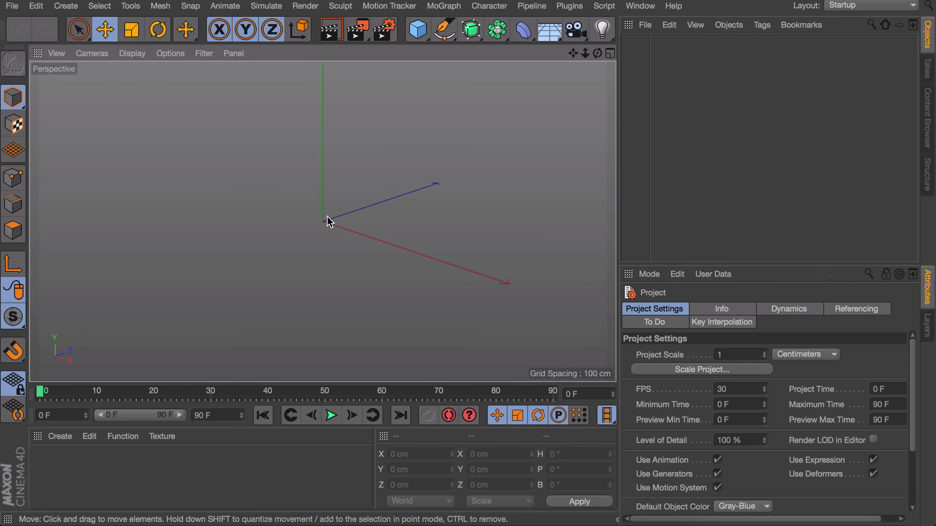
Step: Add a default cube primitive to the empty scene
left_click(417, 29)
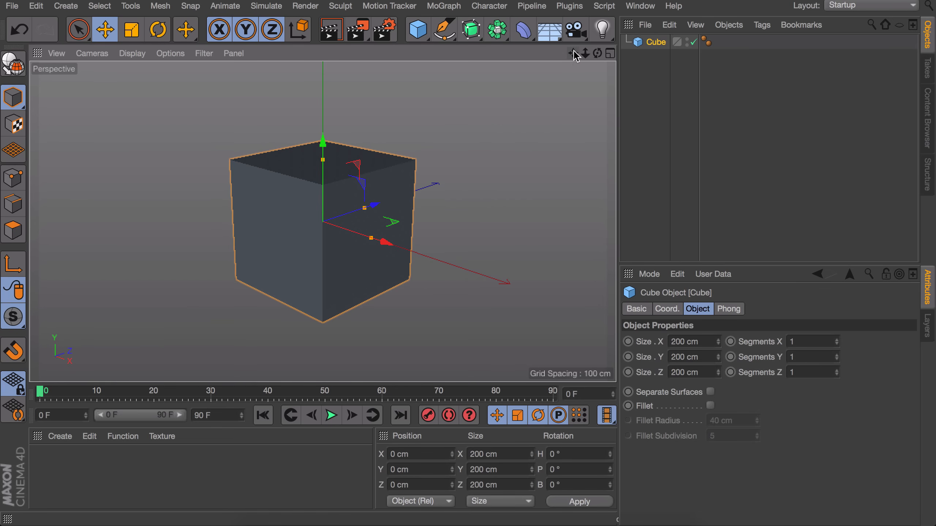
left_click_drag(574, 53, 590, 59)
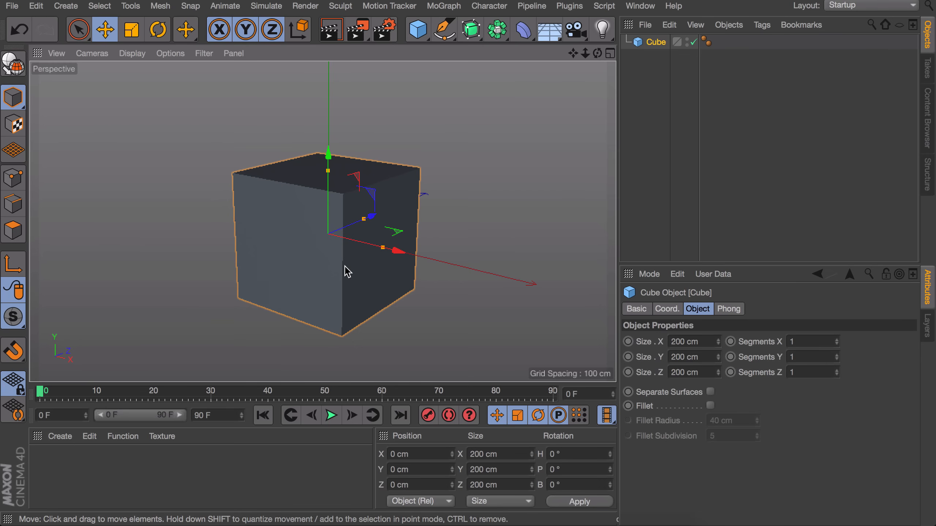
left_click_drag(355, 202, 338, 224, "alt")
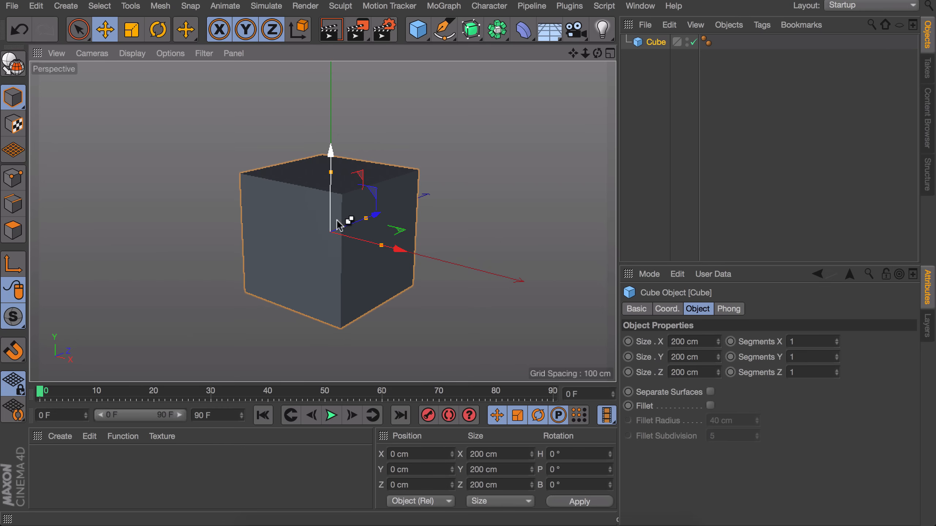
Step: Set the project's default object color to 80% Gray
key("ctrl+d")
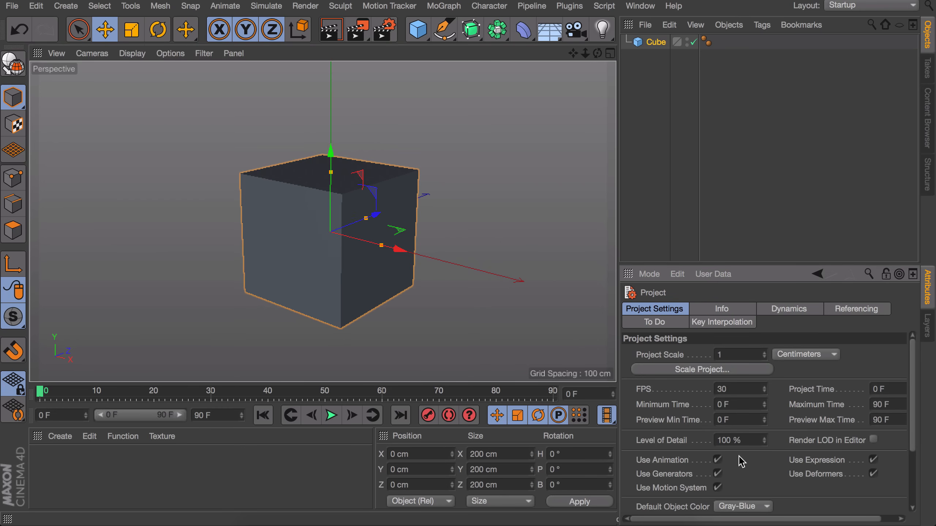
scroll(735, 455, "down", 2)
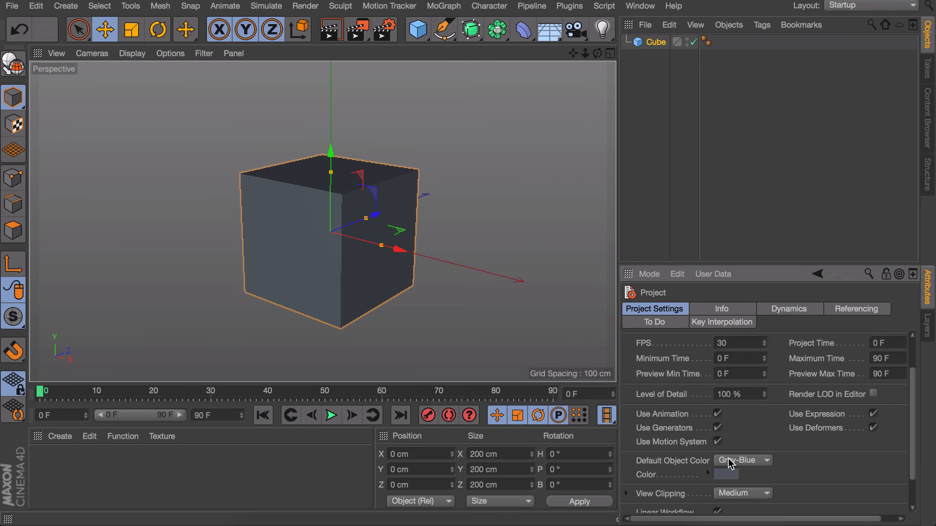
left_click(758, 463)
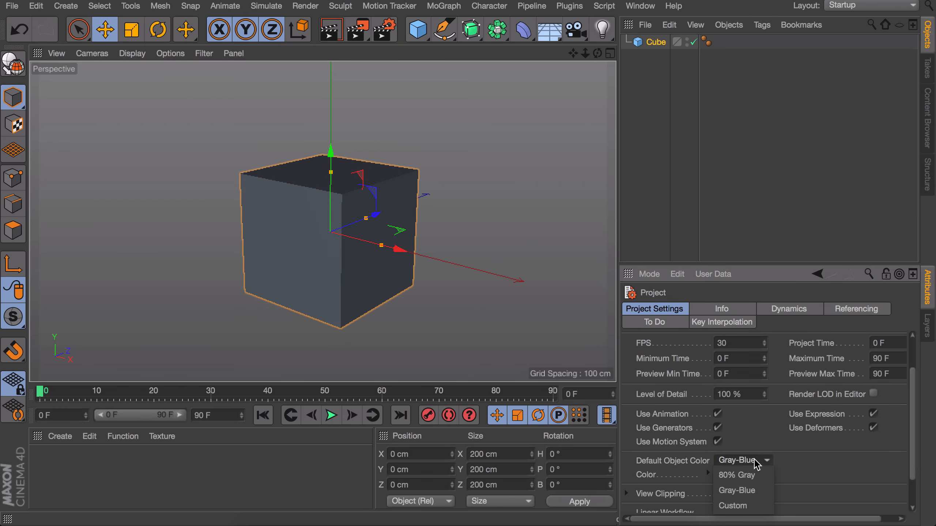
left_click(757, 478)
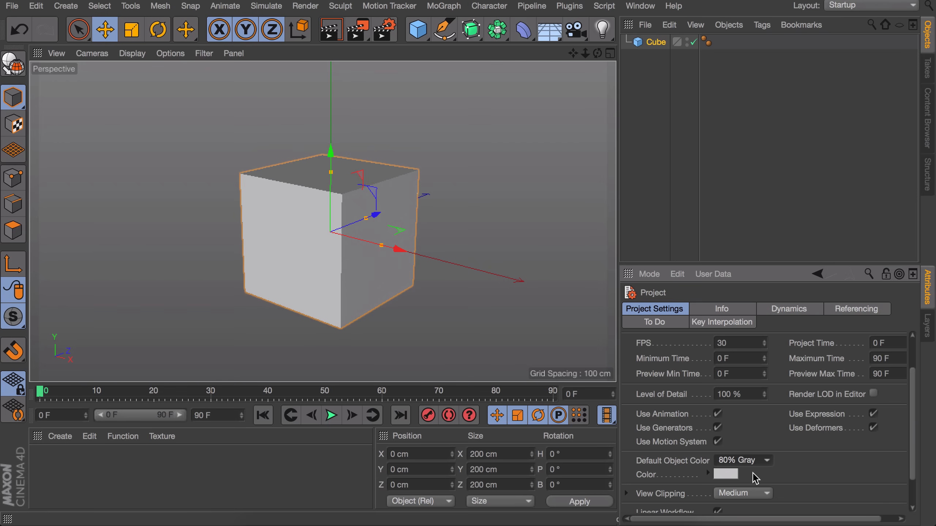
Step: Deselect the cube and set the viewport to shaded display with edge lines
left_click(732, 161)
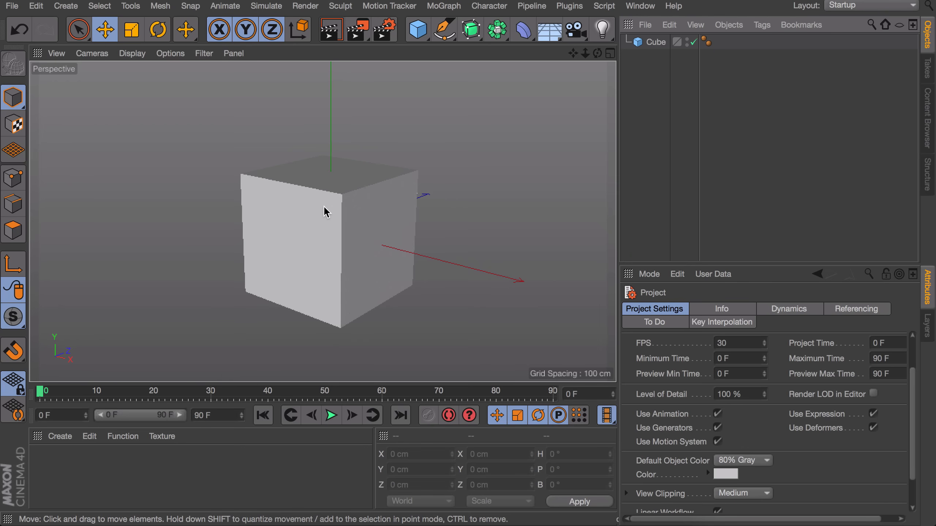
left_click(132, 53)
left_click(140, 92)
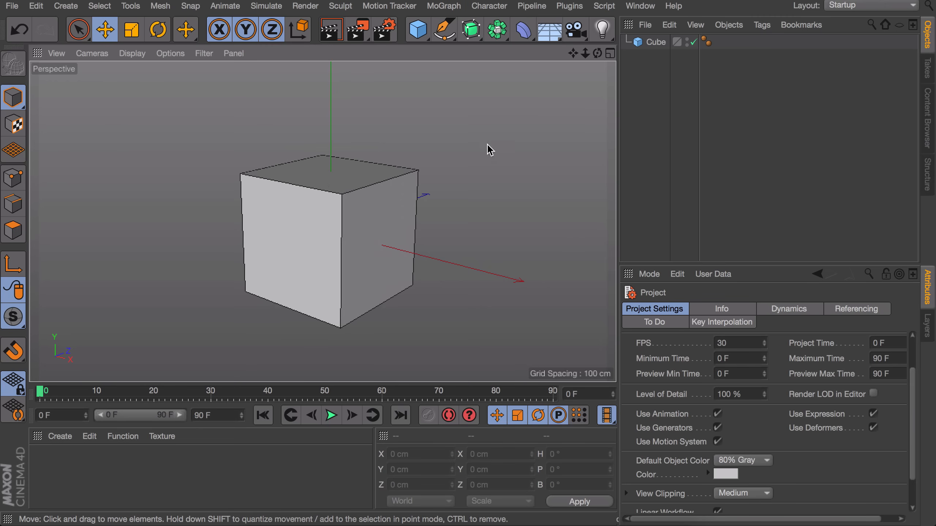
Step: Set the cube's segments to 3 in X, 3 in Y and 5 in Z
left_click(654, 43)
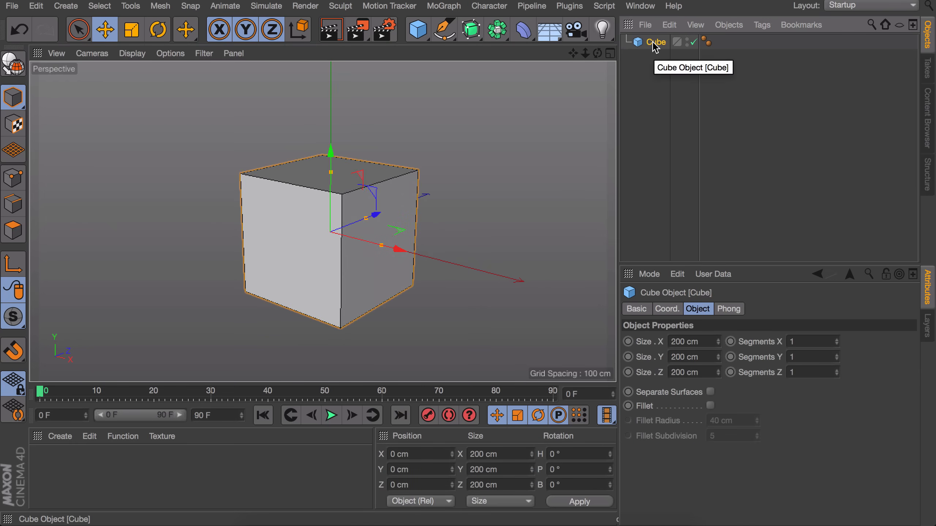
left_click(837, 340)
left_click(837, 340)
left_click(837, 355)
left_click(836, 355)
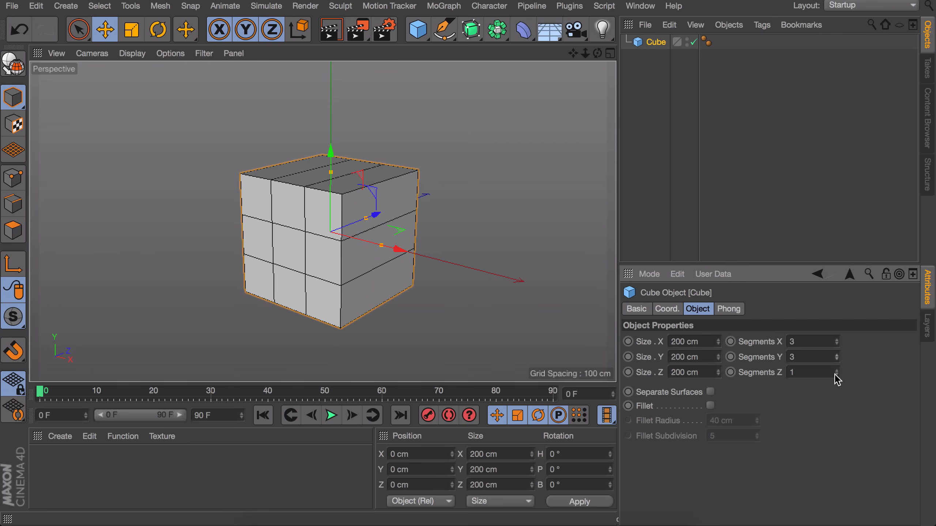
left_click(837, 370)
left_click(836, 370)
left_click(836, 370)
left_click(836, 370)
Step: Stretch the cube to about 401 cm high in Y and narrow it to about 149 cm in X
left_click_drag(372, 211, 324, 205, "alt")
left_click_drag(339, 173, 334, 111)
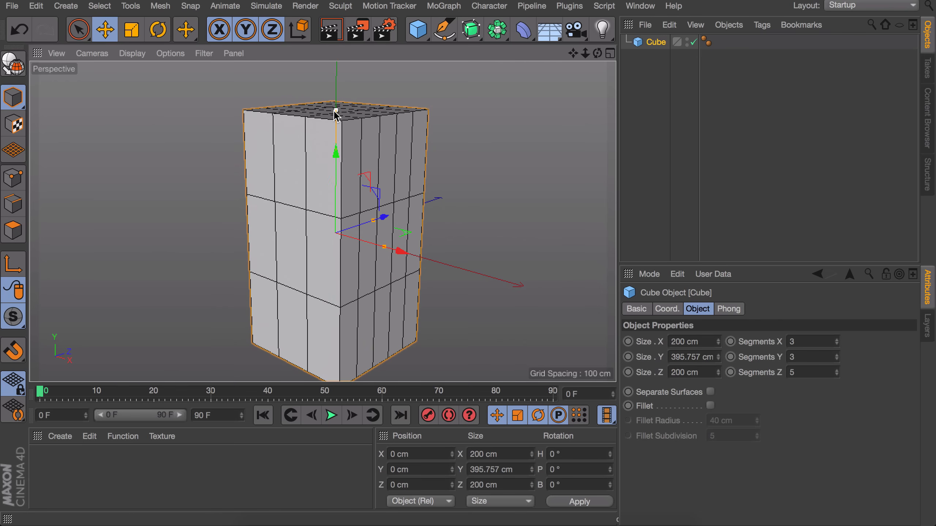
left_click_drag(381, 248, 382, 219)
left_click_drag(356, 244, 282, 239)
left_click_drag(348, 121, 347, 128)
left_click_drag(363, 168, 380, 175, "alt")
left_click_drag(355, 87, 355, 79)
key("super+z")
left_click_drag(379, 183, 378, 203, "alt")
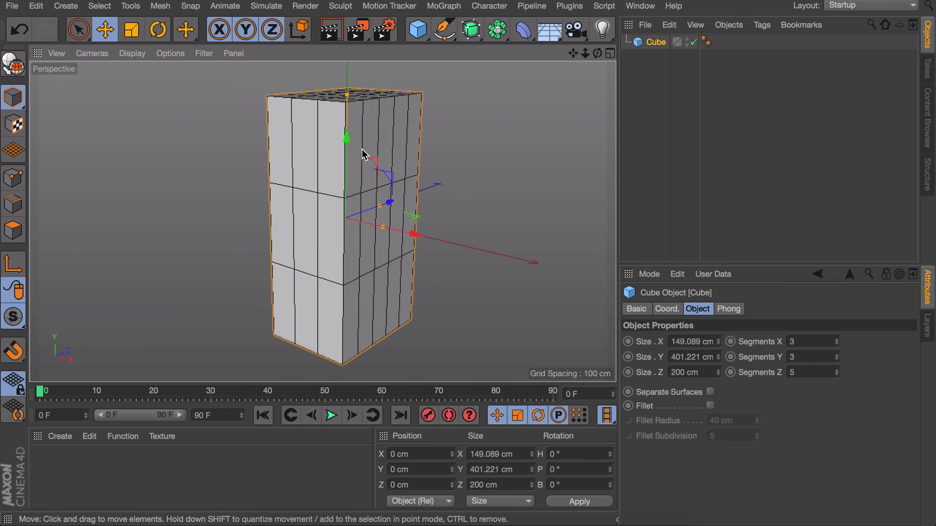
Step: Make the cube editable and raise the middle row of five top polygons to form a sloped roof
left_click(13, 68)
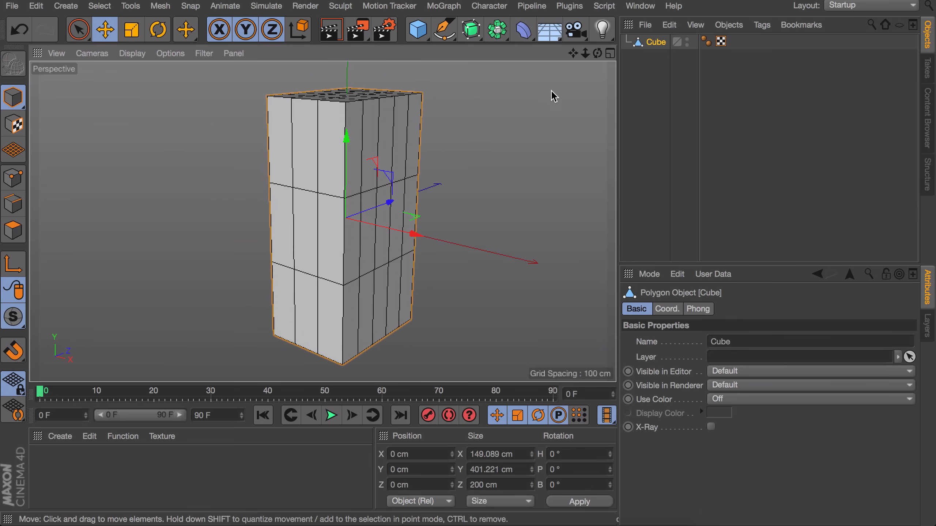
left_click(12, 231)
left_click_drag(341, 125, 330, 222, "alt")
left_click(294, 170)
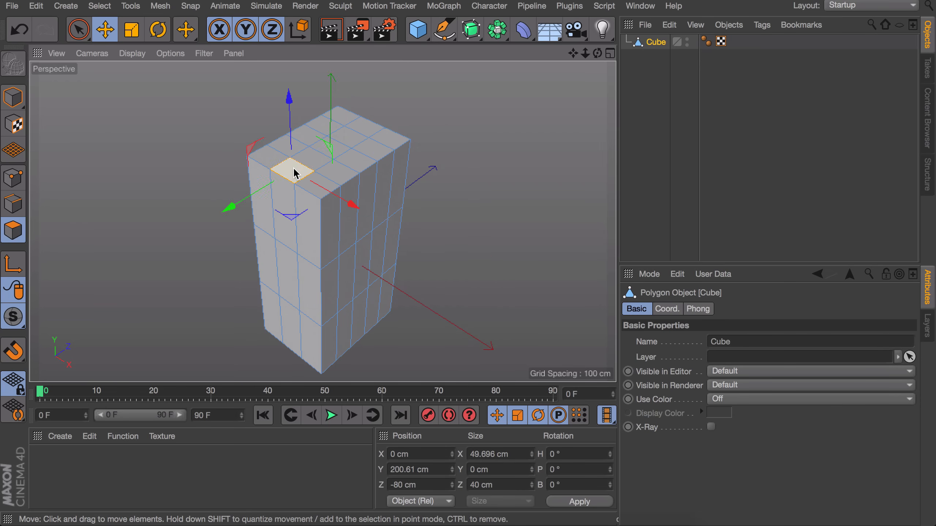
left_click(310, 163, "shift")
left_click(334, 143, "shift")
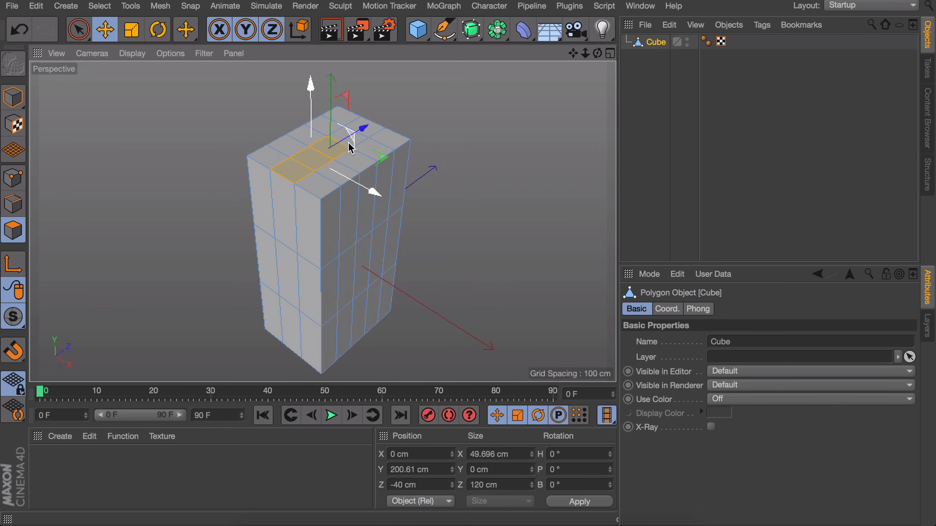
left_click(354, 135, "shift")
left_click(372, 125, "shift")
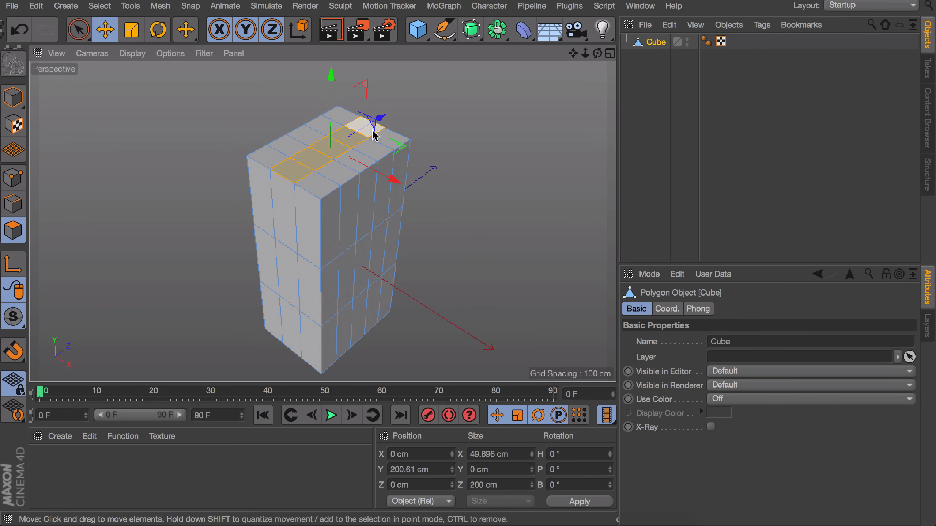
left_click_drag(332, 190, 323, 93, "alt")
left_click(439, 159)
Step: Delete the cube's Phong tag
right_click_drag(309, 172, 352, 122, "alt")
left_click_drag(353, 123, 358, 145, "alt")
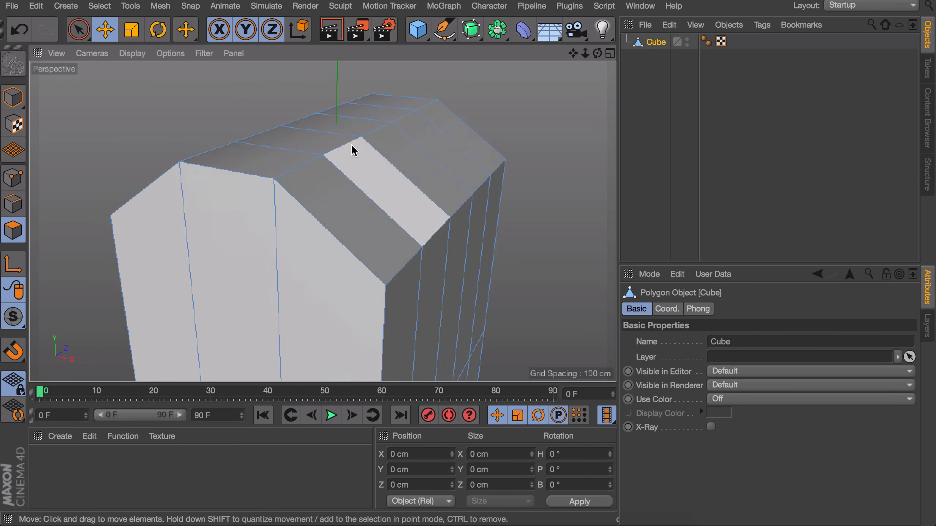
left_click_drag(339, 103, 382, 167, "alt")
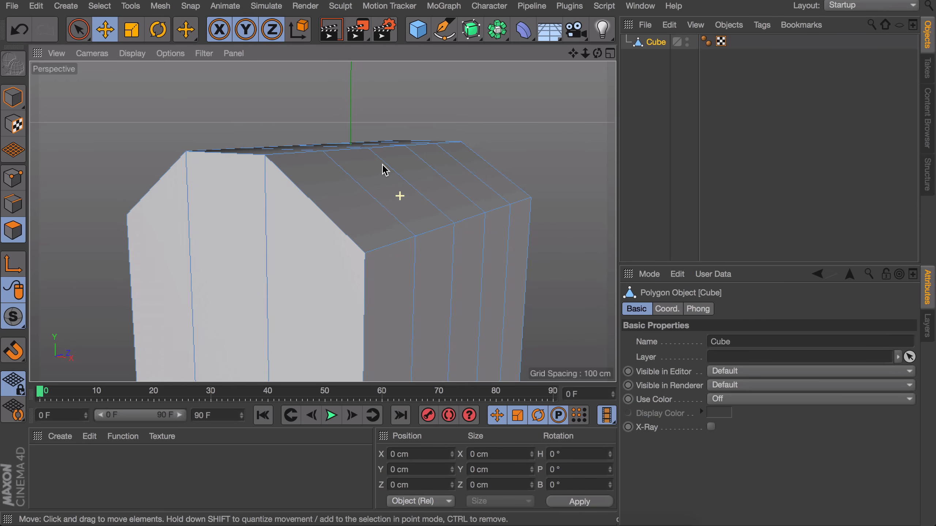
mouse_move(384, 170)
left_mouse_down("alt")
mouse_move(397, 193)
mouse_move(378, 174)
left_mouse_up("alt")
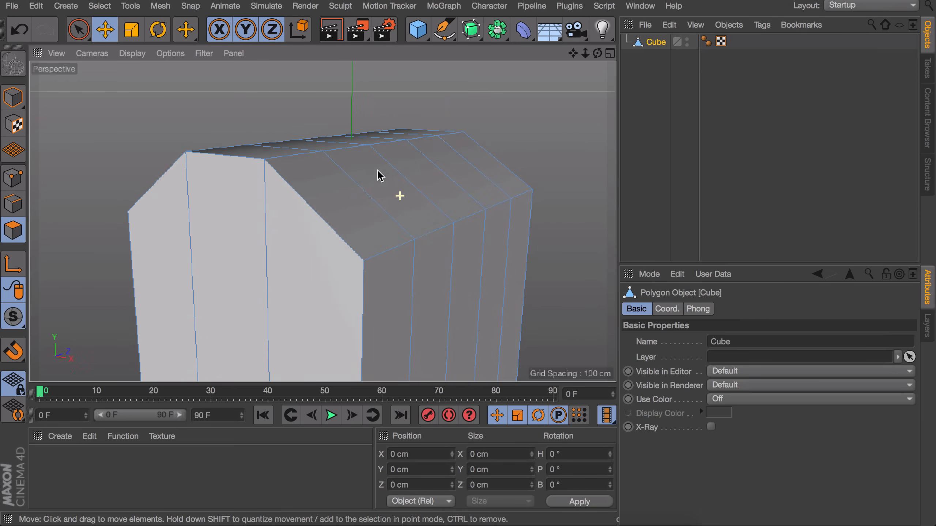
left_click(708, 44)
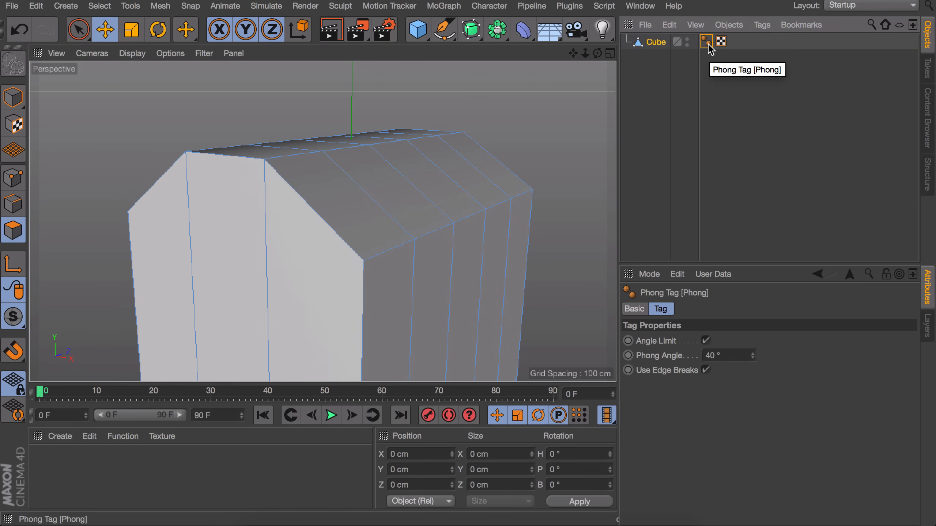
key("Delete")
left_click_drag(305, 154, 331, 176, "alt")
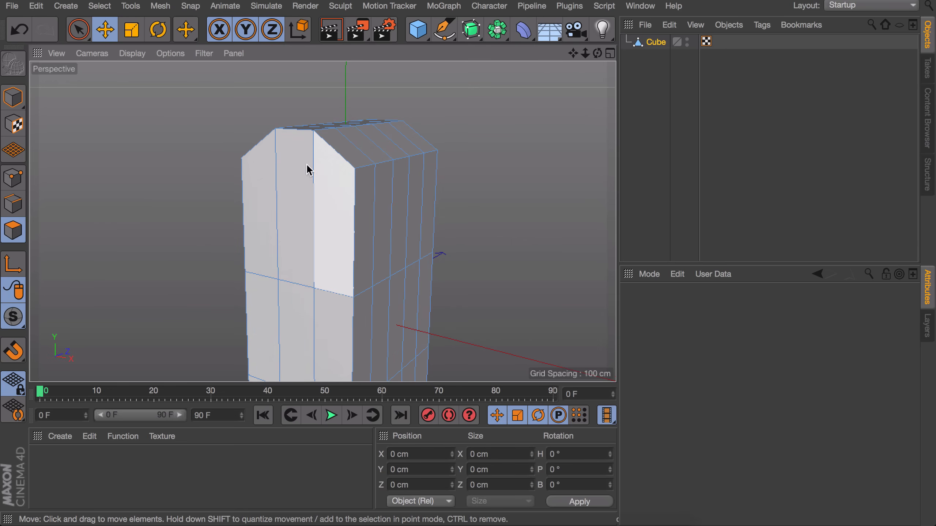
Step: Select all the roof polygons on top and on both slopes and extrude them outward by about 5.7 cm
key("9")
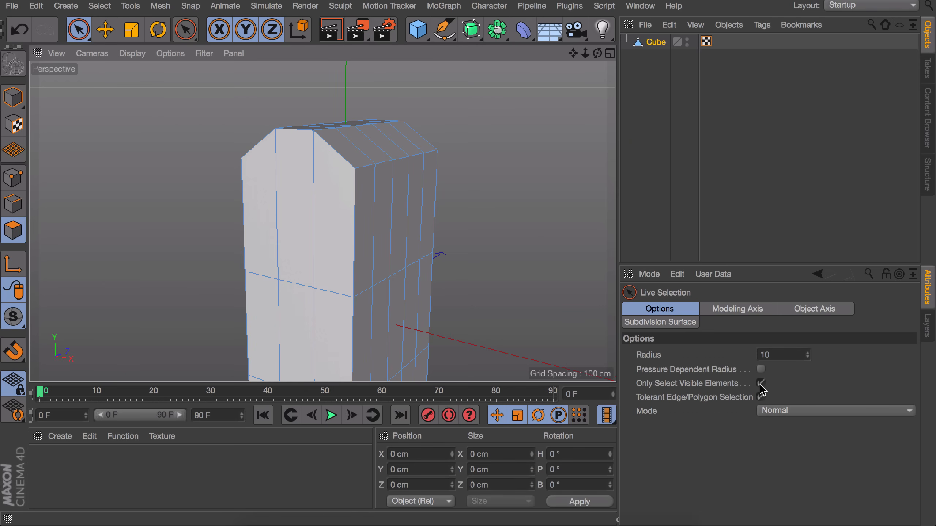
left_click_drag(366, 151, 323, 258, "alt")
mouse_move(341, 207)
left_mouse_down()
mouse_move(350, 179)
mouse_move(391, 168)
left_mouse_up()
left_click_drag(335, 186, 489, 182, "alt")
mouse_move(251, 180)
left_mouse_down("shift")
mouse_move(259, 172)
mouse_move(302, 211)
mouse_move(226, 207)
mouse_move(428, 215)
left_mouse_up("shift")
left_click(414, 232, "shift")
key("d")
right_click(414, 228)
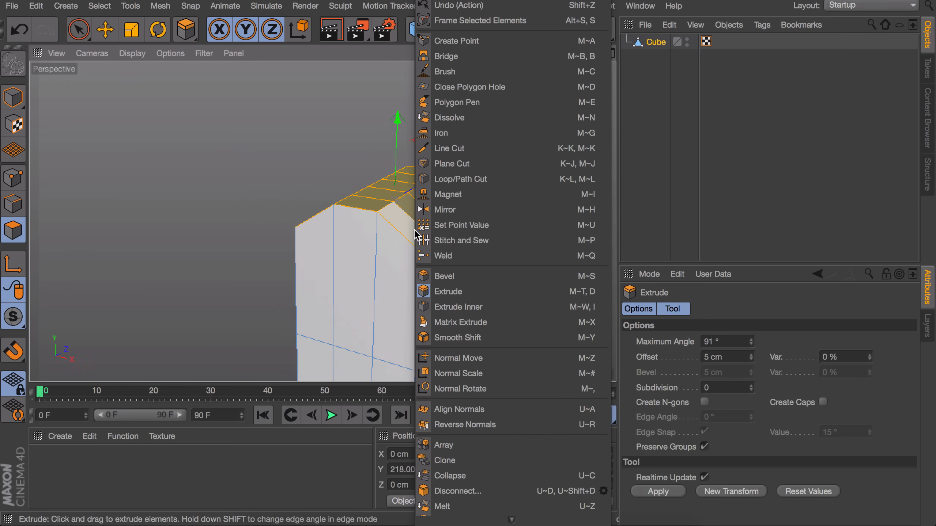
left_click(448, 275)
left_click_drag(426, 221, 456, 221)
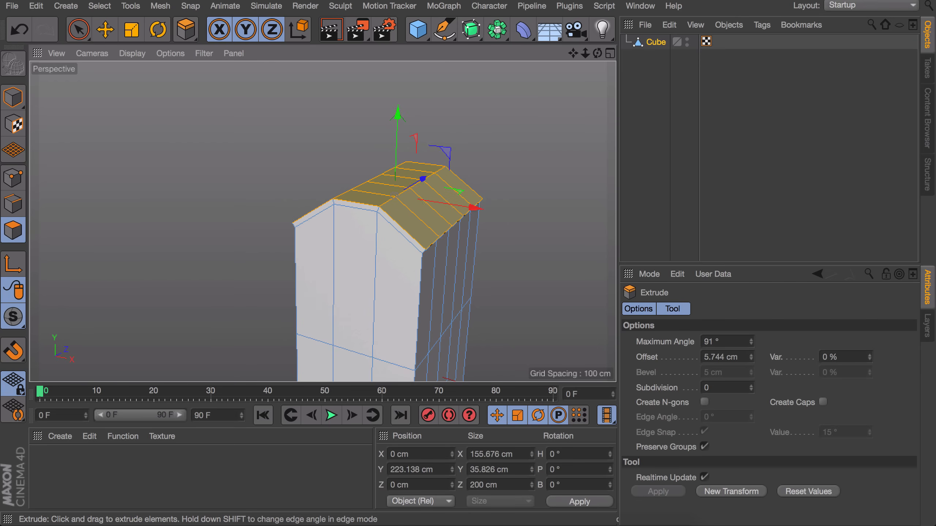
Step: Set the roof extrusion's offset to 5 cm
right_click_drag(405, 228, 426, 176, "alt")
left_click_drag(426, 176, 458, 238, "alt")
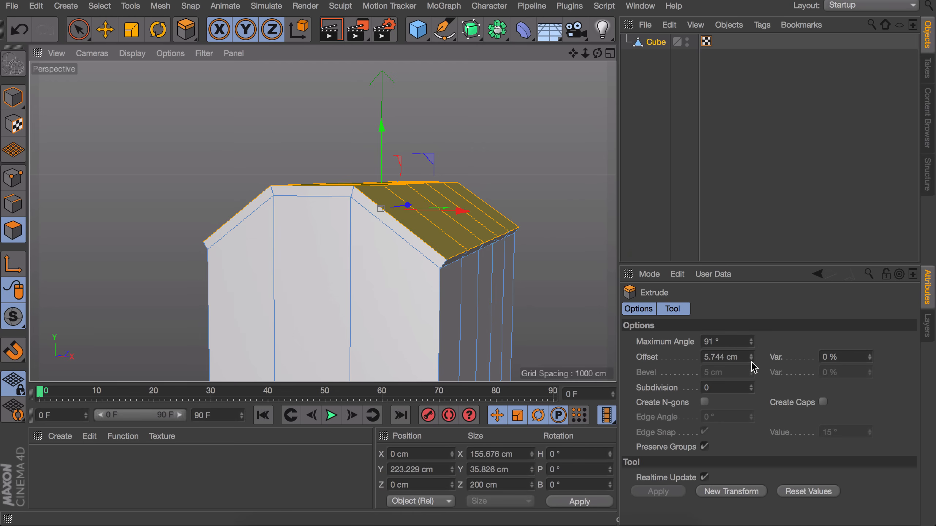
left_click(717, 357)
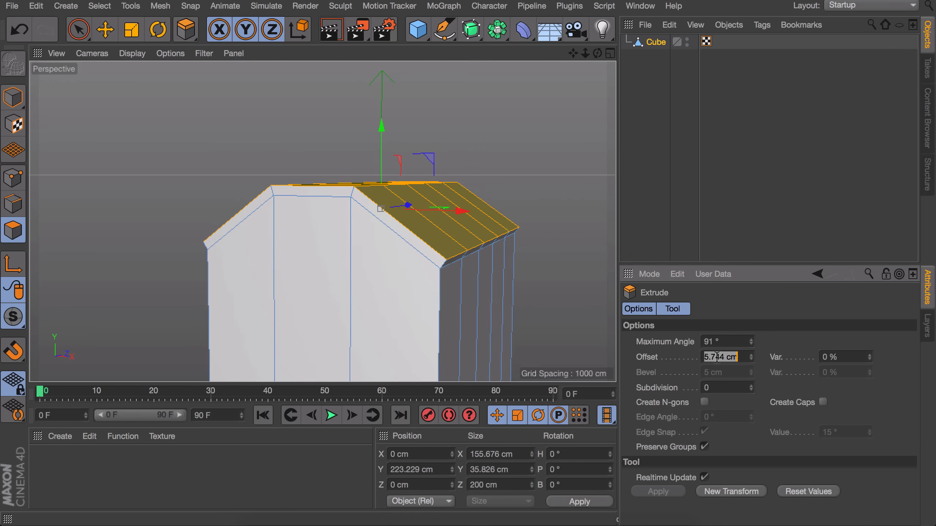
key("Return")
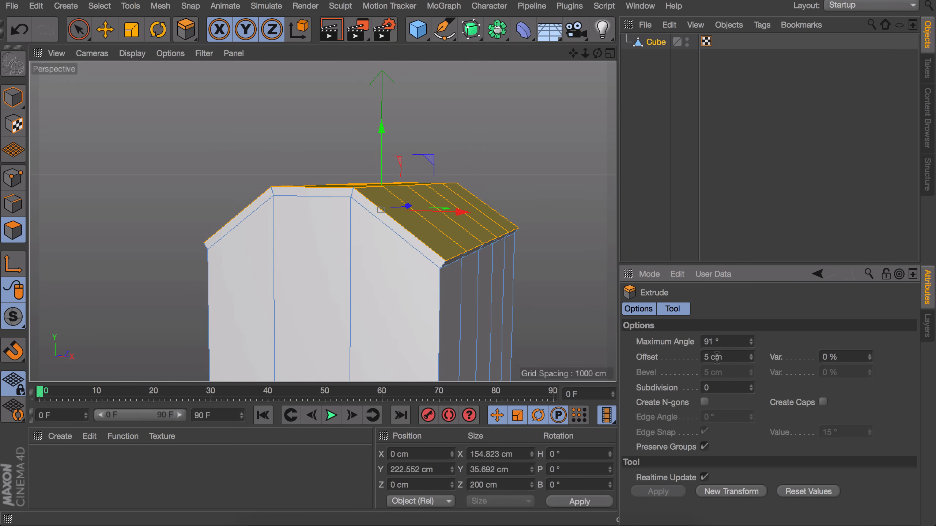
Step: Select the thin roof-edge faces on both gable ends and extrude them by 5 cm
key("e")
left_click(410, 242)
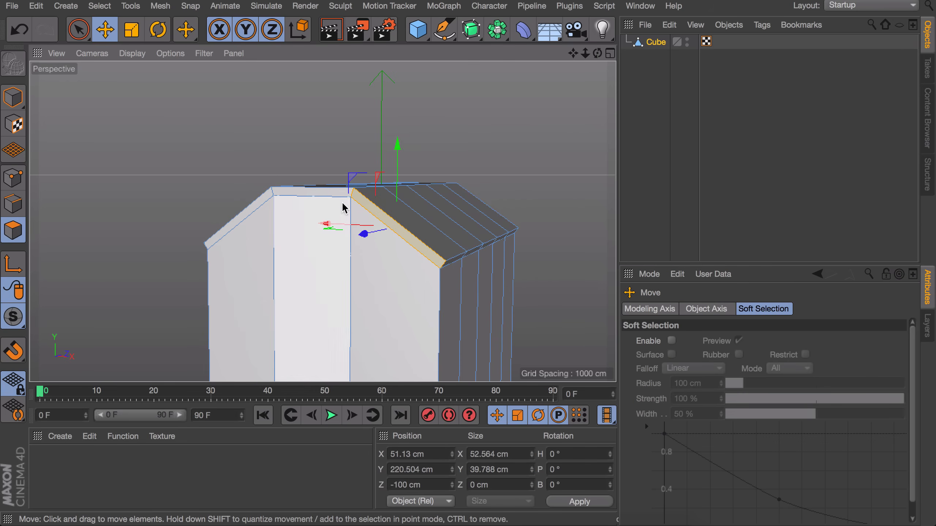
left_click(324, 190, "shift")
left_click(239, 217, "shift")
left_click_drag(260, 250, 118, 231, "alt")
left_click(125, 222, "shift")
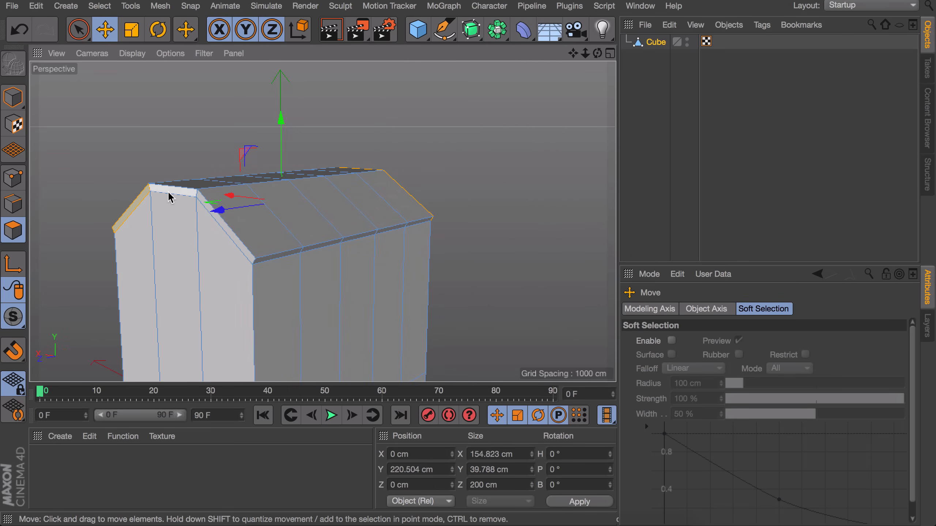
left_click_drag(235, 244, 328, 262, "alt")
key("d")
double_click(724, 357)
type("5")
key("Return")
Step: Select the thin eave faces along both long sides of the roof and extrude them outward into an overhang
left_click_drag(445, 271, 360, 192, "alt")
left_click(253, 262)
left_click(285, 260, "shift")
left_click(314, 259, "shift")
left_click(345, 256, "shift")
left_click(373, 254, "shift")
left_click(399, 253, "shift")
left_click_drag(414, 262, 118, 269, "alt")
left_click(122, 274, "shift")
left_click(208, 272, "shift")
left_click(288, 269, "shift")
left_click(374, 266, "shift")
left_click(486, 260, "shift")
left_click(560, 259, "shift")
left_click_drag(477, 272, 468, 260, "alt")
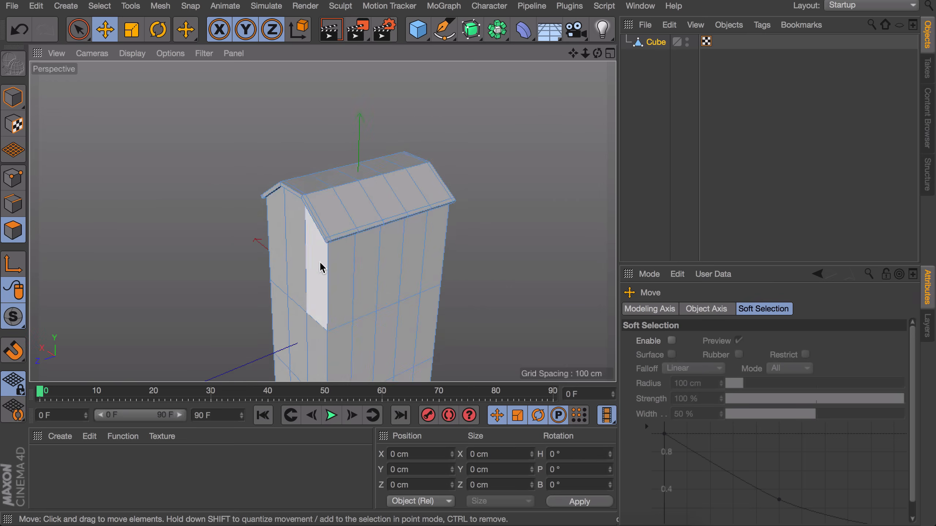
Step: Return to editing the whole model and rename the cube object as Building
left_click(11, 99)
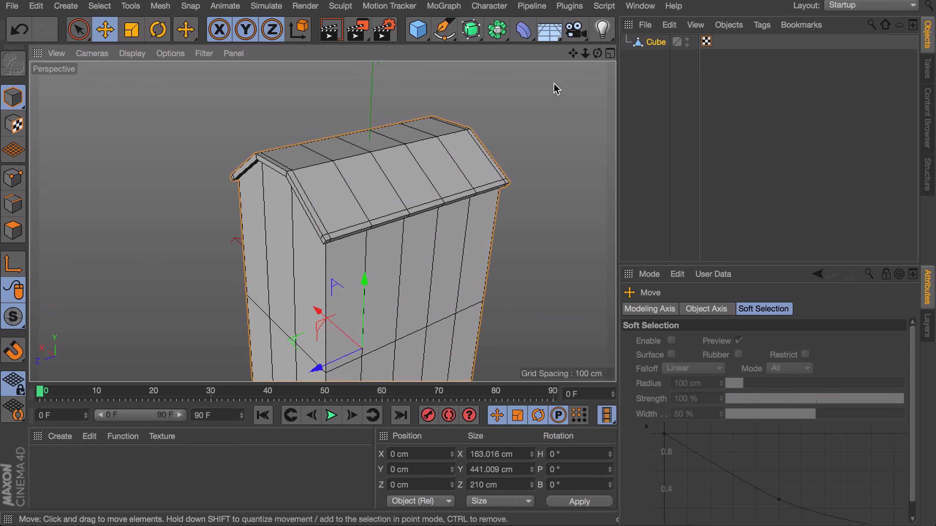
double_click(657, 43)
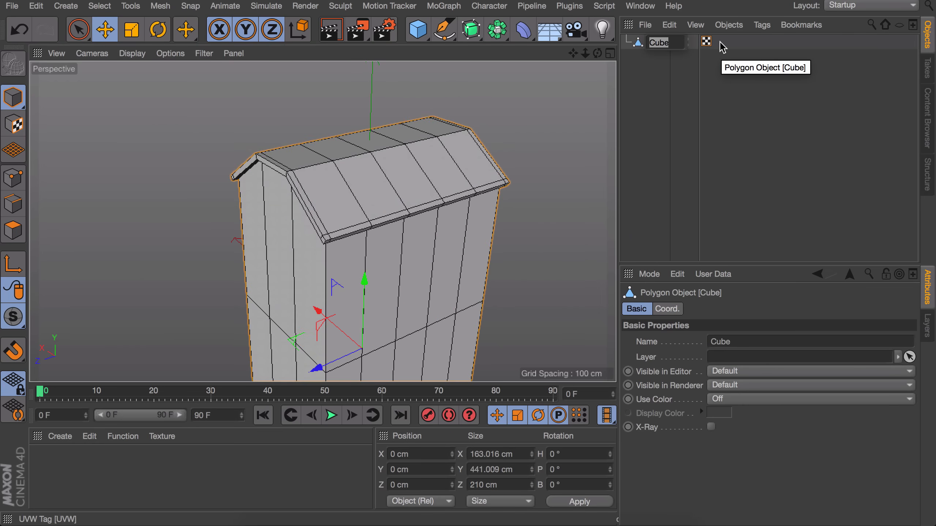
type("Building")
key("Return")
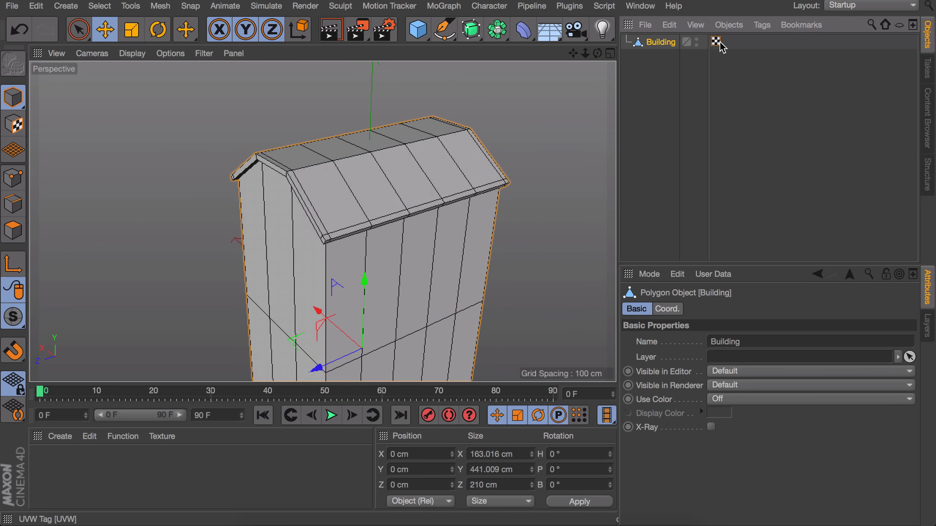
Step: Add a new cube, scale it down and move it up to the roof toward the front gable
left_click(423, 30)
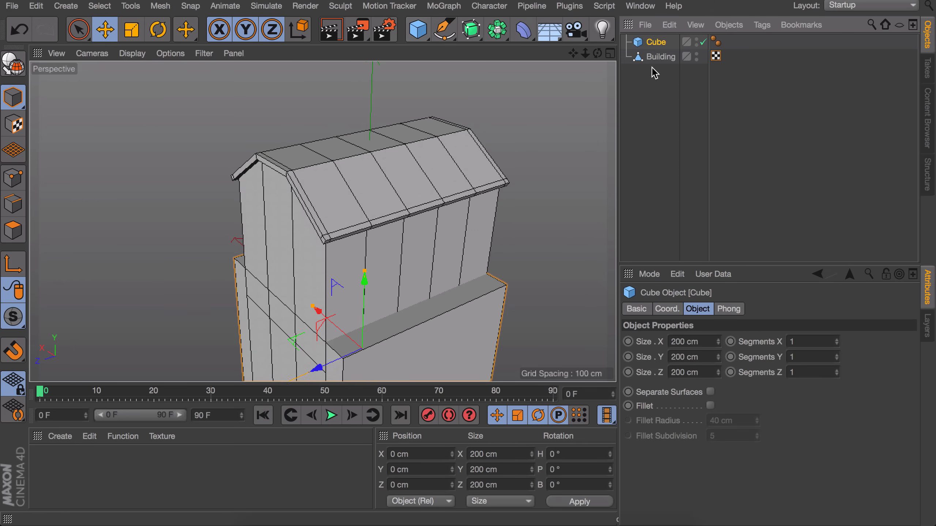
left_click_drag(364, 291, 366, 146)
key("t")
left_click_drag(306, 206, 228, 251)
key("e")
left_click_drag(371, 115, 372, 42)
middle_click_drag(374, 162, 369, 280, "alt")
key("t")
left_click_drag(313, 302, 140, 371)
key("e")
left_click_drag(365, 175, 363, 191)
left_click_drag(292, 268, 223, 291)
Step: Shrink the cube to about 19.4 cm and seat it on the roof ridge near the front gable, at about Z 80 cm
right_click_drag(335, 294, 334, 337, "alt")
middle_click_drag(358, 255, 403, 144, "alt")
key("t")
left_click_drag(406, 144, 382, 173)
right_click_drag(387, 186, 409, 74, "alt")
middle_click_drag(410, 74, 439, 200, "alt")
key("e")
left_click_drag(336, 113, 337, 118)
left_click_drag(258, 212, 266, 209)
left_click_drag(330, 221, 376, 255, "alt")
left_click_drag(339, 144, 339, 158)
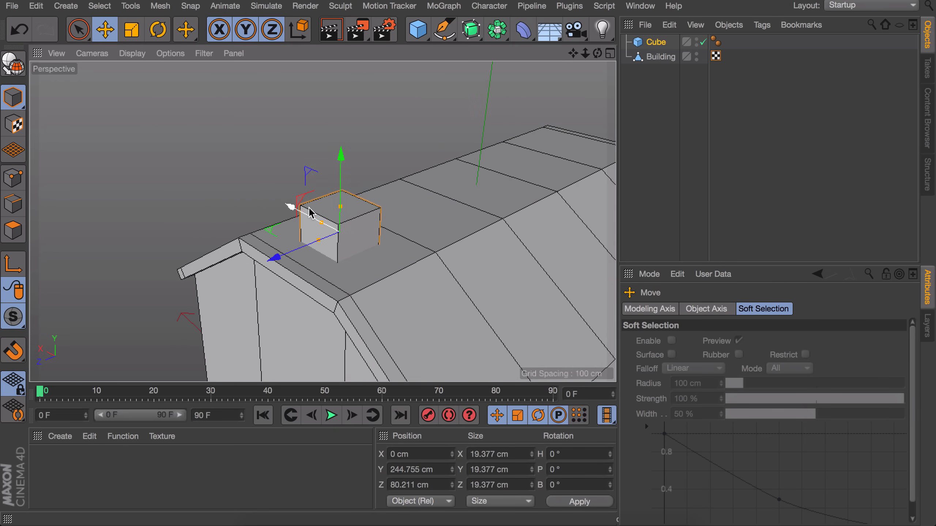
Step: Make the cube editable and extrude its top face outward to about 26.6 cm wide, and up by about 6 cm as a rim
key("c")
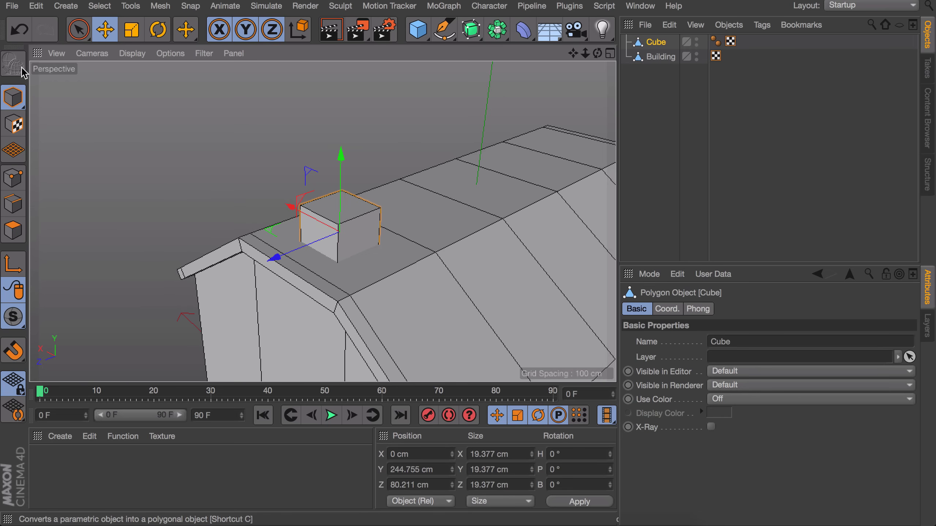
left_click(13, 230)
left_click(323, 215)
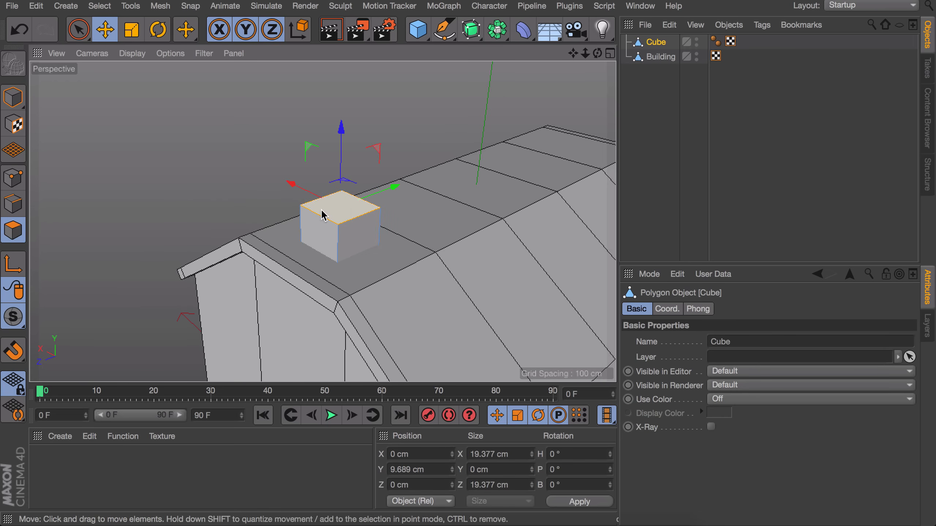
scroll(350, 199, "up", 5)
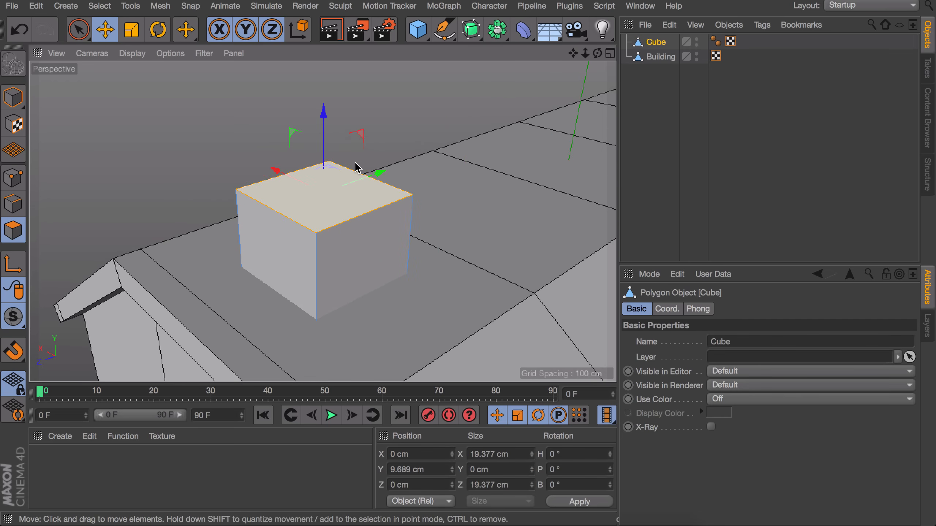
key("t")
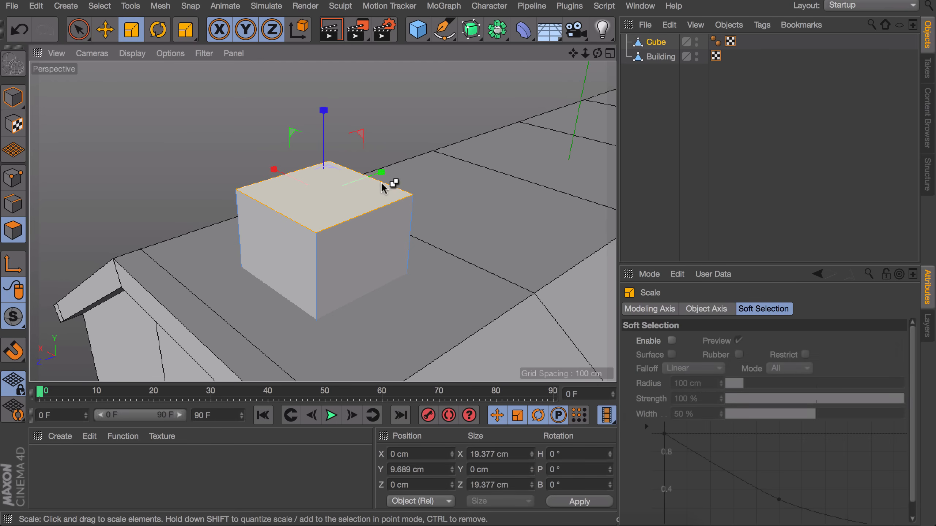
left_click_drag(380, 176, 377, 193)
key("ctrl+z")
left_click_drag(461, 190, 627, 152)
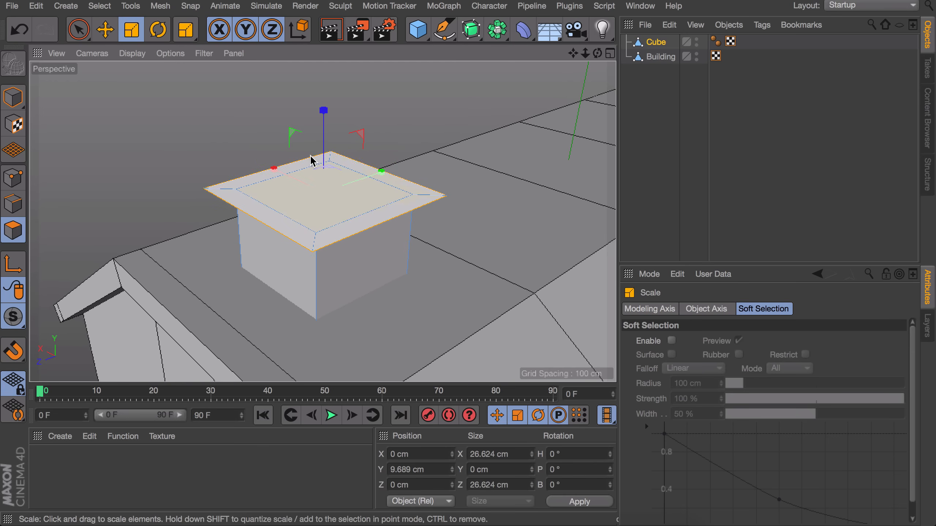
key("e")
left_click_drag(325, 126, 323, 83)
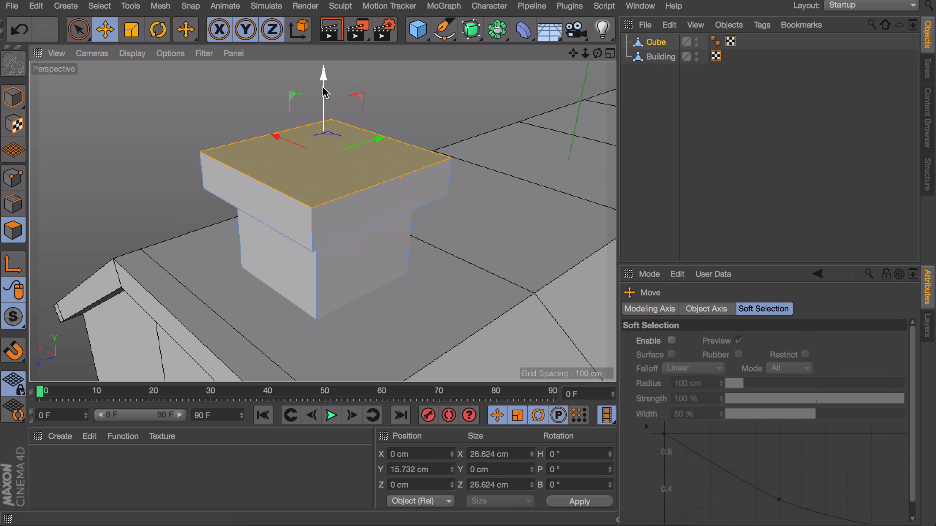
Step: Inset the rim's top face by about 3.6 cm and push the inner face down to hollow the chimney
key("i")
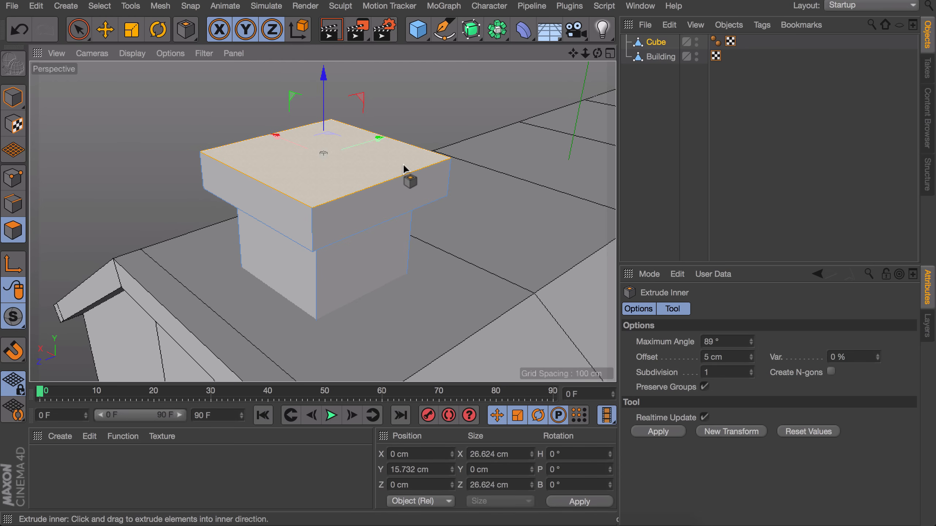
mouse_move(404, 168)
left_mouse_down()
mouse_move(369, 171)
mouse_move(404, 164)
left_mouse_up()
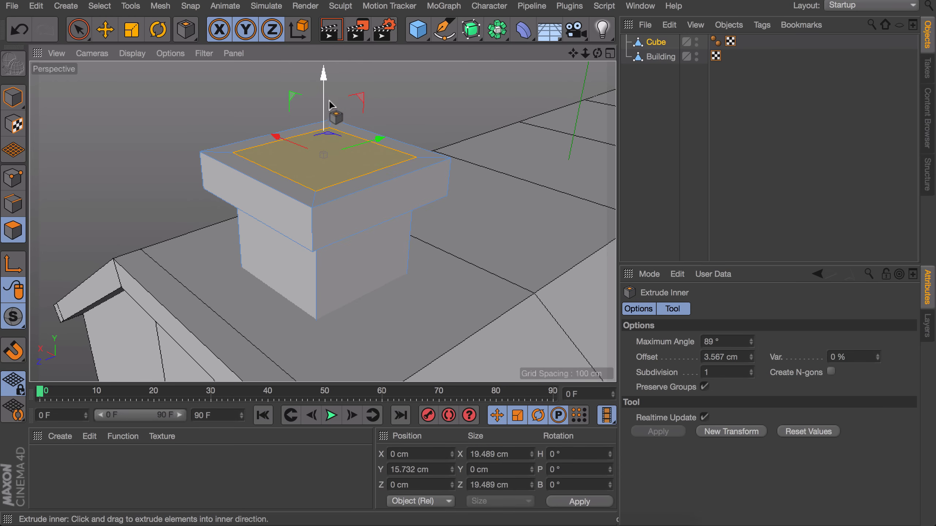
key("e")
left_click_drag(324, 76, 373, 216)
left_click(711, 160)
scroll(374, 217, "down", 10)
left_click_drag(370, 111, 373, 136, "alt")
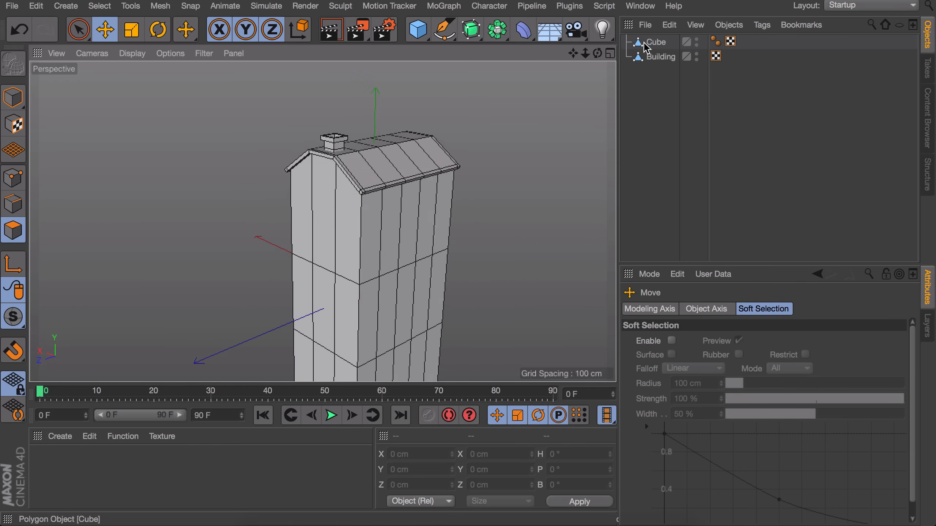
Step: Return to editing the whole model and rename the cube object as Chimney
left_click(647, 44)
key("t")
left_click(13, 98)
key("e")
left_click(652, 44)
double_click(652, 44)
type("Chimney")
key("Return")
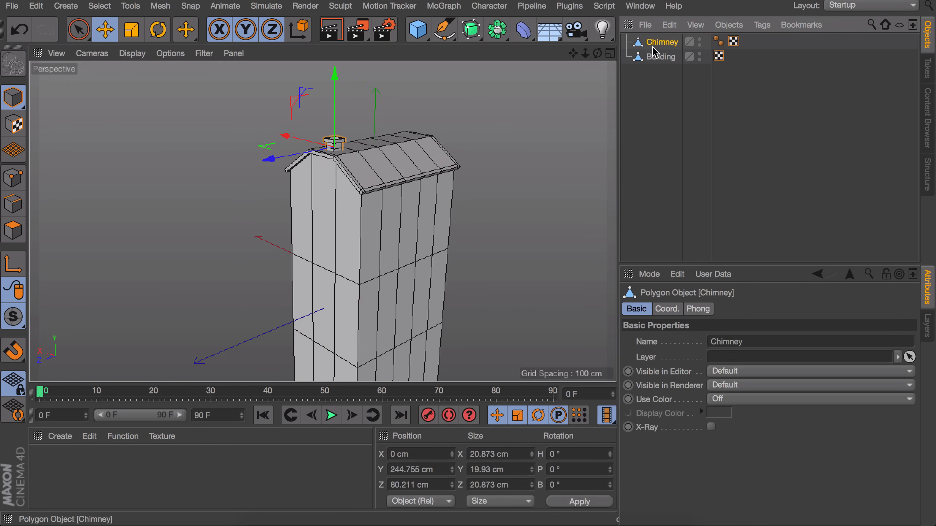
left_click(719, 98)
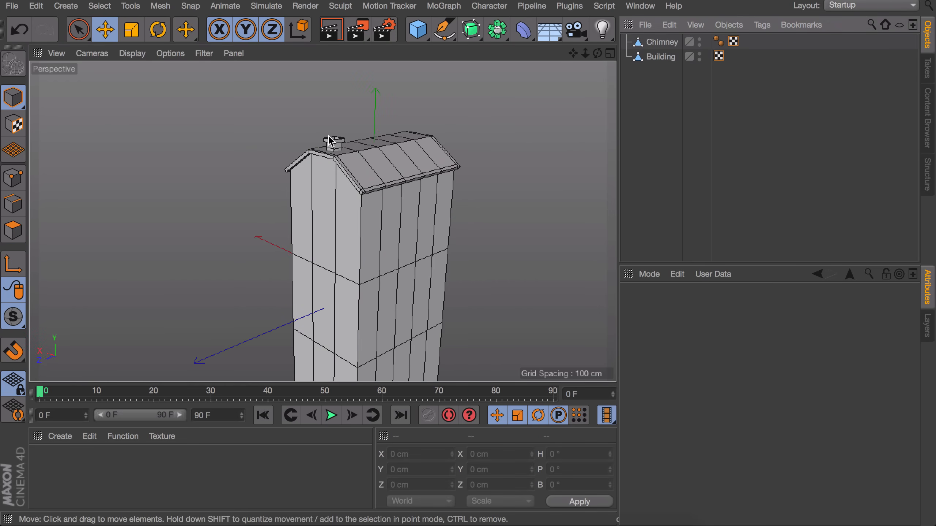
Step: Cut an edge loop around the Building 10 cm above its upper floor edge, using Edge Distance as the loop cut's offset mode
scroll(329, 141, "up", 10)
scroll(323, 123, "down", 10)
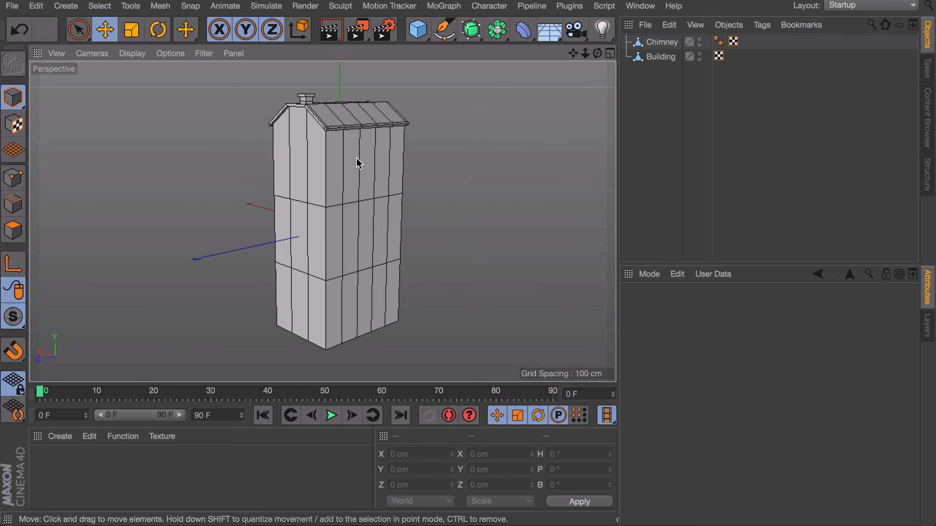
left_click(654, 61)
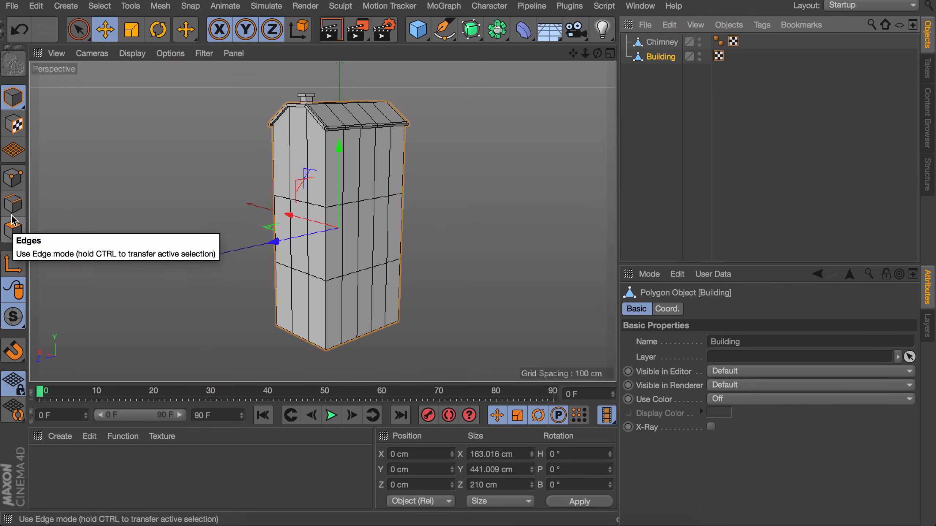
left_click(13, 204)
scroll(354, 196, "up", 8)
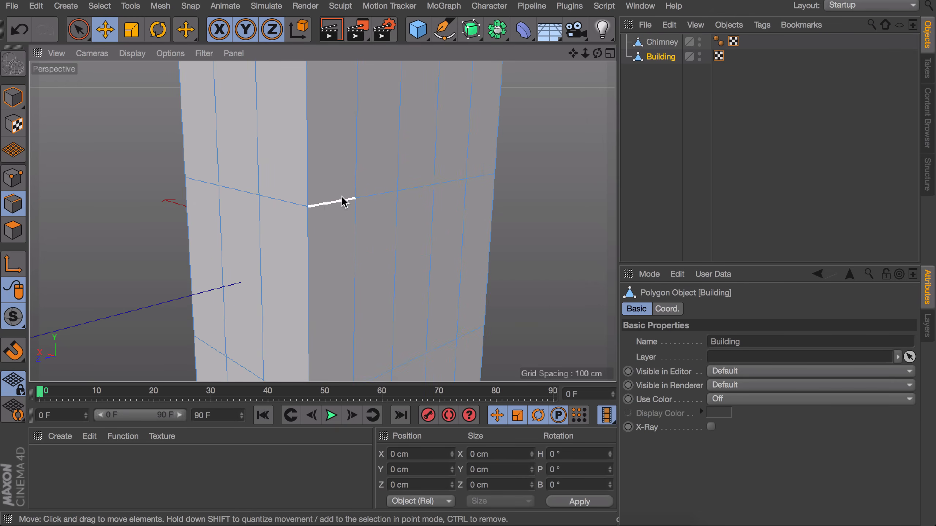
key("k")
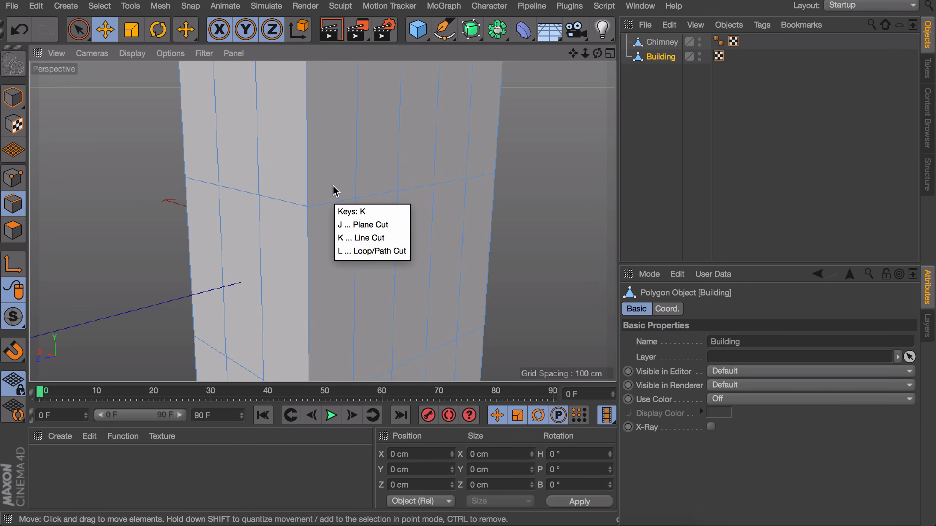
key("l")
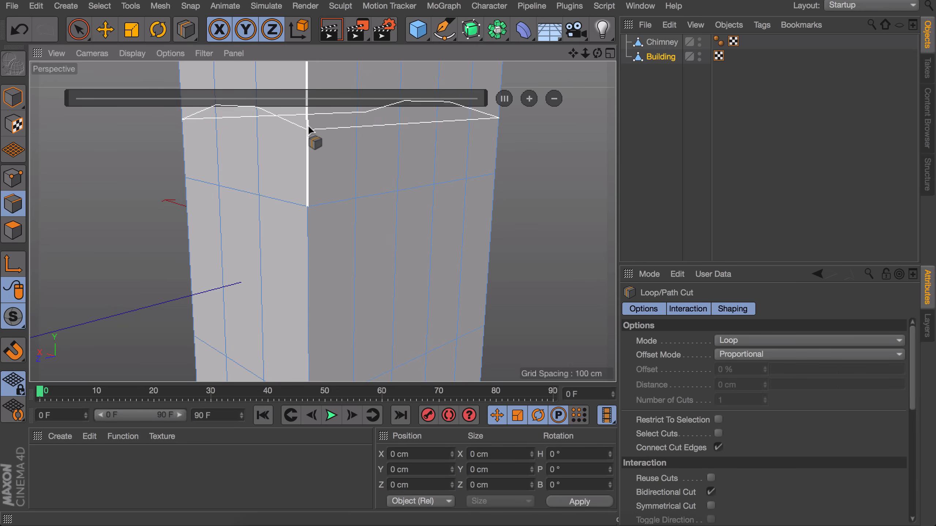
left_click_drag(310, 126, 335, 218, "alt")
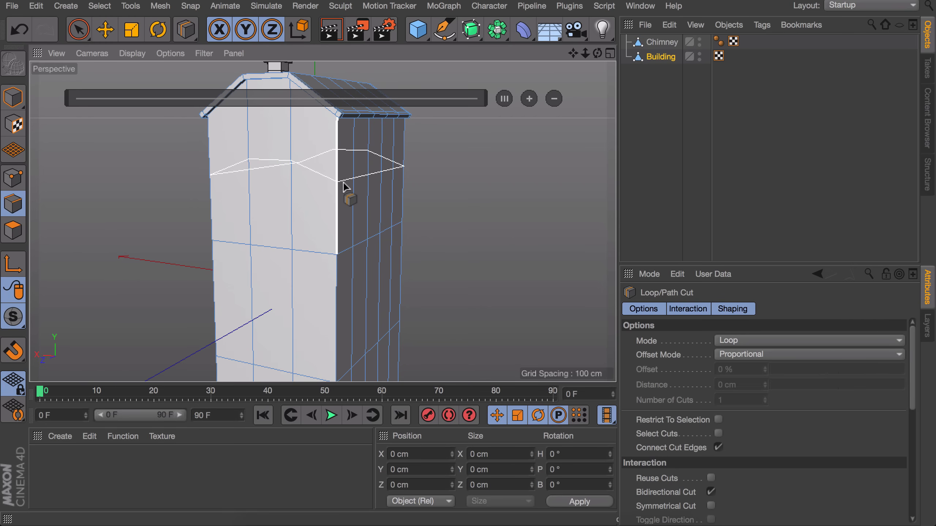
left_click(820, 358)
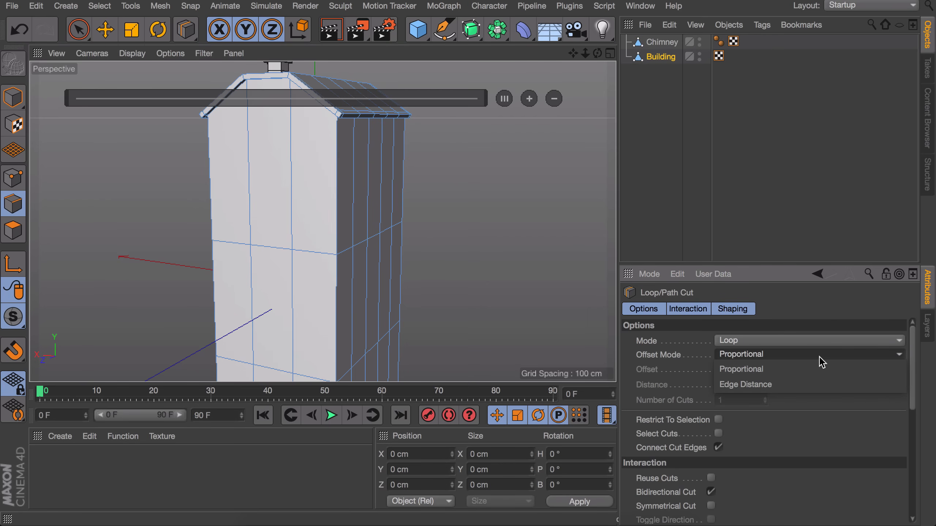
left_click(787, 384)
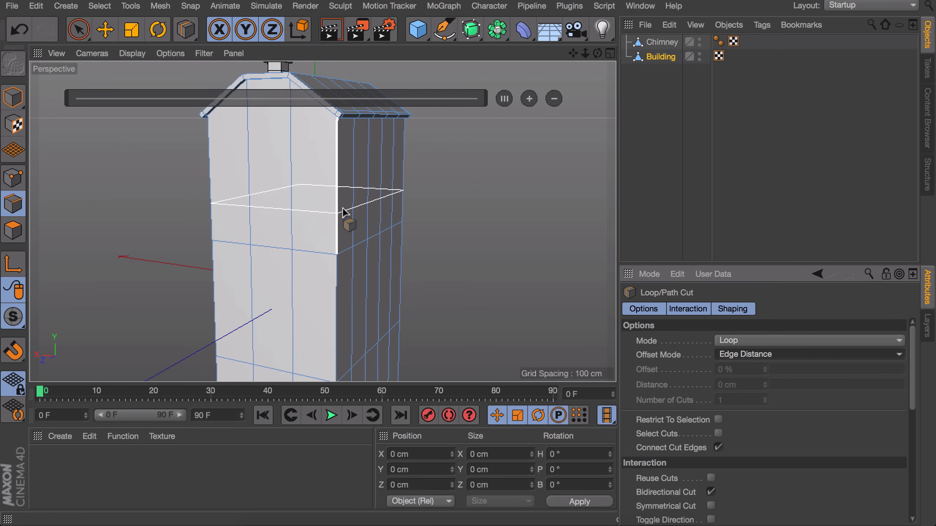
left_click(342, 253)
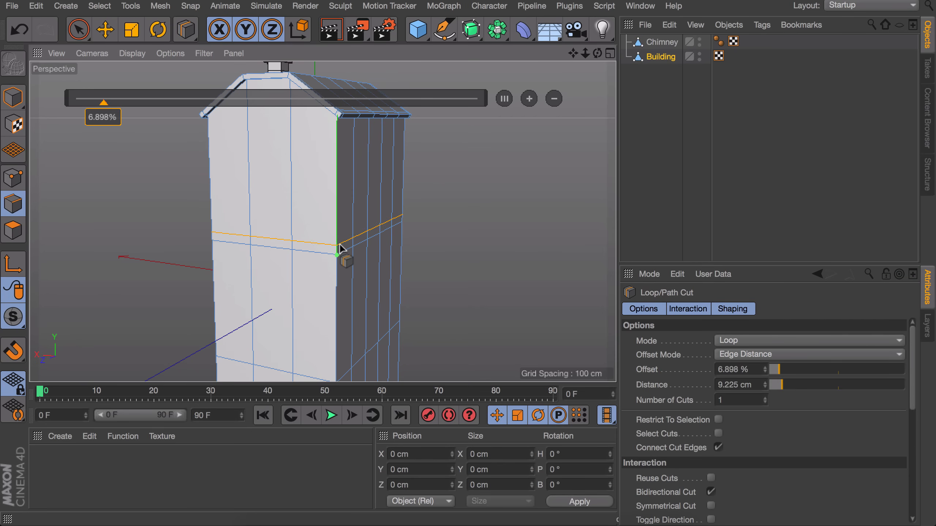
left_click(723, 385)
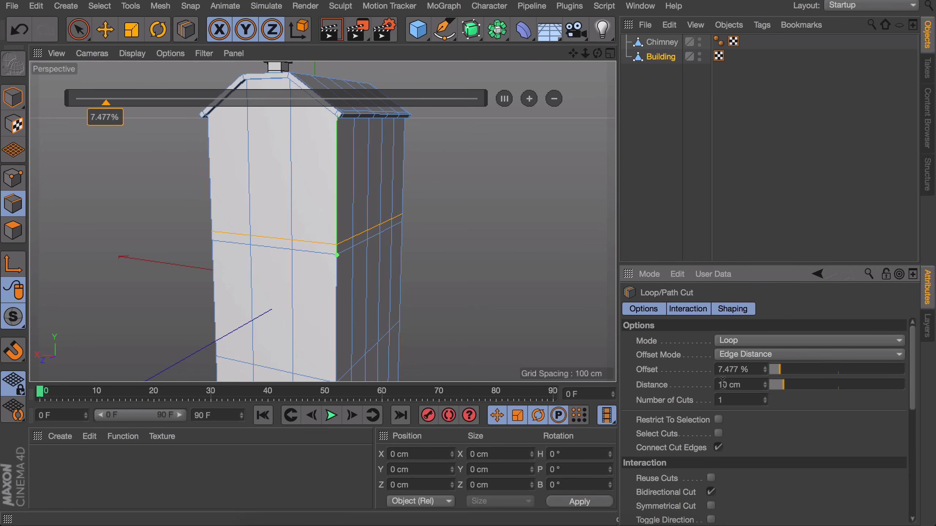
Step: Cut a second edge loop around the Building just above its lower floor edge and return to editing the whole model
middle_click_drag(336, 318, 333, 192, "alt")
scroll(333, 231, "up", 4)
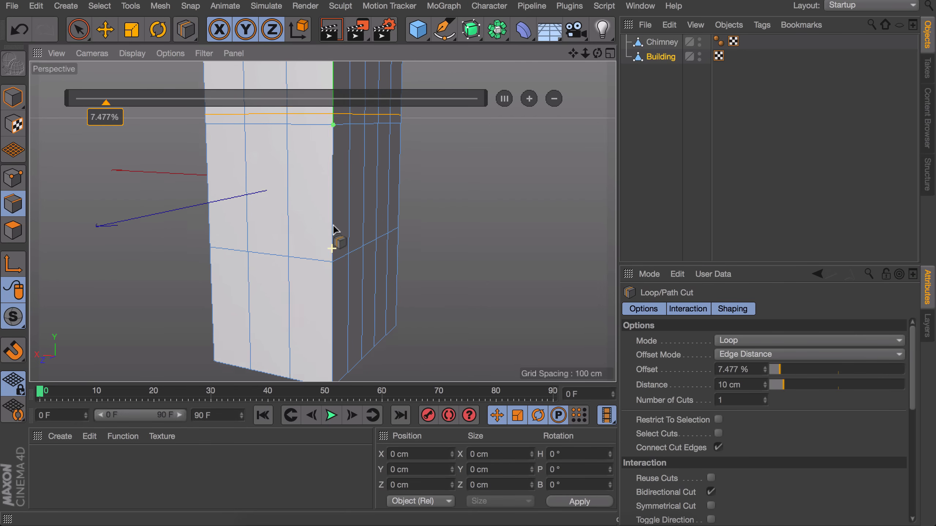
left_click(333, 262)
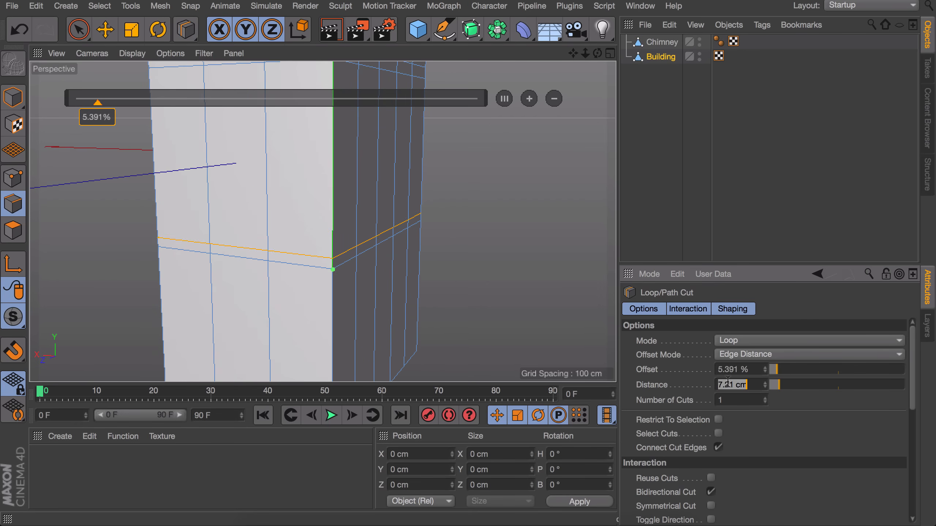
key("Return")
scroll(351, 267, "down", 4)
left_click_drag(391, 199, 284, 260, "alt")
left_click(22, 98)
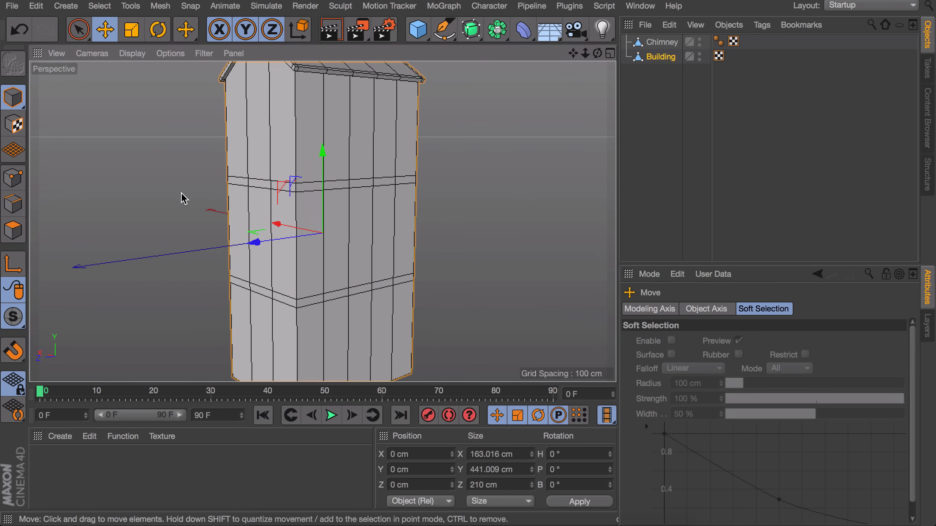
Step: Select both narrow face loops around the Building and extrude them outward by 5 cm as ledges
left_click(12, 231)
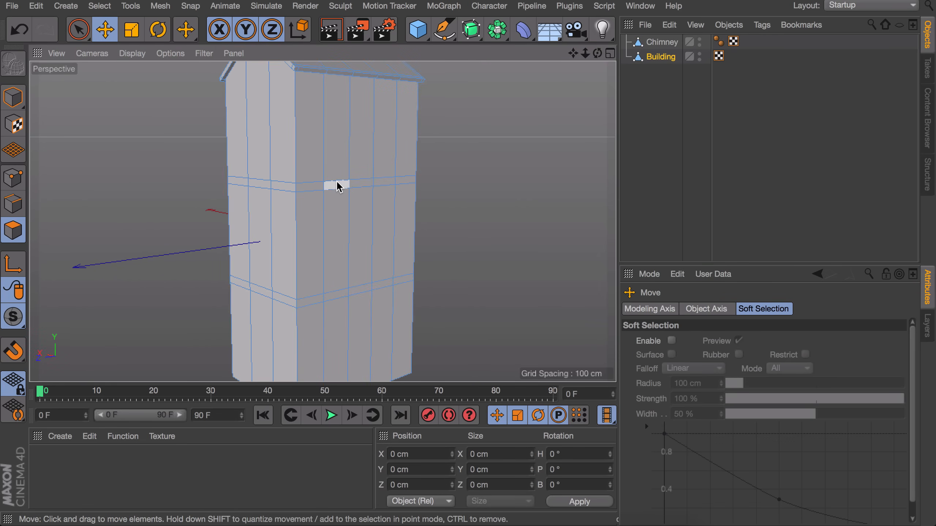
key("u")
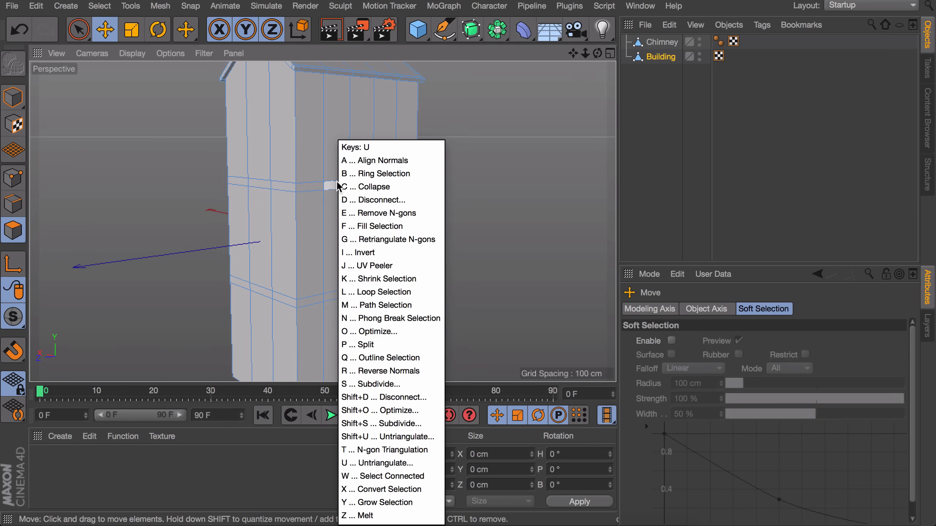
key("l")
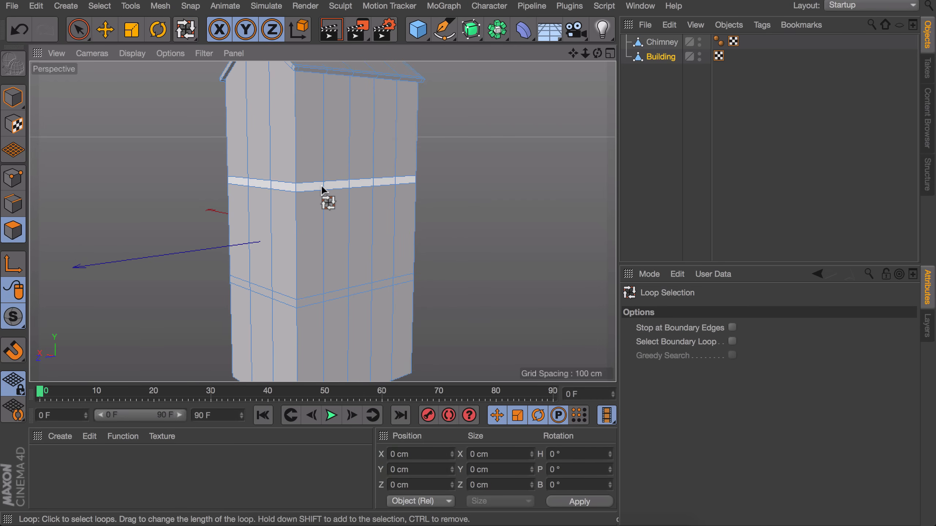
left_click(321, 184)
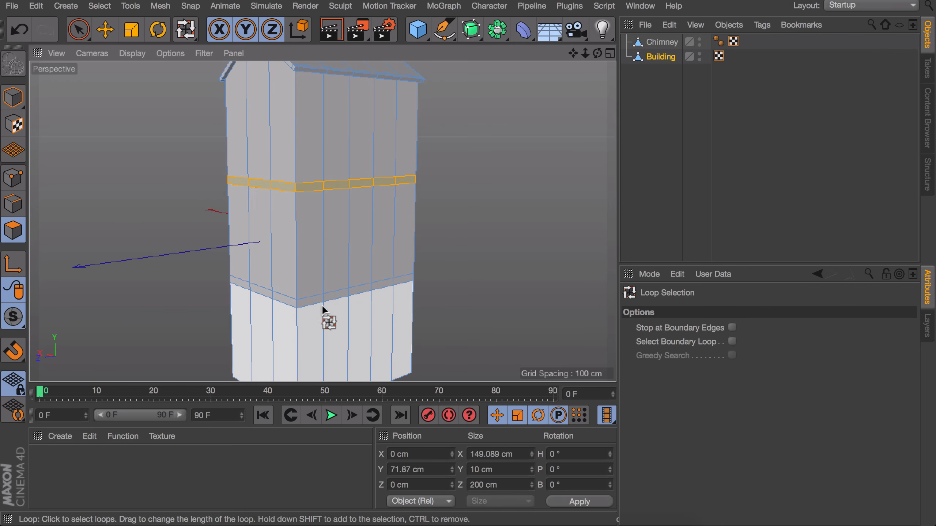
left_click(323, 294, "shift")
mouse_move(354, 175)
left_mouse_down("alt")
mouse_move(312, 191)
mouse_move(354, 191)
left_mouse_up("alt")
key("d")
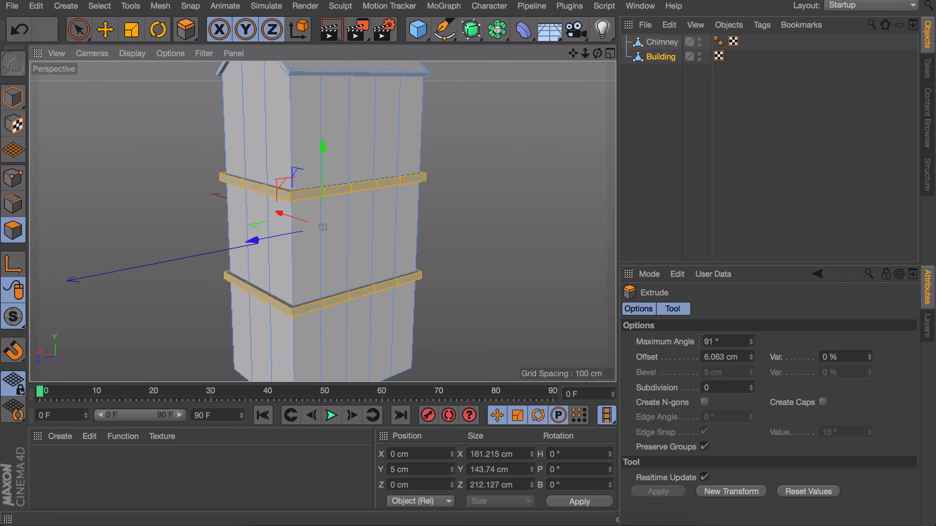
left_click(708, 358)
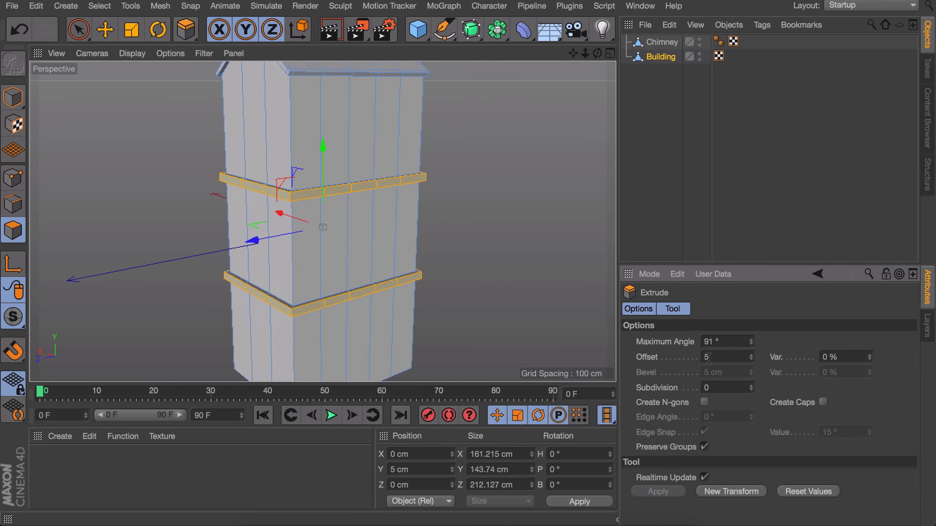
left_click(13, 96)
key("e")
left_click(681, 123)
Step: Add another cube, move it out in front of the Building and scale it down
left_click_drag(384, 148, 403, 184, "alt")
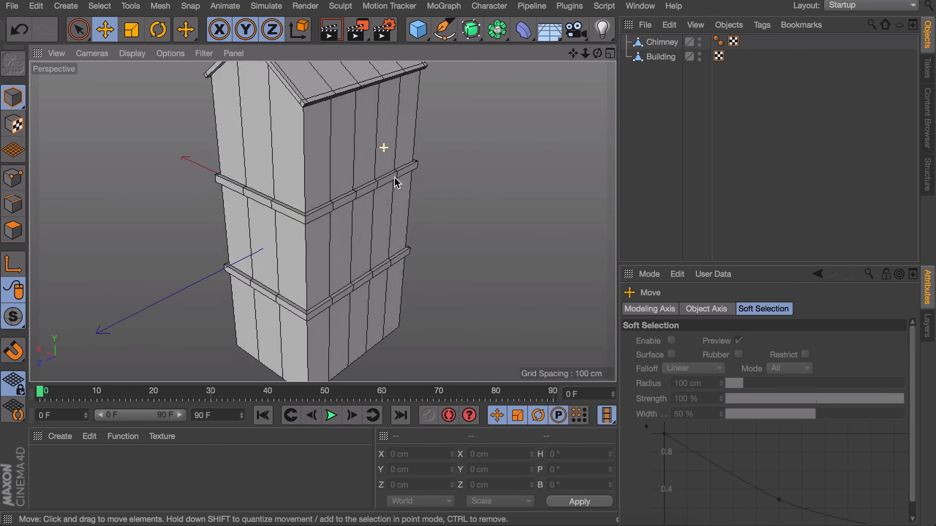
right_click_drag(380, 153, 380, 207, "alt")
middle_click_drag(380, 207, 372, 217, "alt")
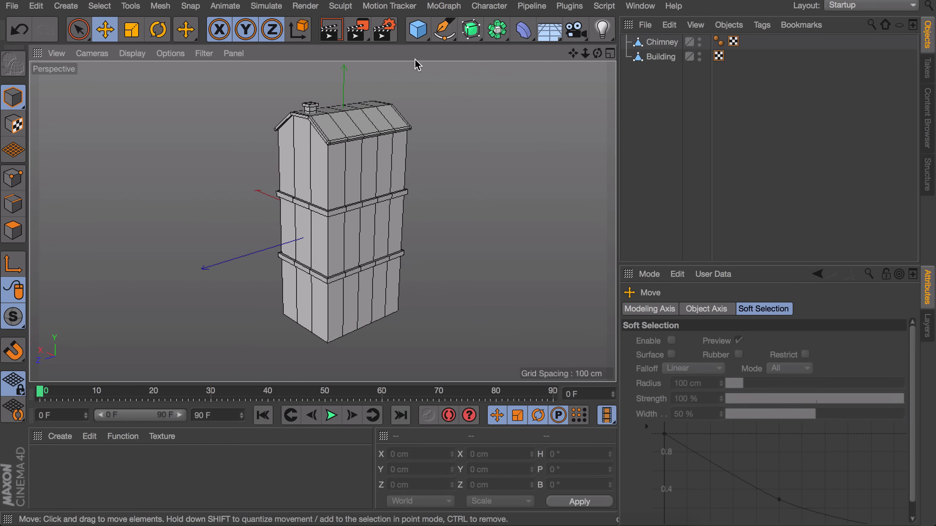
left_click(423, 34)
left_click_drag(274, 247, 219, 262)
key("t")
left_click_drag(215, 271, 130, 334)
key("e")
left_click_drag(222, 261, 230, 259)
Step: Shape the cube into a window block about 41.5 × 55.4 × 17.5 cm and set it into the front wall's middle storey
key("t")
left_click_drag(320, 243, 252, 248, "alt")
key("e")
left_click_drag(260, 222, 260, 214)
left_click_drag(201, 261, 212, 258)
left_click_drag(212, 258, 274, 234, "alt")
left_click_drag(289, 221, 229, 248)
scroll(368, 188, "down", 3)
left_click_drag(314, 198, 313, 217)
scroll(351, 226, "up", 6)
left_click_drag(351, 225, 380, 199, "alt")
left_click_drag(304, 155, 317, 133)
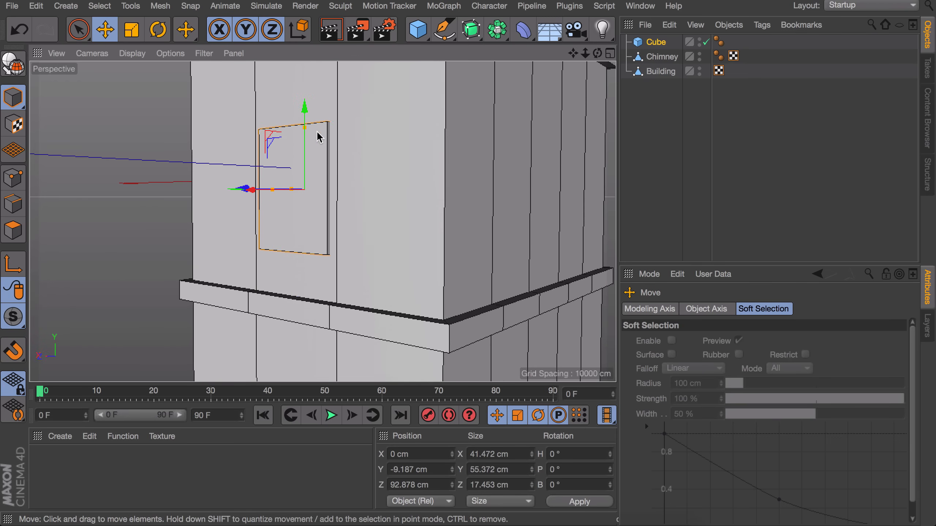
Step: Copy the window block straight up from the front wall's middle storey into its top storey
scroll(338, 163, "down", 4)
left_click_drag(340, 200, 340, 254, "alt")
left_click_drag(326, 172, 319, 191, "alt")
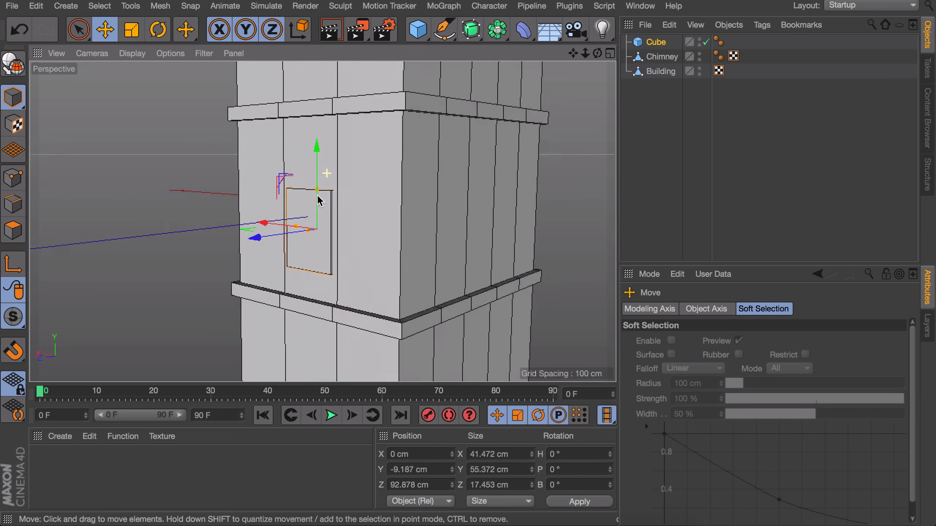
middle_click_drag(319, 191, 302, 251, "alt")
left_click_drag(299, 240, 310, 79)
middle_click_drag(331, 124, 319, 220, "alt")
left_click_drag(287, 178, 285, 142)
key("super+z")
Step: Copy the middle-storey window block onto the side wall, turned 90°, and duplicate it so two windows sit side by side
middle_click_drag(342, 274, 298, 130, "alt")
scroll(340, 197, "down", 2)
left_click(249, 257)
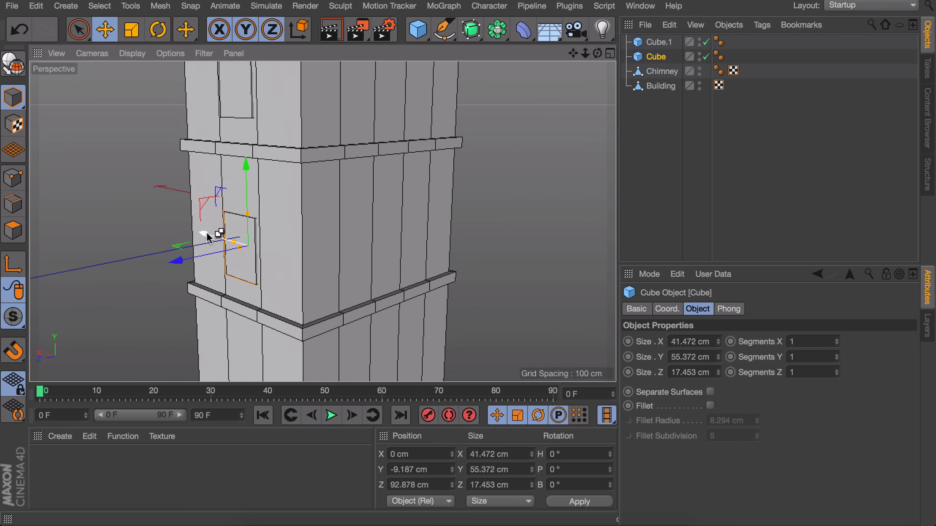
left_click_drag(239, 244, 291, 262, "ctrl")
key("e")
left_click_drag(381, 290, 291, 267)
mouse_move(383, 271)
left_mouse_down("alt")
mouse_move(287, 248)
mouse_move(422, 246)
mouse_move(405, 287)
mouse_move(431, 278)
mouse_move(374, 262)
left_mouse_up("alt")
scroll(322, 263, "up", 3)
scroll(374, 262, "down", 3)
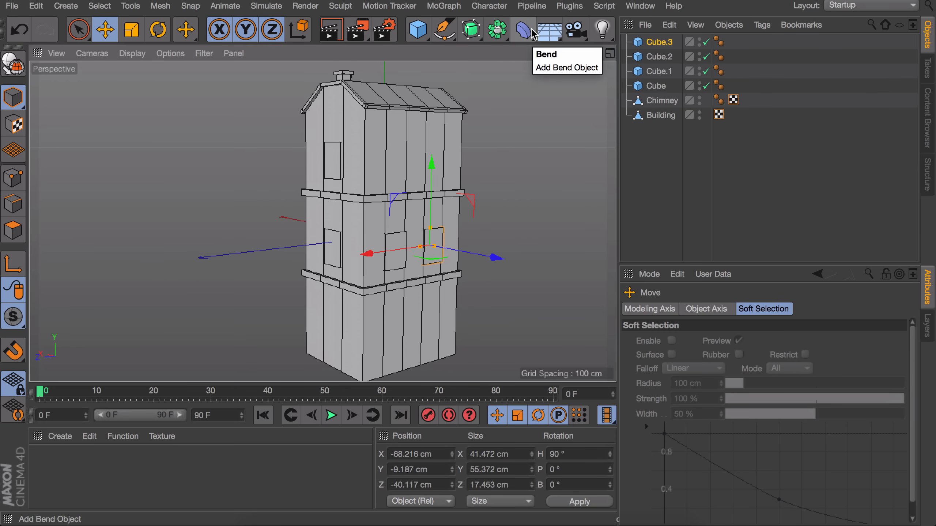
Step: Add a Boole object and place the Building and all four window cubes inside it
left_click(498, 33)
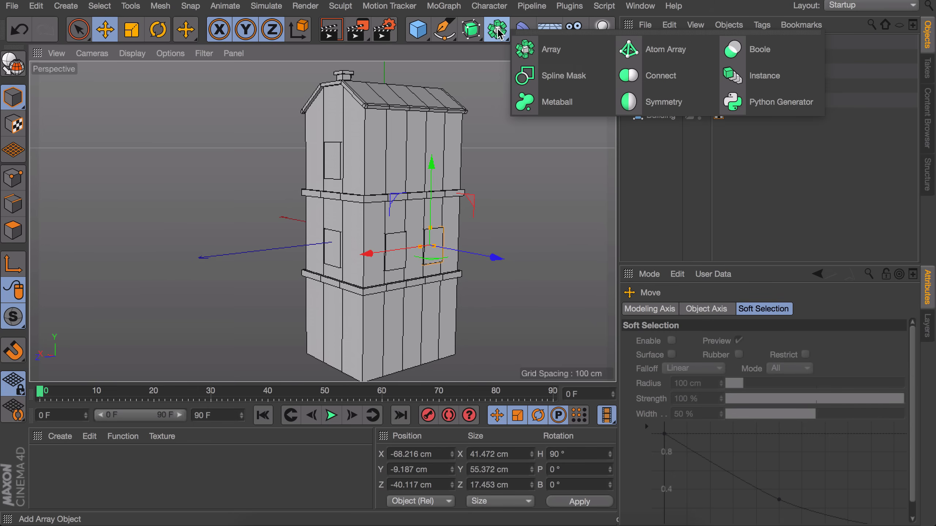
left_click(759, 52)
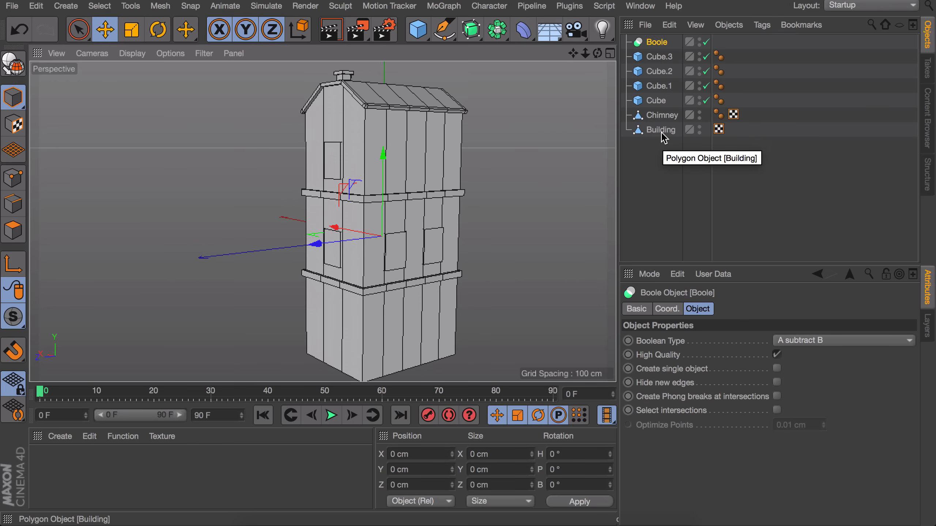
left_click_drag(662, 132, 655, 41)
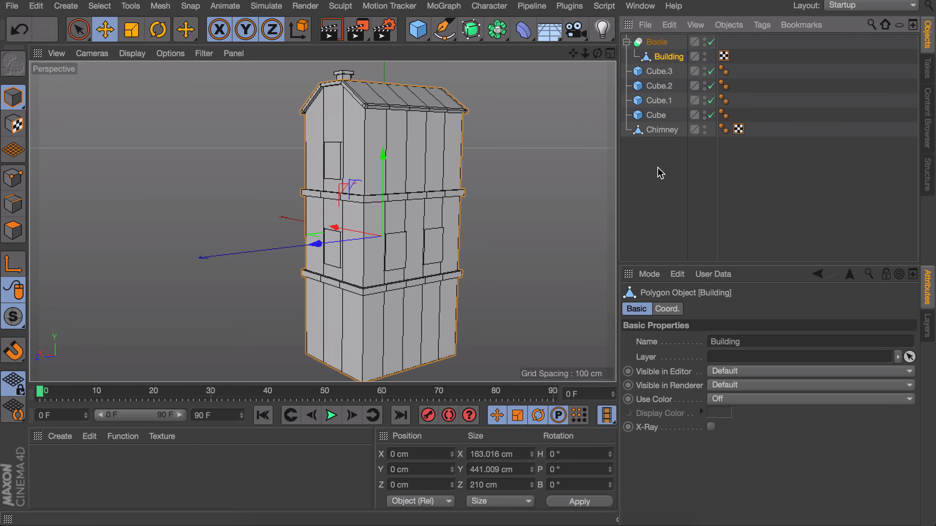
left_click(658, 115)
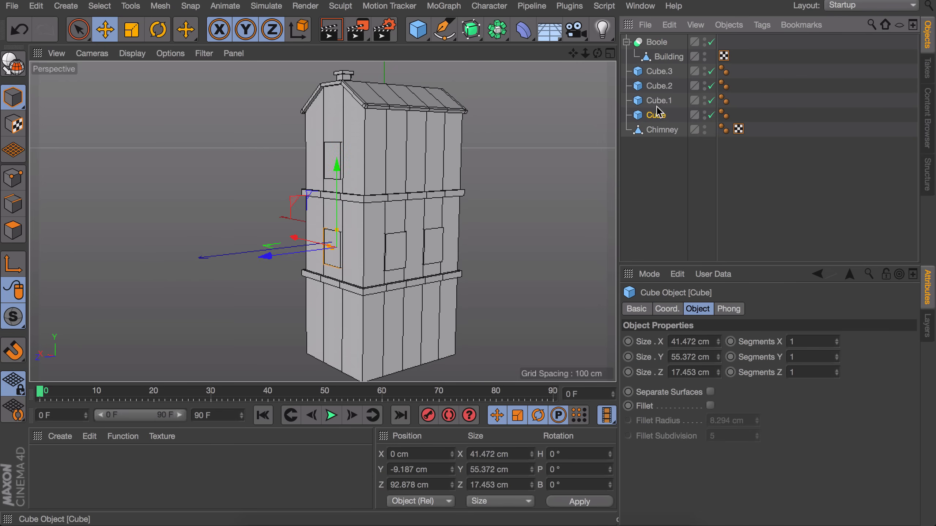
left_click(665, 75, "shift")
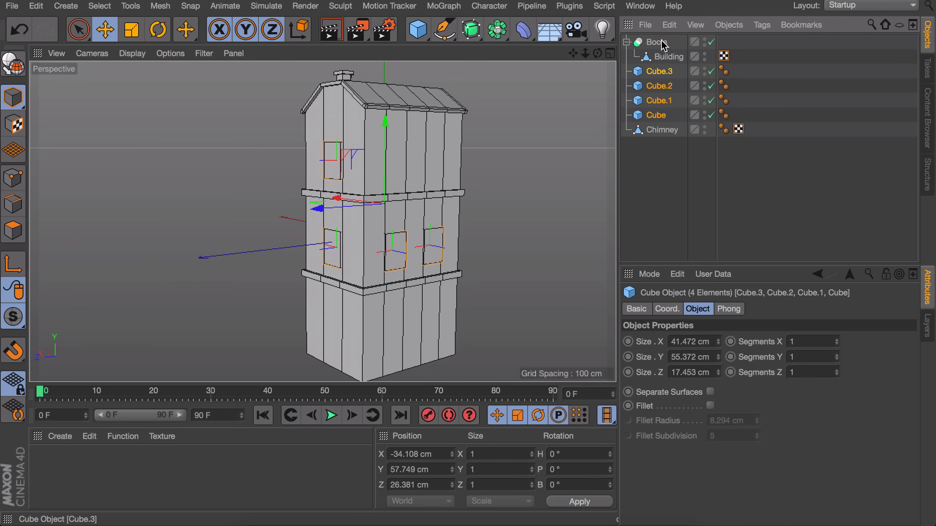
left_click_drag(663, 45, 664, 45)
left_click(643, 246)
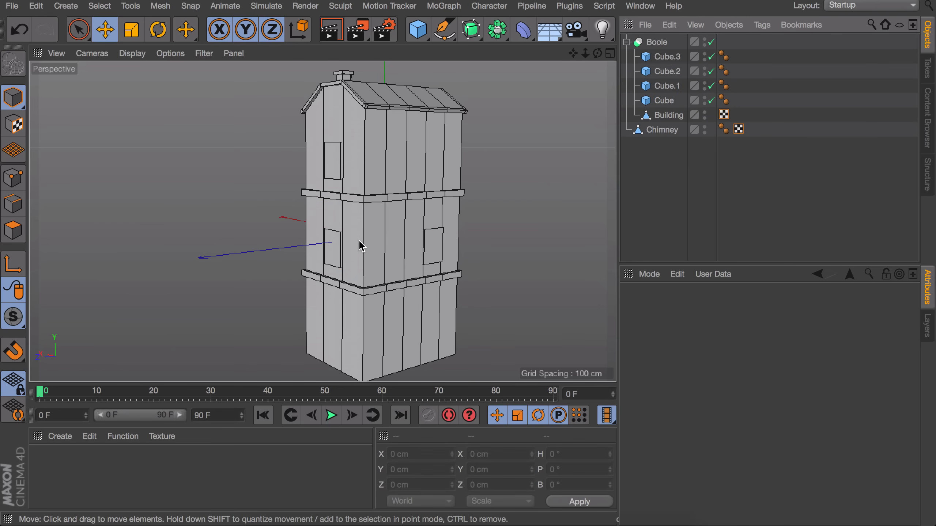
Step: Group the four window cubes inside the Boole into one null
scroll(361, 248, "up", 3)
left_click_drag(397, 219, 402, 296, "alt")
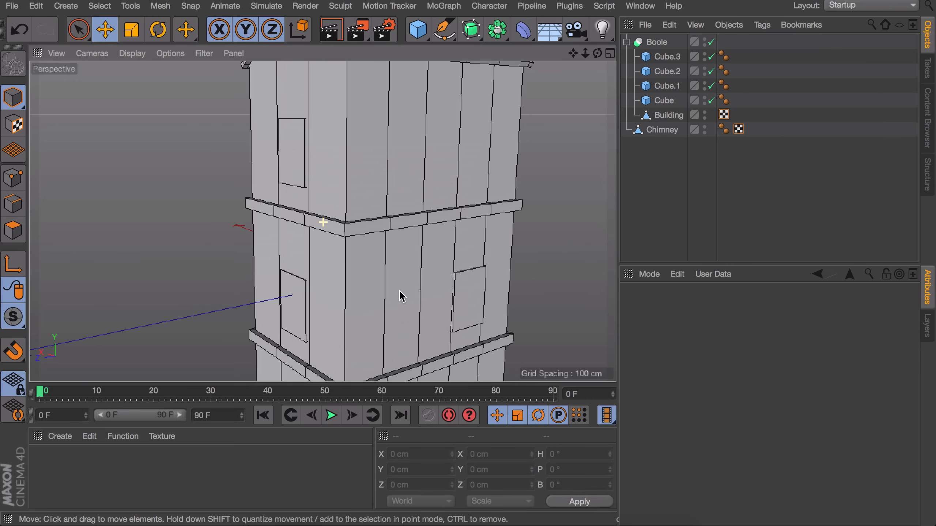
left_click_drag(402, 296, 422, 246, "alt")
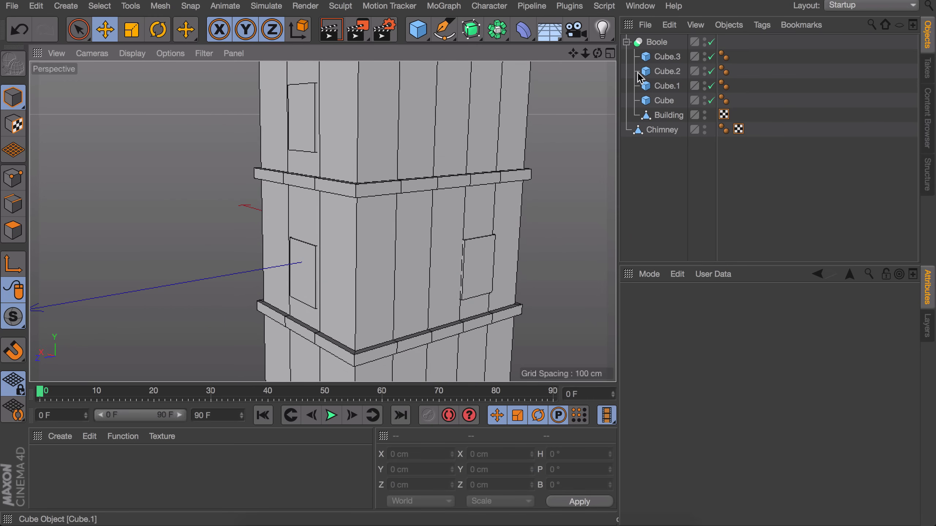
left_click(667, 58)
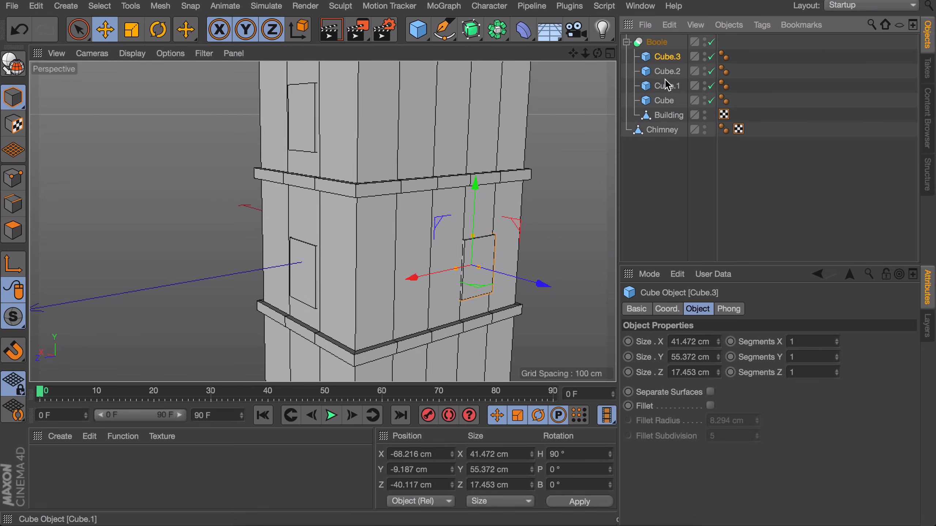
left_click(664, 101, "shift")
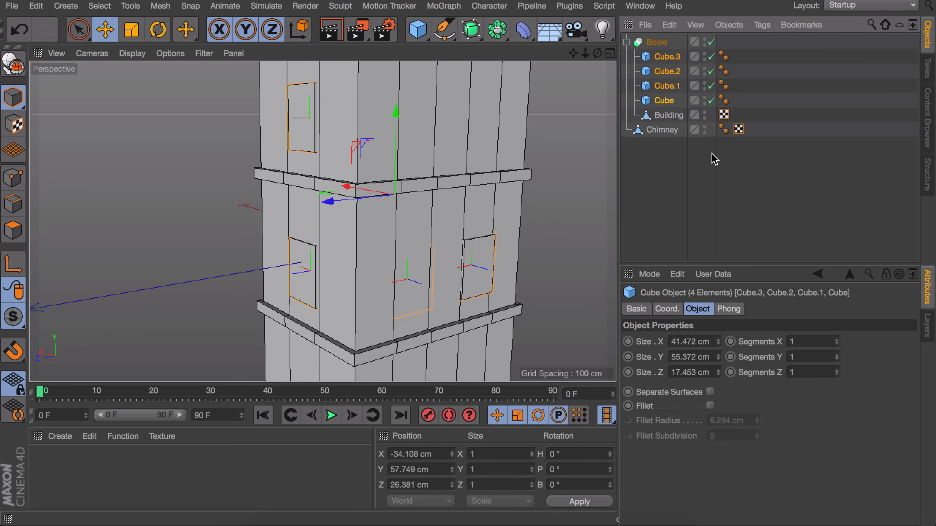
key("alt+g")
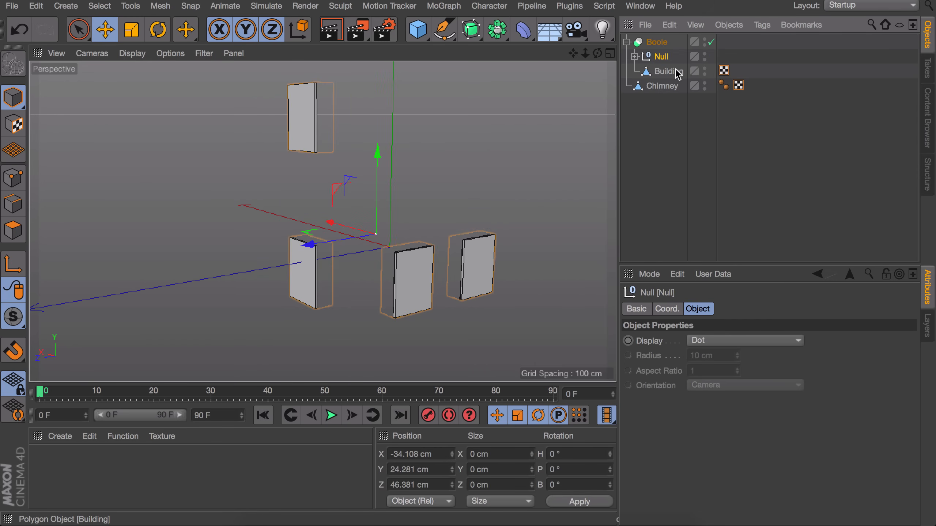
Step: Move the Building above the cube group inside the Boole to cut the window openings out of the walls
left_click_drag(677, 77, 670, 56)
left_click(668, 146)
right_click_drag(422, 149, 413, 192, "alt")
left_click_drag(413, 192, 382, 209, "alt")
right_click_drag(383, 209, 410, 246, "alt")
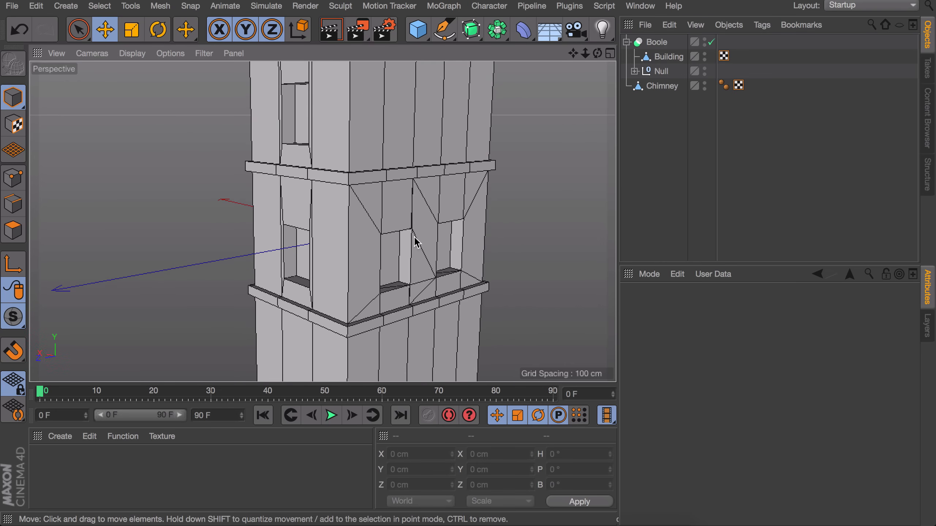
Step: Expand the cube group and copy only Cube.3 out of the Boole to the top level of the hierarchy
left_click(650, 59)
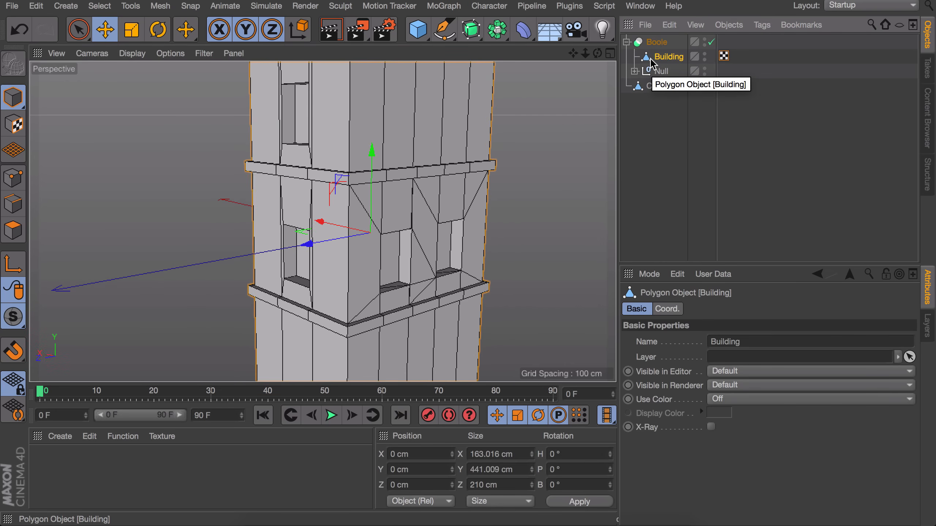
left_click(634, 71)
left_click_drag(672, 87, 655, 41)
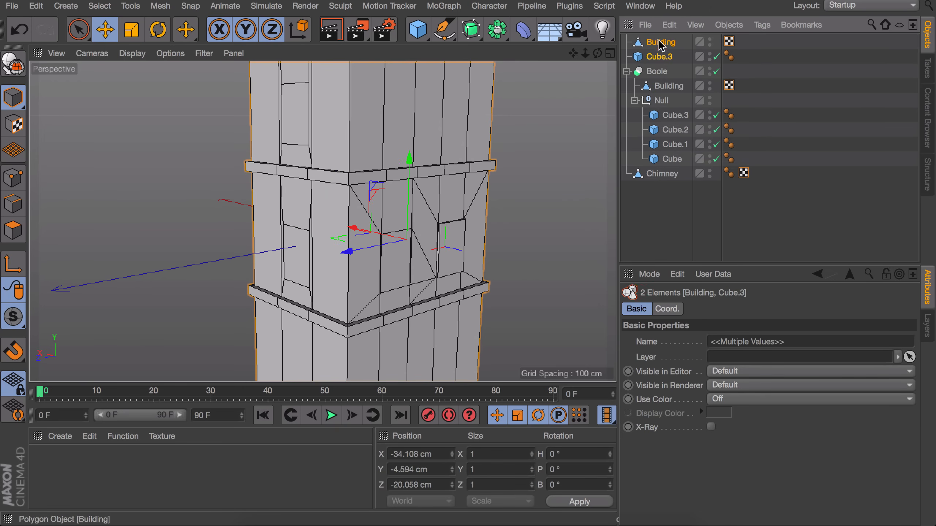
key("ctrl+z")
left_click_drag(678, 87, 663, 41)
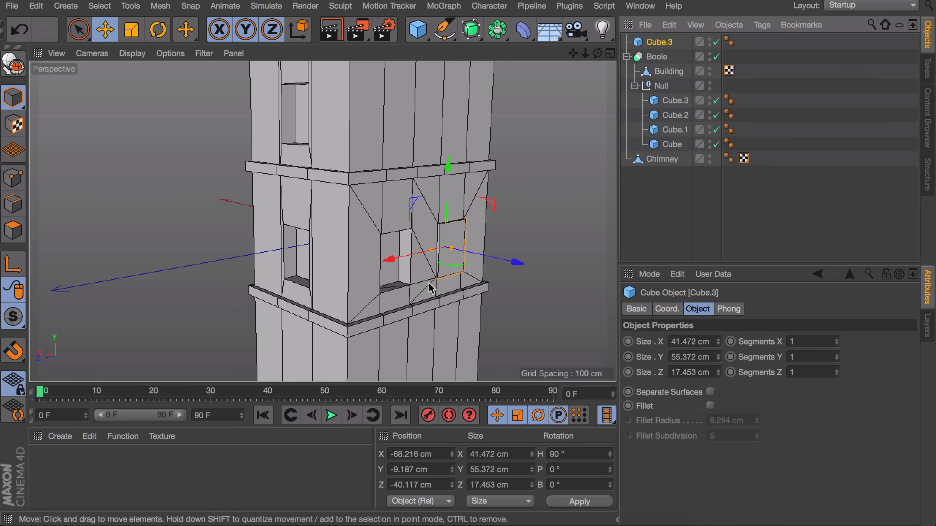
Step: Set the copied cube's Y size to 3 cm and place it as a sill under the rear side-wall window
scroll(465, 276, "up", 6)
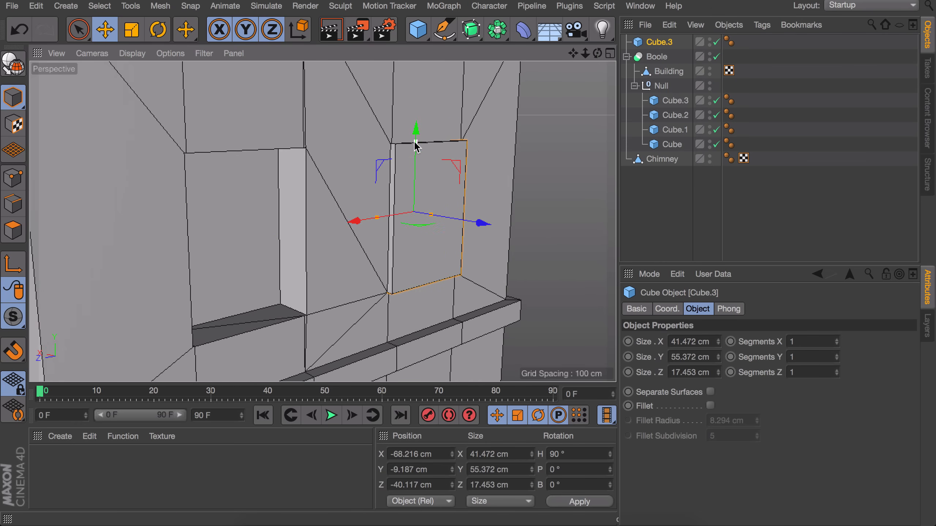
left_click_drag(416, 143, 414, 207)
double_click(687, 358)
type("3")
key("Return")
left_click_drag(416, 131, 413, 201)
left_click_drag(479, 301, 486, 304)
left_click_drag(390, 266, 472, 254, "alt")
Step: Adjust the sill's position and copy it across to the neighbouring side-wall window
left_click_drag(435, 246, 308, 310, "ctrl")
key("super+z")
left_click_drag(418, 275, 331, 265, "alt")
left_click_drag(467, 254, 457, 255)
left_click_drag(442, 262, 516, 275, "alt")
left_click_drag(461, 266, 293, 334, "ctrl")
Step: Copy the sill upward as a ledge over the side-wall windows and adjust its position
scroll(389, 290, "down", 6)
left_click_drag(388, 290, 471, 292, "alt")
left_click_drag(462, 212, 468, 193, "ctrl")
left_click_drag(469, 196, 357, 201, "alt")
left_click_drag(449, 208, 424, 224)
Step: Copy the ledge pieces to the front wall, rotate them to face it and fit them around the middle-storey window
left_click_drag(113, 259, 162, 301, "ctrl")
left_click(178, 247)
left_click(188, 339, "shift")
key("r")
left_click_drag(233, 306, 89, 286, "shift")
key("e")
left_click_drag(174, 311, 203, 296)
left_click_drag(219, 255, 222, 221)
left_click_drag(142, 209, 145, 210)
left_click_drag(166, 217, 236, 368, "alt")
Step: Copy the front ledge pair up to the top-storey window and adjust the position of the front ledges
left_click_drag(239, 313, 314, 327, "ctrl")
scroll(371, 300, "down", 5)
scroll(296, 285, "up", 5)
left_click(299, 250, "shift")
left_click(302, 312, "shift")
left_click_drag(226, 214, 232, 212)
left_click(785, 166)
Step: Group all the window ledge cubes into one null and name it Windowsills
left_click_drag(426, 169, 472, 118, "alt")
scroll(471, 118, "down", 5)
left_click(667, 143)
left_click(659, 41, "shift")
key("alt+g")
double_click(656, 42)
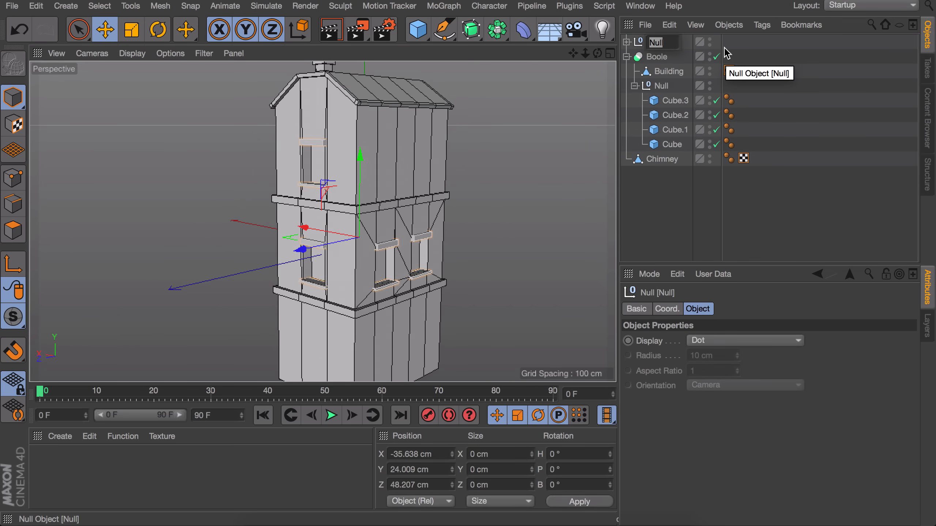
type("Windowsills")
key("Return")
Step: Rename the null with the cutting cubes inside the Boole as Windows
double_click(661, 85)
type("Windows")
key("Return")
left_click(811, 109)
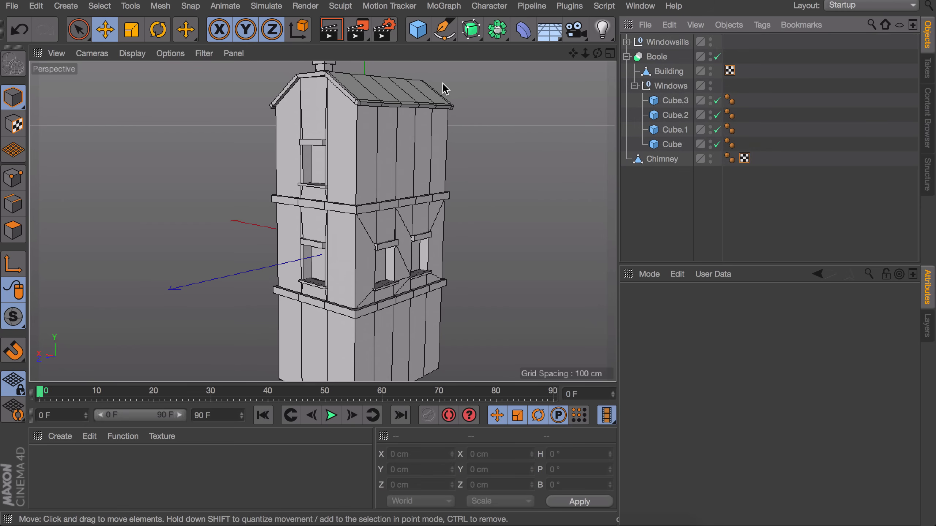
Step: Add a rectangle spline, convert it to an editable spline and prepare it for point editing in the Front view
left_click(446, 34)
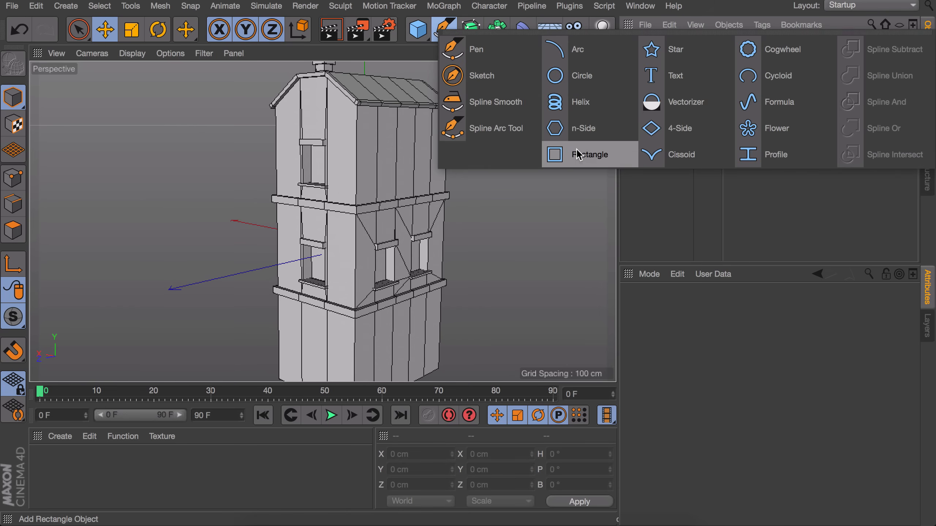
left_click(554, 154)
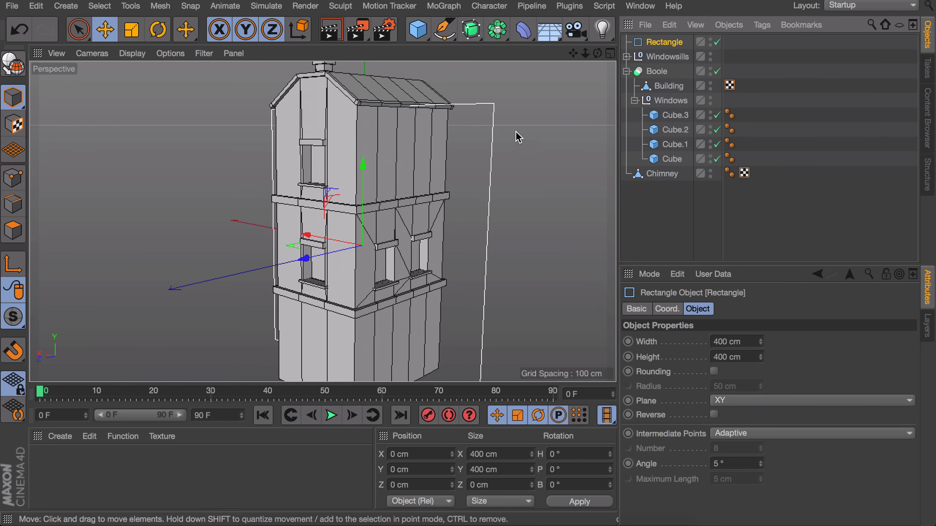
left_click(611, 53)
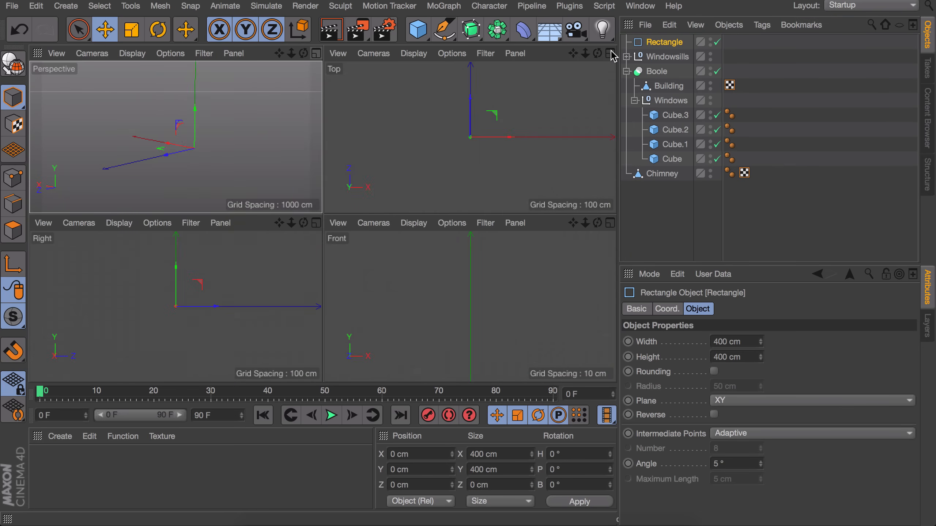
scroll(547, 274, "down", 10)
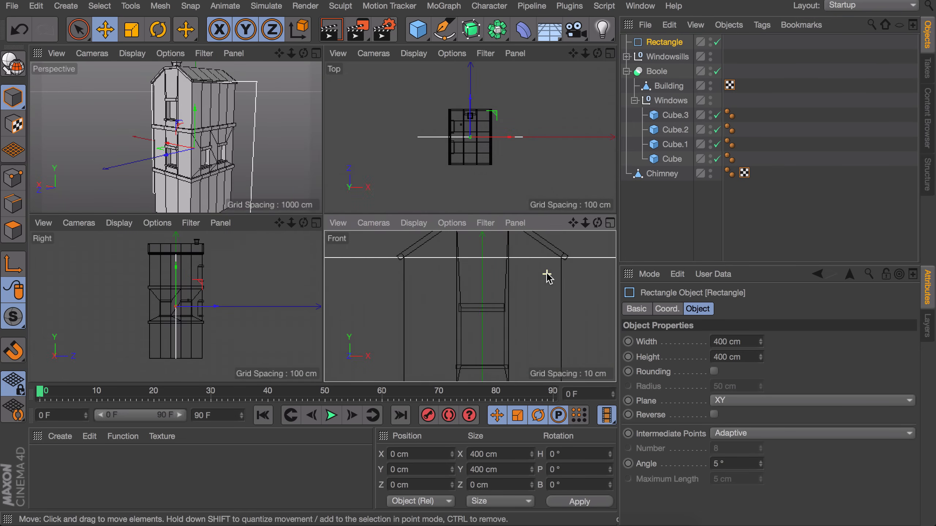
left_click(611, 223)
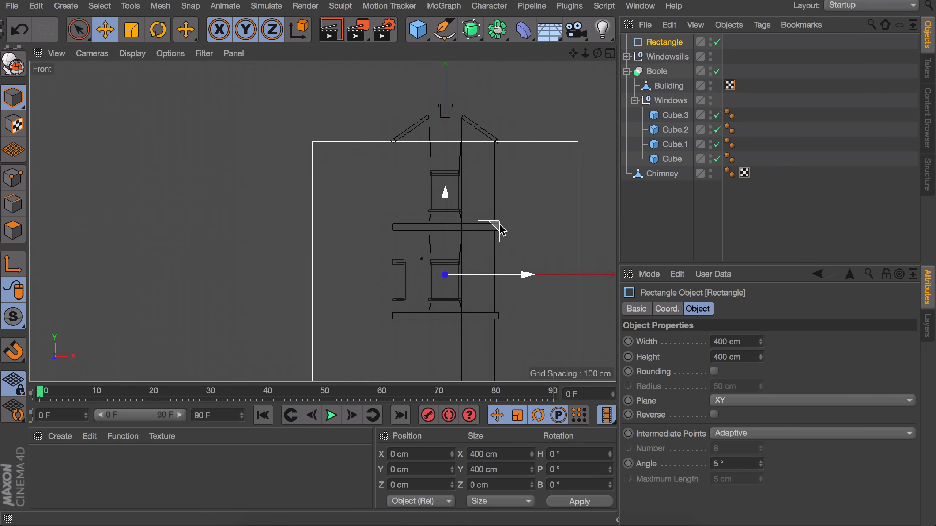
middle_click_drag(497, 226, 446, 184, "alt")
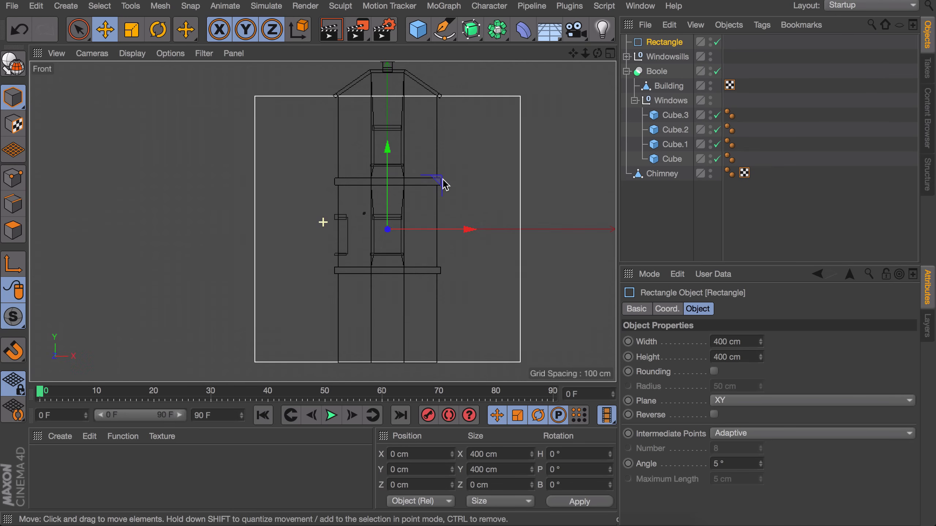
left_click(13, 64)
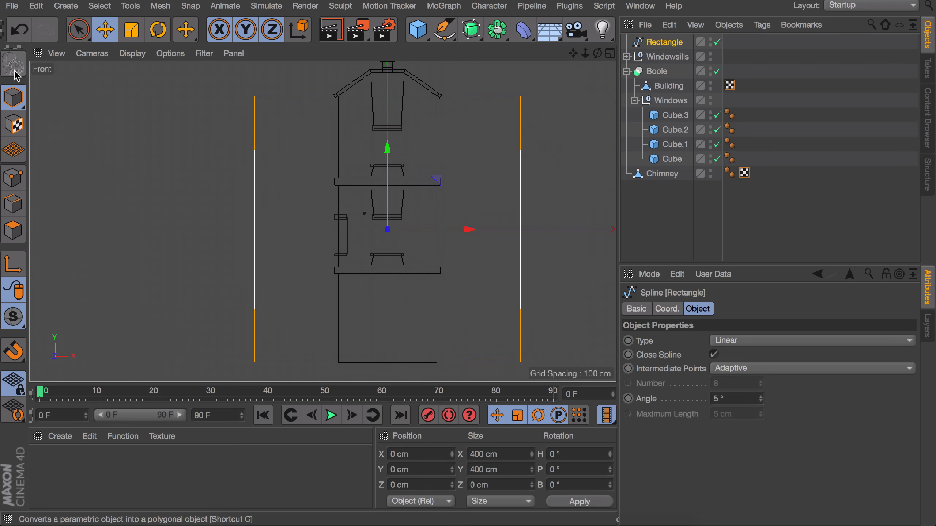
left_click(16, 184)
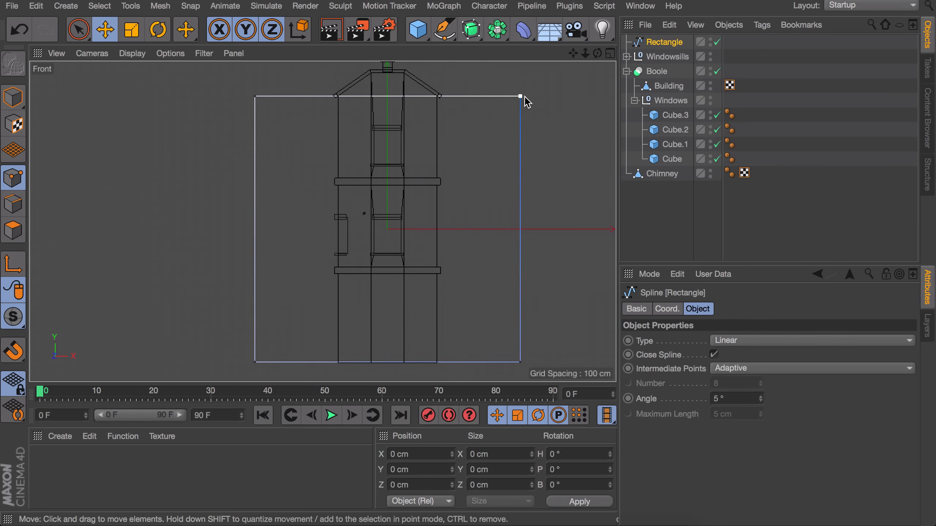
Step: Create a point in the middle of the rectangle's top edge and raise it to about Y 301.6 cm
right_click(389, 103)
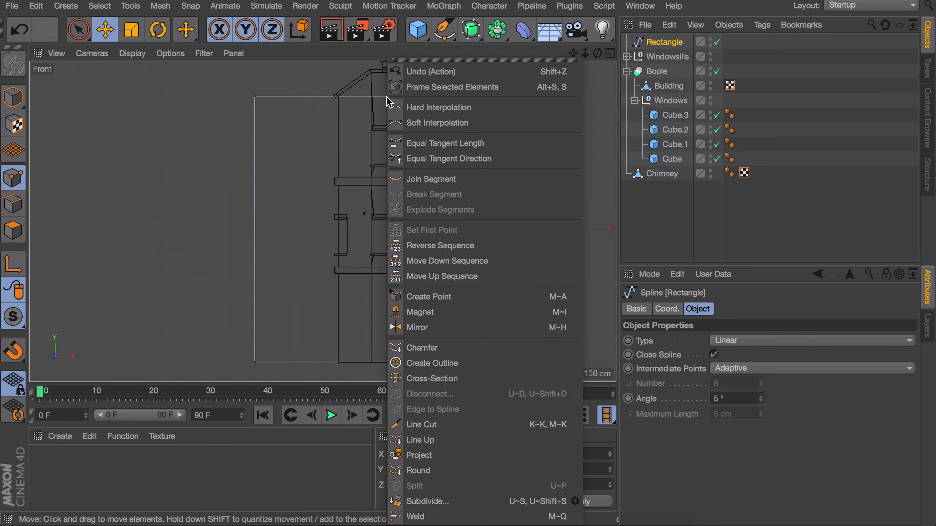
left_click(468, 297)
scroll(387, 97, "up", 15)
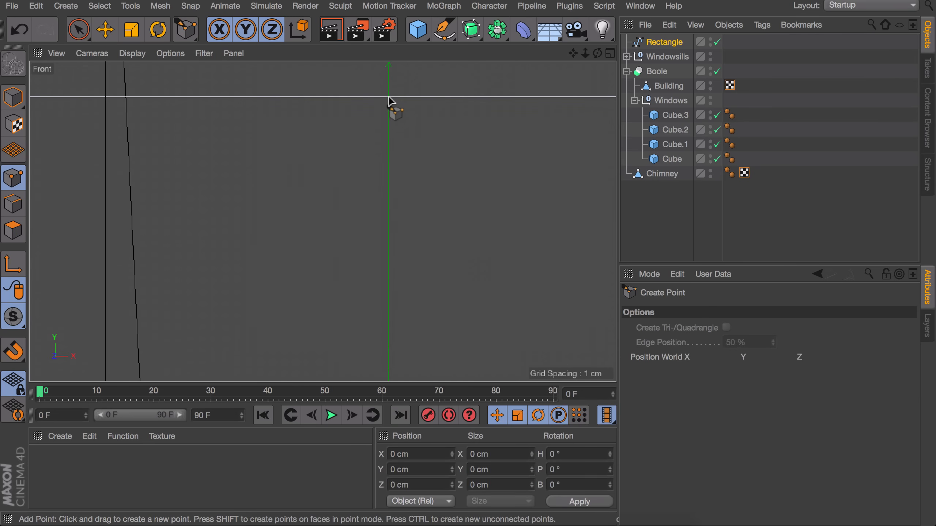
scroll(394, 132, "down", 8)
left_click(393, 128)
key("e")
left_click_drag(395, 98, 395, 1)
middle_click_drag(410, 127, 390, 231, "alt")
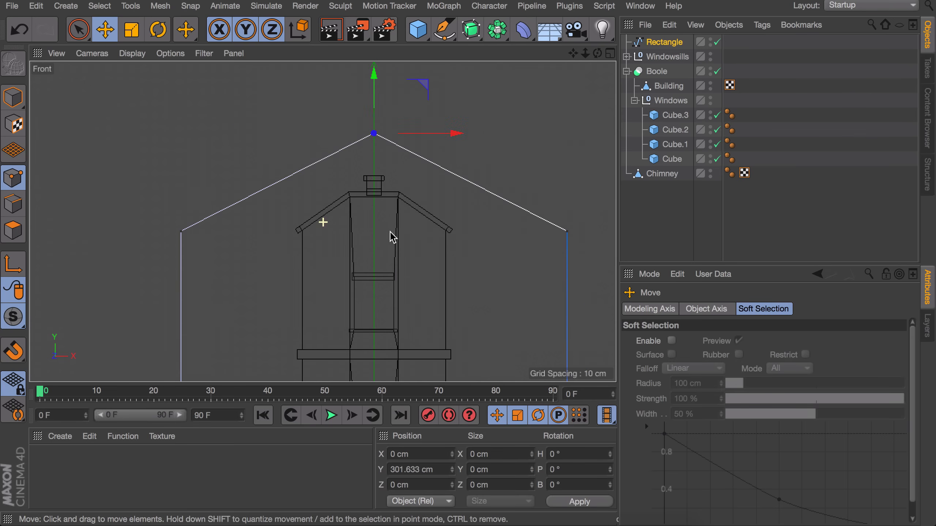
Step: Apply Soft Interpolation to the raised point and lengthen its tangents to round the top into a wide arch
right_click(378, 135)
left_click(367, 136)
right_click(368, 142)
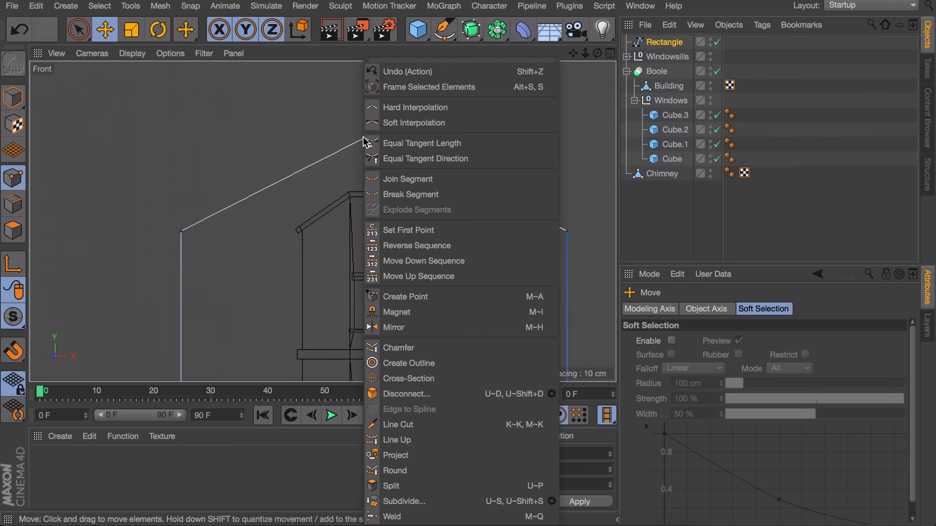
left_click(411, 123)
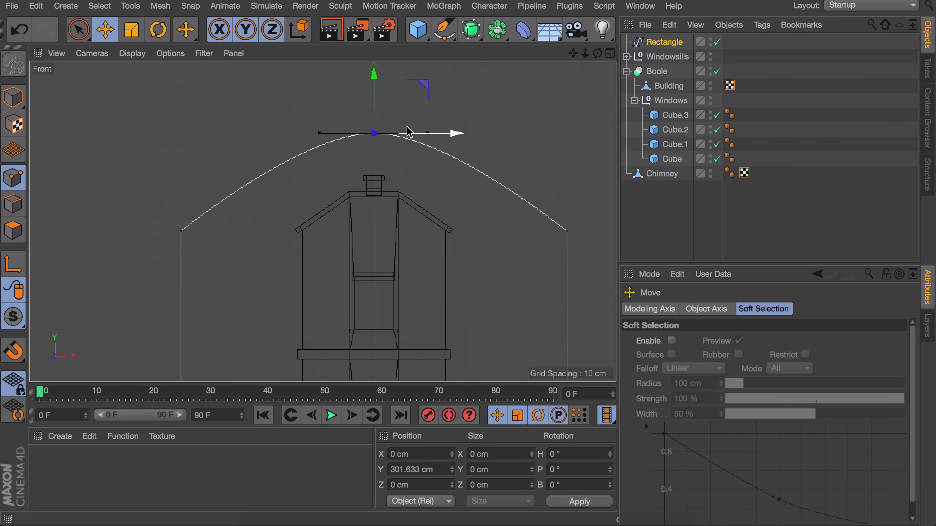
left_click_drag(320, 137, 276, 133)
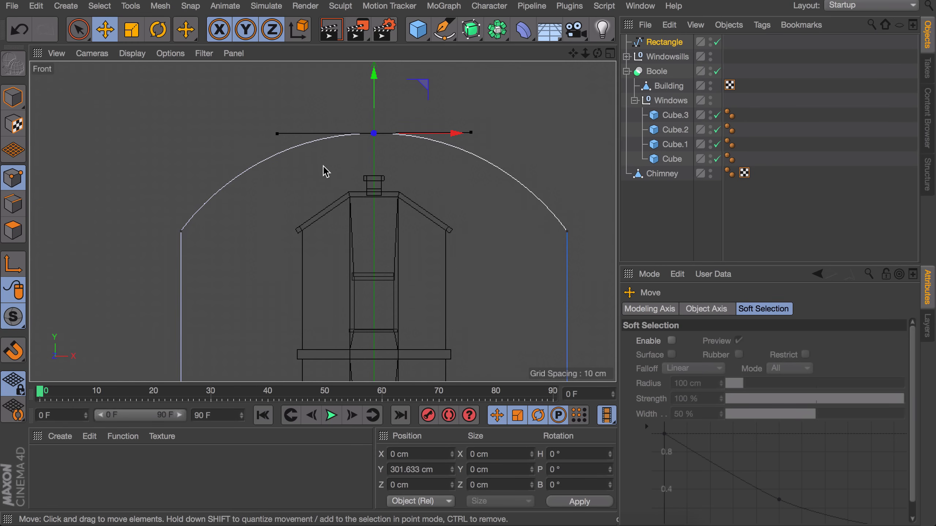
Step: Raise the arch's top point to about Y 320.6 cm, adjust its tangent, and lower the two bottom points of the spline
left_click_drag(376, 88, 376, 78)
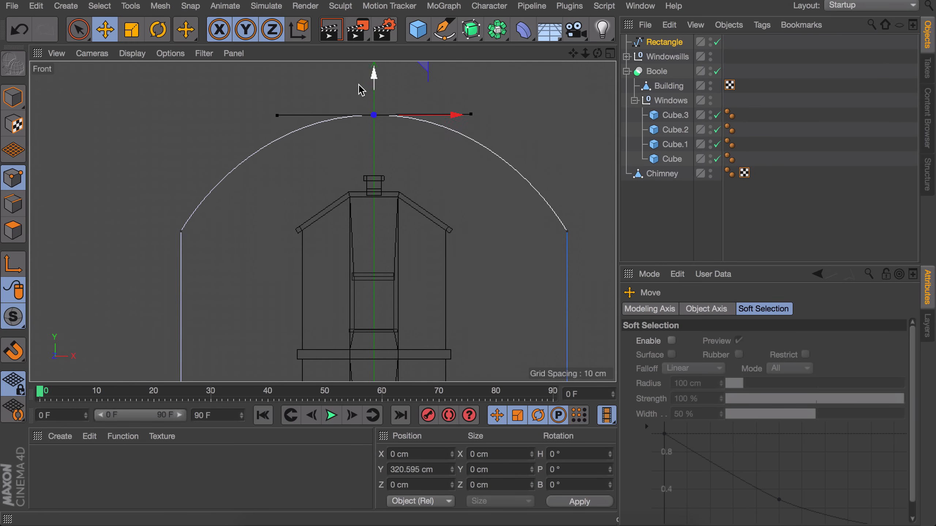
left_click_drag(277, 116, 273, 116)
scroll(398, 210, "down", 5)
middle_click_drag(399, 291, 392, 234, "alt")
left_click(322, 282)
left_click(443, 282, "shift")
left_click_drag(382, 209, 382, 251)
Step: Scale the arch spline down to about 42.2 cm wide and extend its lower end for a height of about 81.8 cm
left_click(13, 96)
key("t")
left_click_drag(511, 208, 398, 217)
scroll(397, 218, "up", 6)
left_click_drag(419, 163, 378, 175)
key("e")
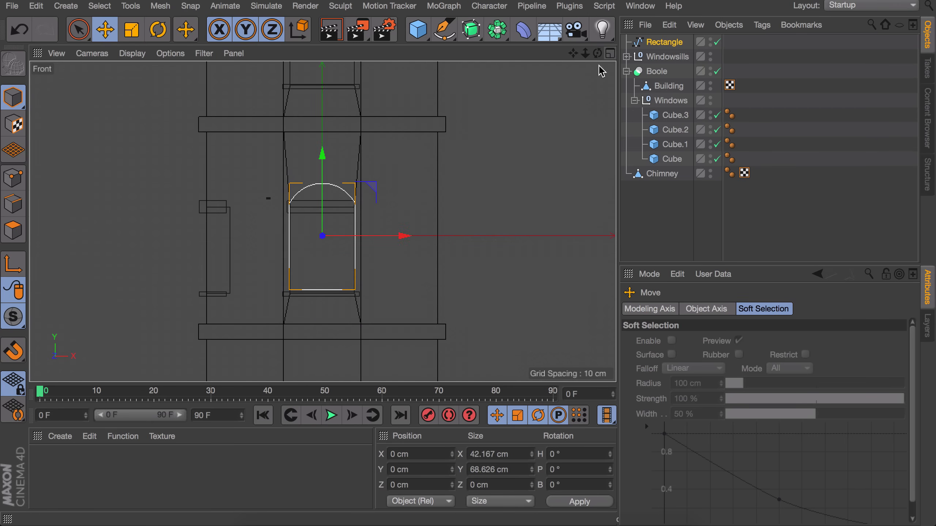
left_click(13, 178)
left_click(13, 97)
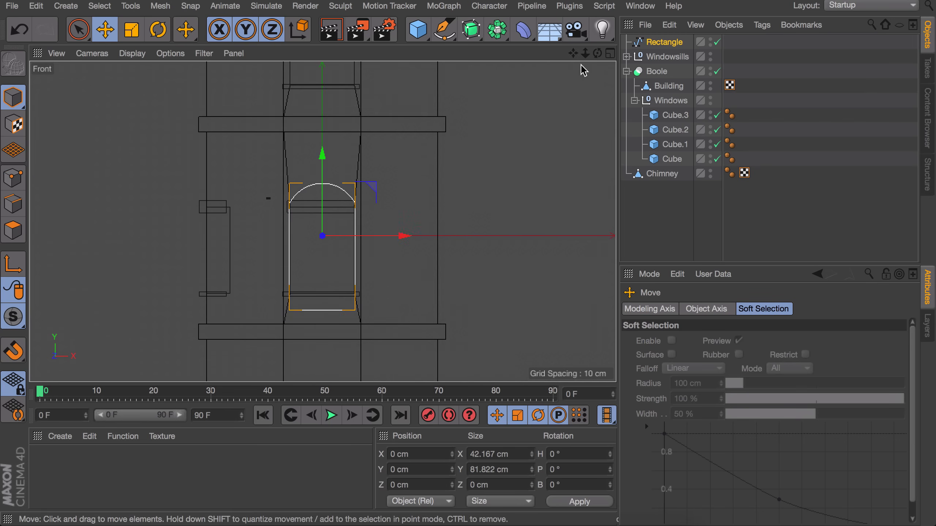
Step: Return to the Perspective view, place the arch spline inside a new Extrude generator and select the generator
left_click(610, 54)
left_click(316, 53)
left_click_drag(305, 261, 186, 265)
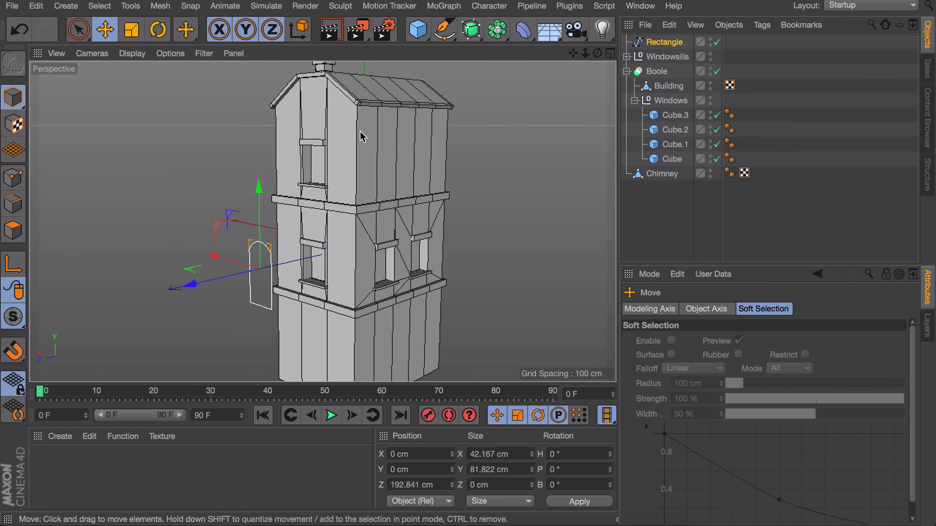
key("ctrl+z")
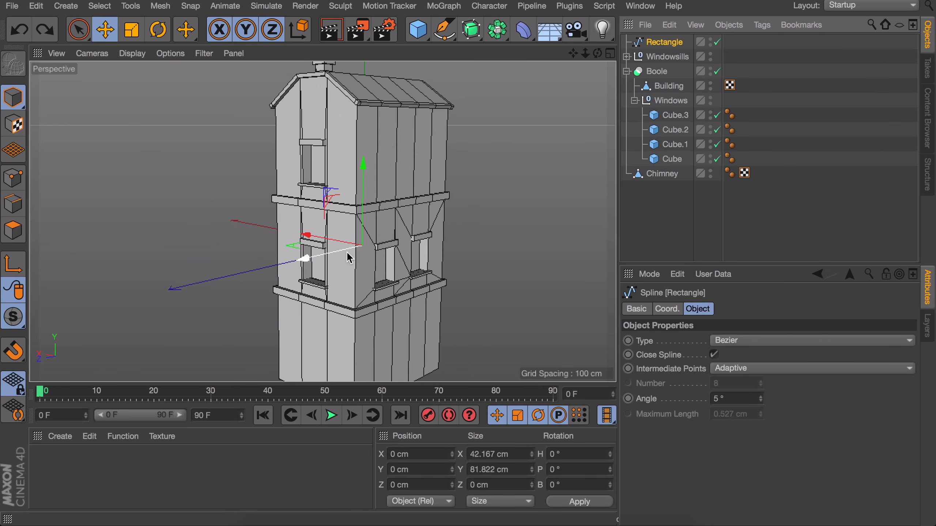
left_click_drag(473, 33, 668, 45)
left_click_drag(308, 262, 204, 282)
key("ctrl+z")
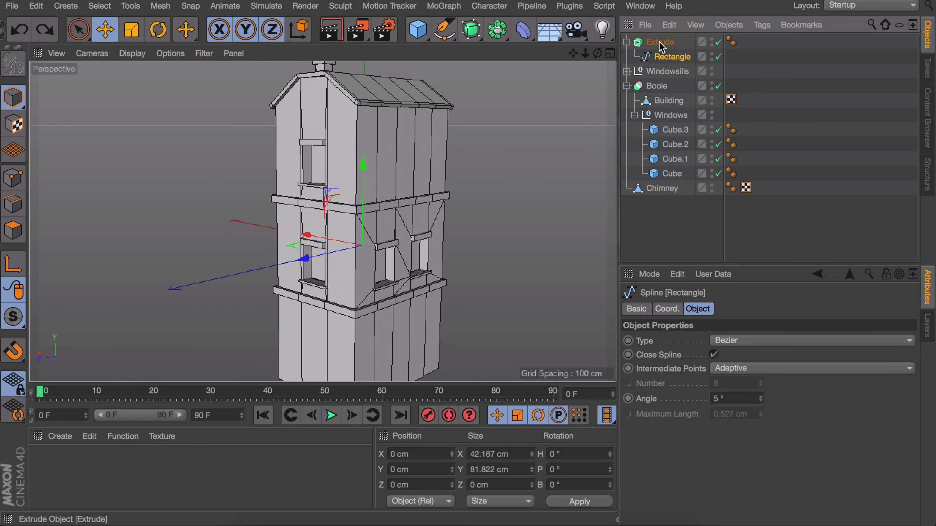
left_click(659, 41)
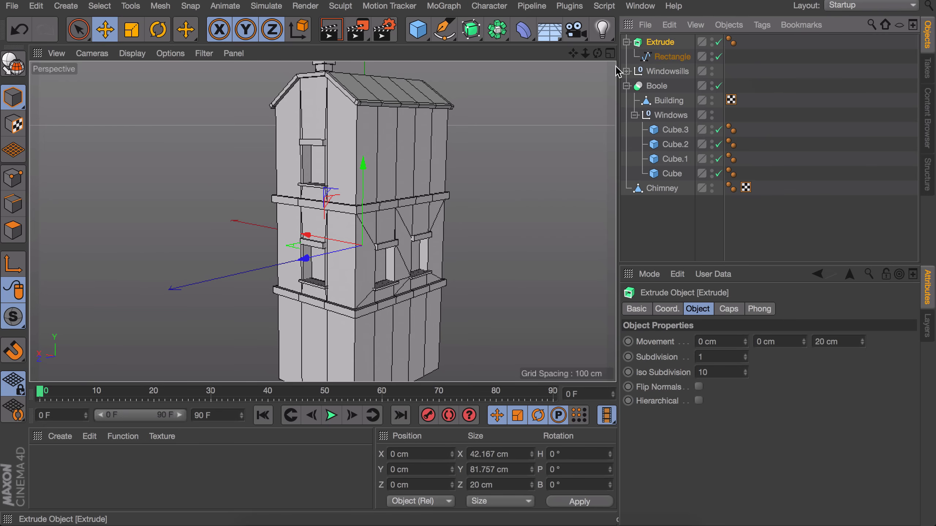
Step: Turn the arched Extrude to a 90° heading and place it in the long side wall at about X -61.2, Z 39 cm
left_click_drag(306, 258, 352, 281)
key("r")
key("e")
left_click_drag(199, 281, 326, 252)
left_click_drag(429, 258, 465, 264)
scroll(450, 255, "up", 3)
left_click_drag(449, 254, 277, 248, "alt")
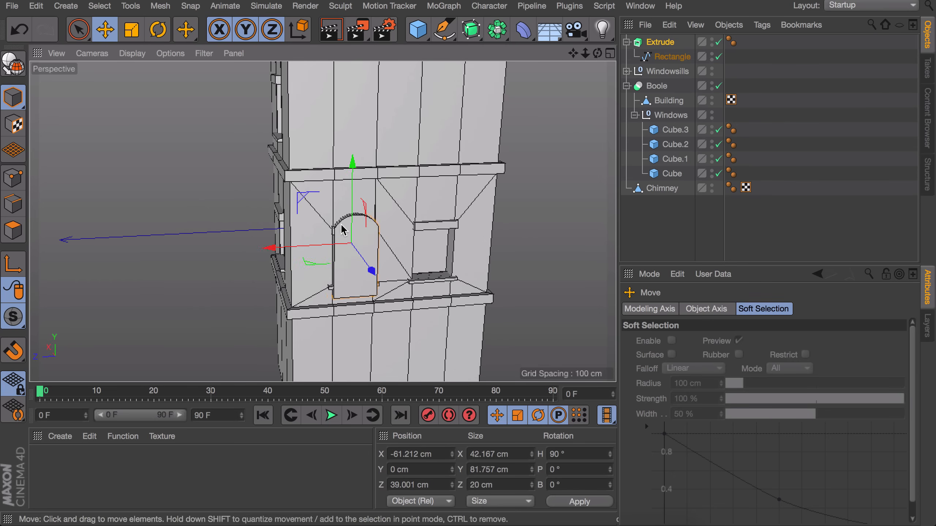
Step: Raise the arched Extrude to the top storey at about Y 126.7 cm and copy it along the wall to about Z -40 cm
left_click_drag(353, 221, 356, 90)
middle_click_drag(361, 125, 353, 255, "alt")
left_click_drag(344, 217, 345, 222)
left_click_drag(271, 243, 424, 221, "ctrl")
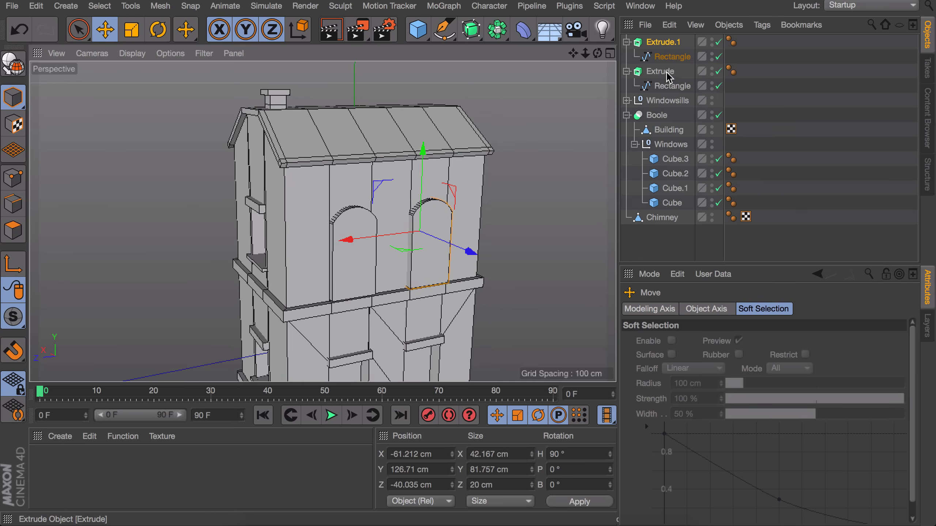
Step: Collapse both arched Extrudes and move them into the Windows null so they cut openings in the building
left_click(626, 41)
left_click(626, 56)
left_click(659, 57, "shift")
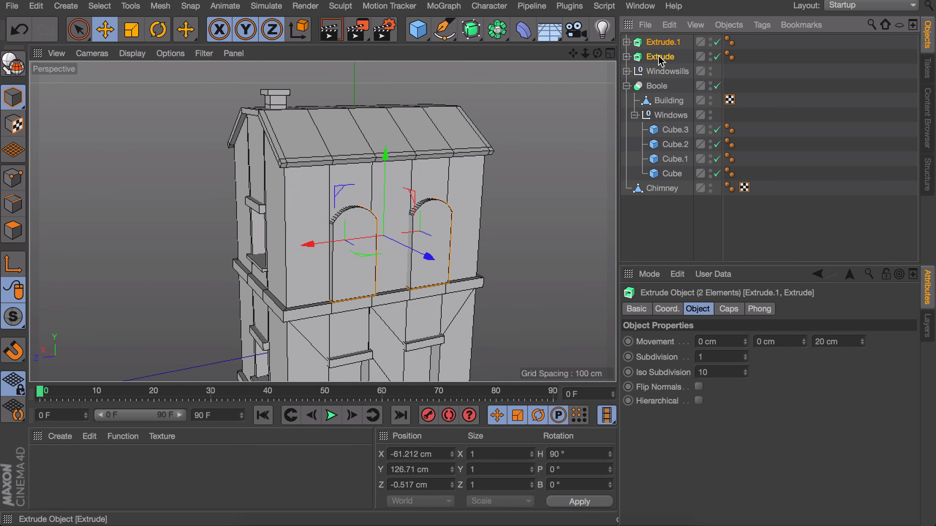
left_click_drag(665, 124, 666, 124)
left_click(775, 148)
Step: Select all the bottom polygons of the Building and extrude them 20 cm downward to Y -220.61 cm
mouse_move(337, 300)
left_mouse_down()
mouse_move(380, 304)
mouse_move(347, 302)
left_mouse_up()
scroll(346, 302, "down", 3)
middle_click_drag(347, 301, 415, 255, "alt")
left_click_drag(416, 259, 398, 245, "alt")
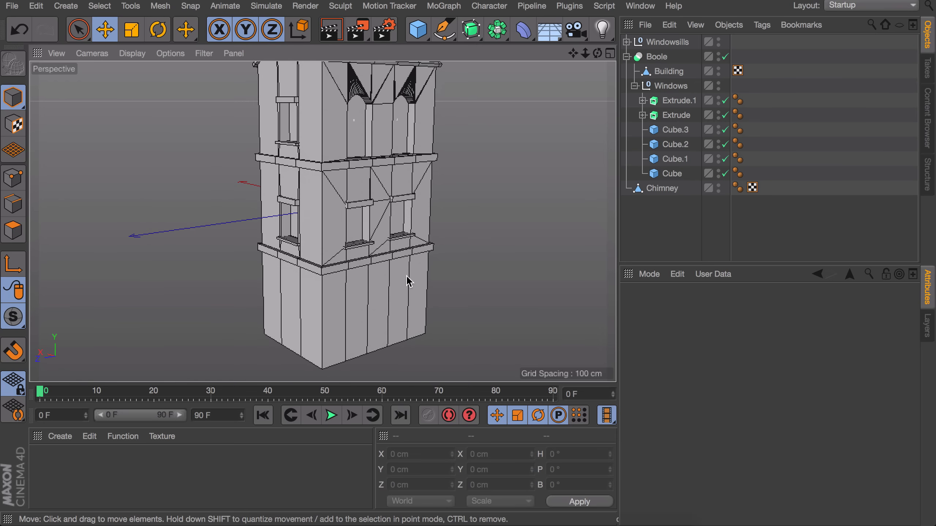
left_click(667, 72)
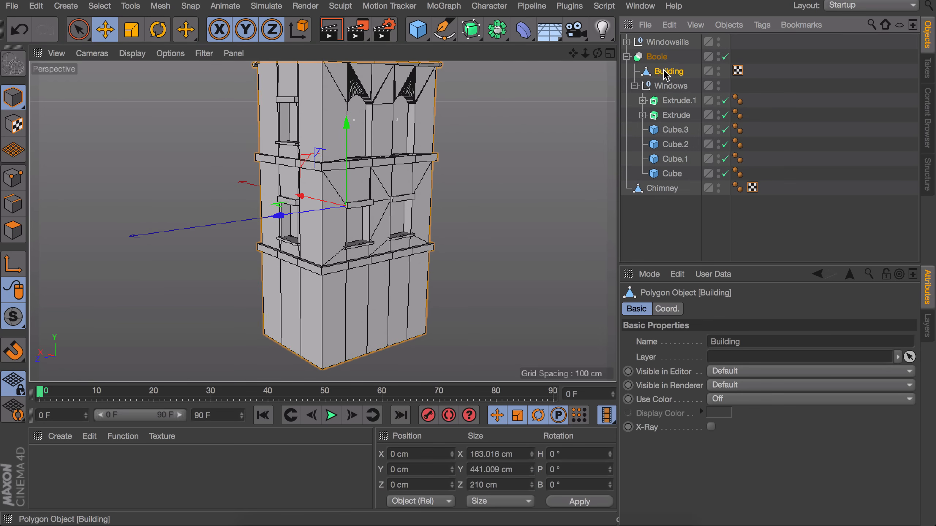
key("o")
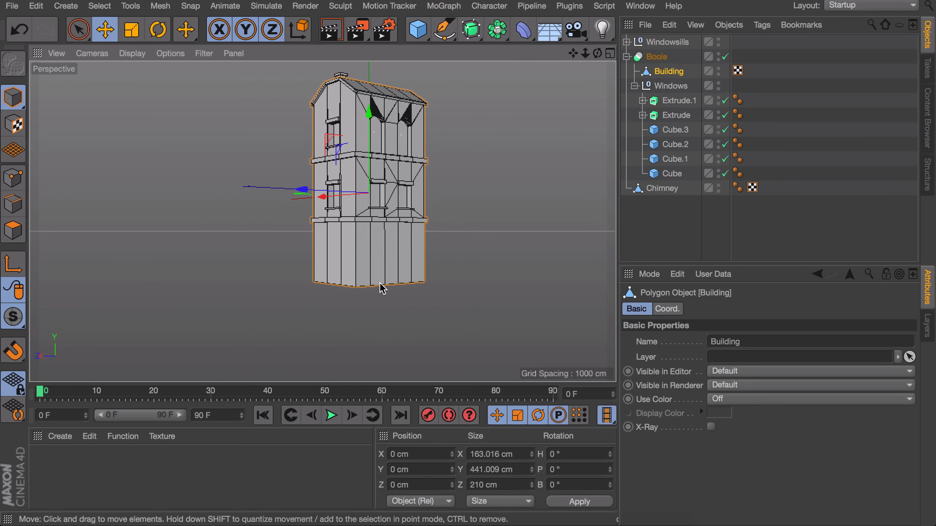
left_click_drag(381, 284, 381, 212, "alt")
left_click(13, 230)
left_click(79, 29)
left_click_drag(403, 312, 348, 302)
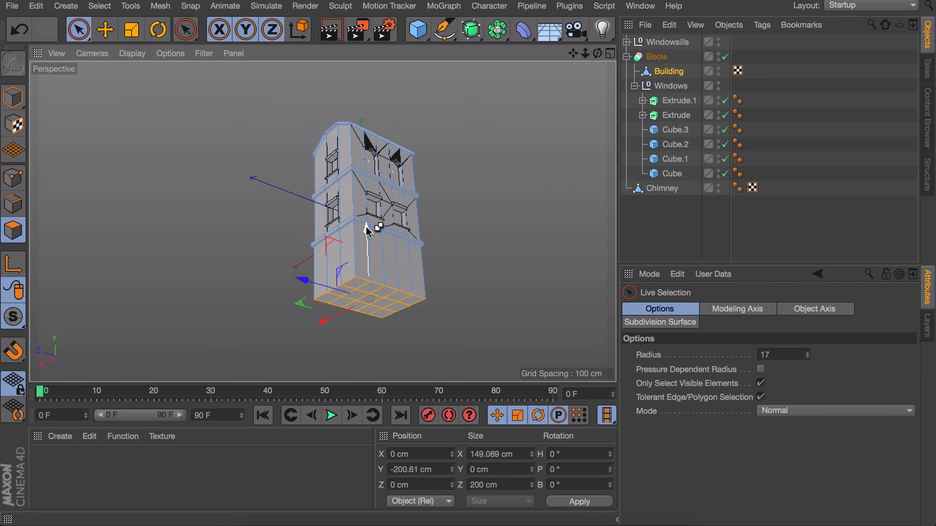
mouse_move(369, 234)
left_mouse_down()
mouse_move(366, 243)
mouse_move(365, 234)
left_mouse_up()
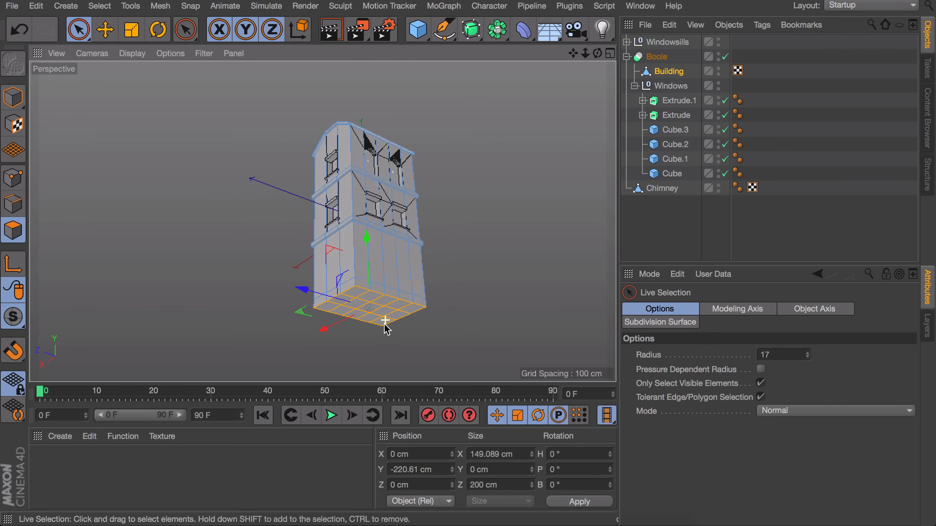
Step: Loop-select the new faces around the building's base and extrude them outward with a 5 cm offset
left_click_drag(386, 318, 378, 323, "alt")
scroll(378, 323, "up", 5)
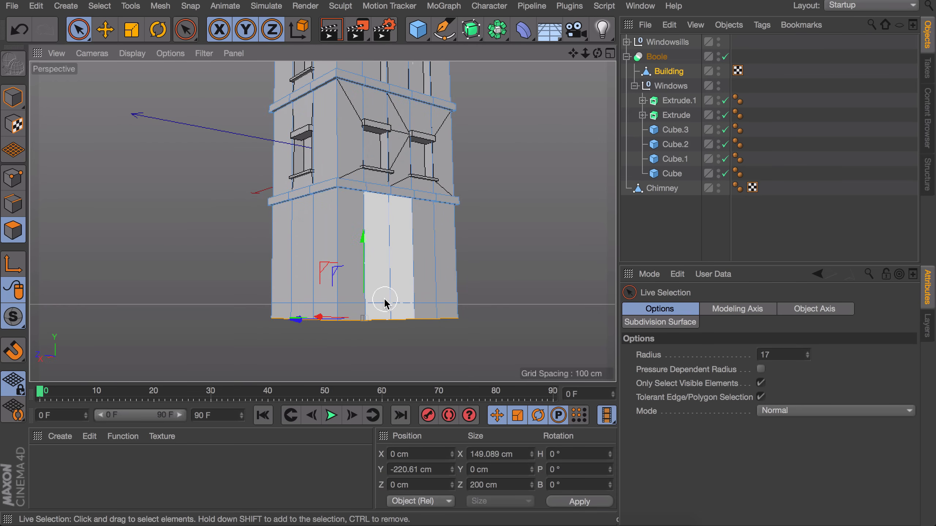
key("u")
key("l")
left_click(386, 315)
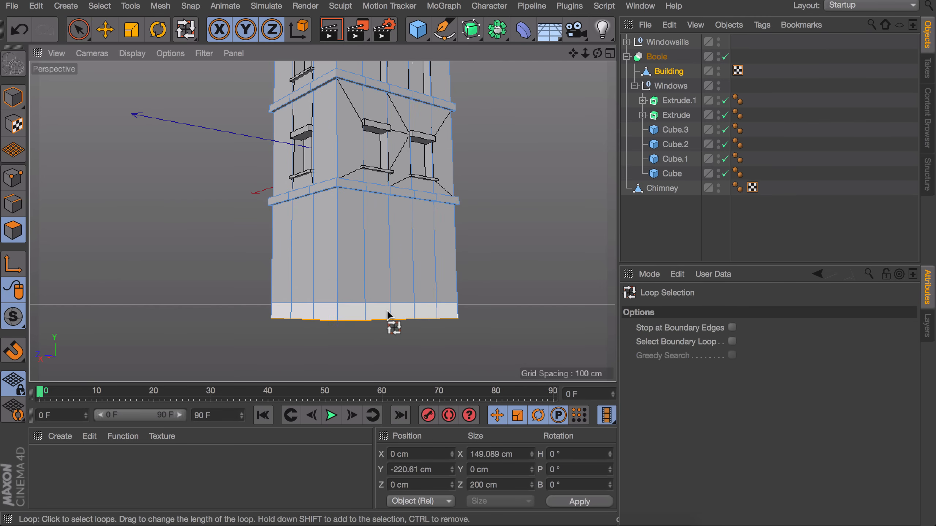
key("d")
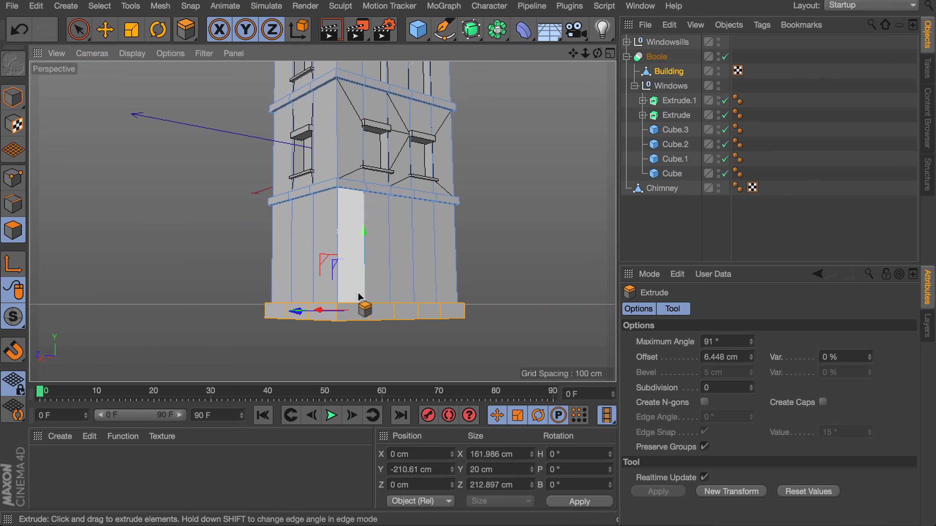
left_click_drag(357, 290, 367, 352, "alt")
left_click(721, 356)
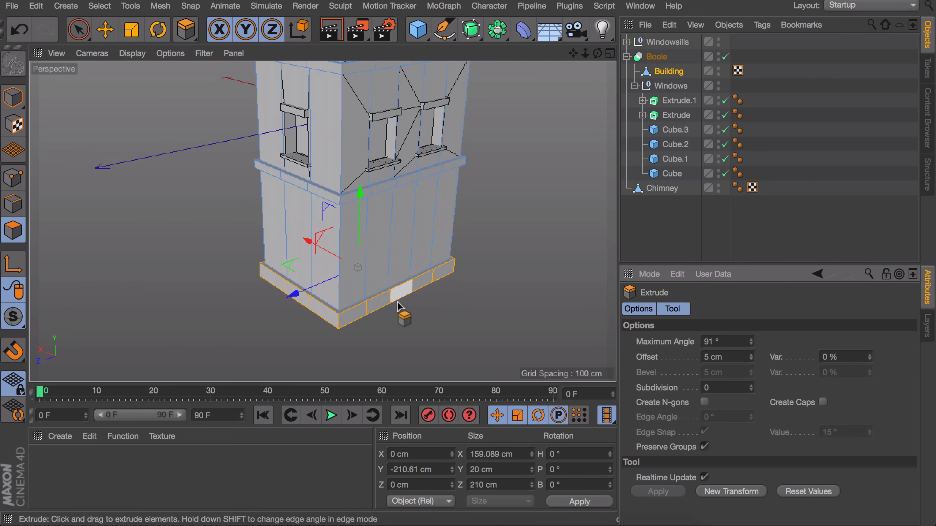
key("e")
left_click_drag(403, 309, 380, 246, "alt")
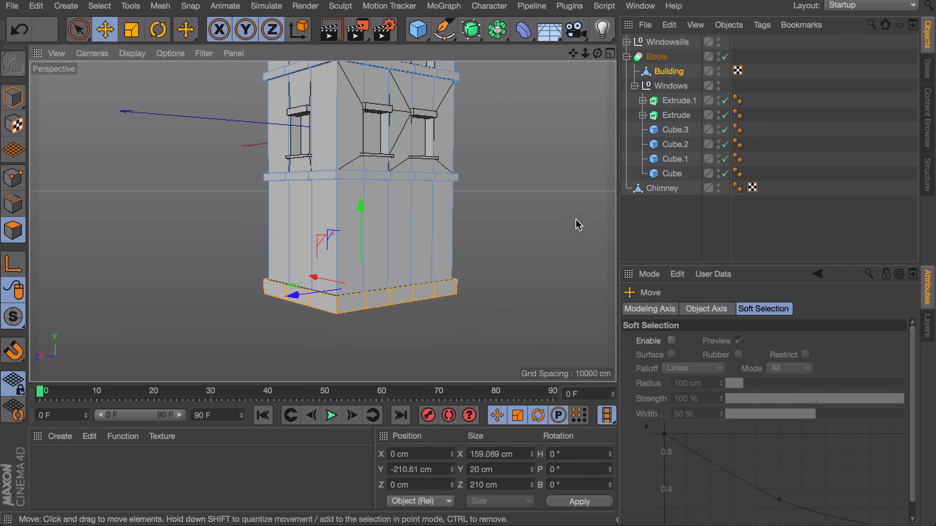
left_click(638, 217)
Step: Duplicate the Extrude.1 arch cutter down to the ground floor and position it near the middle of the side wall
middle_click_drag(422, 236, 422, 277, "alt")
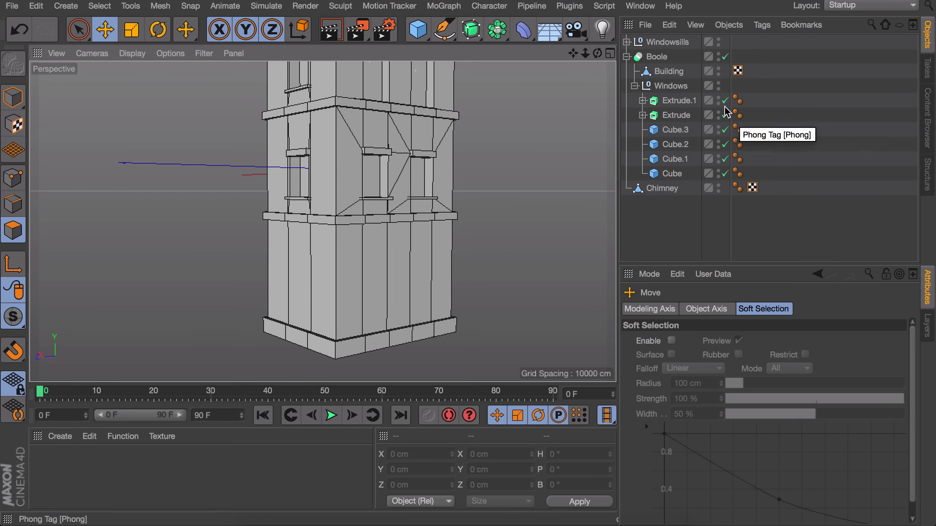
left_click(679, 100)
middle_click_drag(398, 93, 415, 103, "alt")
left_click_drag(415, 103, 413, 257, "ctrl")
scroll(329, 225, "up", 5)
left_click_drag(329, 225, 278, 228)
left_click_drag(354, 142, 355, 157)
scroll(381, 225, "up", 5)
left_click_drag(382, 225, 344, 171, "alt")
Step: Enlarge the ground-floor arch cutter to about 52.4 cm wide and raise it to form a doorway above the base ledge
key("t")
left_click_drag(366, 204, 483, 138)
key("e")
left_click_drag(333, 155, 334, 122)
left_click_drag(342, 169, 413, 181, "alt")
right_click_drag(413, 181, 412, 288, "alt")
middle_click_drag(411, 147, 410, 243, "alt")
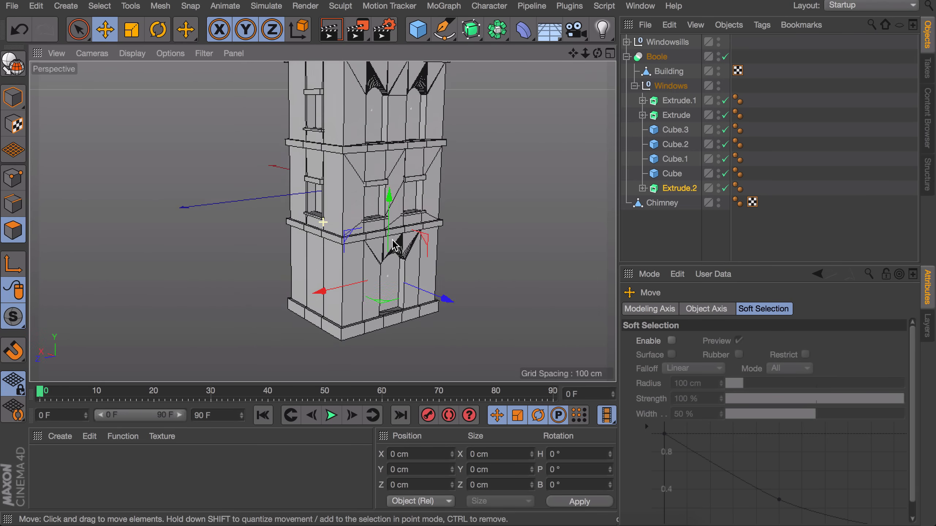
Step: Examine the points of the doorway cutter's Rectangle spline with the Building temporarily hidden
right_click_drag(409, 242, 422, 136, "alt")
left_click(643, 189)
left_click(688, 203)
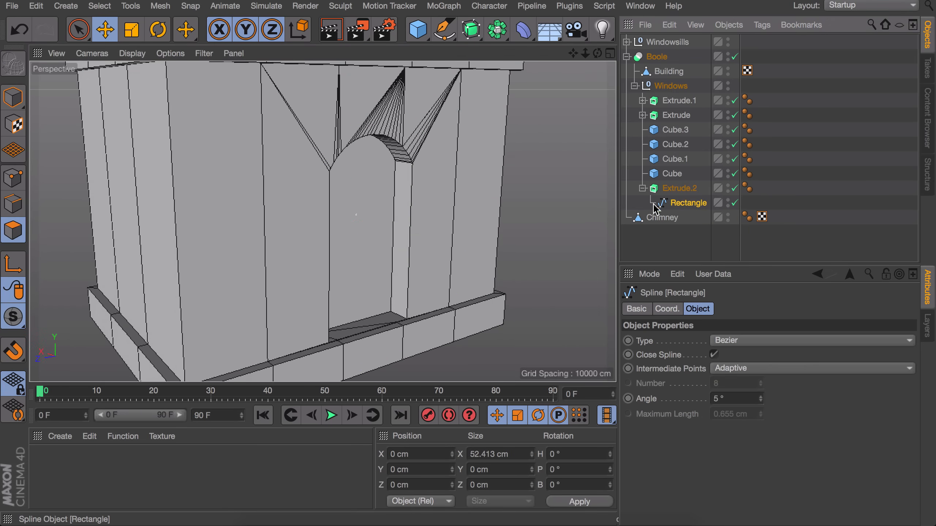
left_click(13, 178)
right_click_drag(267, 180, 345, 199, "alt")
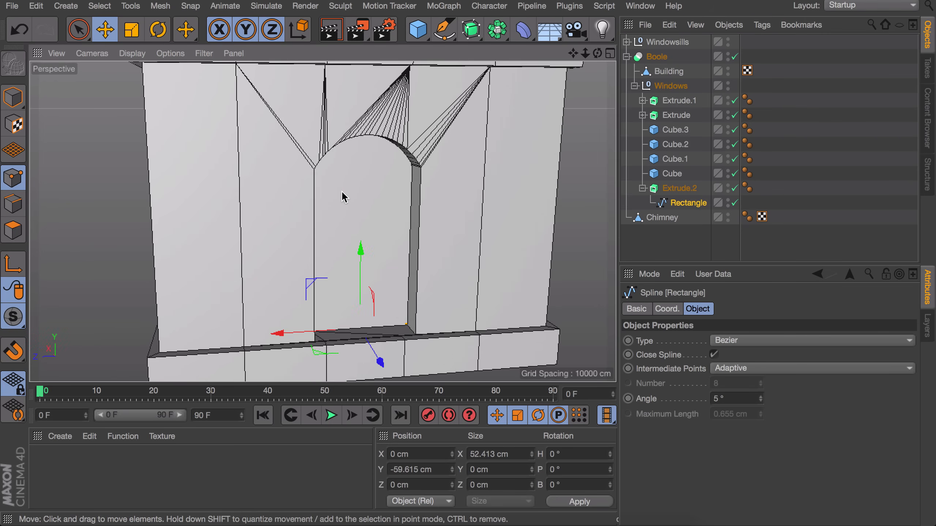
left_click(729, 70, "alt")
left_click_drag(382, 173, 374, 132, "alt")
right_click_drag(374, 131, 371, 116, "alt")
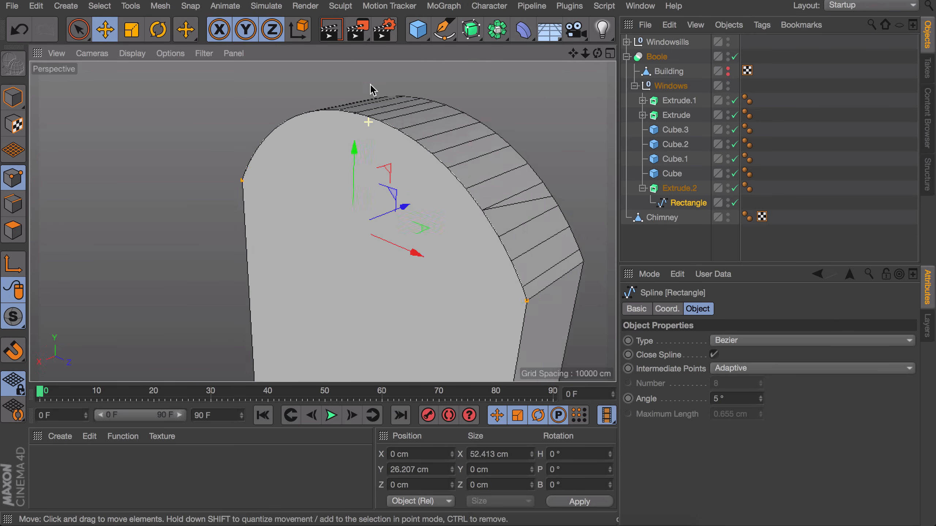
left_click_drag(371, 116, 482, 166, "alt")
scroll(483, 171, "down", 5)
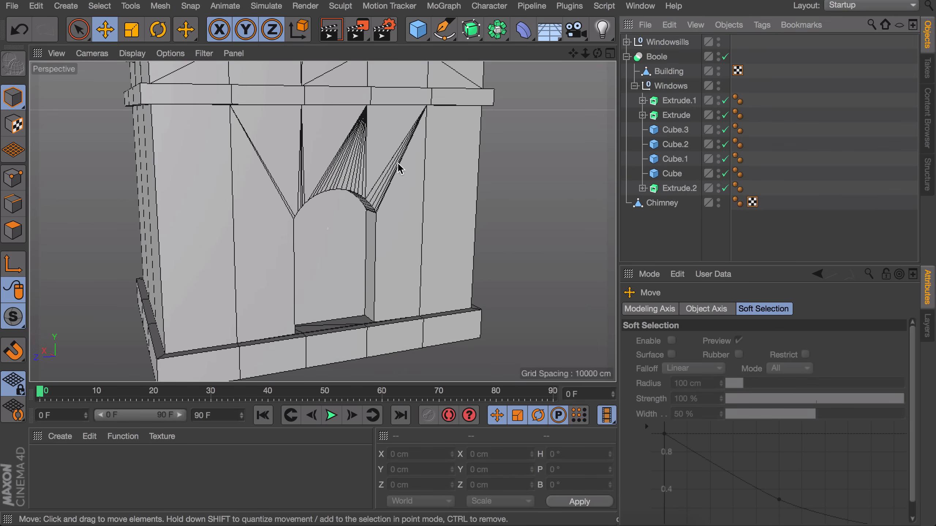
Step: Add a cylinder, move it out toward the gable end and pitch it -90° to face the wall
scroll(481, 232, "down", 5)
left_click_drag(481, 232, 476, 177, "alt")
left_click_drag(364, 129, 383, 131, "alt")
scroll(397, 133, "up", 3)
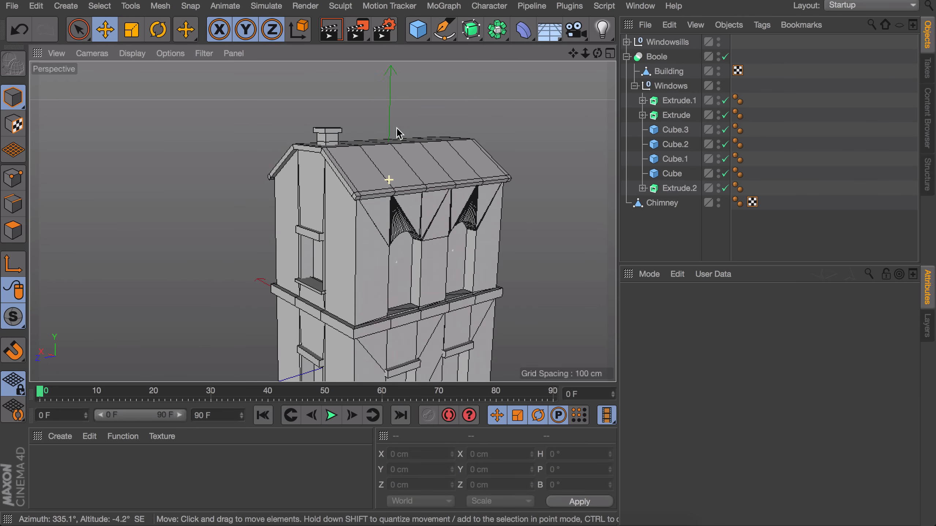
left_click_drag(321, 178, 269, 189, "alt")
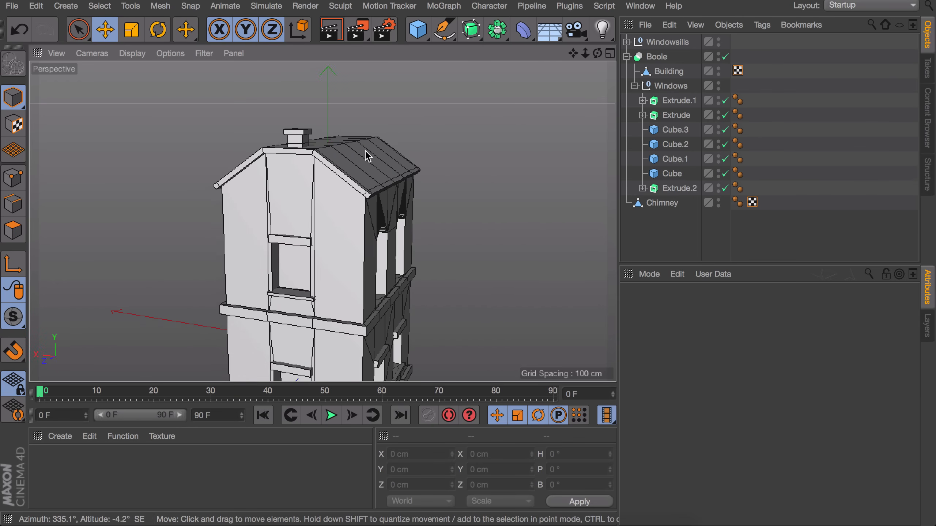
left_click_drag(424, 35, 700, 48)
left_click_drag(366, 278, 258, 276, "alt")
left_click_drag(381, 317, 184, 298)
key("r")
left_click_drag(254, 274, 250, 326)
left_click_drag(228, 295, 302, 291, "alt")
Step: Scale the cylinder to about 36.6 cm across and place it high in the gable at about Y 205.6, Z 106.3 cm
key("e")
left_click_drag(176, 356, 279, 327)
left_click_drag(346, 373, 348, 213)
key("t")
left_click_drag(348, 214, 399, 249)
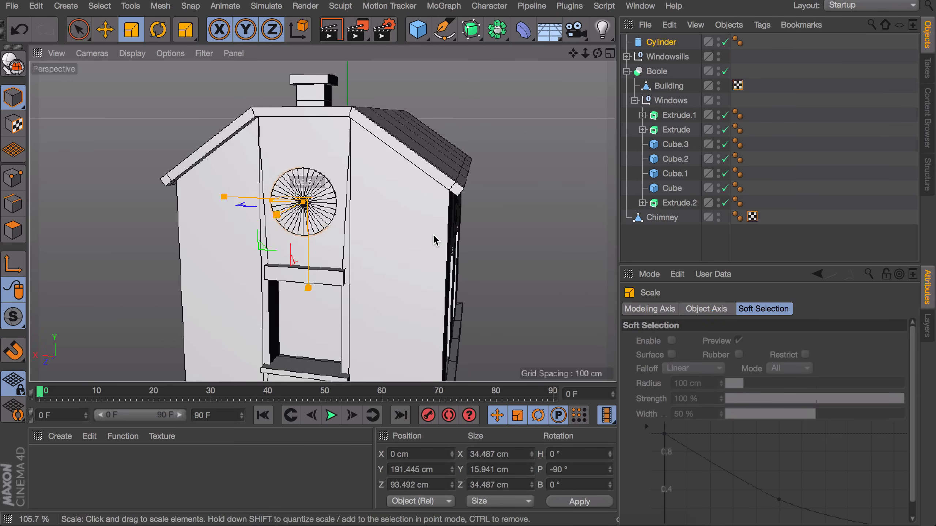
key("e")
left_click_drag(310, 277, 310, 250)
left_click_drag(311, 250, 213, 243, "alt")
left_click_drag(247, 185, 220, 185)
left_click_drag(350, 184, 383, 186, "alt")
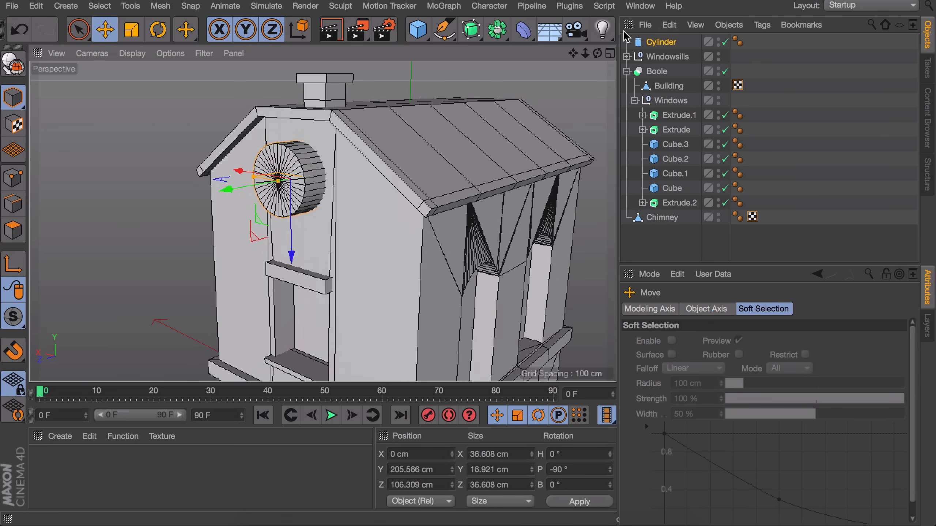
Step: Move the cylinder into the Windows null to cut a round gable window, and clear the selection
left_click_drag(674, 105, 673, 107)
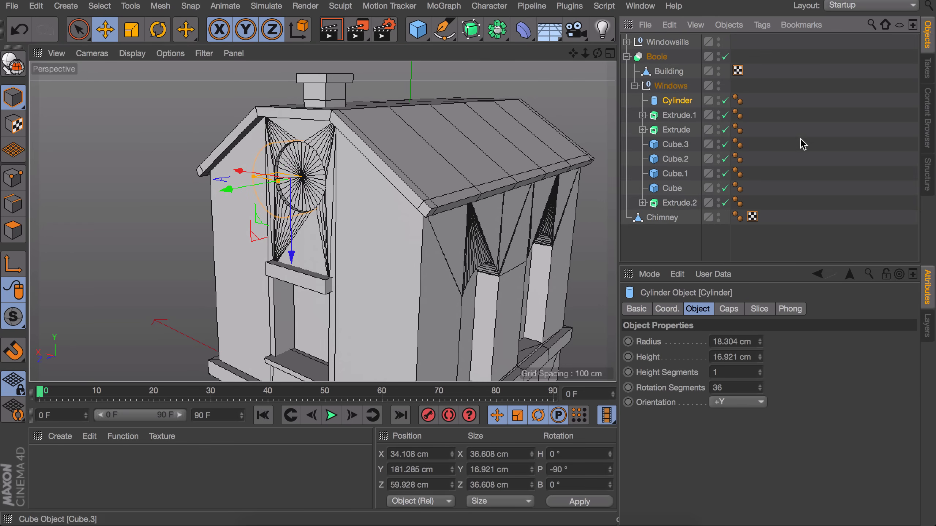
left_click(826, 129)
left_click_drag(284, 216, 261, 226, "alt")
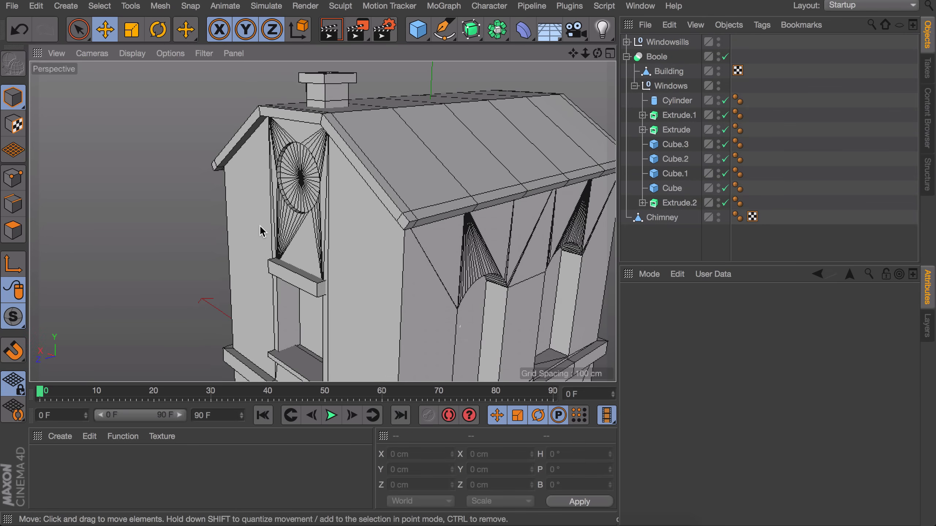
Step: Copy the arched Extrude out of the Boole and place the copy on the roof at about Y 251.4, Z 0.4 cm
middle_click_drag(437, 191, 342, 181, "alt")
right_click_drag(341, 184, 331, 249, "alt")
middle_click_drag(349, 245, 313, 218, "alt")
left_click(682, 124)
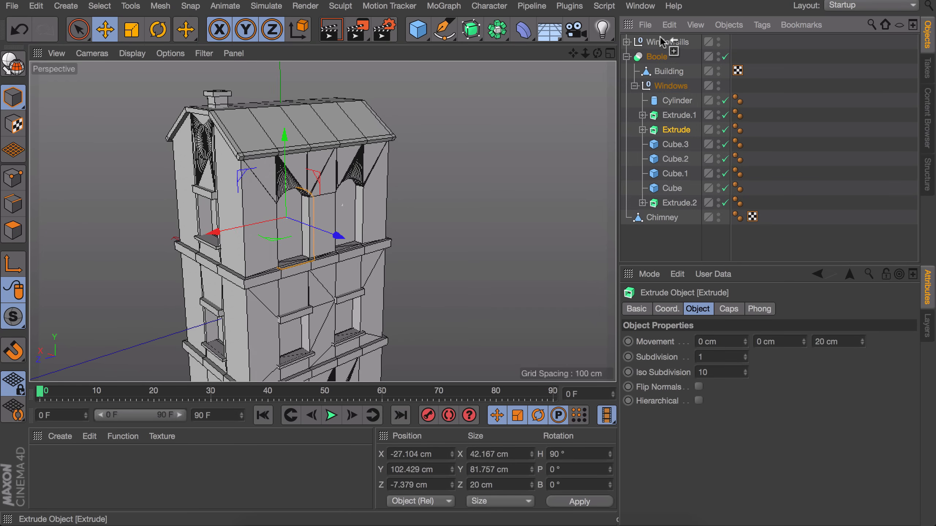
left_click_drag(660, 36, 659, 37)
left_click_drag(285, 173, 283, 58)
left_click_drag(221, 103, 252, 100)
Step: Select the upper points of the roof copy's spline and lower them to shorten the arched block to about 51 cm
right_click_drag(327, 134, 327, 114, "alt")
middle_click_drag(328, 114, 328, 227, "alt")
right_click_drag(327, 227, 327, 163, "alt")
left_click(626, 42)
left_click(672, 56)
left_click(14, 178)
left_click(238, 157)
left_click(280, 127, "shift")
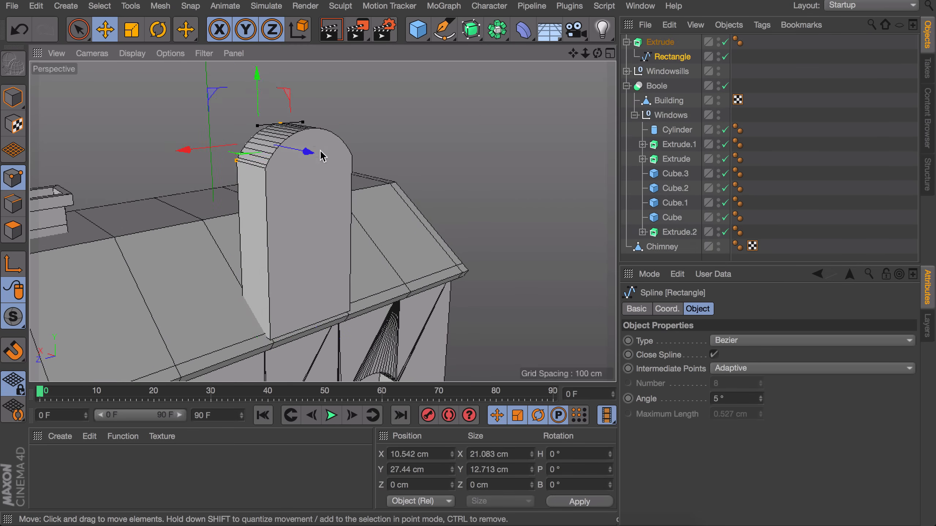
left_click(318, 145, "shift")
left_click_drag(354, 184, 330, 105, "alt")
left_click_drag(296, 71, 296, 156)
left_click_drag(295, 304, 317, 262, "alt")
Step: Scale the arched roof Extrude to about 28.3 by 34.2 cm and lower it to about Y 236.9 cm
left_click(13, 97)
left_click(660, 43)
key("t")
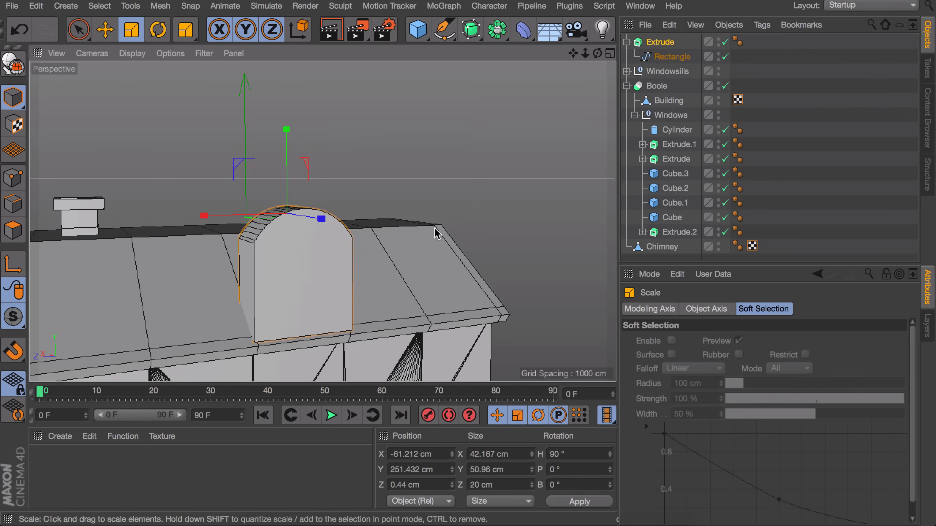
left_click_drag(436, 230, 363, 221)
key("e")
left_click_drag(289, 135, 289, 170)
left_click(660, 42)
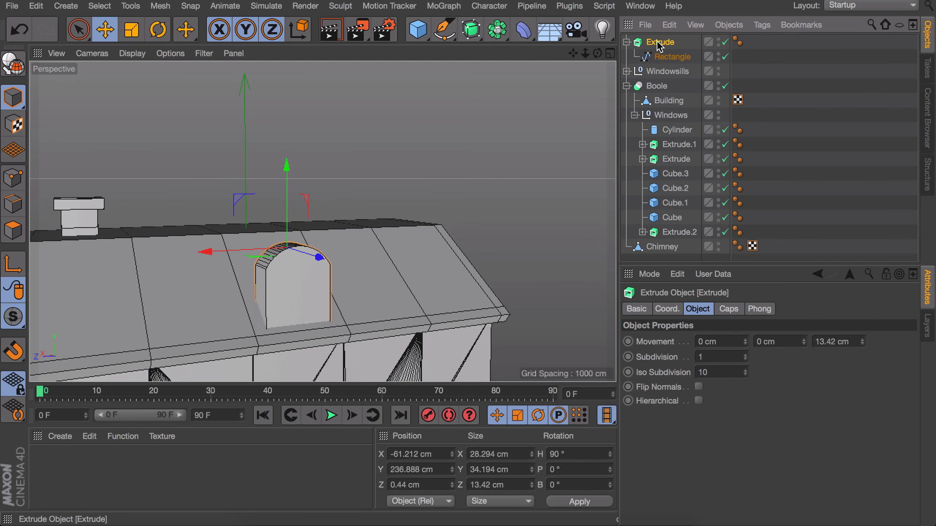
Step: Deepen the arched block to about 49.6 cm into the roof and move it outward to about X -77.6 cm
mouse_move(862, 342)
left_mouse_down()
mouse_move(863, 324)
mouse_move(862, 354)
left_mouse_up()
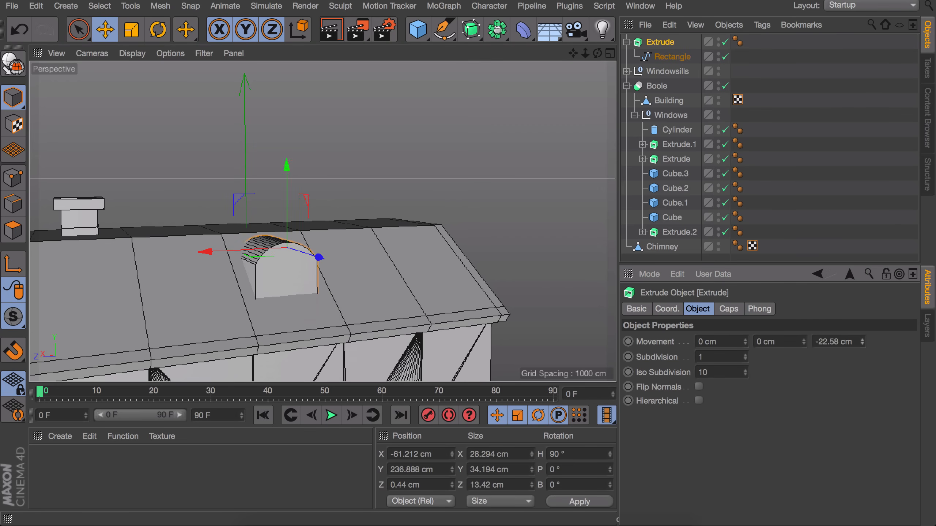
key("e")
left_click_drag(319, 257, 341, 260)
middle_click_drag(342, 259, 383, 223, "alt")
mouse_move(384, 223)
left_mouse_down("alt")
mouse_move(413, 254)
mouse_move(395, 217)
left_mouse_up("alt")
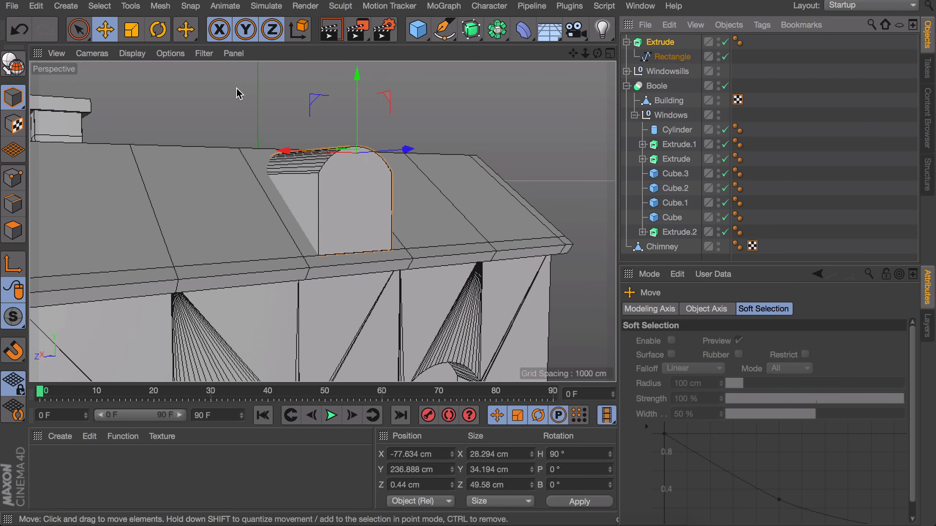
Step: Convert the arched Extrude to an editable polygon object and expand it to reach its caps
left_click(12, 63)
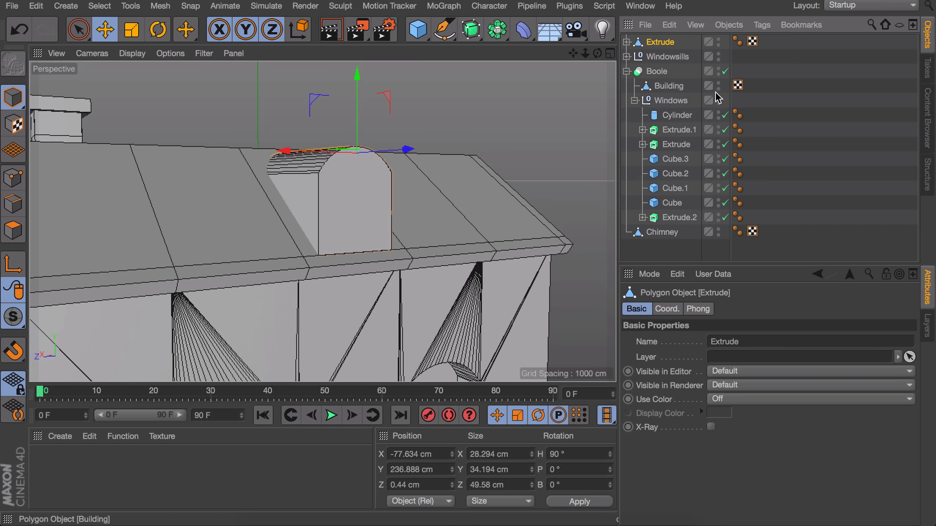
left_click(627, 42)
left_click(671, 62)
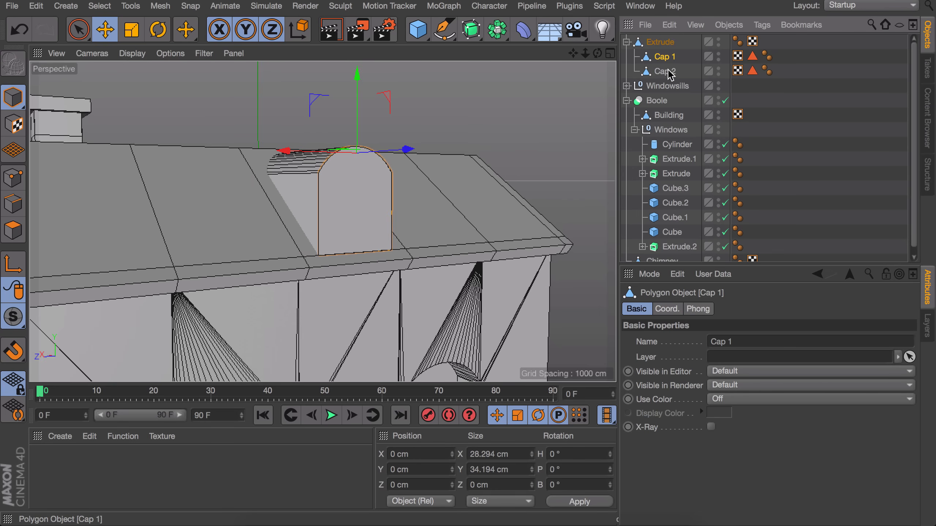
left_click(667, 72)
Step: Inset the dormer's front arched face by about 1.4 cm and extrude it inward about 1.3 cm
left_click(13, 230)
left_click(358, 218)
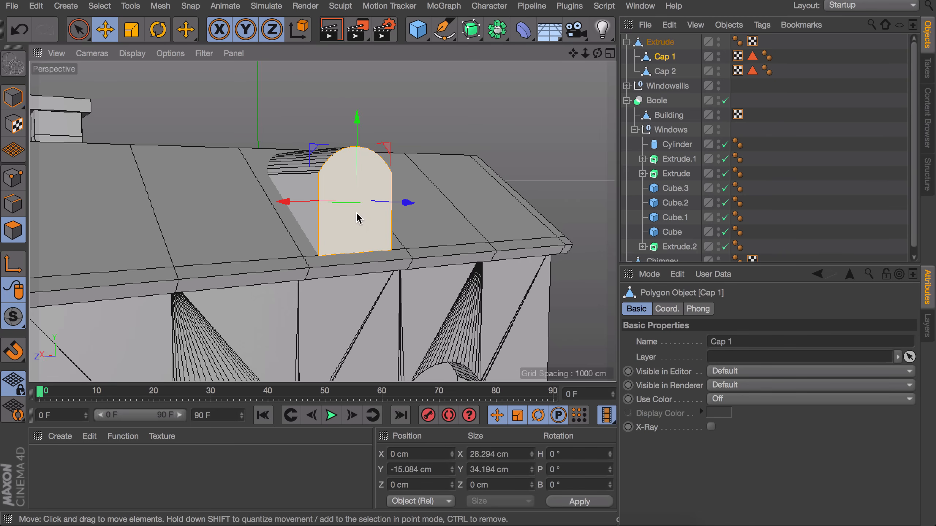
key("i")
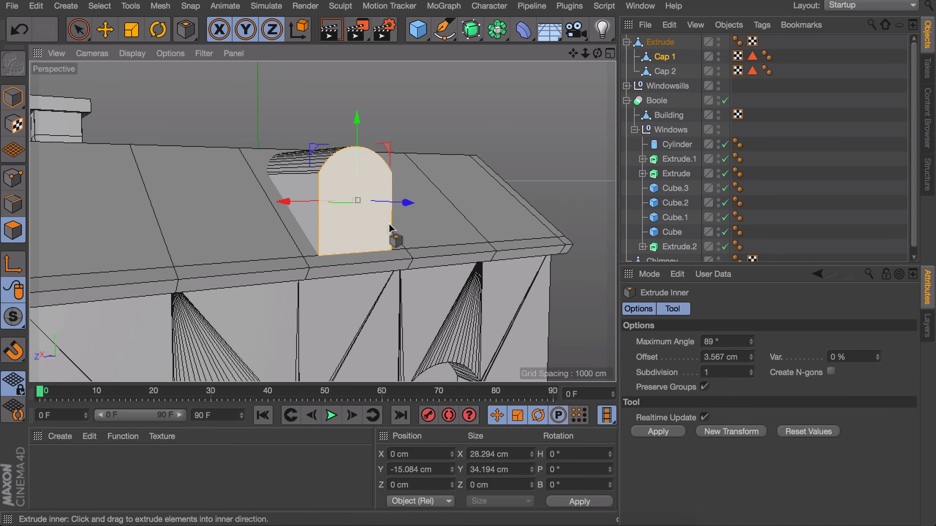
left_click_drag(382, 225, 391, 226)
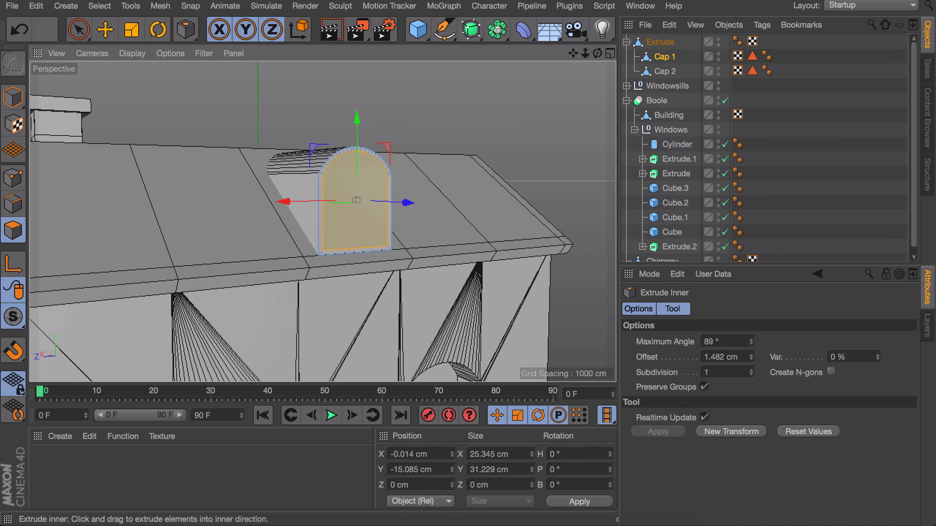
key("d")
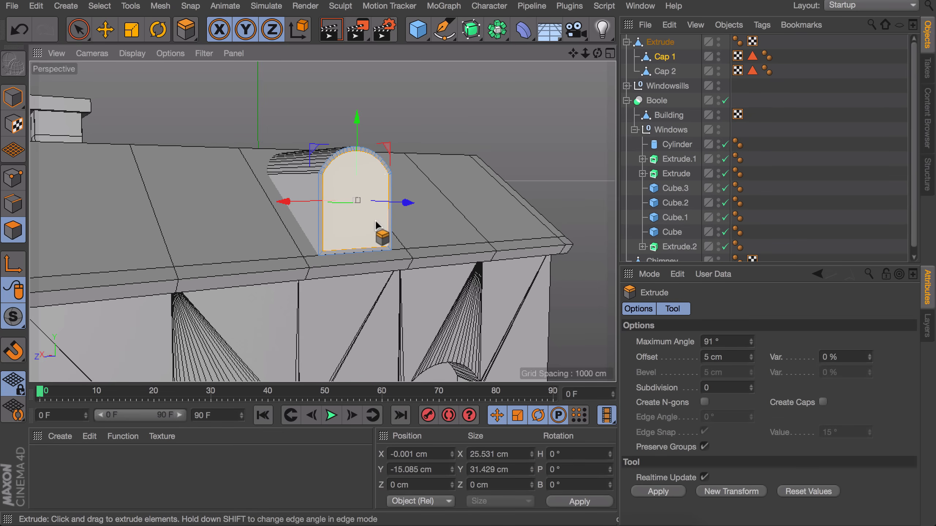
left_click_drag(385, 220, 384, 221)
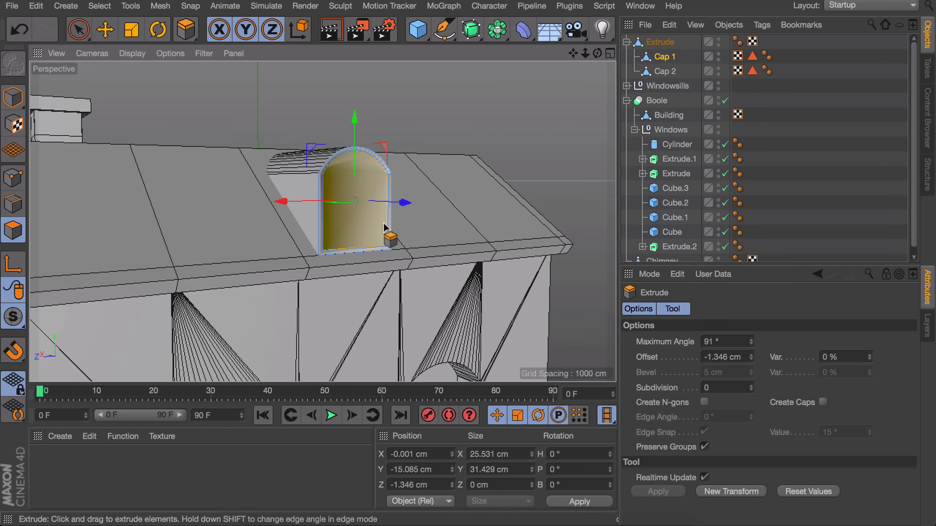
Step: Delete the Phong tag from Cap 1 to give the recessed dormer front flat shading
right_click_drag(376, 236, 386, 210, "alt")
left_click_drag(387, 210, 391, 244, "alt")
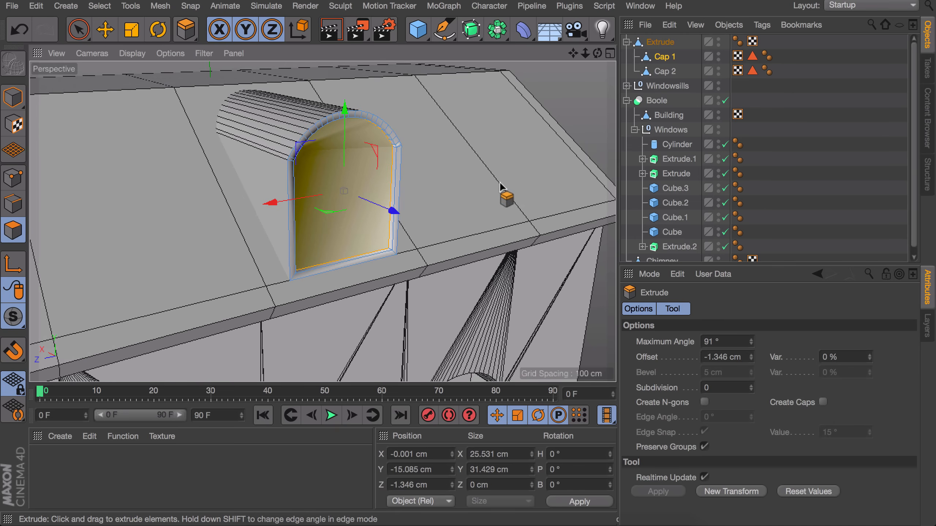
left_click(763, 57)
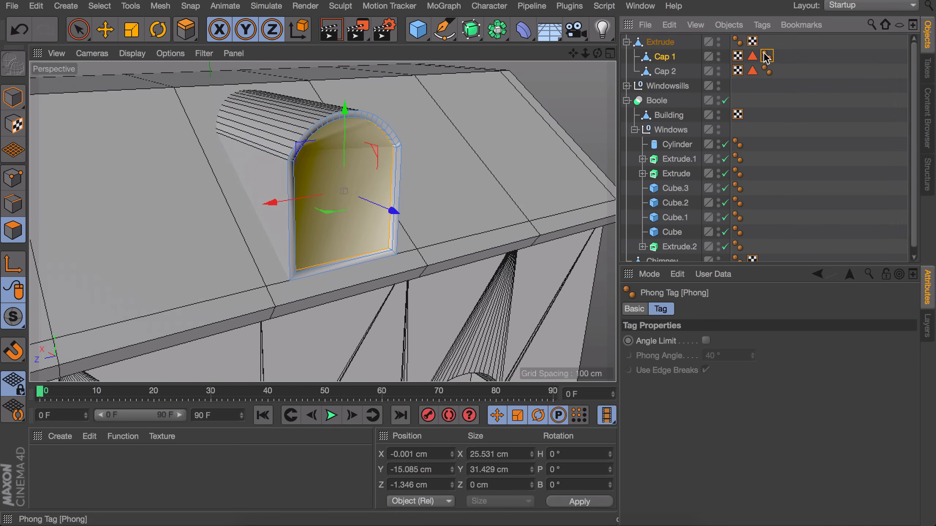
key("Delete")
left_click_drag(386, 184, 364, 232, "alt")
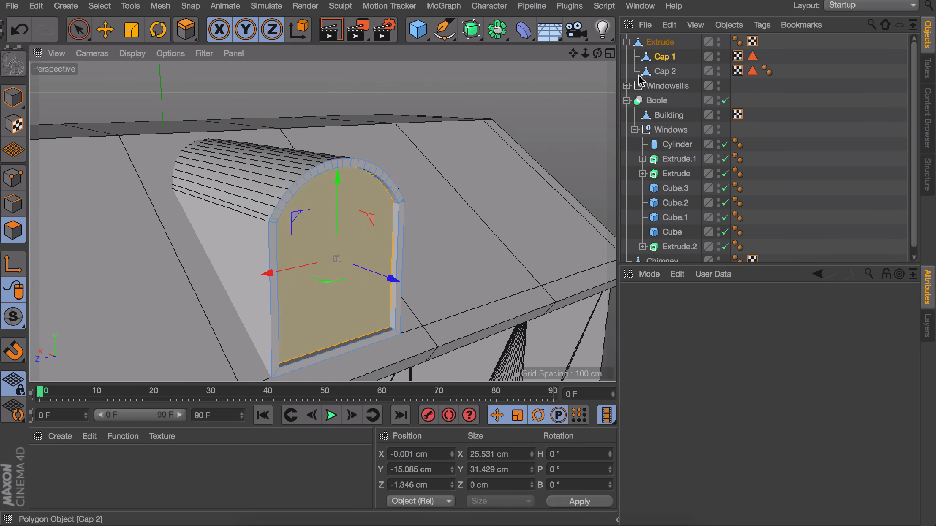
Step: Select the curved top polygons of the dormer body and extrude them outward to a width of about 32.4 cm
left_click(665, 71)
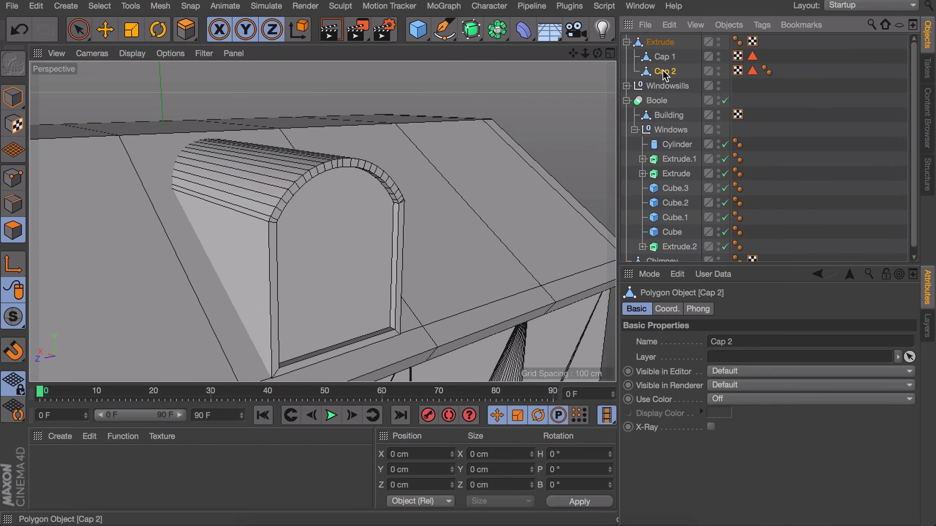
left_click(663, 43)
key("d")
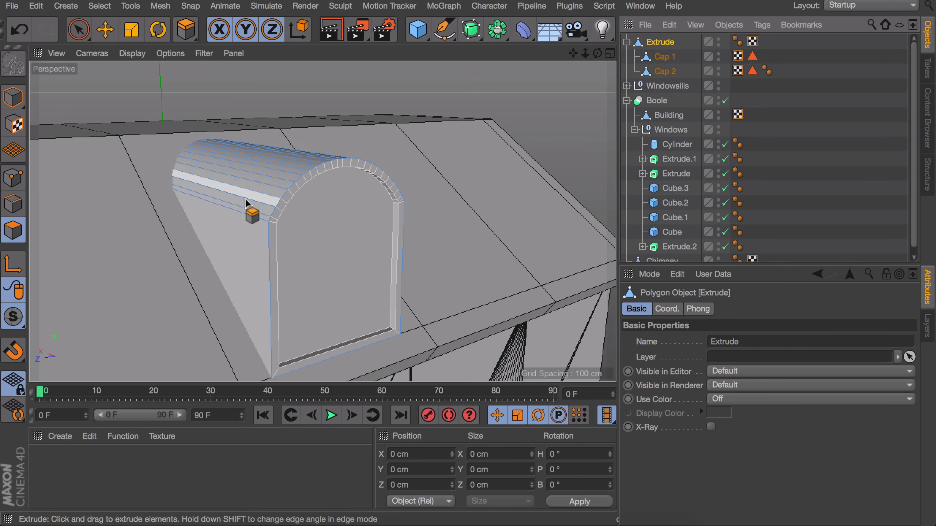
left_click(78, 29)
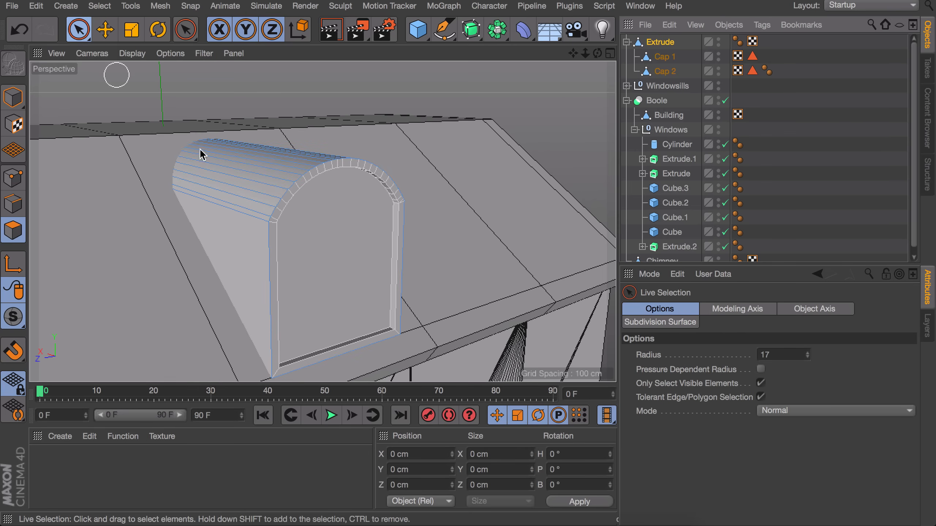
mouse_move(254, 194)
left_mouse_down()
mouse_move(316, 153)
mouse_move(223, 191)
mouse_move(367, 186)
mouse_move(218, 186)
mouse_move(234, 186)
left_mouse_up()
key("d")
left_click_drag(184, 256, 229, 227, "alt")
left_click(226, 206)
left_click_drag(378, 207, 162, 214, "alt")
left_click(428, 208, "shift")
left_click_drag(428, 207, 450, 208)
Step: Add the arched front rim polygons to the dormer roof selection and undo the trial move
left_click_drag(356, 208, 416, 236, "alt")
mouse_move(302, 229)
left_mouse_down("alt")
mouse_move(244, 233)
mouse_move(253, 155)
left_mouse_up("alt")
scroll(249, 209, "up", 4)
key("space")
mouse_move(315, 111)
left_mouse_down()
mouse_move(480, 79)
mouse_move(554, 108)
left_mouse_up()
mouse_move(481, 157)
left_mouse_down("alt")
mouse_move(324, 219)
mouse_move(420, 168)
mouse_move(443, 168)
mouse_move(483, 249)
left_mouse_up("alt")
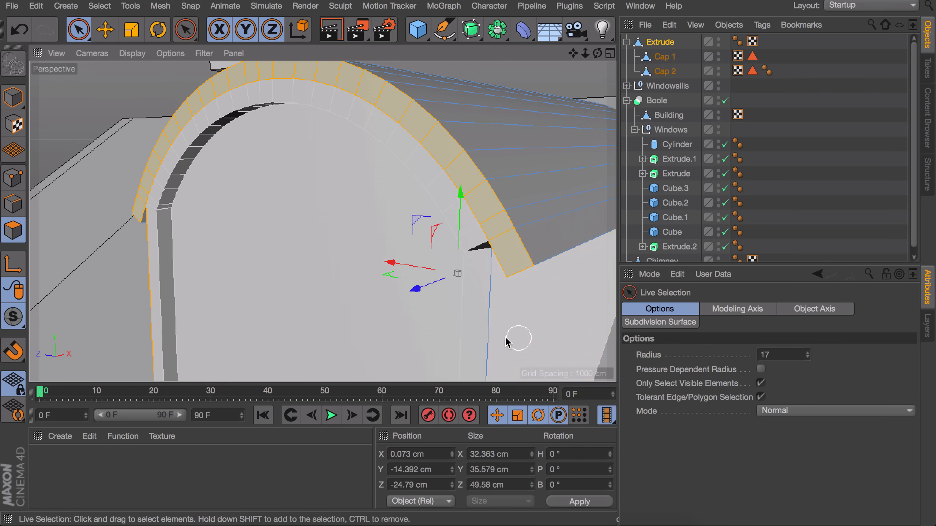
scroll(365, 224, "down", 4)
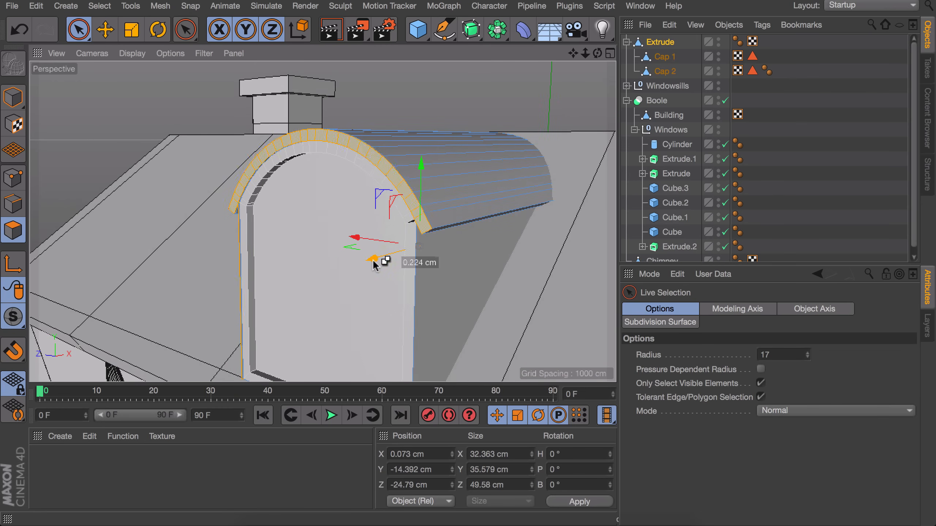
key("ctrl+z")
Step: Deselect the dormer's side walls and move the curved roof shell forward to about Z -23.1 cm as an overhang
left_click_drag(240, 247, 211, 281, "alt")
left_click(218, 266, "ctrl")
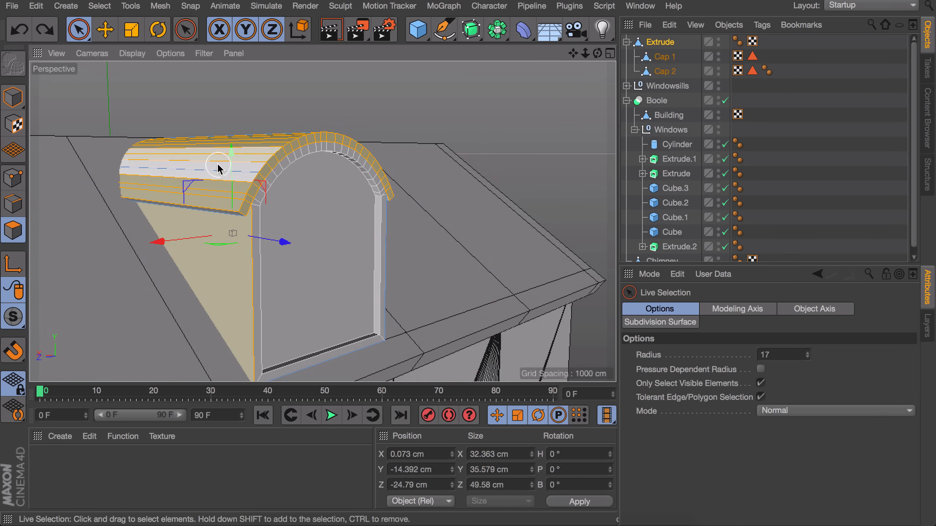
left_click_drag(284, 252, 289, 200, "alt")
key("ctrl+shift+z")
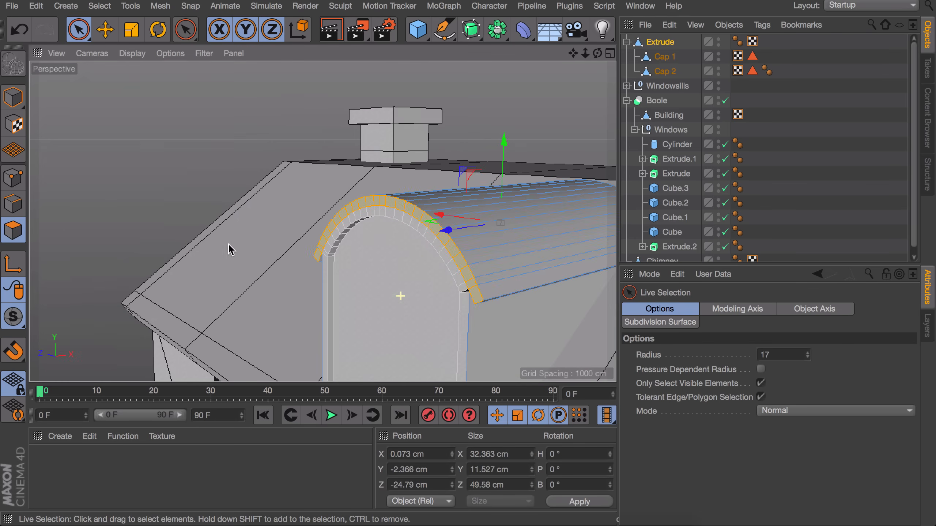
left_click_drag(449, 236, 442, 238)
left_click_drag(376, 273, 508, 271, "alt")
right_click_drag(460, 265, 449, 304, "alt")
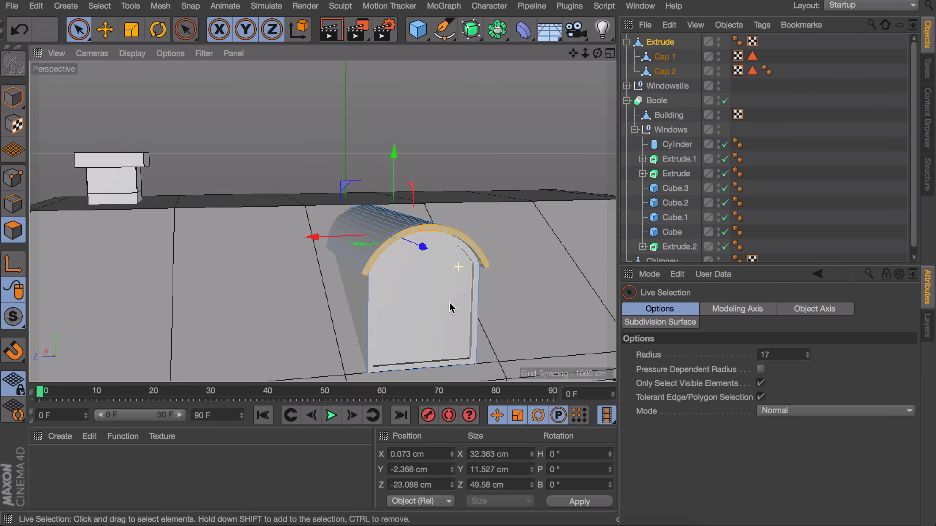
Step: Clear the selection and examine the dormer's overhang and the whole building
middle_click_drag(449, 303, 376, 257, "alt")
left_click(811, 147)
left_click_drag(358, 231, 375, 239, "alt")
key("e")
right_click_drag(375, 239, 369, 265, "alt")
left_click_drag(369, 265, 420, 224, "alt")
right_click_drag(420, 224, 411, 273, "alt")
middle_click_drag(410, 273, 372, 225, "alt")
left_click_drag(372, 225, 340, 244, "alt")
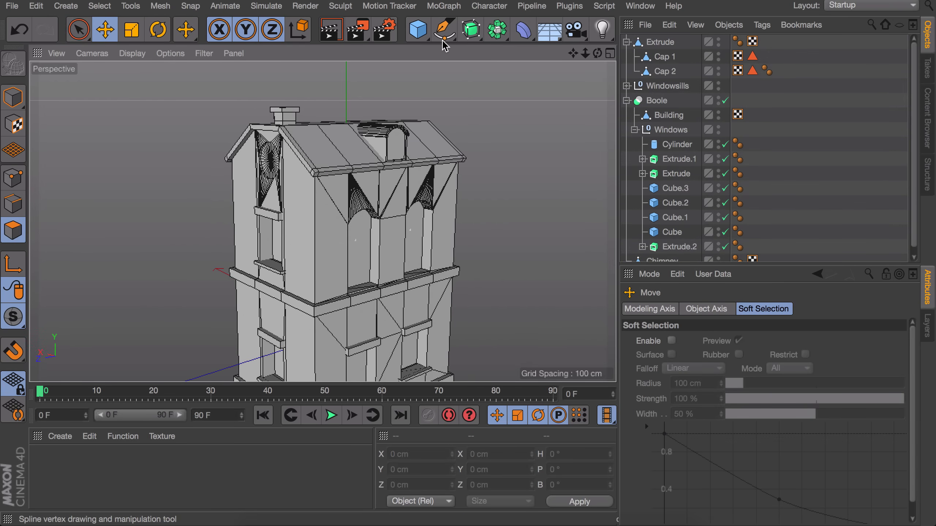
Step: Add a Tube and rotate it to H 90°, B -90° so it lies horizontally along the eave
left_click(423, 35)
left_click(690, 98)
key("r")
left_click_drag(397, 264, 383, 377)
middle_click_drag(317, 247, 313, 206, "alt")
left_click_drag(328, 307, 429, 271, "shift")
Step: Resize the tube to about 10.7 cm across and 195.1 cm long and place it near the eave at about X -87.3, Y 182.5 cm
left_click(13, 97)
key("e")
left_click_drag(369, 116, 342, 233)
middle_click_drag(363, 268, 442, 192, "alt")
left_click_drag(420, 175, 420, 206)
left_click_drag(420, 158, 420, 207)
left_click_drag(421, 129, 426, 95)
middle_click_drag(426, 95, 403, 214, "alt")
left_click_drag(398, 222, 399, 96)
left_click_drag(464, 182, 484, 186)
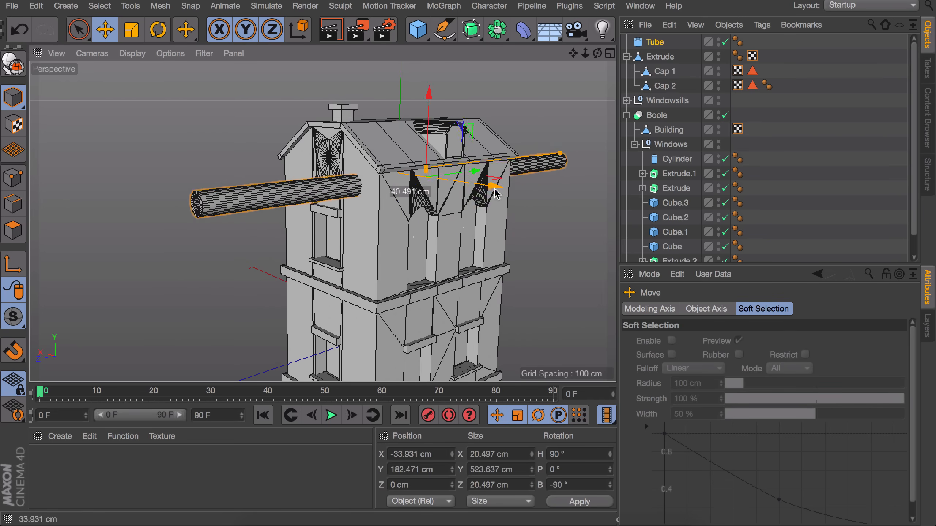
left_click_drag(484, 190, 483, 190)
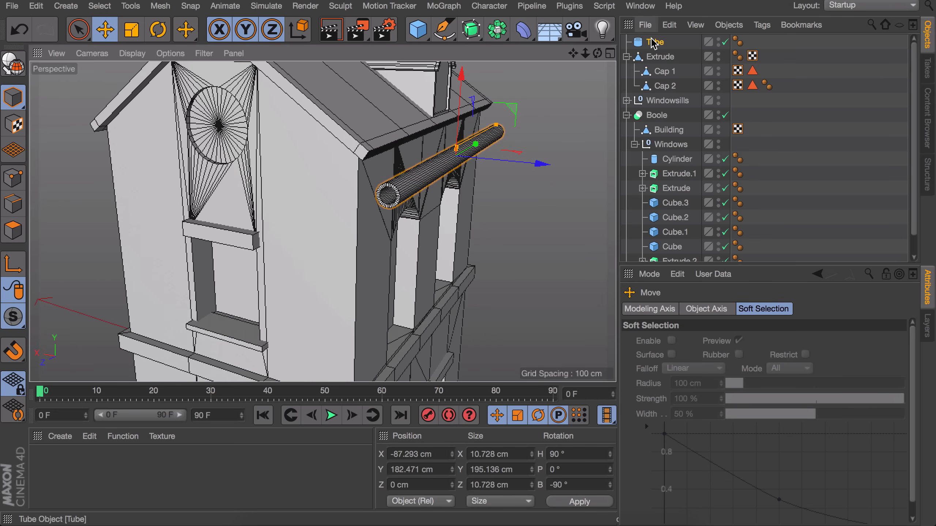
Step: Slice the tube from 90° to 270° to form an open half-round gutter
left_click(652, 43)
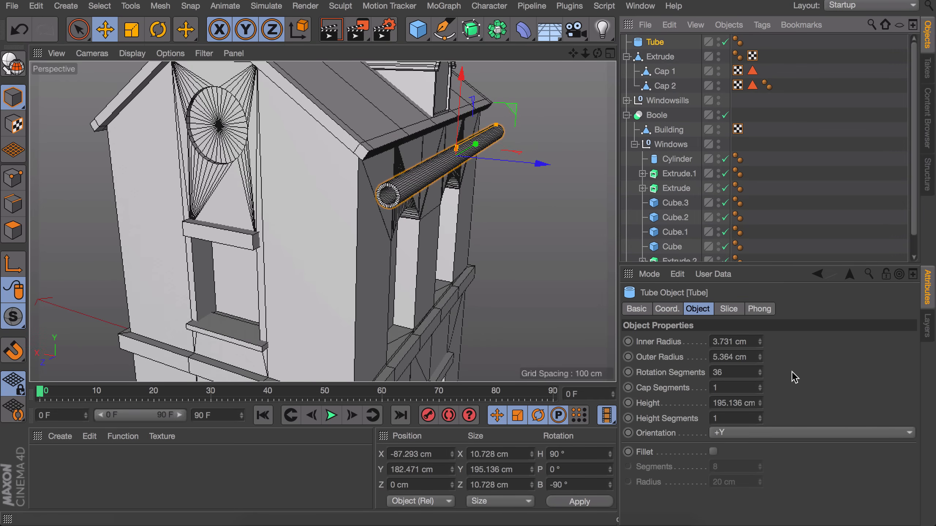
left_click(728, 309)
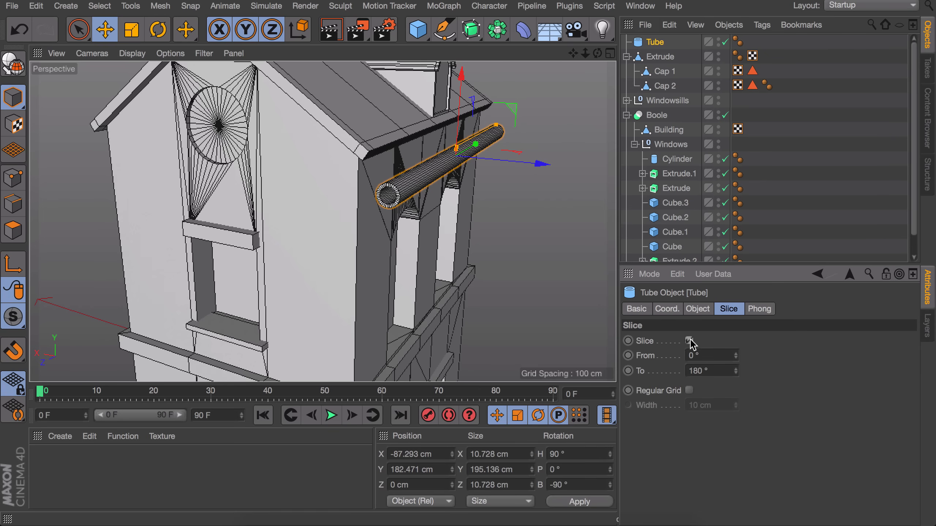
left_click(689, 341)
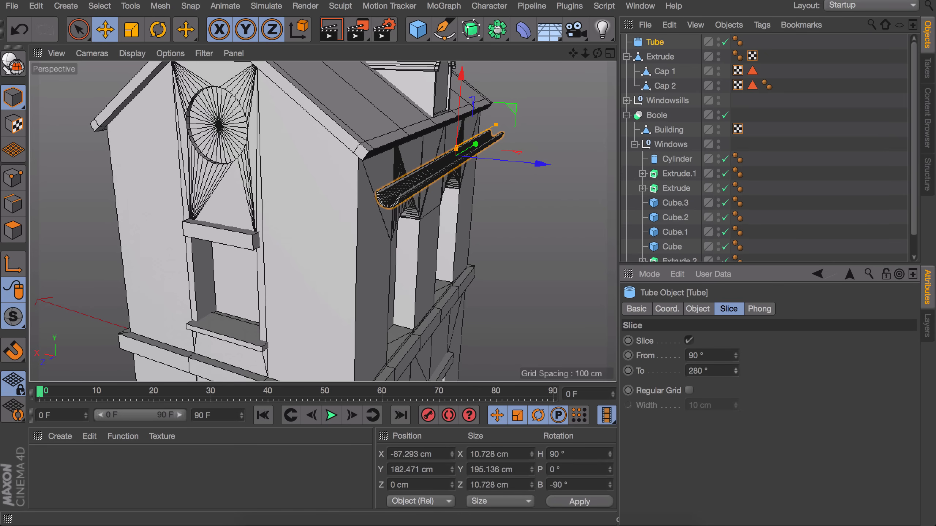
Step: Fit the gutter under the eave at about X -79.5, Y 193.4 cm and lengthen it to about 203.7 cm
scroll(424, 162, "up", 5)
left_click_drag(424, 162, 442, 147, "alt")
left_click_drag(470, 133, 471, 99)
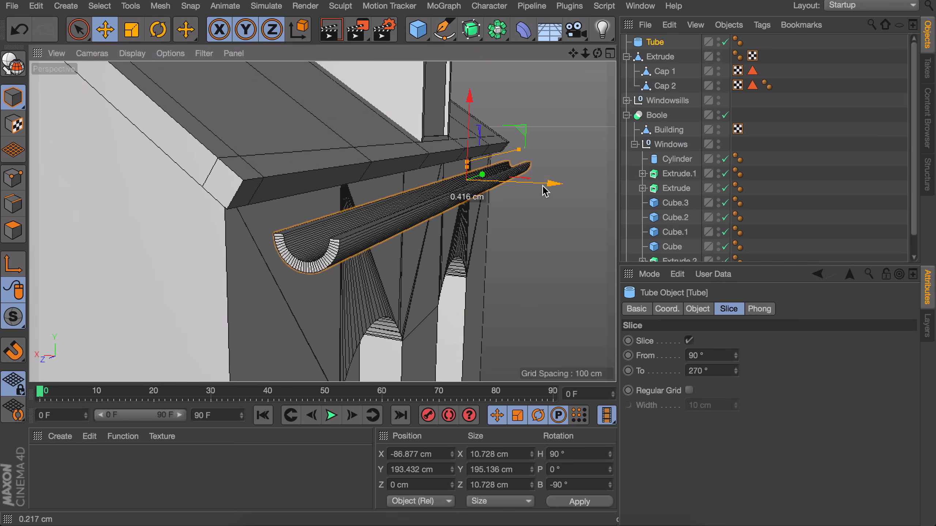
left_click_drag(554, 188, 533, 186)
left_click_drag(435, 170, 442, 191, "alt")
left_click_drag(514, 138, 519, 137)
left_click_drag(311, 261, 391, 254, "alt")
Step: Set the gutter's outer radius to 4.364 cm and raise it slightly against the roof edge
left_click(698, 309)
left_click_drag(717, 357, 712, 357)
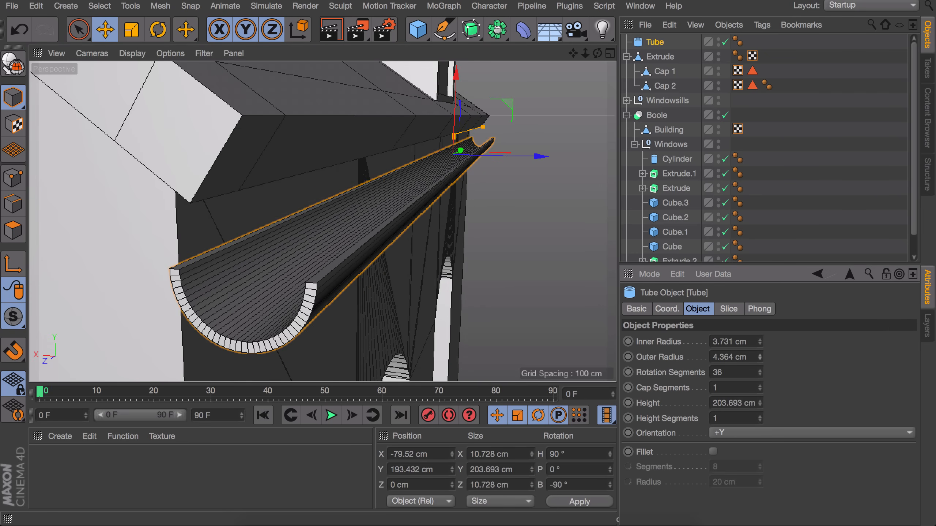
type("4")
key("Return")
left_click_drag(354, 236, 391, 228, "alt")
left_click_drag(404, 95, 404, 86)
Step: Duplicate the gutter for the opposite eave and clear the selection
left_click_drag(361, 222, 284, 201, "alt")
scroll(282, 195, "down", 8)
left_click(434, 236)
left_click_drag(405, 236, 336, 237, "alt")
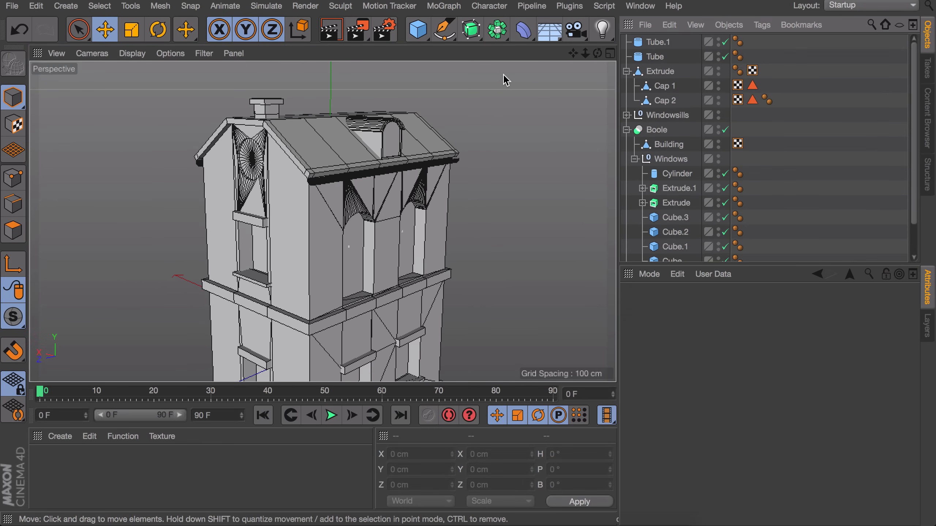
Step: Add a Cylinder downpipe of about 2 cm radius and 386.2 cm height at about X -79, Z 85.1 cm and make it editable
left_click_drag(424, 37, 725, 47)
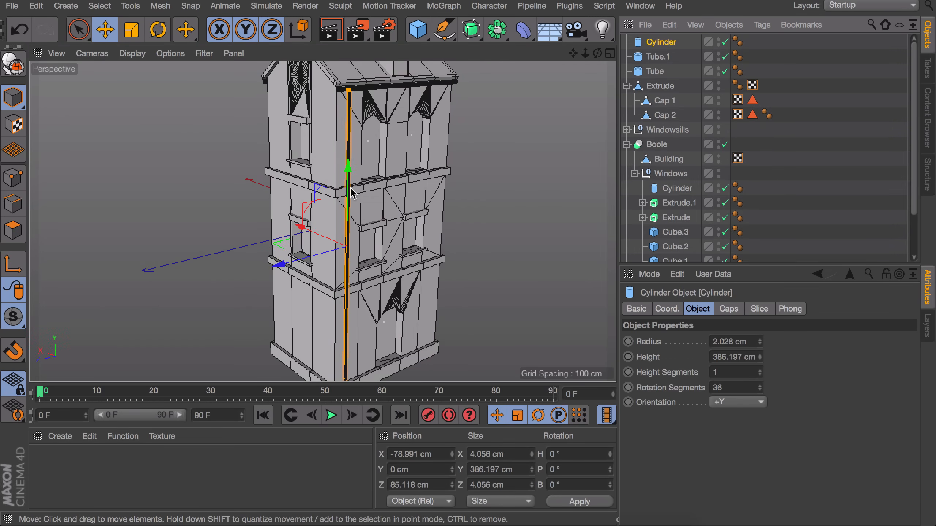
middle_click_drag(351, 251, 366, 223, "alt")
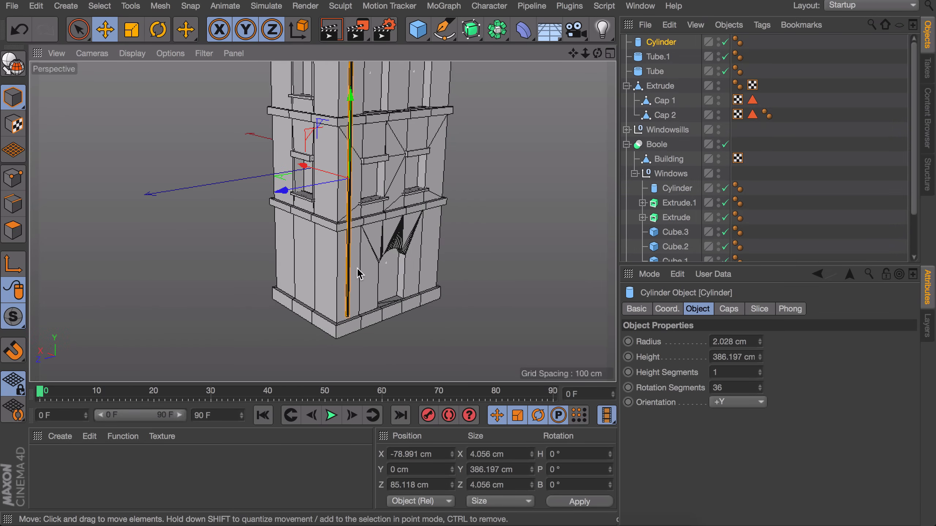
left_click(13, 63)
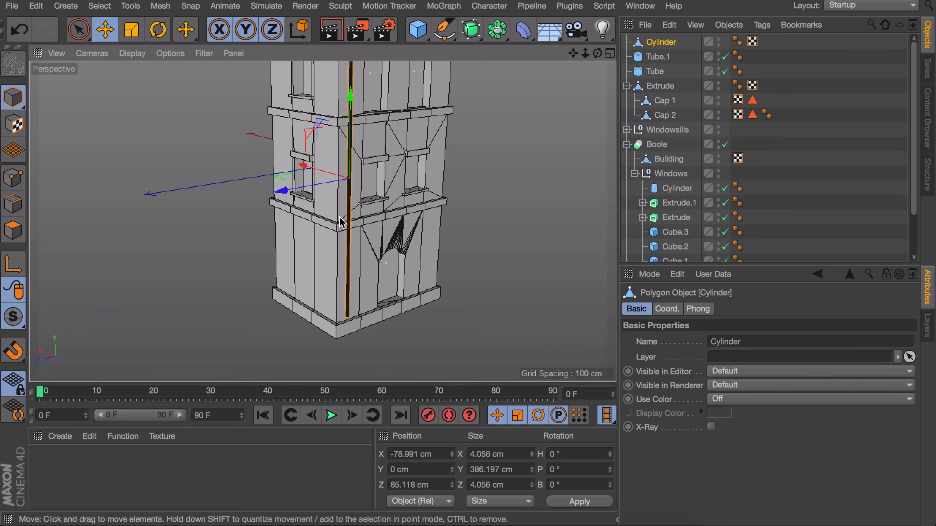
right_click_drag(349, 282, 353, 214, "alt")
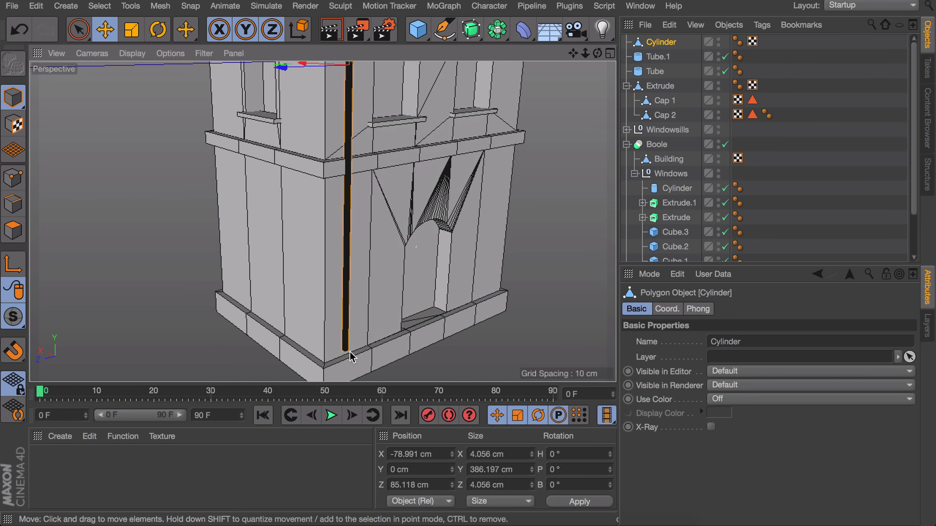
Step: Select the polygons of the downpipe's bottom cap
scroll(350, 354, "up", 5)
middle_click_drag(356, 356, 349, 292, "alt")
left_click_drag(349, 292, 379, 258, "alt")
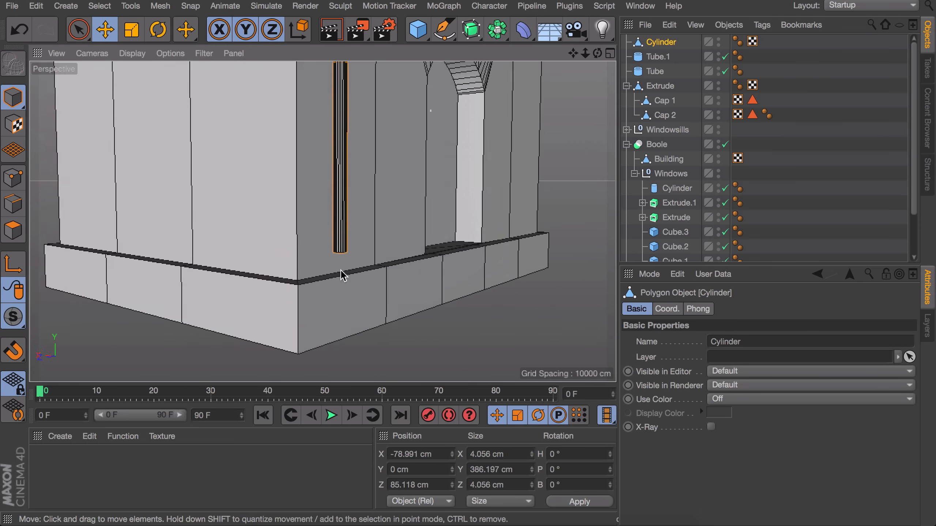
right_click_drag(340, 272, 348, 223, "alt")
left_click_drag(346, 254, 335, 208, "alt")
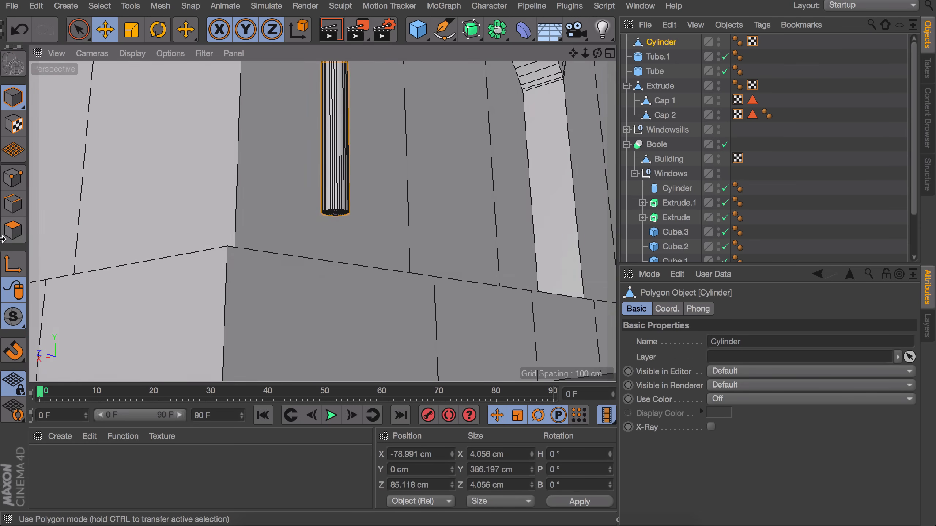
right_click_drag(334, 222, 338, 205, "alt")
key("space")
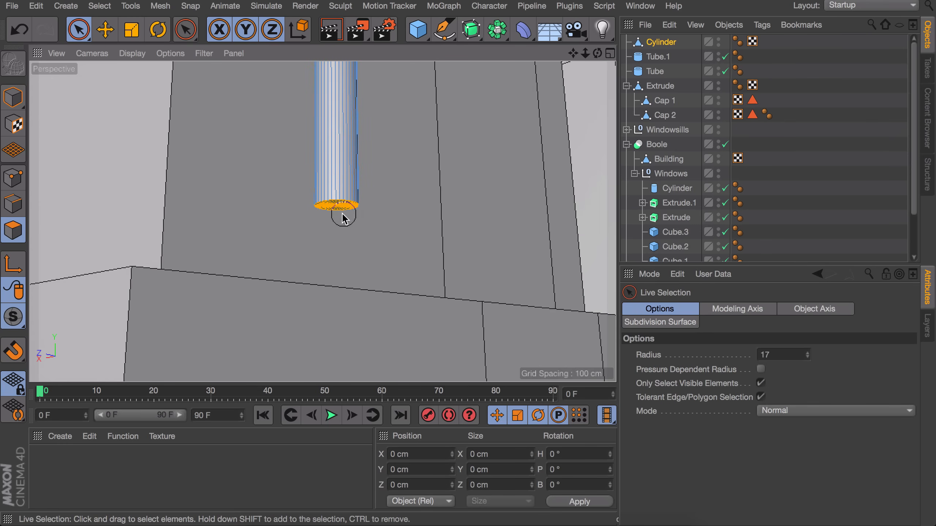
left_click_drag(331, 214, 339, 210)
right_click_drag(340, 209, 347, 167, "alt")
mouse_move(349, 217)
left_mouse_down("alt")
mouse_move(328, 182)
mouse_move(347, 214)
left_mouse_up("alt")
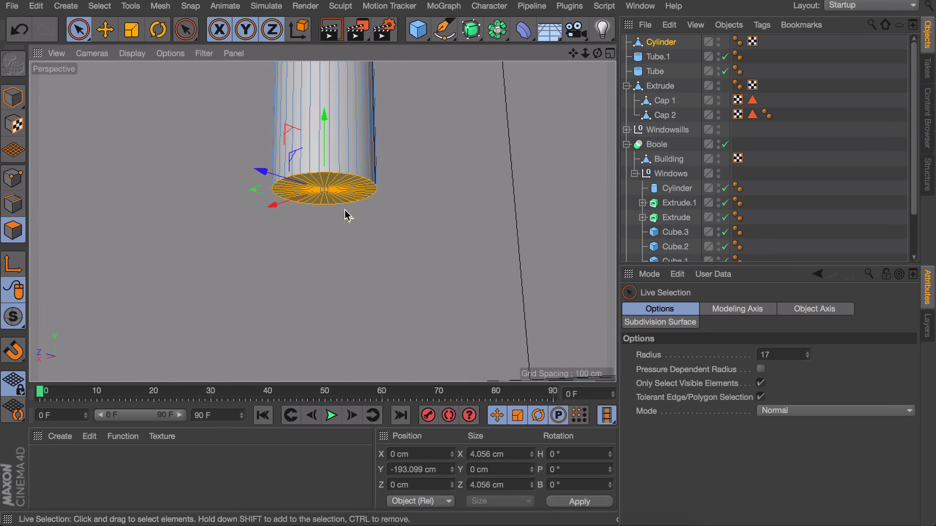
Step: Extrude the downpipe's bottom cap a short way down, shift it outward and rotate it to start an angled spout
right_click_drag(346, 212, 344, 268, "alt")
left_click_drag(348, 130, 340, 169)
left_click_drag(343, 177, 374, 308, "alt")
key("e")
left_click_drag(291, 261, 305, 264)
key("r")
left_click_drag(411, 254, 397, 232)
key("e")
Step: Extrude the angled downpipe end twice more, by about 4.129 cm and 5.183 cm, to form the spout
key("d")
left_click_drag(378, 278, 369, 229, "alt")
left_click_drag(354, 229, 369, 226)
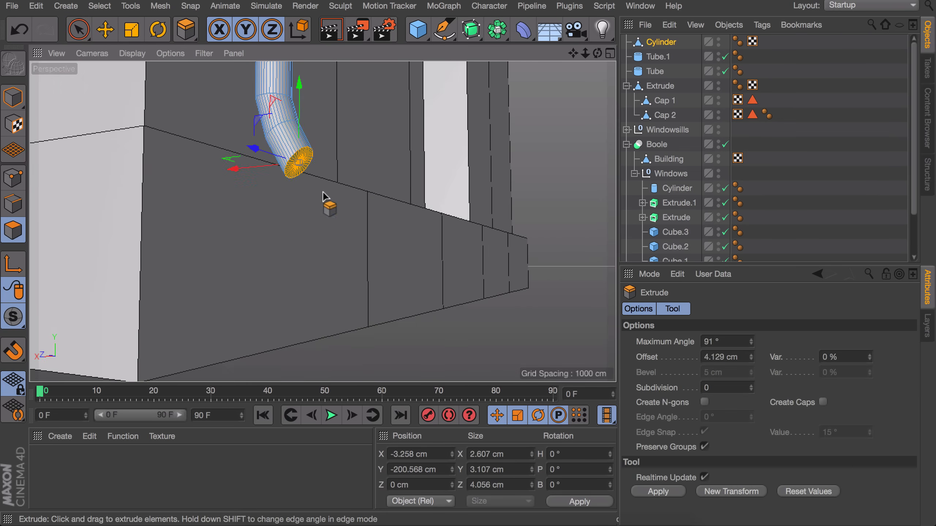
left_click_drag(318, 172, 267, 208)
right_click_drag(266, 207, 289, 269, "alt")
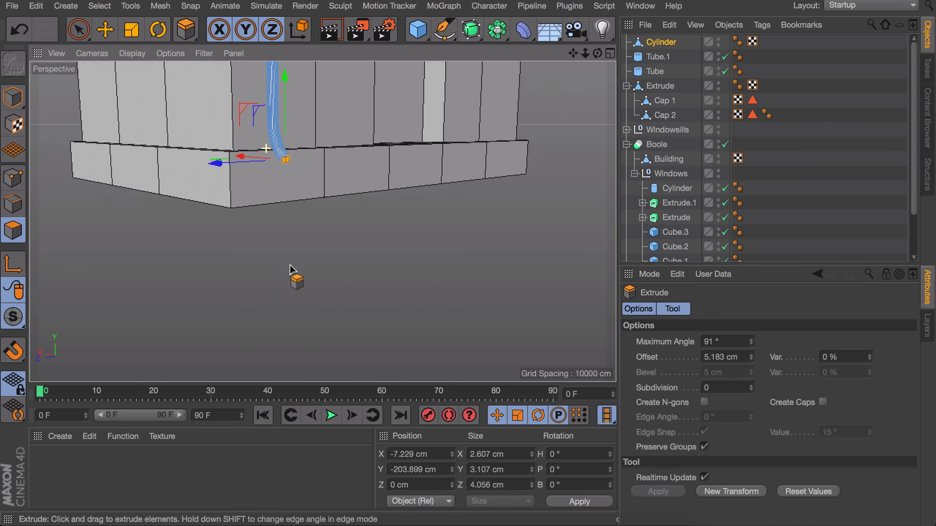
Step: Cut an edge loop around the downpipe where it crosses the lower ledge, at about 34.5 % of its length
middle_click_drag(267, 150, 298, 275, "alt")
left_click_drag(297, 279, 308, 257, "alt")
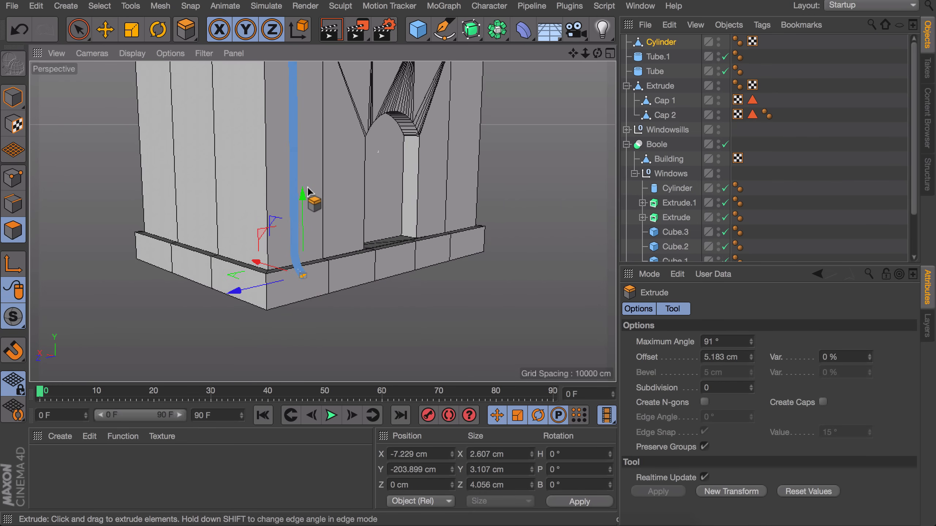
middle_click_drag(308, 187, 309, 255, "alt")
middle_click_drag(301, 129, 310, 263, "alt")
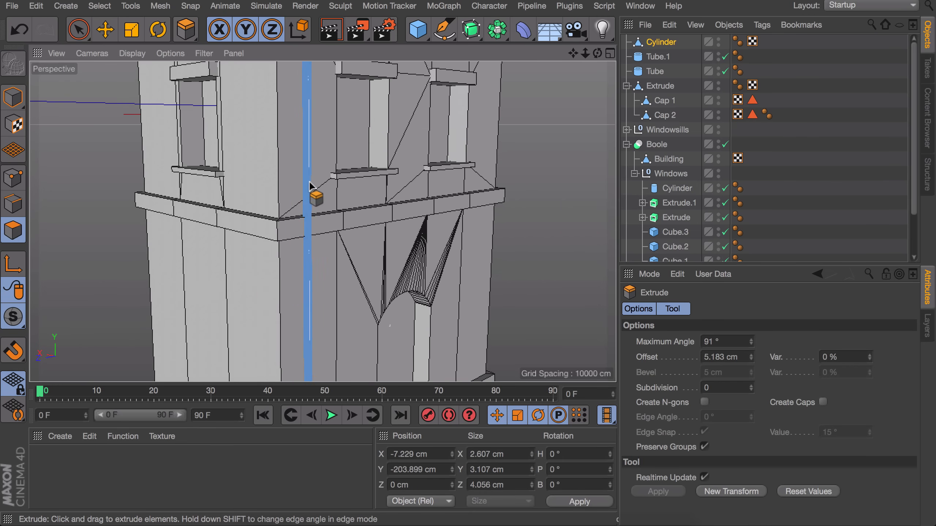
right_click_drag(309, 224, 315, 143, "alt")
right_click_drag(311, 204, 312, 182, "alt")
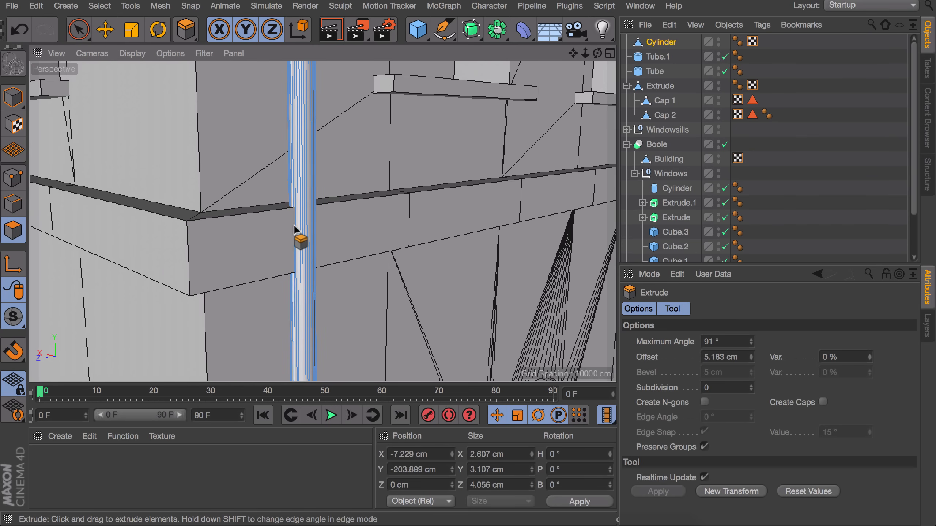
key("k")
key("l")
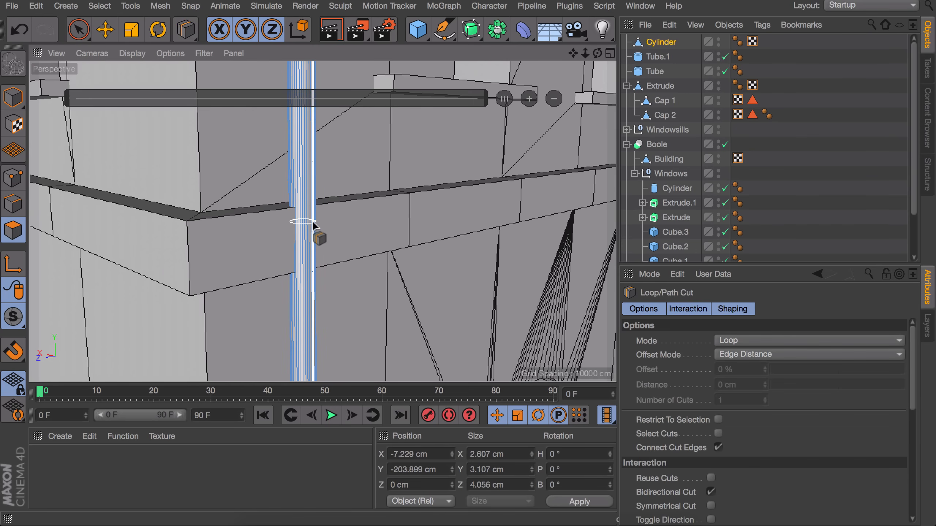
left_click(314, 228)
key("e")
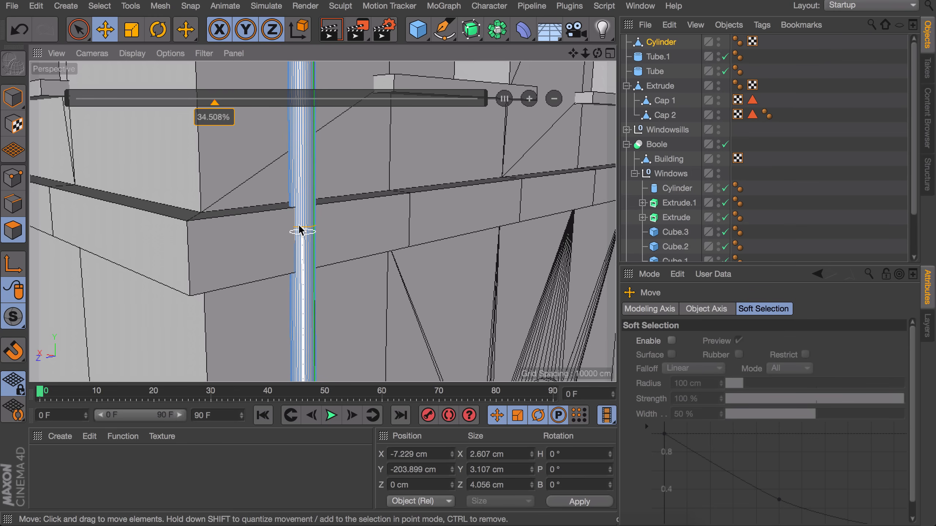
left_click_drag(288, 219, 307, 232, "alt")
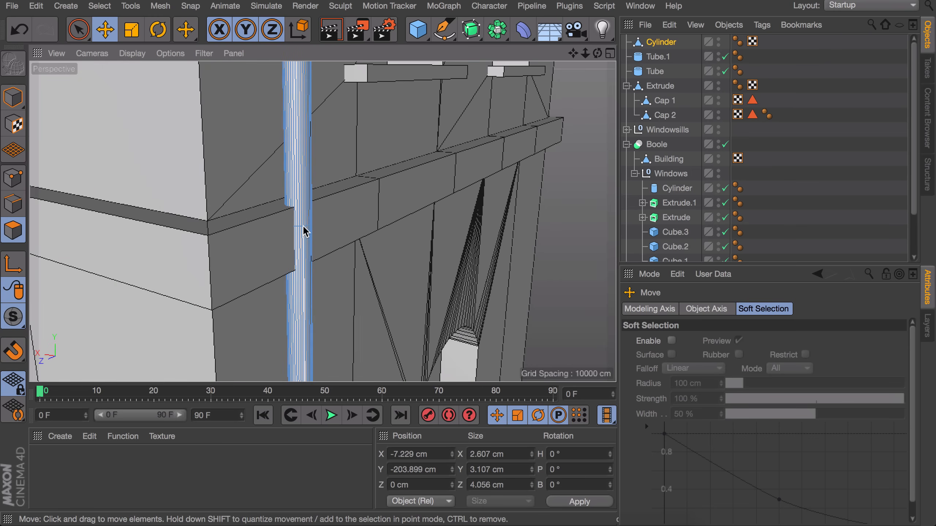
Step: Select the edge loop at the lower ledge and move it outward to about X -2.965, Z -1.855 cm
key("u")
key("l")
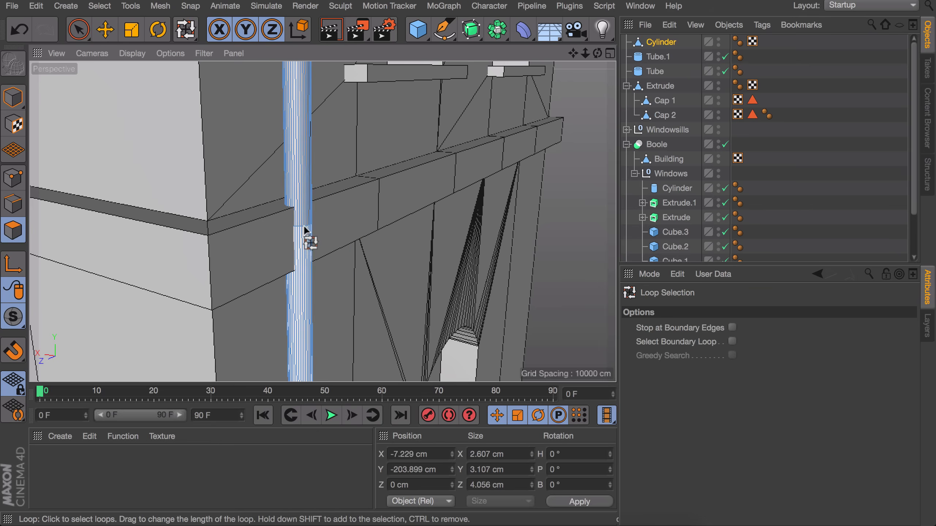
left_click(7, 208)
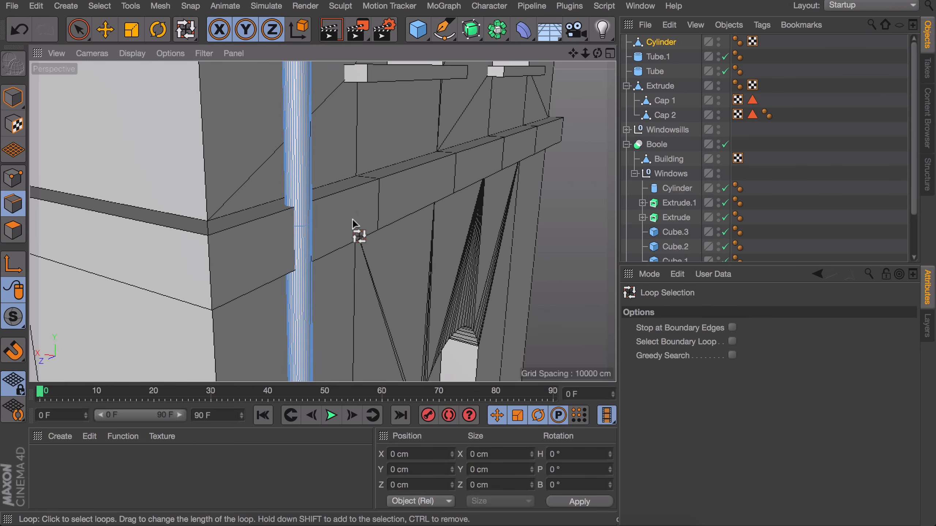
scroll(302, 223, "up", 3)
left_click(304, 228)
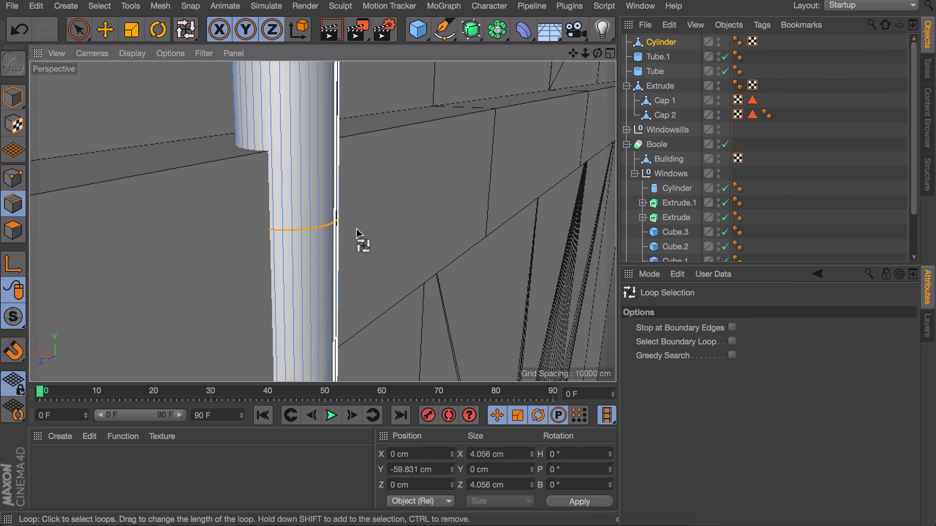
key("e")
left_click_drag(257, 226, 294, 197)
scroll(315, 232, "down", 5)
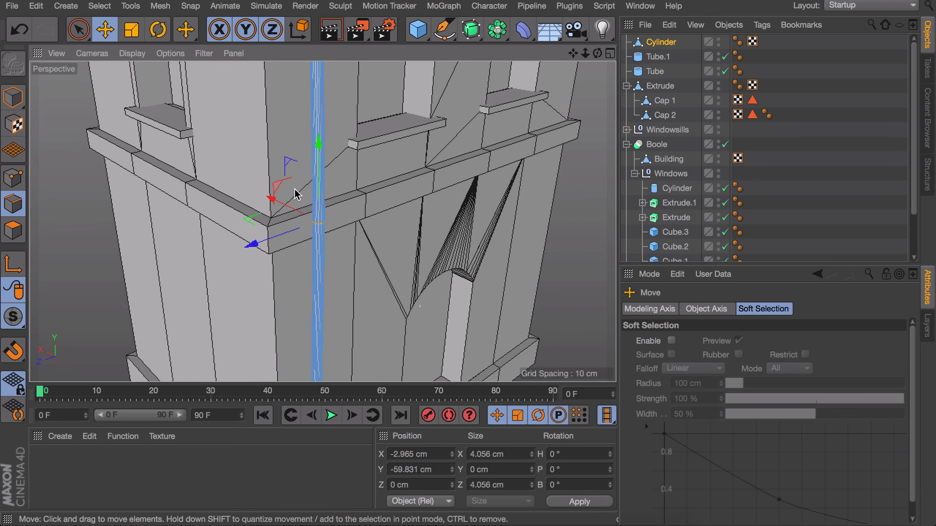
left_click_drag(255, 245, 258, 246)
Step: Cut another edge loop around the downpipe where it crosses the upper ledge
middle_click_drag(320, 260, 318, 338, "alt")
scroll(309, 256, "up", 3)
left_click_drag(302, 256, 340, 233, "alt")
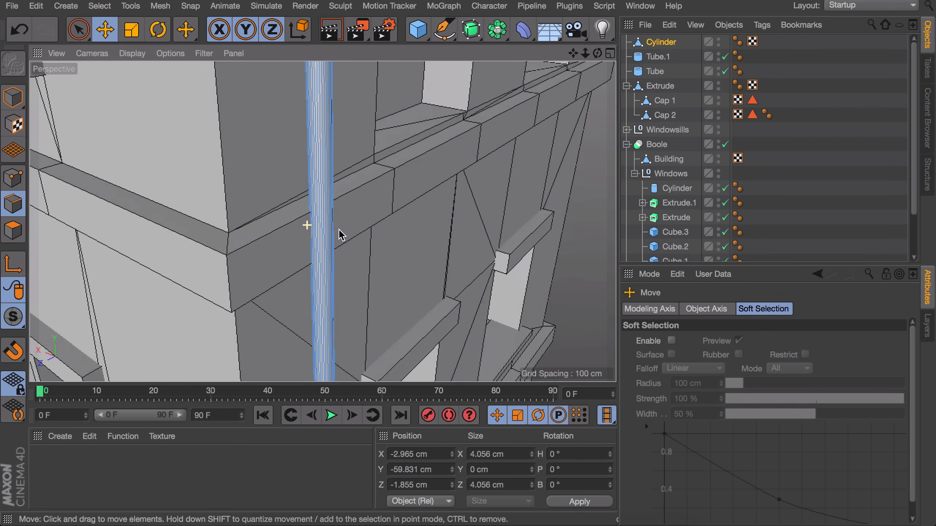
key("u")
key("l")
key("k")
key("l")
key("e")
Step: Move the edge loop at the upper ledge outward to about X -3.493, Z 0.79 cm and return to object editing
key("u")
key("l")
left_click(326, 240)
key("e")
scroll(318, 258, "down", 6)
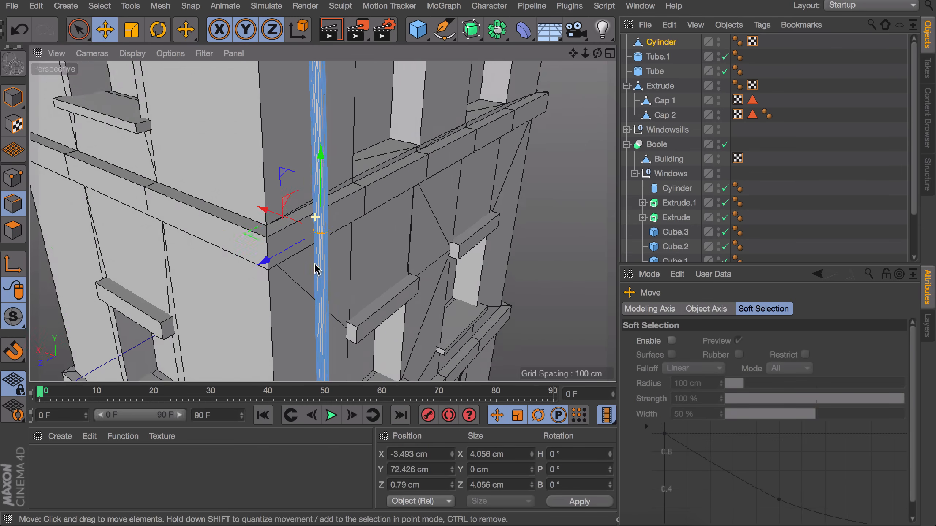
left_click(491, 218)
key("Return")
Step: Delete the duplicate gutter on the opposite eave
left_click_drag(372, 239, 391, 249, "alt")
mouse_move(406, 274)
middle_mouse_down("alt")
mouse_move(411, 193)
mouse_move(405, 275)
middle_mouse_up("alt")
scroll(318, 105, "up", 10)
left_click_drag(286, 140, 376, 163, "alt")
middle_click_drag(267, 148, 352, 192, "alt")
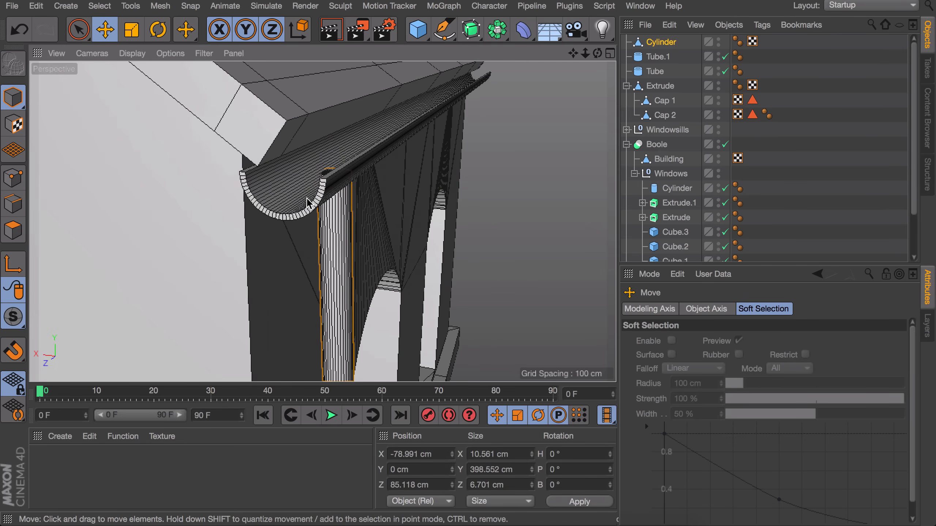
left_click(317, 196)
left_click_drag(358, 168, 334, 165, "alt")
scroll(325, 174, "down", 1)
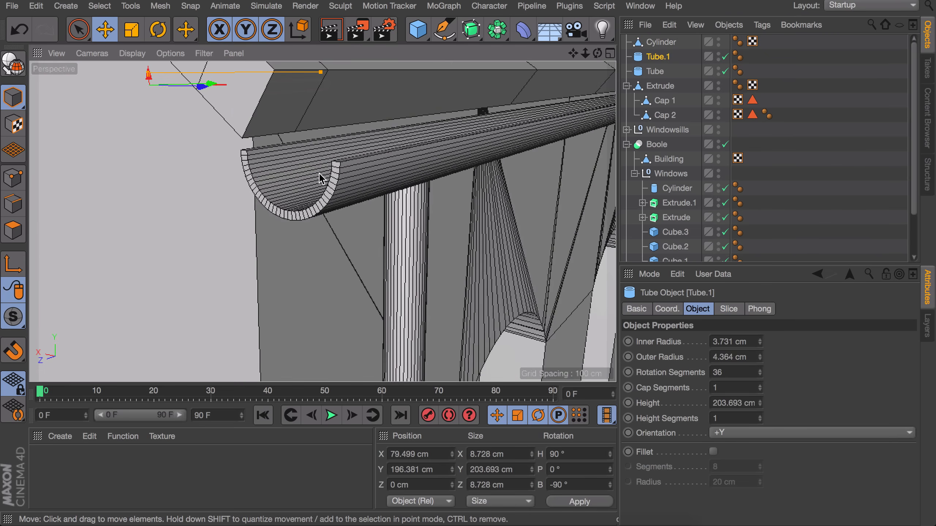
scroll(300, 166, "down", 10)
left_click_drag(323, 223, 460, 209, "alt")
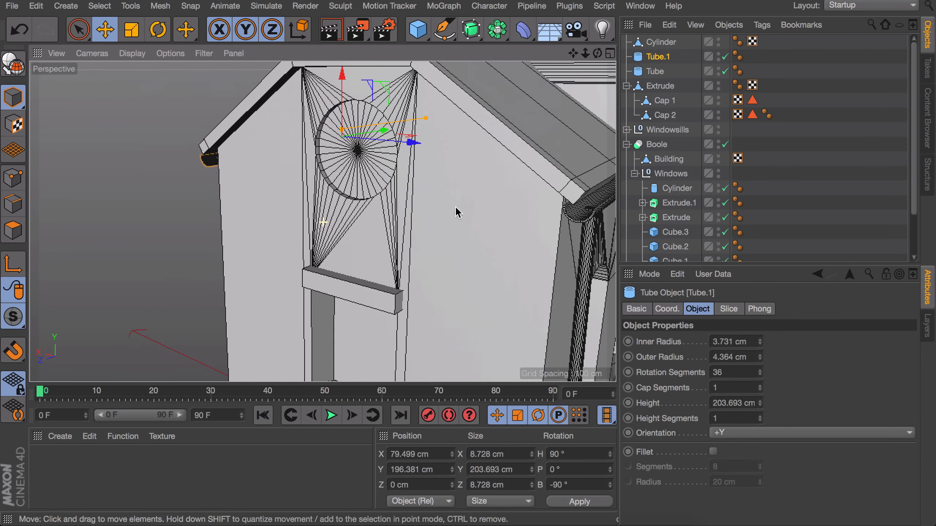
key("Delete")
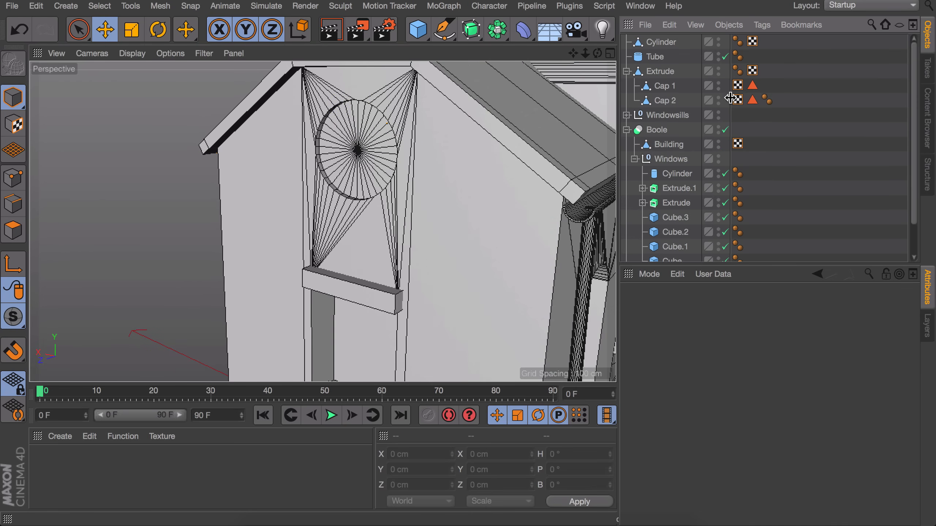
Step: Duplicate the remaining gutter and shorten the copy to about 14.655 cm
left_click_drag(545, 188, 483, 184, "alt")
scroll(483, 183, "up", 5)
scroll(448, 156, "up", 3)
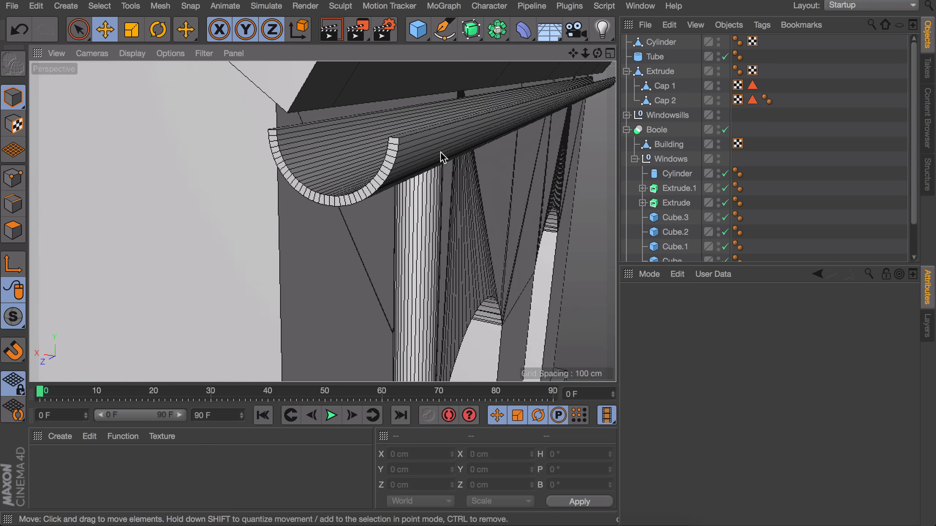
left_click(404, 152)
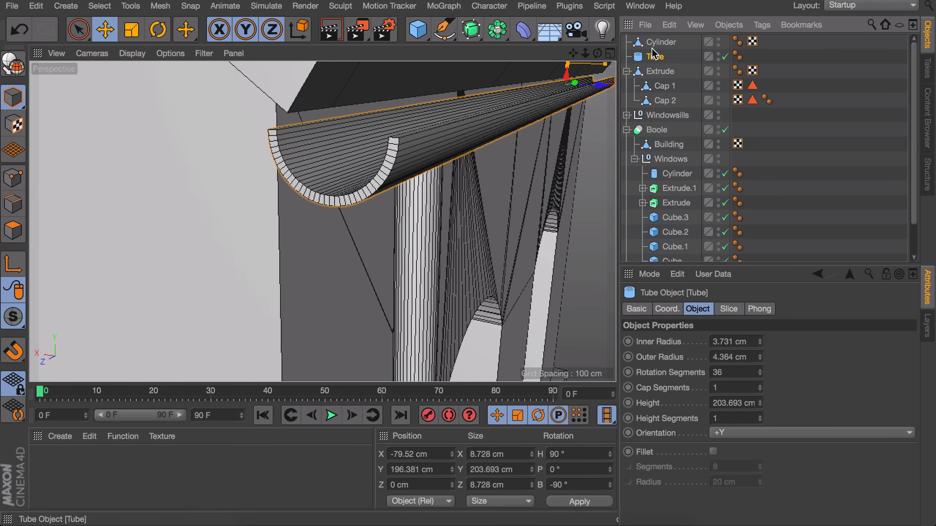
left_click_drag(653, 55, 652, 49, "ctrl")
left_click_drag(573, 95, 550, 121, "alt")
scroll(555, 111, "down", 5)
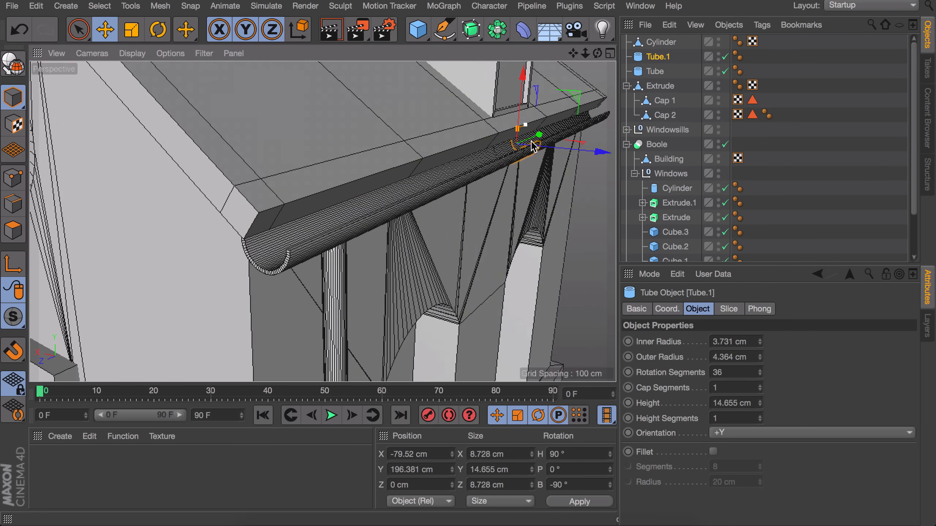
Step: Turn the copy into an end cap at the gutter's front end: Z about 101.635 cm, height 0.594 cm, inner radius 0 cm
left_click_drag(539, 135, 297, 229)
scroll(298, 225, "up", 8)
left_click_drag(240, 134, 225, 137)
middle_click_drag(238, 216, 305, 181, "alt")
left_click_drag(332, 198, 316, 213)
left_click_drag(760, 342, 760, 346)
left_click_drag(321, 202, 317, 205)
scroll(427, 221, "down", 8)
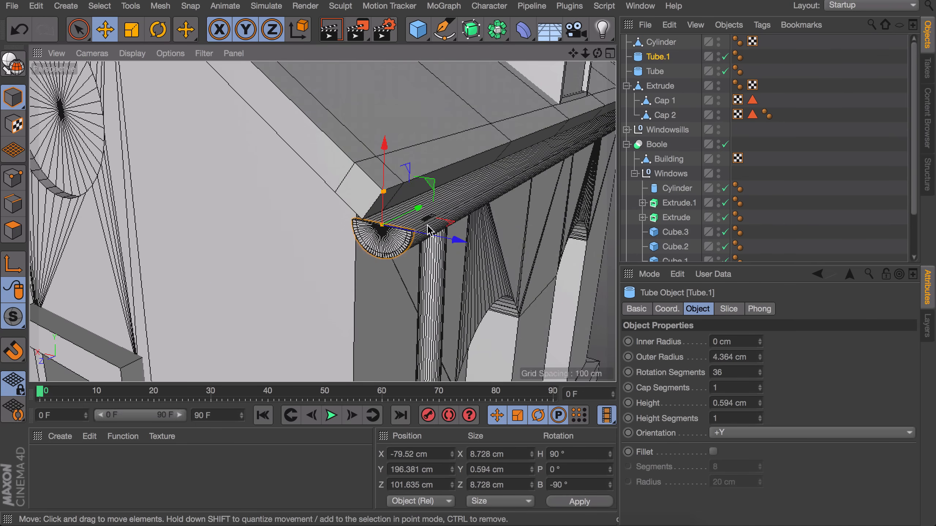
Step: Duplicate the end cap and fit the copy to the gutter's far end
scroll(428, 225, "down", 6)
middle_click_drag(432, 249, 253, 295, "alt")
left_click_drag(255, 273, 398, 148, "ctrl")
scroll(489, 153, "up", 5)
left_click_drag(502, 138, 508, 137)
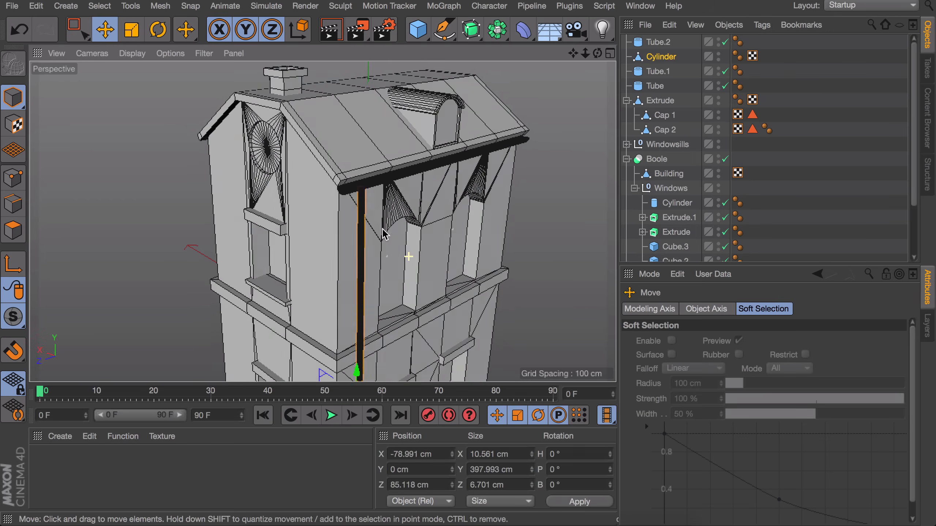
Step: Group the gutter with its two end caps and name the group Gutter
left_click(659, 72)
left_click(658, 87, "ctrl")
left_click(659, 42, "ctrl")
key("alt+g")
double_click(655, 42)
type("Gutter")
key("Return")
Step: Duplicate the Gutter group and fit the copy under the opposite eave
left_click_drag(374, 177, 311, 169, "alt")
key("super+z")
left_click_drag(417, 147, 209, 143, "ctrl")
left_click_drag(160, 163, 235, 163, "alt")
scroll(140, 166, "up", 4)
left_click_drag(119, 125, 112, 125)
left_click_drag(494, 207, 317, 209, "alt")
scroll(332, 206, "down", 4)
Step: Rename the downpipe object as Drain and the dormer object as Roof window, and clear the selection
left_click(653, 73)
double_click(660, 71)
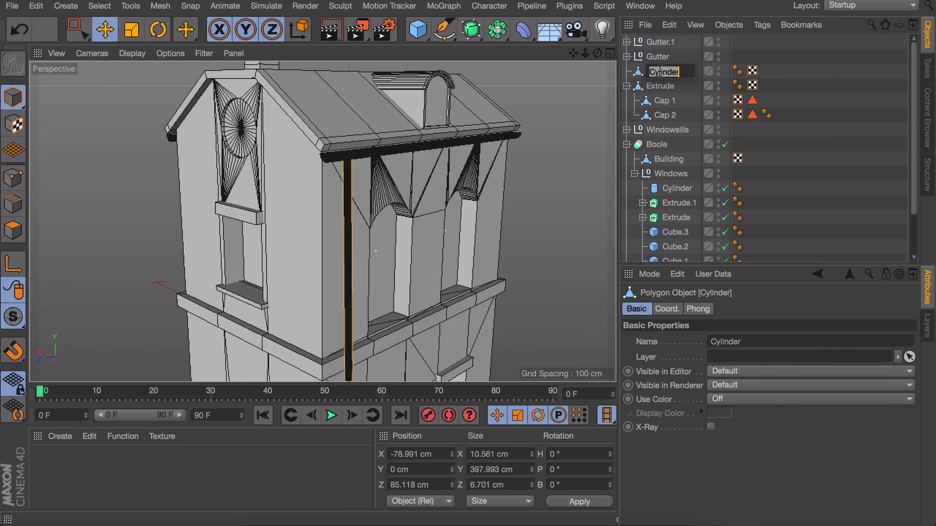
type("Drain")
key("Return")
left_click(661, 86)
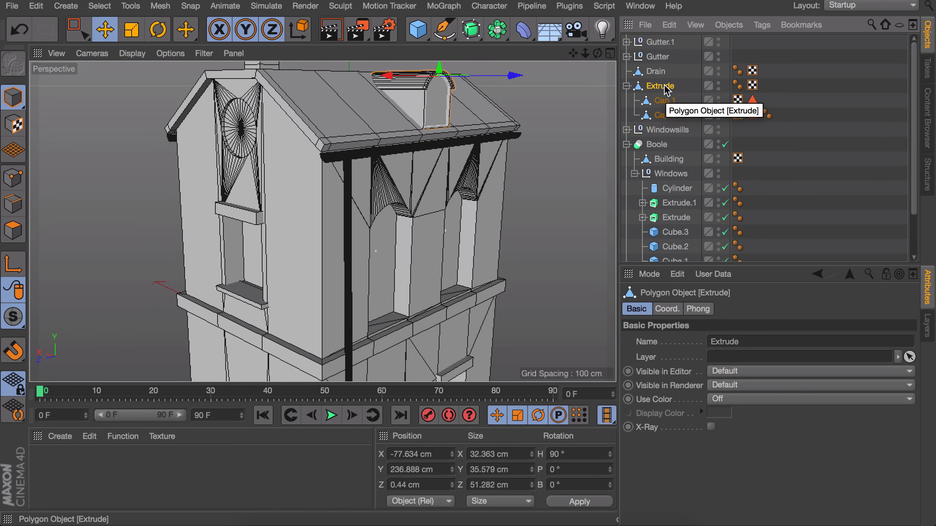
double_click(663, 86)
type("F")
key("Return")
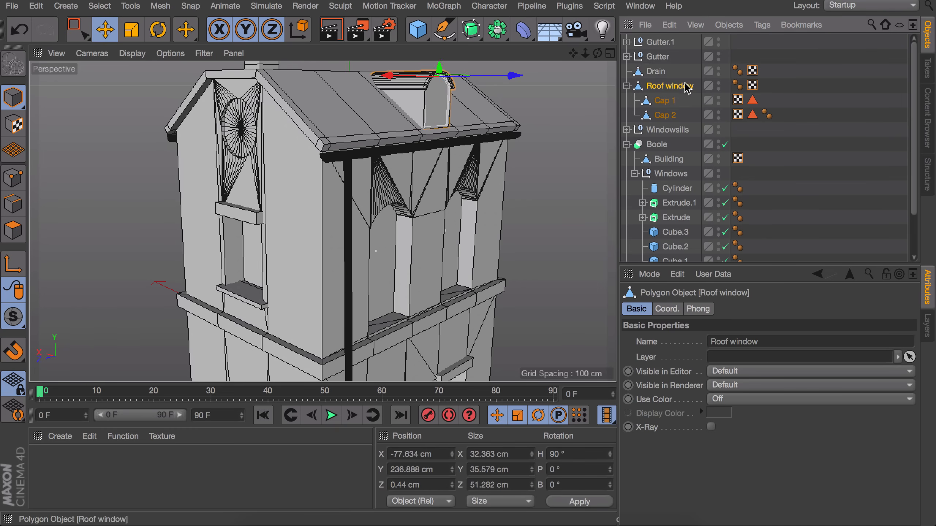
left_click(761, 139)
Step: Select the Building's plinth polygon below the arched doorway and widen it to about 62 cm
scroll(371, 245, "down", 8)
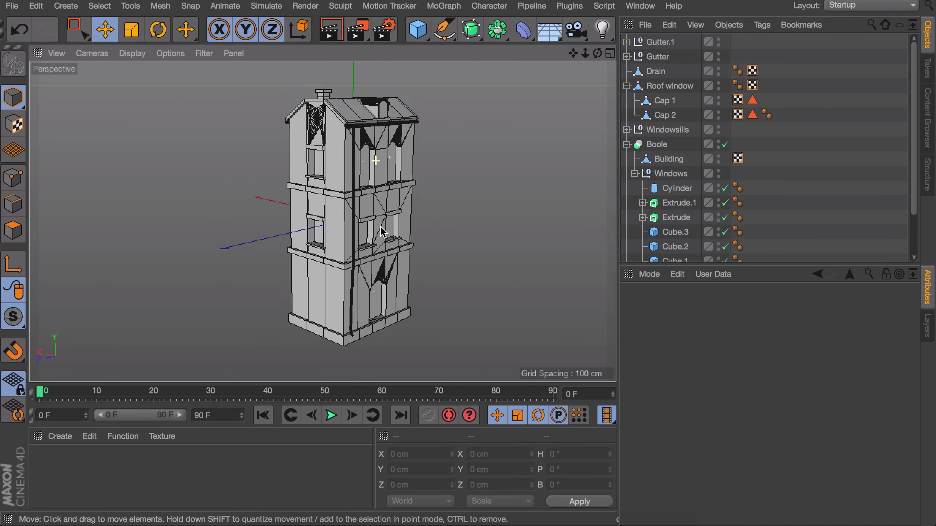
middle_click_drag(371, 245, 385, 245, "alt")
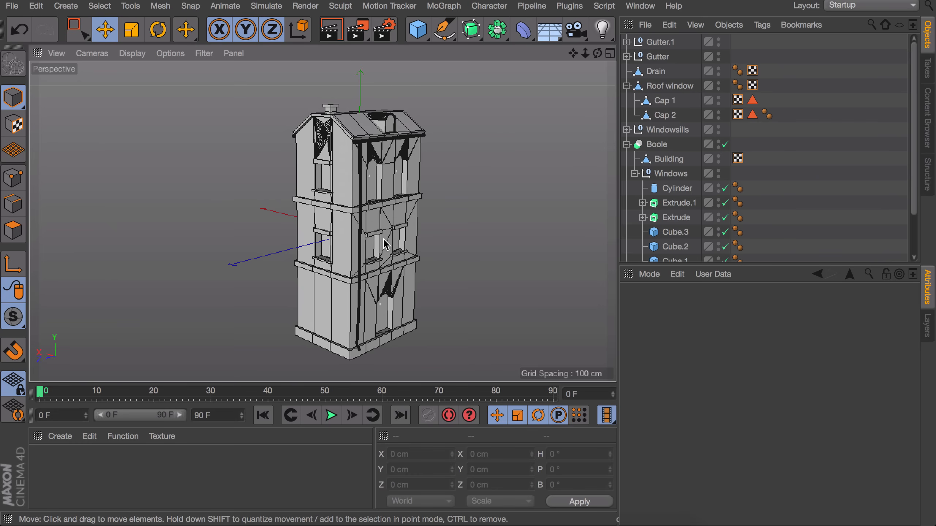
left_click(827, 185)
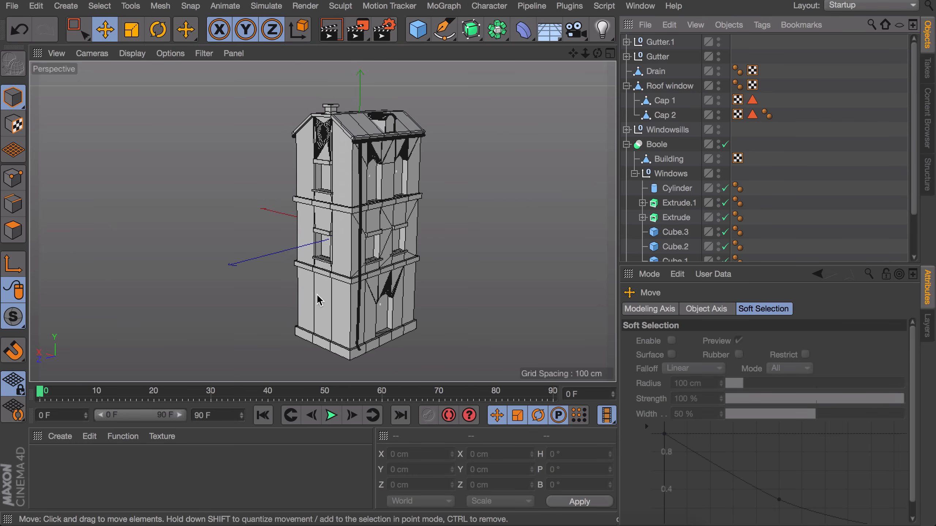
scroll(397, 335, "up", 10)
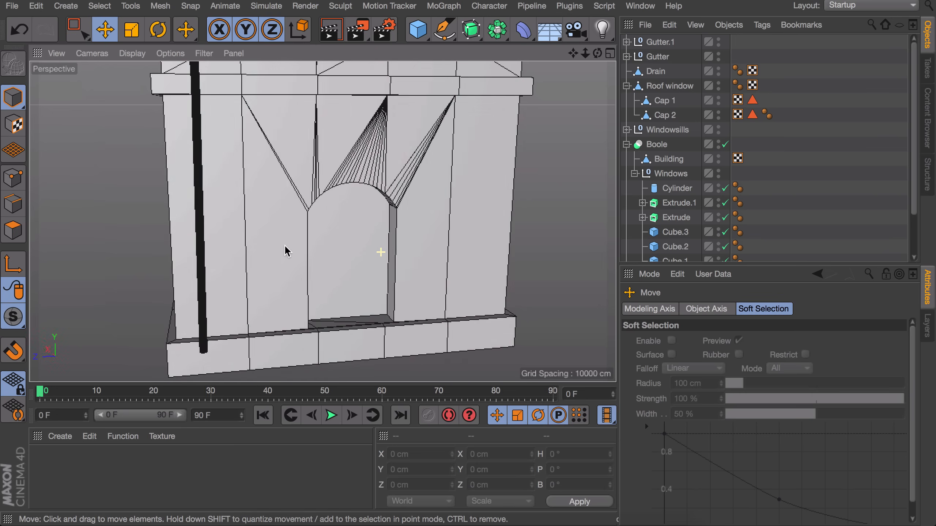
middle_click_drag(352, 302, 356, 240, "alt")
mouse_move(354, 271)
left_mouse_down("alt")
mouse_move(383, 277)
mouse_move(285, 276)
mouse_move(342, 276)
left_mouse_up("alt")
left_click(363, 286)
scroll(370, 245, "up", 3)
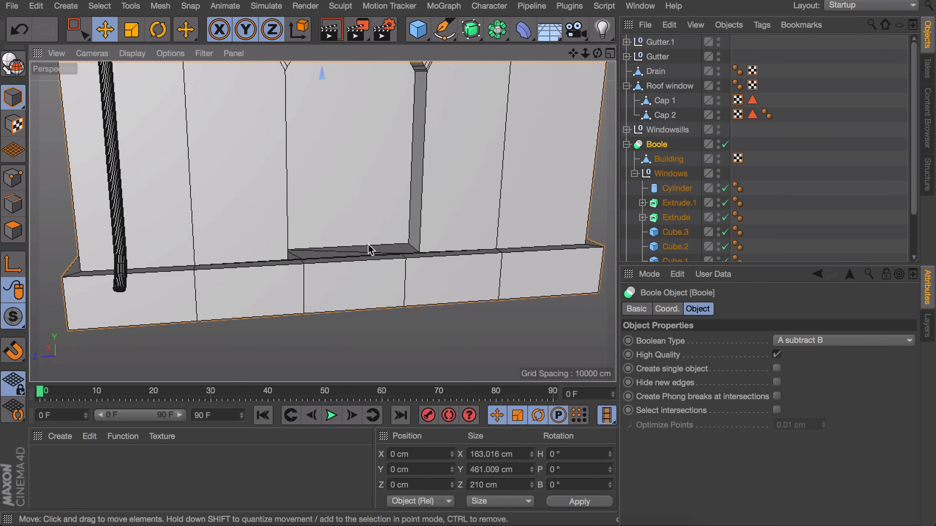
left_click(669, 159)
left_click_drag(324, 297, 312, 328, "alt")
left_click(13, 231)
left_click(328, 288)
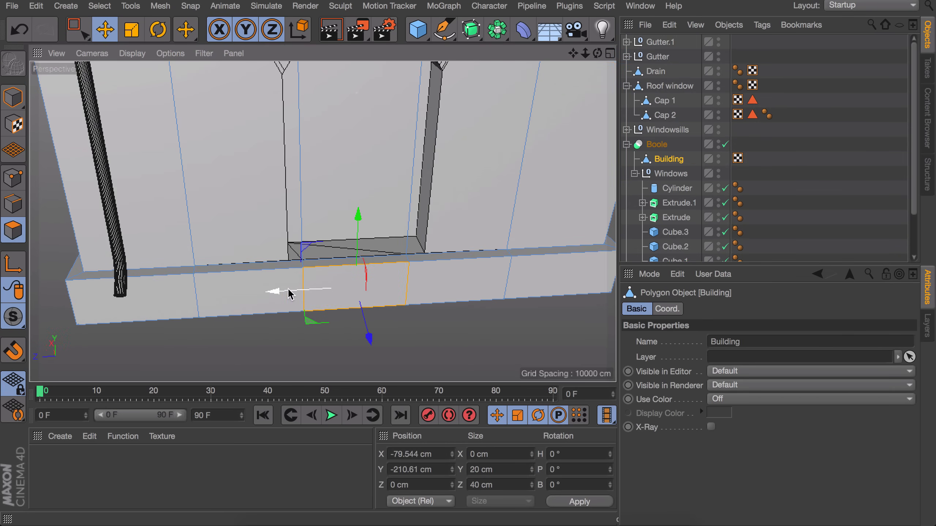
key("t")
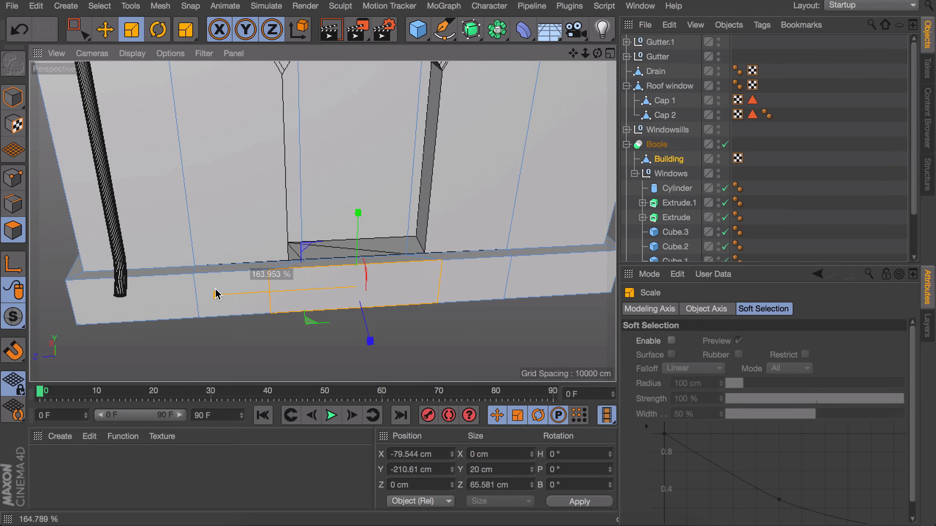
Step: Divide the widened plinth polygon into three equal horizontal strips with a two-cut Loop/Path Cut restricted to the selection
left_click_drag(371, 302, 452, 292, "alt")
left_click_drag(363, 297, 385, 282, "alt")
right_click(386, 282)
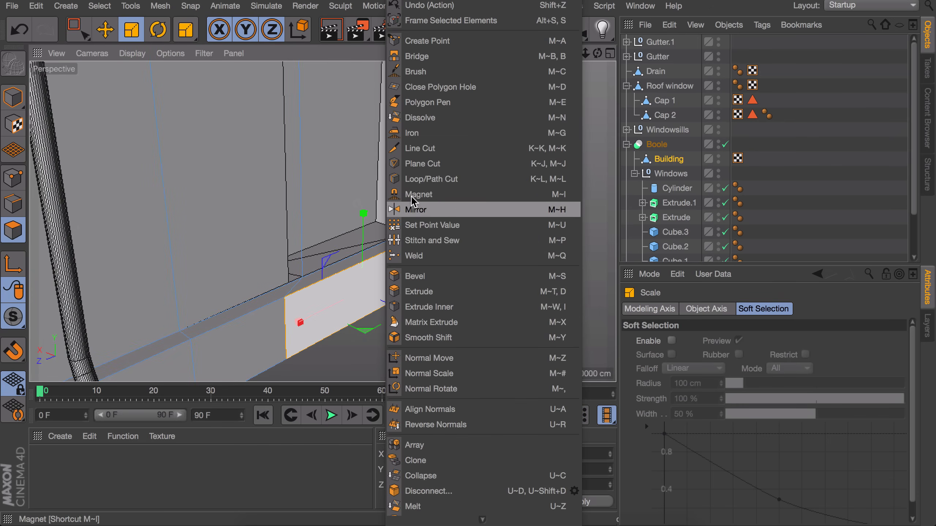
left_click(426, 180)
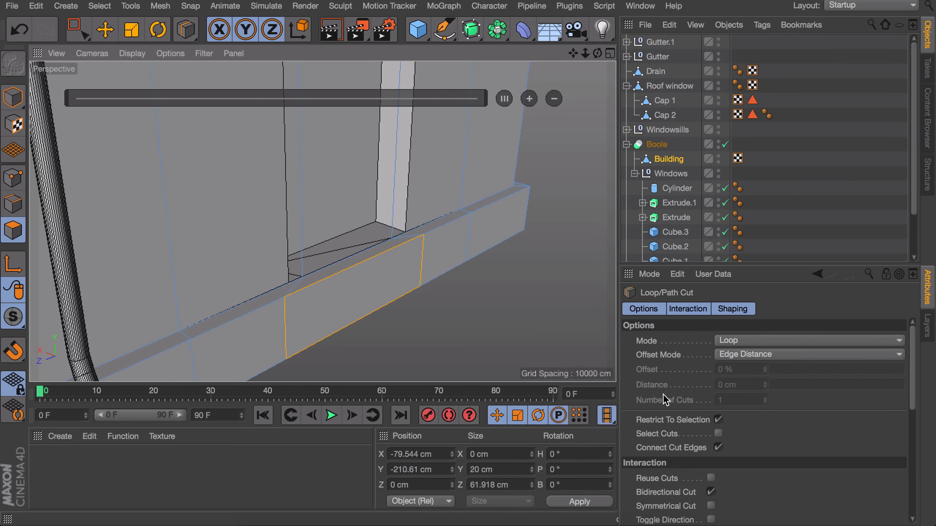
left_click(719, 420)
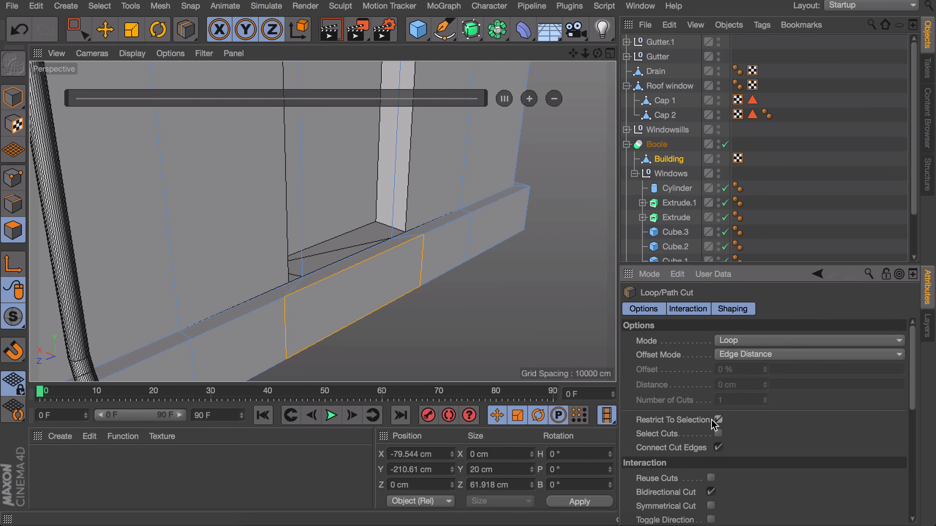
left_click(424, 262)
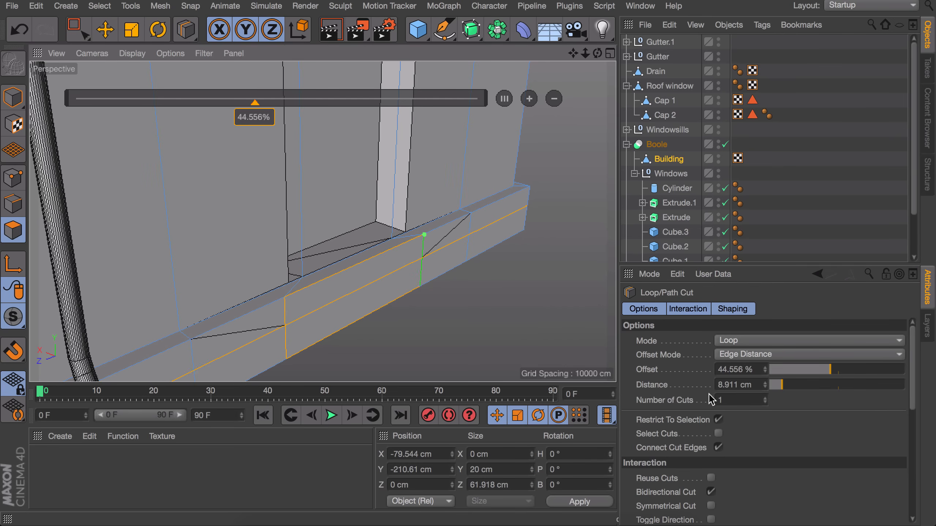
left_click(766, 398)
left_click_drag(435, 311, 267, 272, "alt")
left_click_drag(394, 324, 414, 339, "alt")
left_click(11, 104)
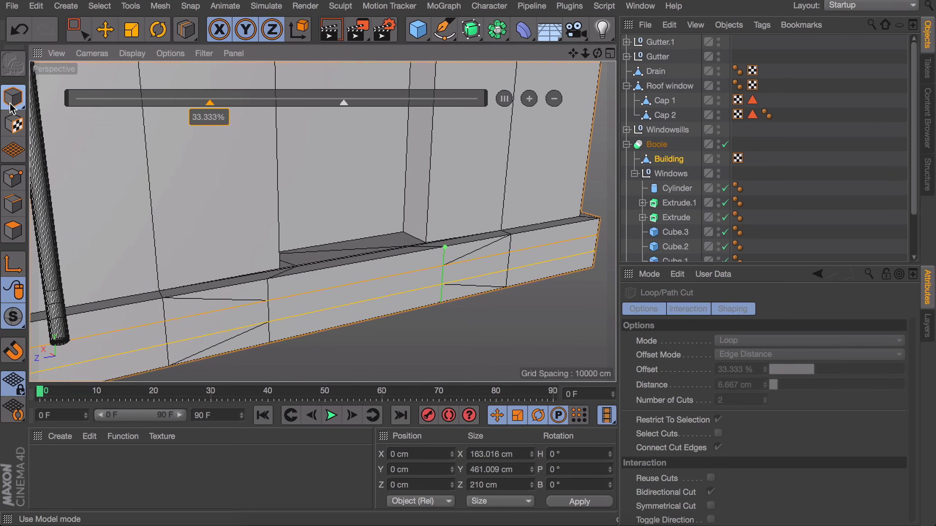
left_click(785, 210)
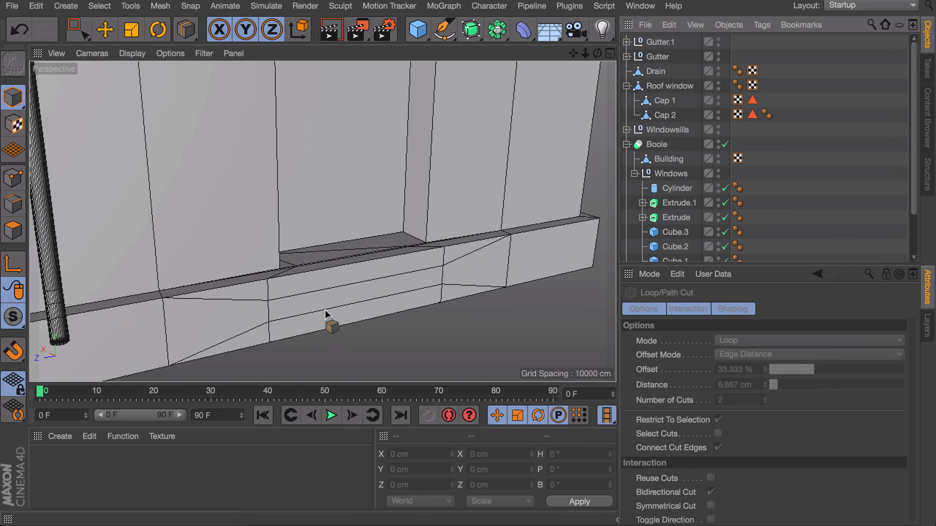
left_click_drag(327, 311, 315, 319, "alt")
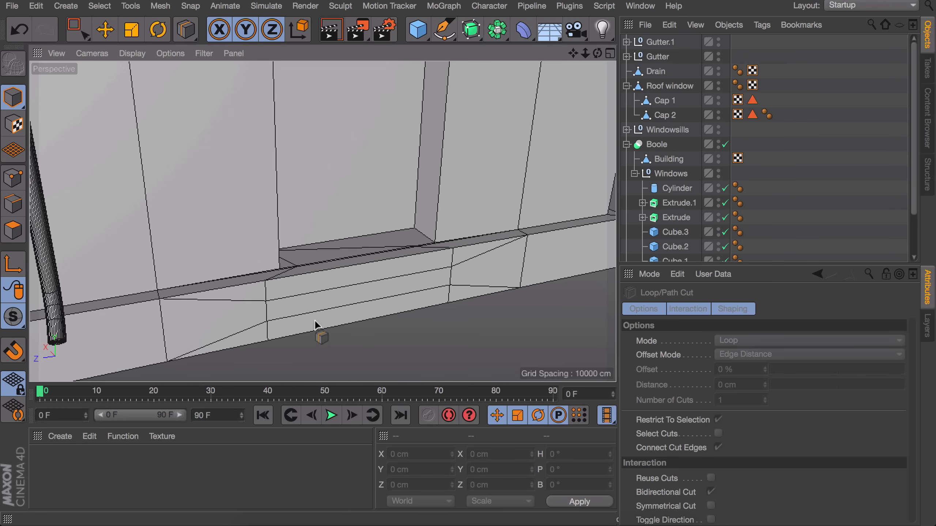
Step: Extrude the three strips below the doorway outward by 10 cm
key("e")
left_click(13, 230)
left_click(414, 272)
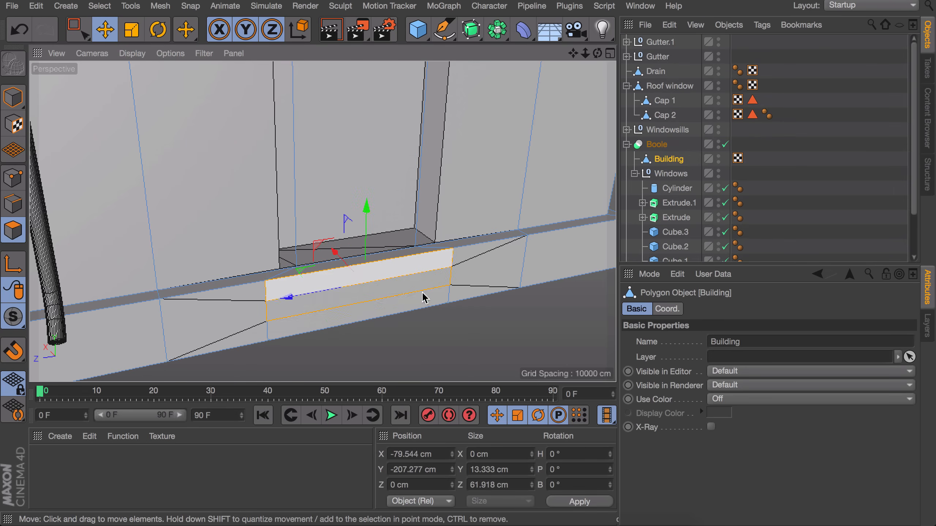
left_click(356, 313)
left_click_drag(355, 314, 420, 330, "ctrl")
key("ctrl+z")
key("s")
left_click_drag(313, 255, 328, 273)
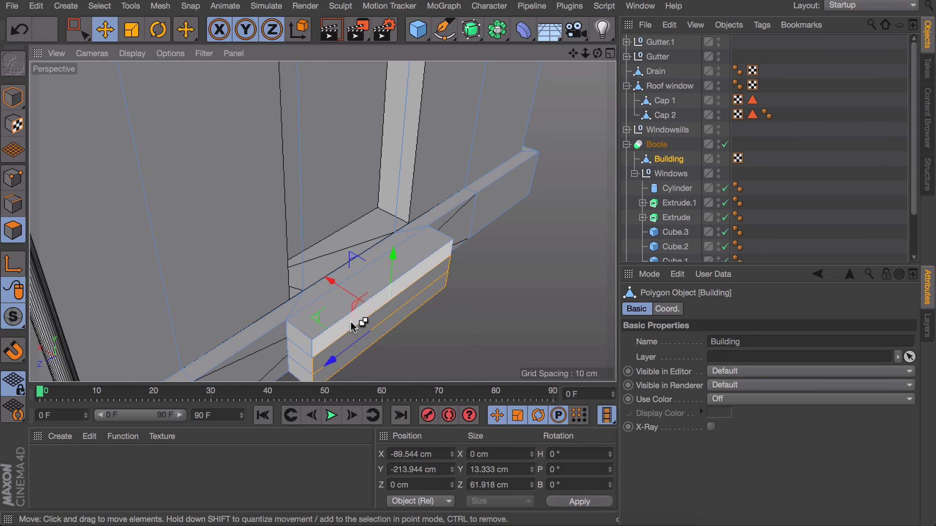
Step: Extrude the lower two strips another 10 cm, and the bottom strip 10 cm further, to form three stairs
key("ctrl+z")
left_click_drag(320, 217, 333, 284, "ctrl")
left_click(380, 286)
right_click_drag(332, 284, 333, 254, "alt")
left_click_drag(328, 271, 352, 294, "alt")
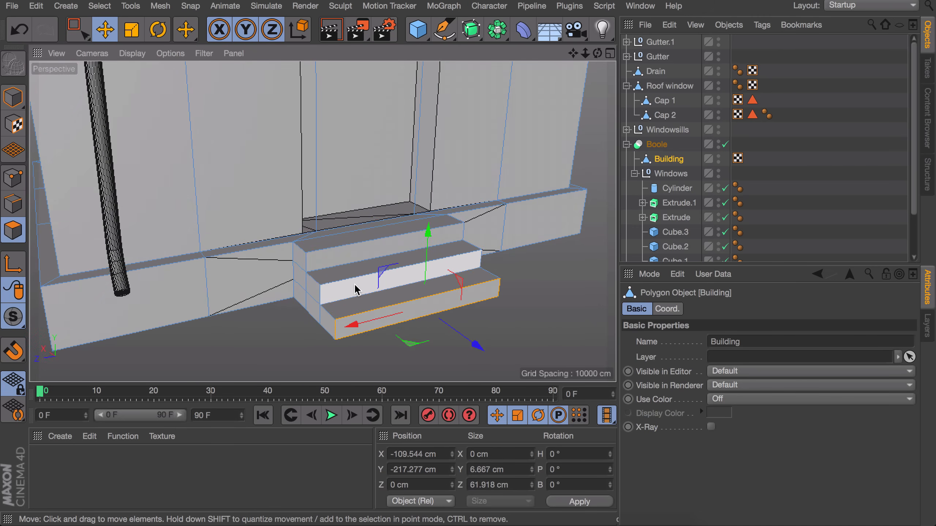
left_click(788, 200)
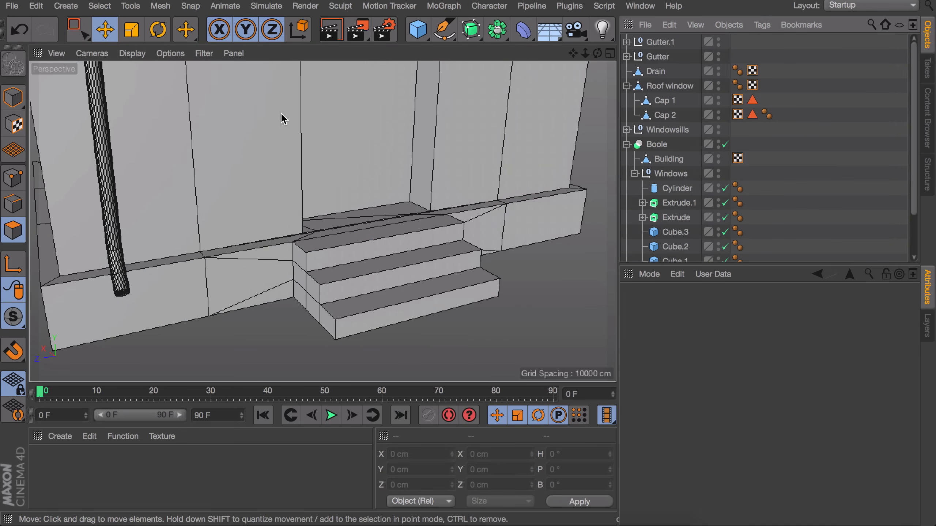
Step: Add a cube sized about 62.6 × 35.6 × 9.9 cm and place it against the stair side nearest the downpipe
left_click(418, 30)
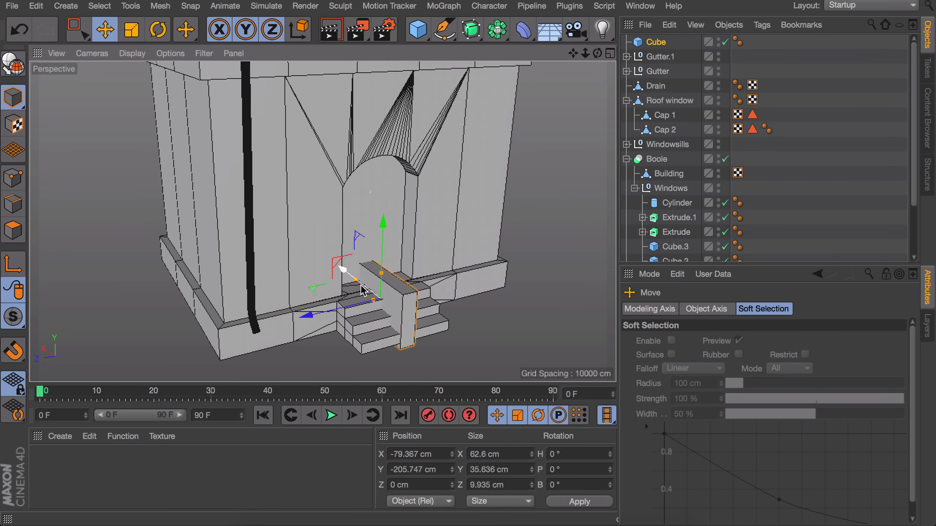
scroll(212, 301, "up", 3)
left_click_drag(321, 307, 314, 304)
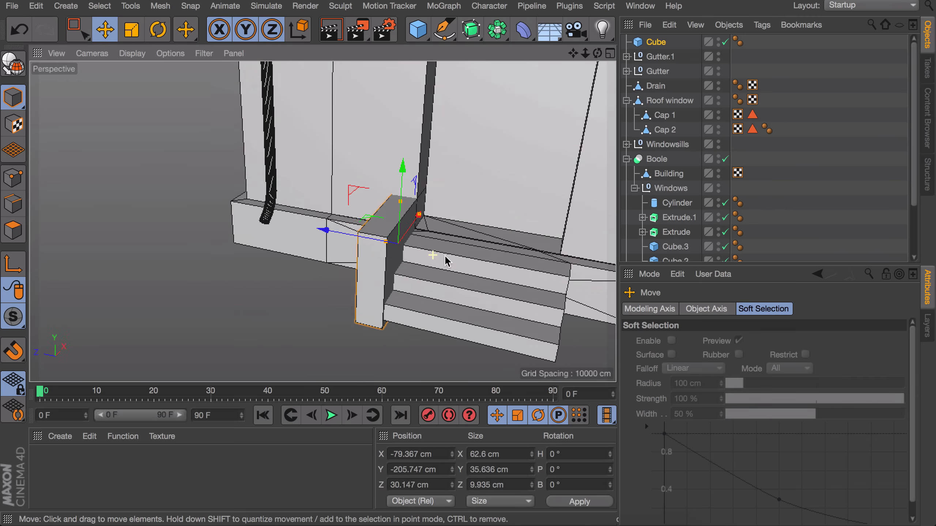
left_click_drag(324, 230, 310, 226)
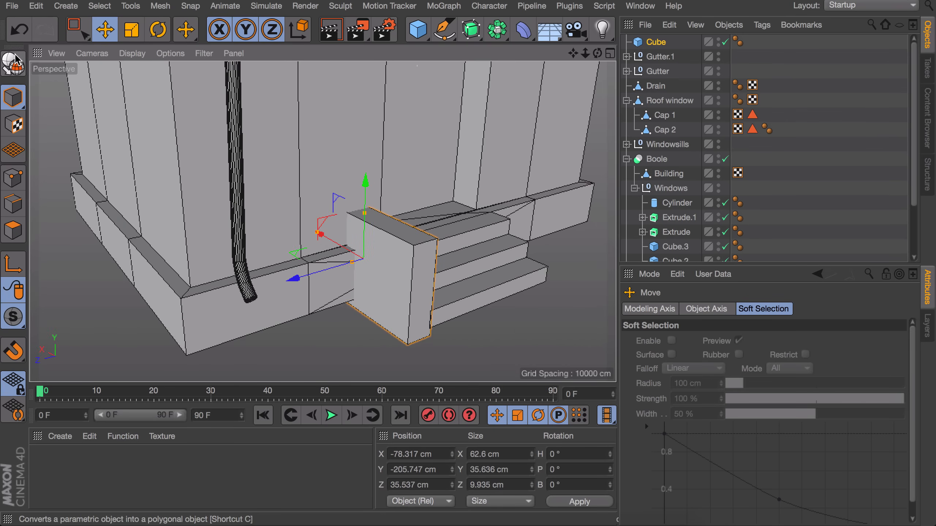
Step: Make the cube editable and lower its outer top edge to slope the block, with the edge's axis rotation zeroed
left_click(13, 125)
left_click(13, 204)
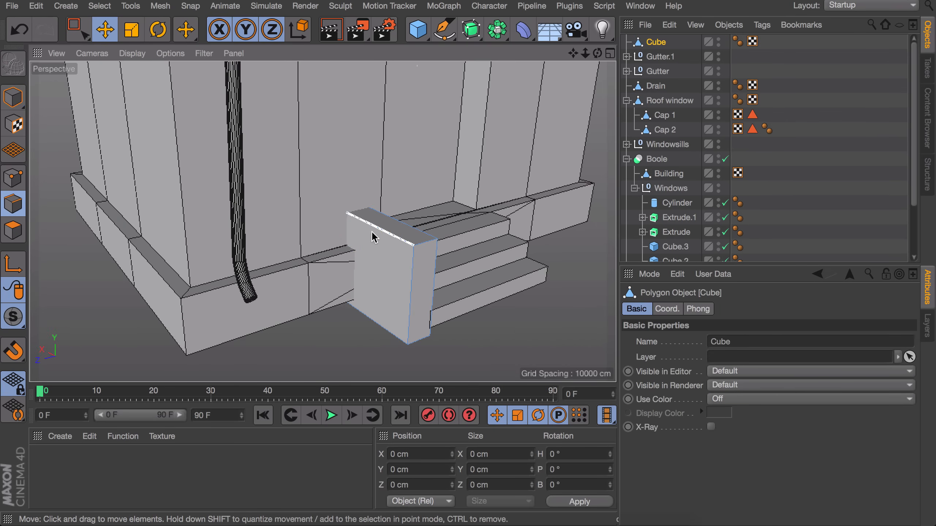
left_click(427, 244)
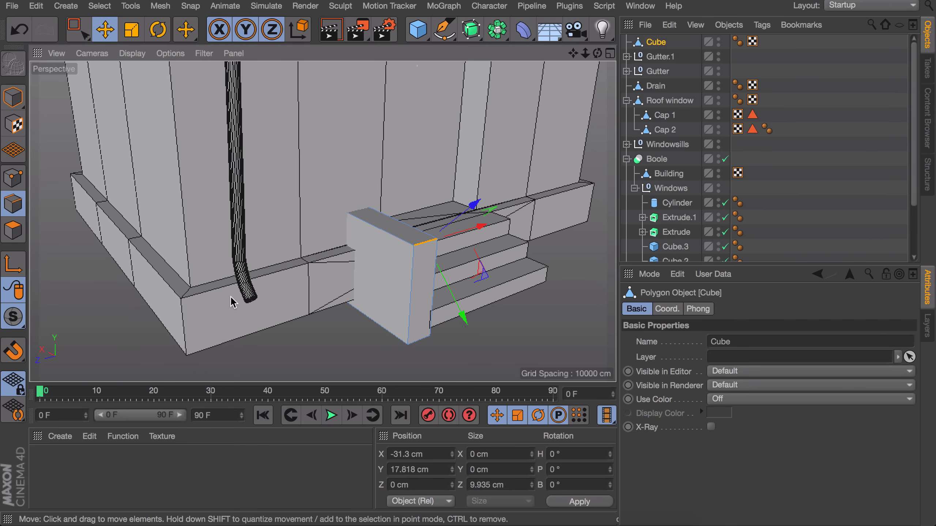
left_click_drag(431, 258, 503, 226, "alt")
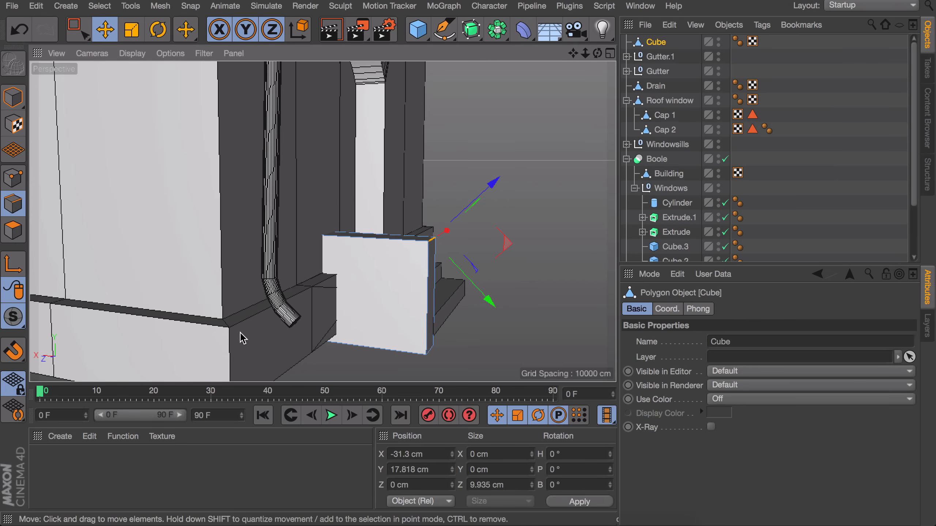
left_click(18, 265)
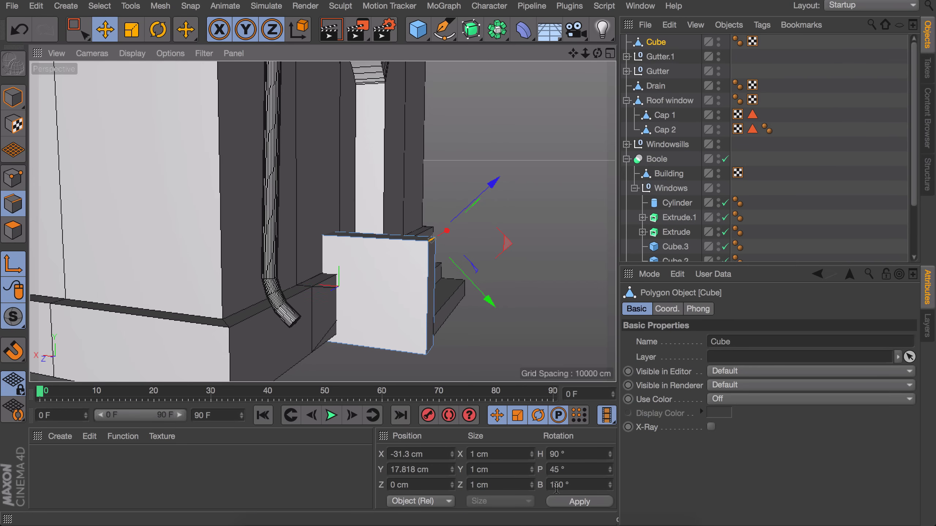
left_click(576, 452)
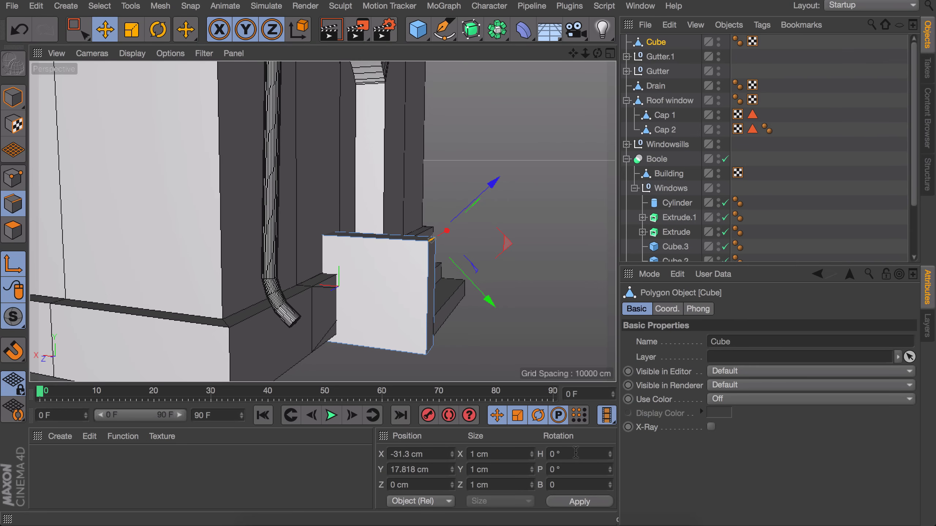
left_click(590, 501)
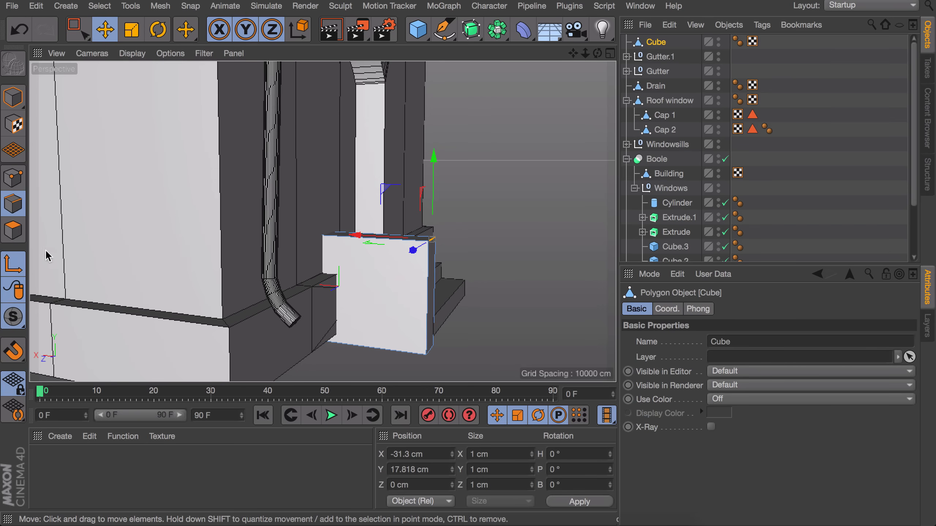
left_click(14, 264)
left_click_drag(434, 158, 479, 251)
Step: Raise the block's top edge nearest the wall, hiding Building during selection and zeroing the edge's axis rotation
left_click(719, 176, "alt")
left_click(316, 196)
left_click(13, 264)
left_click(573, 458)
type("0")
key("Return")
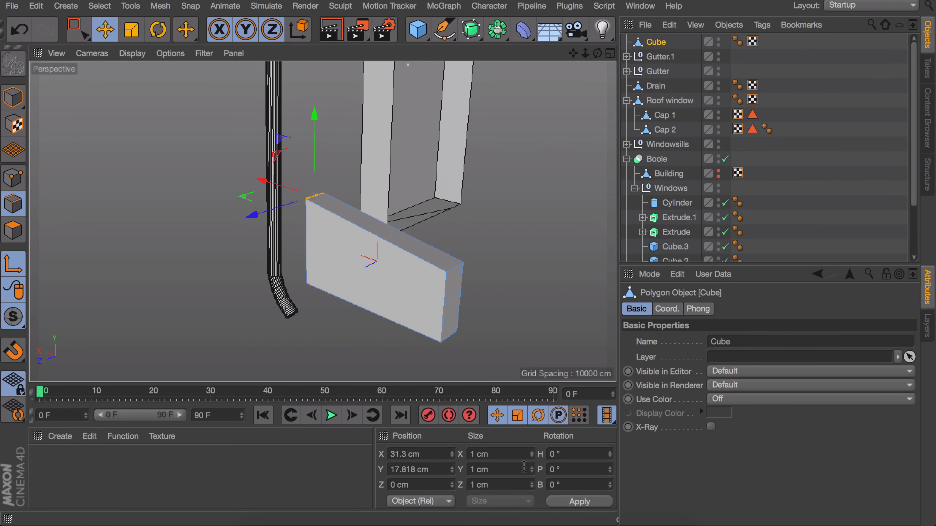
left_click(718, 175, "alt")
left_click_drag(314, 120, 314, 84)
left_click_drag(411, 205, 346, 212, "alt")
Step: Duplicate the sloped block to the other side of the stairs and group both blocks as Stair sides
left_click(13, 98)
left_click_drag(265, 247, 484, 201, "ctrl")
left_click(656, 56, "ctrl")
key("alt+g")
double_click(656, 42)
type("Stair sides")
key("Return")
left_click(827, 157)
Step: Add a Disc object and raise it toward the upper ledge of the building
scroll(460, 207, "down", 5)
middle_click_drag(438, 223, 386, 251, "alt")
scroll(386, 250, "down", 5)
right_click_drag(386, 250, 545, 227, "alt")
left_click_drag(391, 188, 384, 208, "alt")
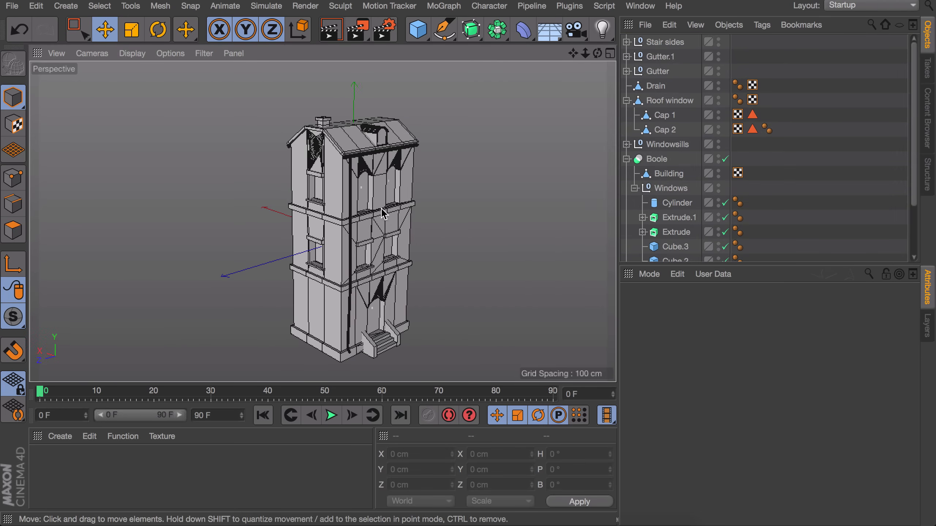
scroll(369, 211, "up", 5)
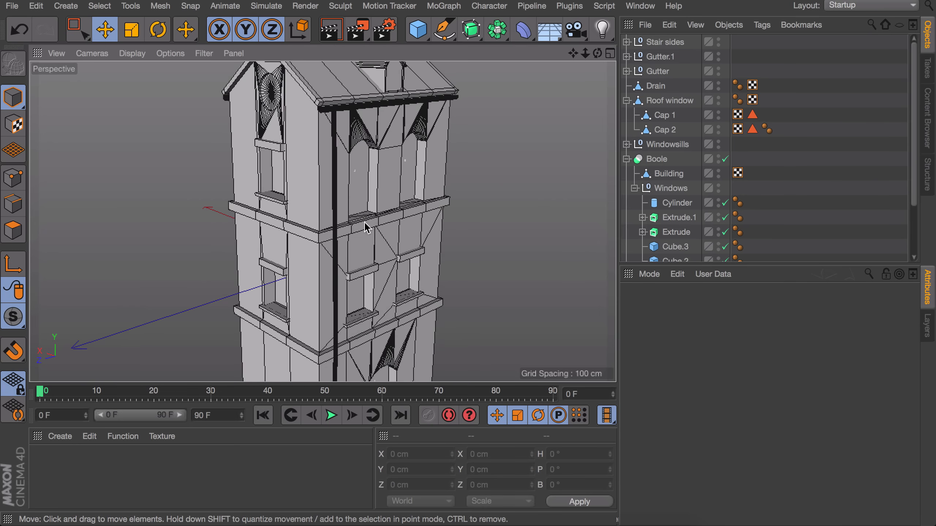
left_click_drag(422, 26, 452, 76)
left_click_drag(338, 189, 336, 124)
Step: Fit the disc at the base of the upper arched window nearest the downpipe, with an outer radius of about 25 cm
left_click_drag(277, 213, 249, 219)
left_click_drag(264, 188, 328, 233)
left_click_drag(308, 159, 340, 189)
left_click_drag(347, 246, 349, 233, "alt")
right_click_drag(348, 233, 349, 210, "alt")
left_click_drag(287, 179, 284, 179)
left_click_drag(343, 152, 337, 181, "alt")
left_click_drag(372, 117, 372, 116)
scroll(373, 200, "up", 5)
left_click_drag(312, 120, 296, 105)
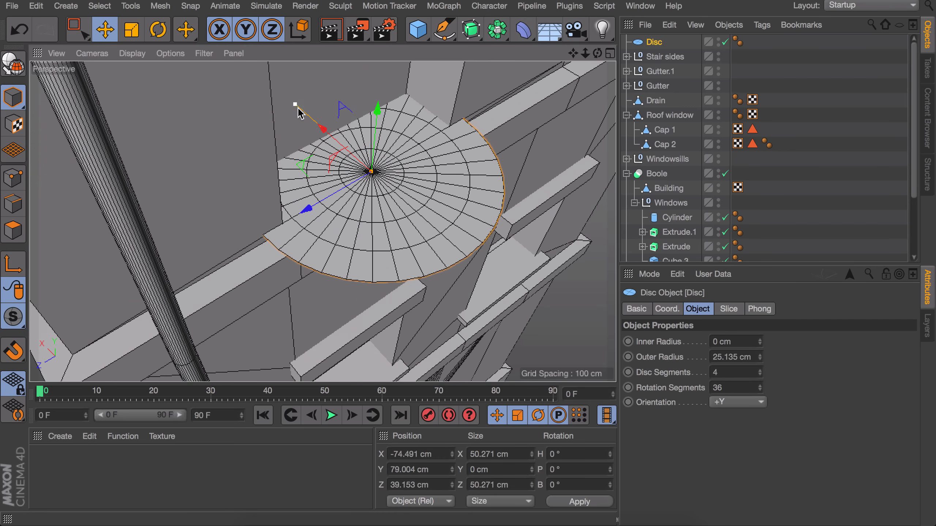
Step: Set the disc to 53 rotation segments and 10 disc segments
left_click_drag(365, 212, 368, 174, "alt")
left_click_drag(323, 223, 355, 271, "alt")
middle_click_drag(354, 271, 319, 294, "alt")
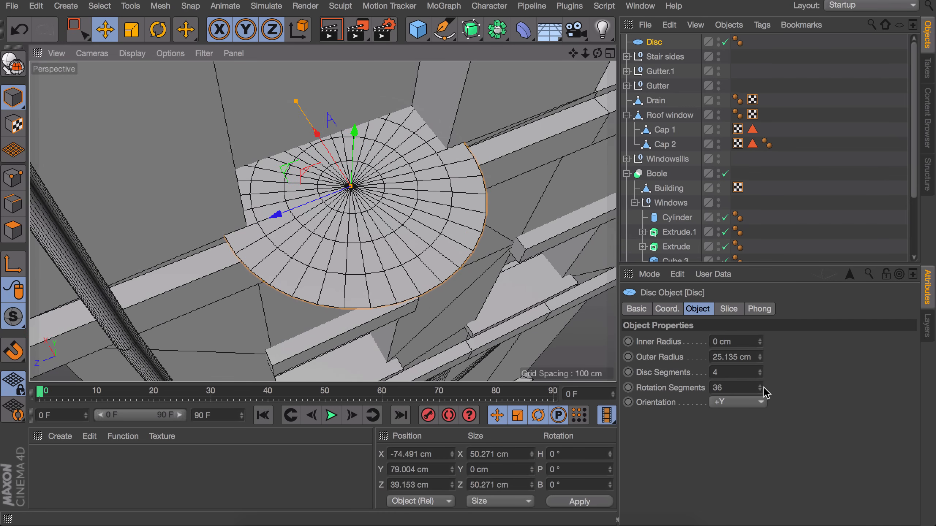
left_click_drag(761, 387, 761, 377)
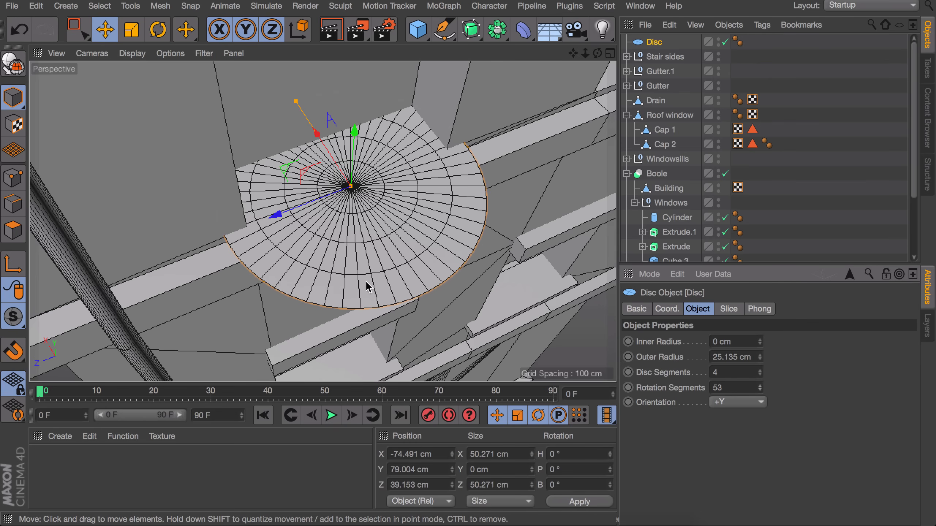
left_click(760, 370)
left_click(760, 370)
left_click(760, 371)
left_click(761, 370)
left_click(760, 370)
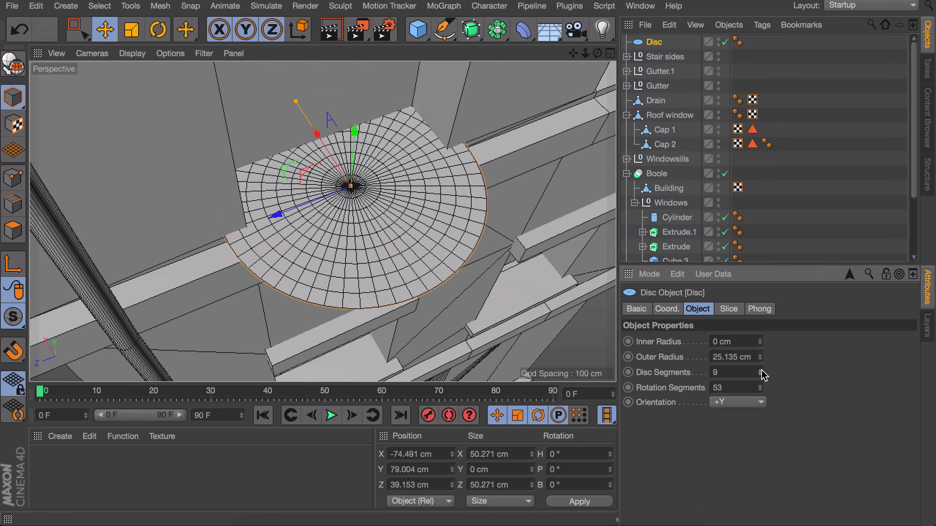
left_click(761, 370)
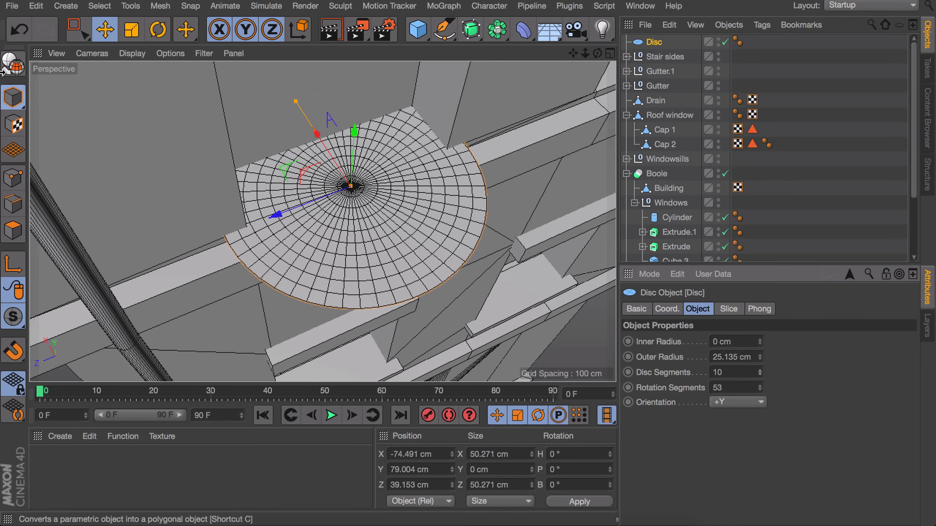
Step: Convert the disc to an editable polygon object and select every second polygon around its exposed outer ring
left_click(13, 64)
left_click_drag(317, 222, 314, 219, "alt")
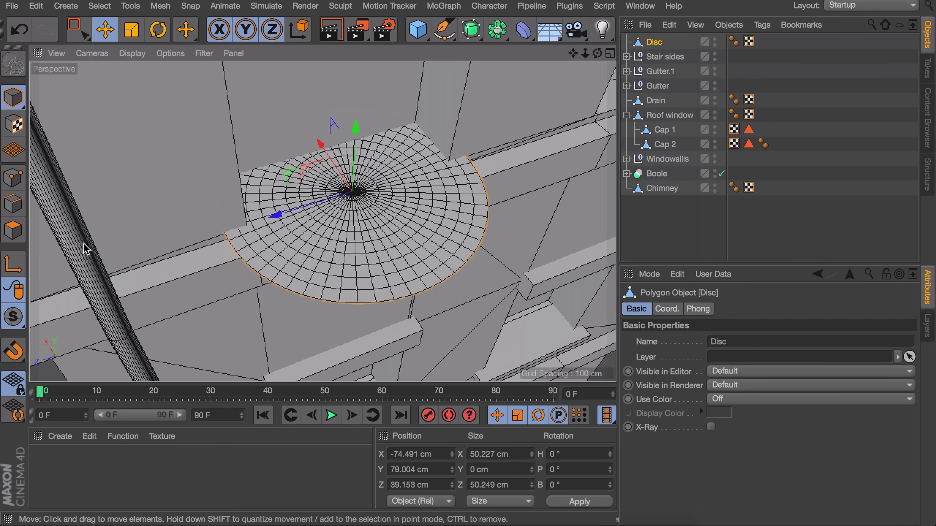
left_click(13, 230)
left_click(237, 234)
left_click(249, 255, "shift")
left_click(270, 273, "shift")
left_click(298, 288, "shift")
left_click(331, 296, "shift")
left_click(366, 297, "shift")
left_click(401, 292, "shift")
left_click(431, 281, "shift")
left_click_drag(390, 209, 384, 33, "alt")
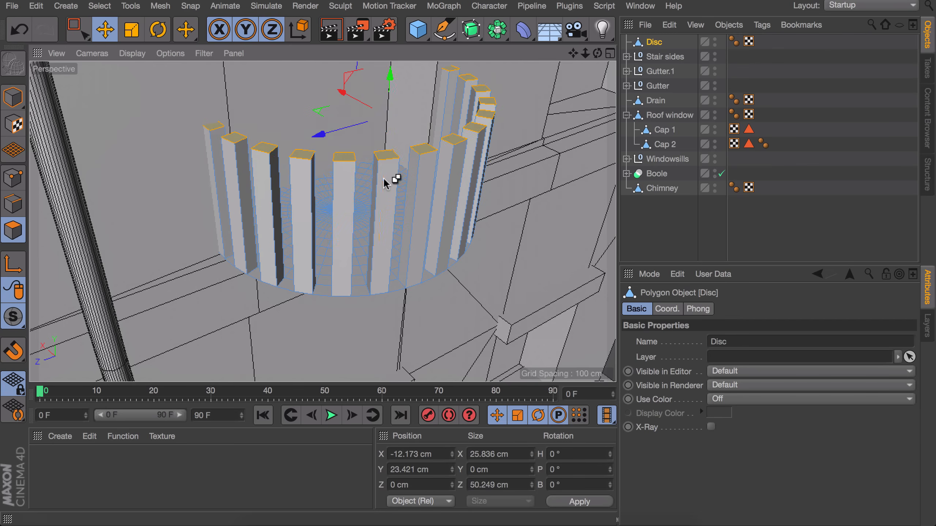
scroll(384, 184, "down", 8)
left_click_drag(384, 299, 384, 239, "alt")
middle_click_drag(380, 194, 380, 283, "alt")
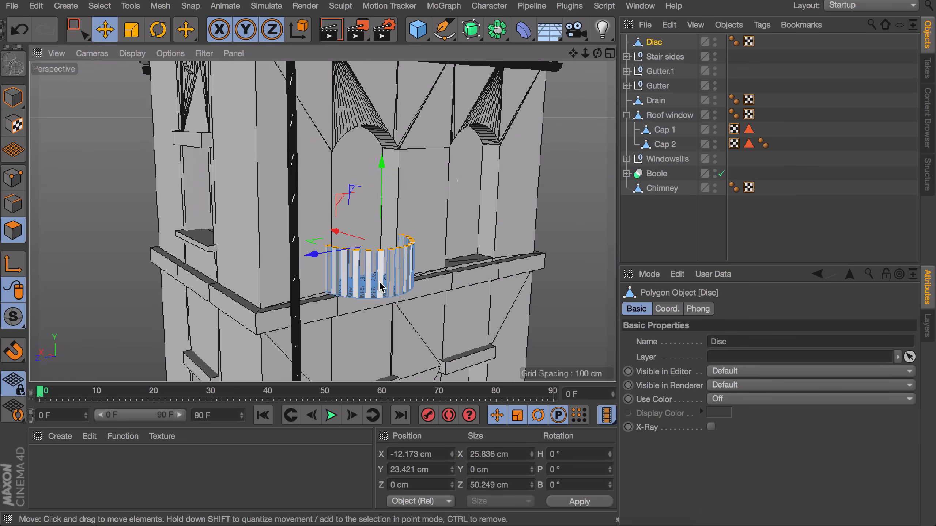
left_click_drag(385, 166, 385, 171)
key("super+z")
key("super+z")
Step: Duplicate the disc and extrude the original's selected rim polygons upward to form the balcony balusters
left_click_drag(380, 302, 382, 330, "alt")
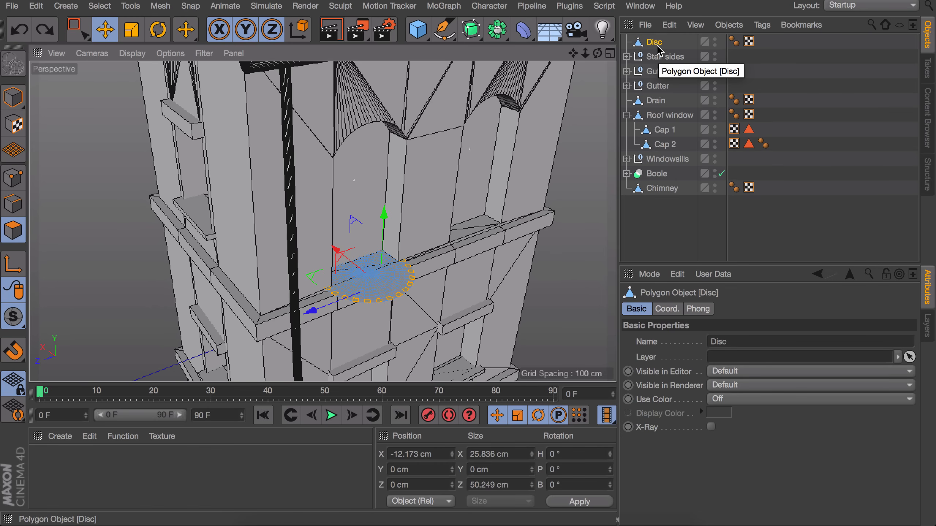
left_click_drag(657, 47, 656, 41)
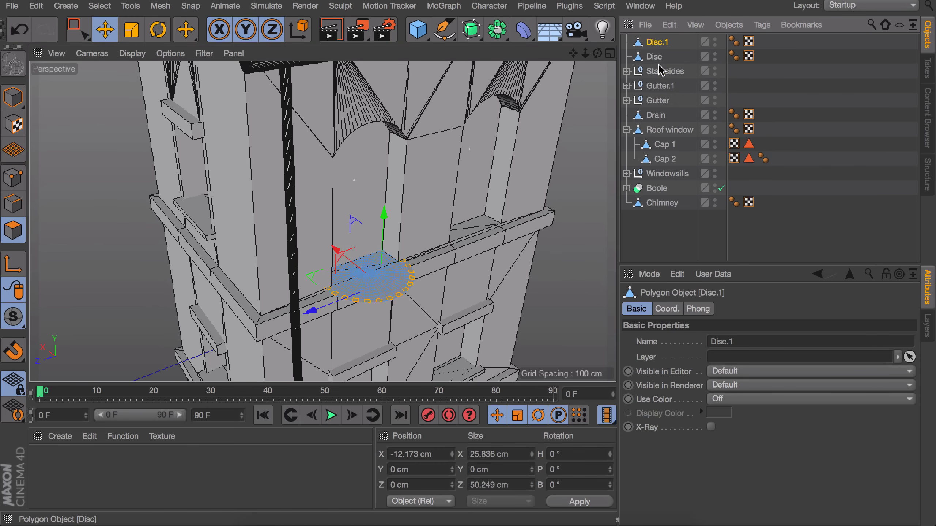
left_click(658, 57)
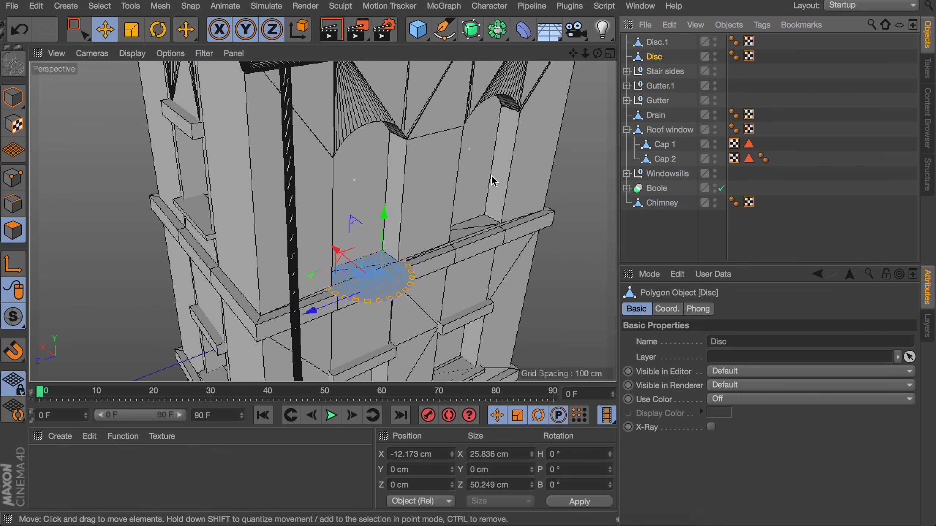
left_click_drag(385, 217, 385, 149)
scroll(387, 291, "up", 5)
left_click_drag(385, 225, 366, 205, "alt")
Step: Select all polygons of the duplicate disc and extrude them into a balcony floor slab about 2.3 cm thick
left_click(659, 43)
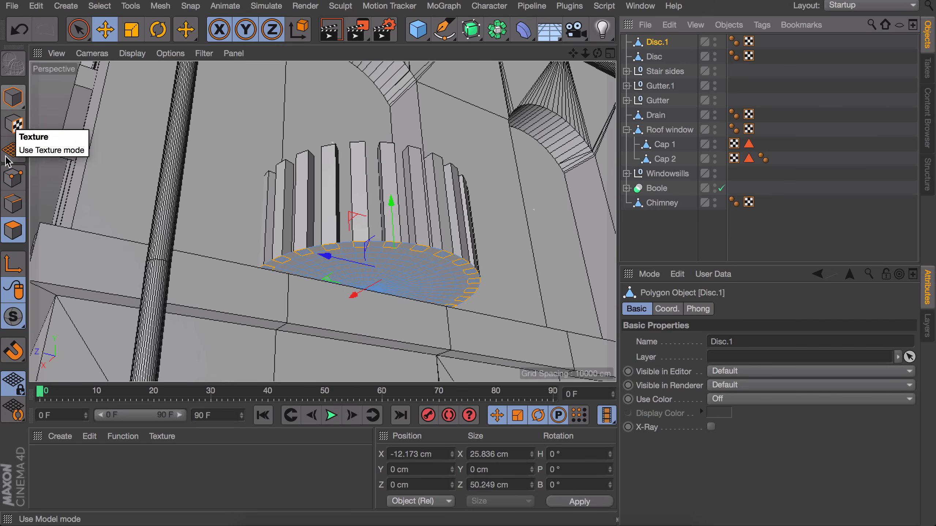
left_click(79, 30)
left_click_drag(78, 30, 99, 82)
left_click_drag(141, 189, 520, 380)
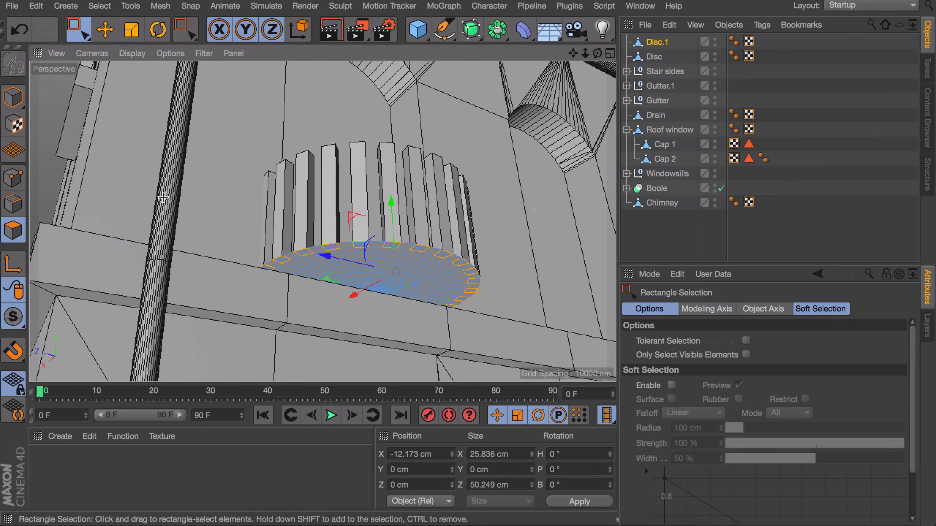
key("e")
mouse_move(365, 220)
left_mouse_down()
mouse_move(362, 258)
mouse_move(358, 230)
left_mouse_up()
left_click_drag(392, 265, 404, 340, "alt")
left_click_drag(374, 248, 367, 328, "alt")
Step: Copy the floor slab up to the top of the balusters, flip it 180° in pitch and seat it there
left_click(14, 98)
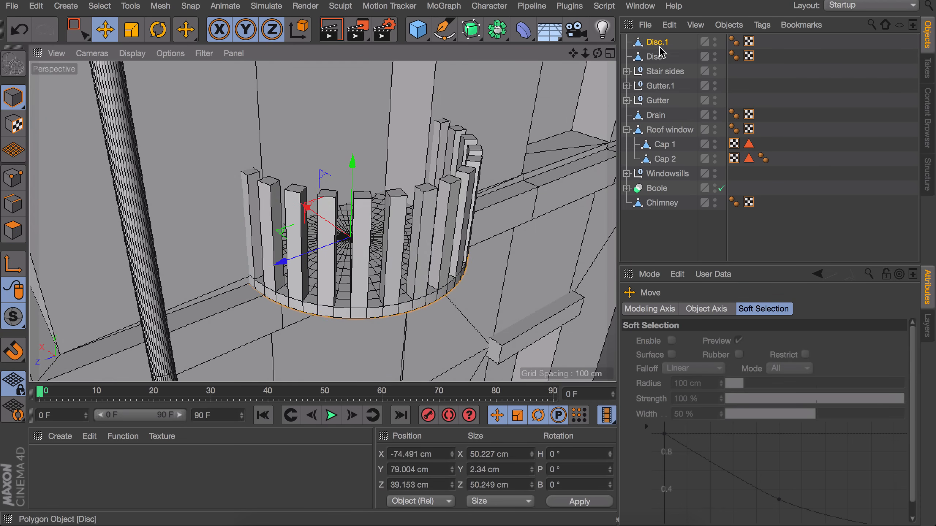
left_click(660, 42)
left_click_drag(351, 160, 350, 53, "ctrl")
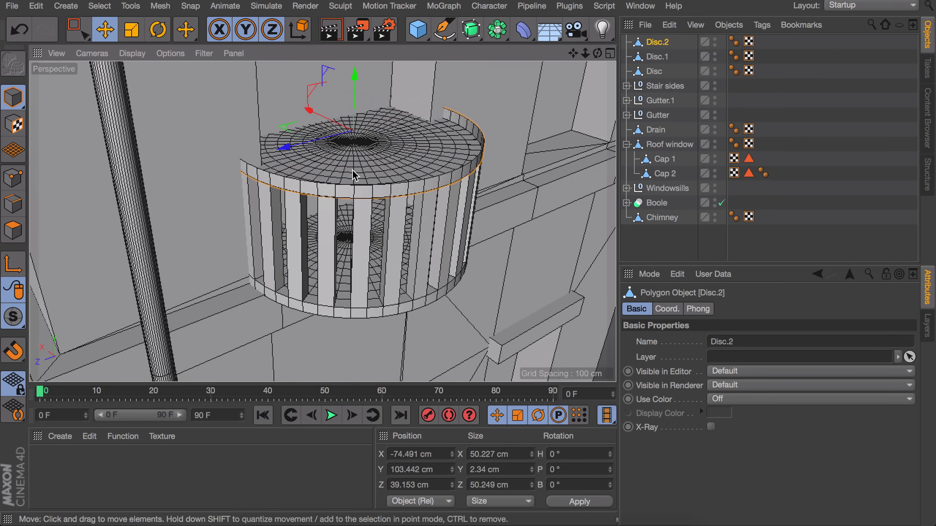
key("r")
middle_click_drag(338, 143, 335, 178, "alt")
left_click_drag(335, 180, 410, 197)
key("e")
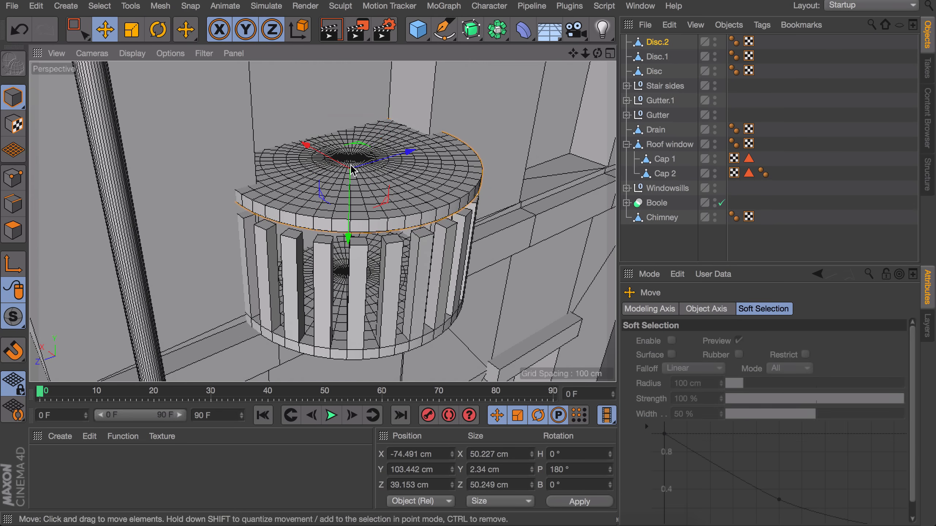
left_click_drag(349, 253, 394, 250)
Step: Delete the inner polygons of the top slab so only its outer ring is kept as a handrail
left_click(13, 230)
left_click(79, 30)
left_click_drag(82, 31, 120, 43)
mouse_move(295, 138)
left_mouse_down()
mouse_move(301, 133)
mouse_move(276, 167)
mouse_move(490, 148)
mouse_move(508, 173)
left_mouse_up()
key("Delete")
left_click_drag(277, 222, 462, 187)
mouse_move(415, 286)
left_mouse_down()
mouse_move(313, 258)
mouse_move(413, 250)
left_mouse_up()
left_click_drag(412, 261, 487, 183, "alt")
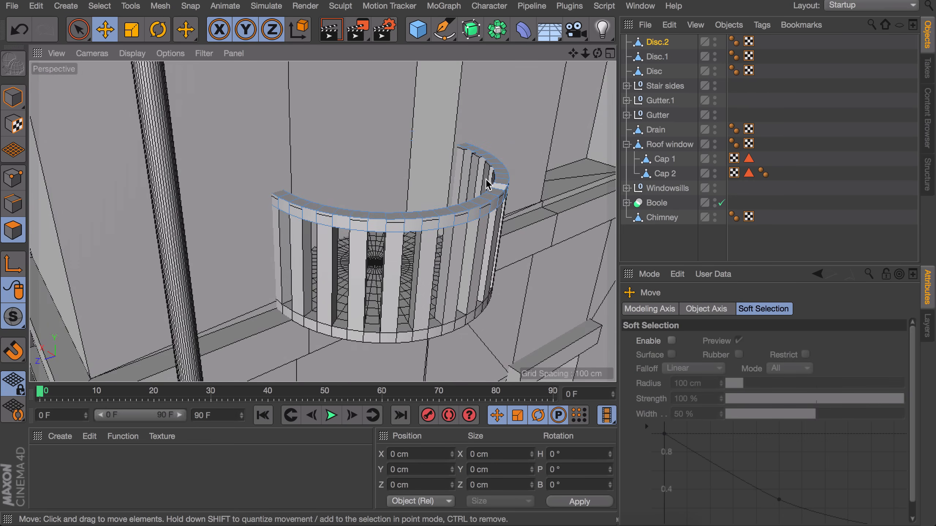
Step: Group the three balcony discs and duplicate the group to the neighbouring upper arched window
left_click(13, 97)
left_click_drag(376, 252, 377, 253)
scroll(466, 332, "down", 10)
left_click(545, 295)
left_click_drag(466, 334, 360, 265, "alt")
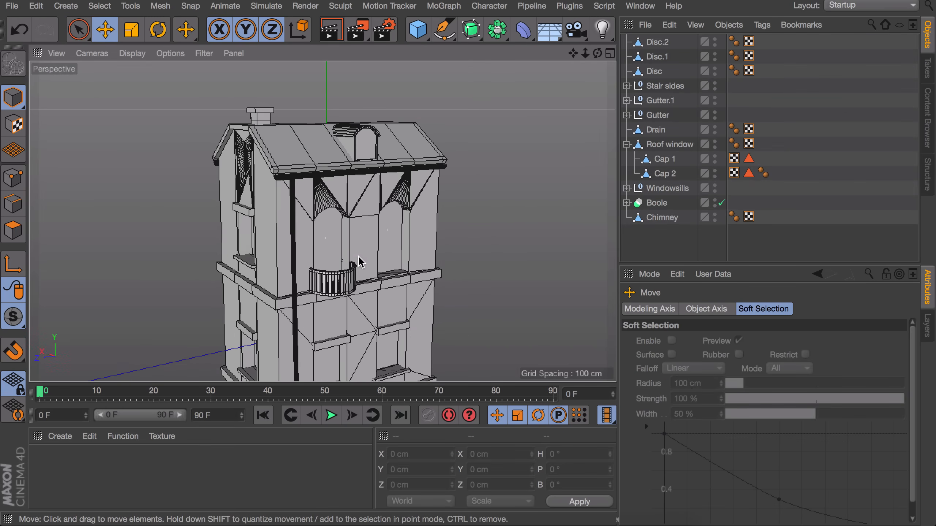
left_click(657, 42)
left_click(657, 56, "shift")
left_click(342, 282, "shift")
key("alt+g")
left_click_drag(258, 290, 315, 281, "ctrl")
left_click(479, 266)
Step: Add a cube at the building's side, about 147.7 cm in X, with 2 segments in X, Y and Z
middle_click_drag(426, 282, 440, 240, "alt")
scroll(441, 240, "down", 8)
middle_click_drag(388, 261, 357, 261, "alt")
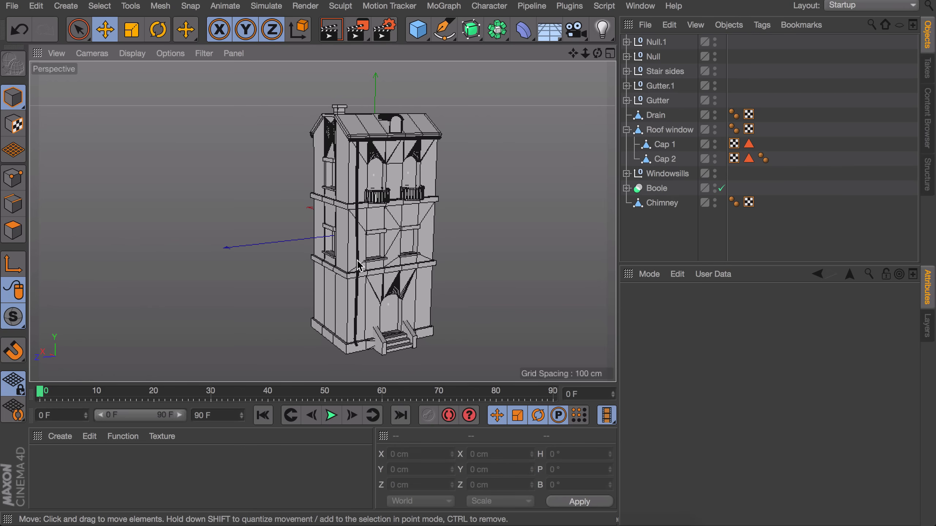
left_click(417, 37)
left_click_drag(447, 205, 283, 204)
left_click(836, 340)
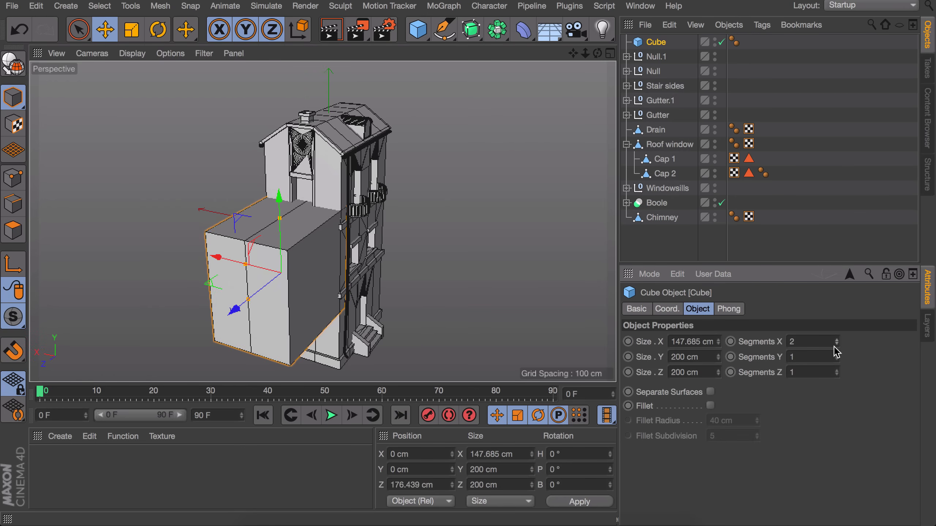
left_click(836, 370)
left_click_drag(236, 240, 254, 245, "alt")
middle_click_drag(254, 244, 316, 202, "alt")
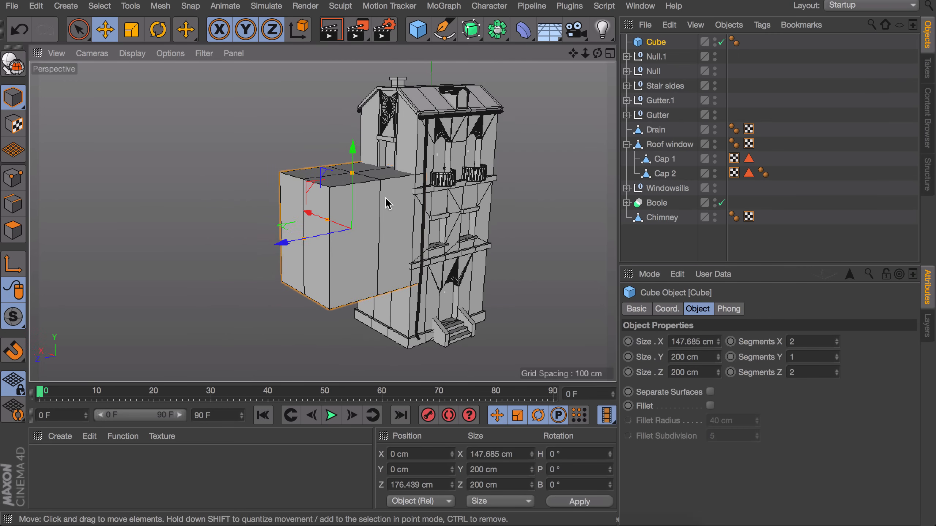
left_click(837, 355)
Step: Lower the cube to ground level and resize it to about 130.4 cm in Y and 251.2 cm in Z
left_click_drag(365, 213, 376, 197, "alt")
left_click_drag(346, 155, 346, 219)
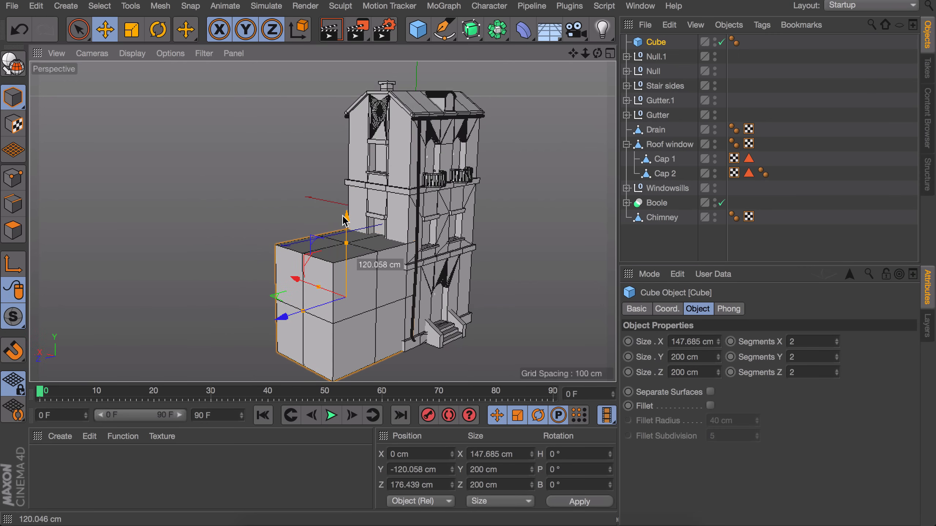
scroll(374, 256, "up", 2)
middle_click_drag(374, 255, 375, 228, "alt")
mouse_move(340, 207)
left_mouse_down()
mouse_move(340, 230)
mouse_move(336, 218)
mouse_move(354, 216)
left_mouse_up()
left_click_drag(250, 309, 217, 323)
left_click_drag(332, 258, 379, 243, "alt")
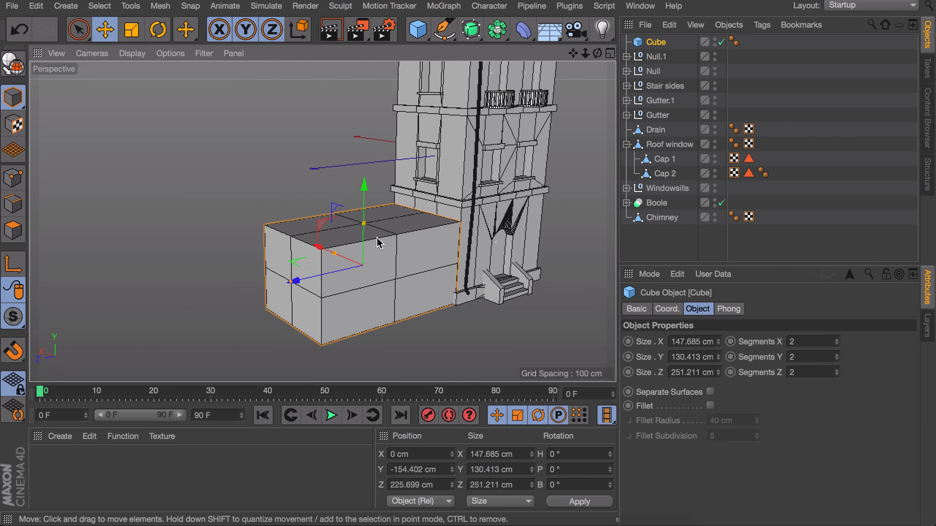
Step: Make the cube editable, raise its lengthwise top centre edges about 20 cm into a ridge, and delete its Phong tag
key("c")
left_click(12, 203)
left_click(386, 220)
left_click_drag(361, 146, 369, 138)
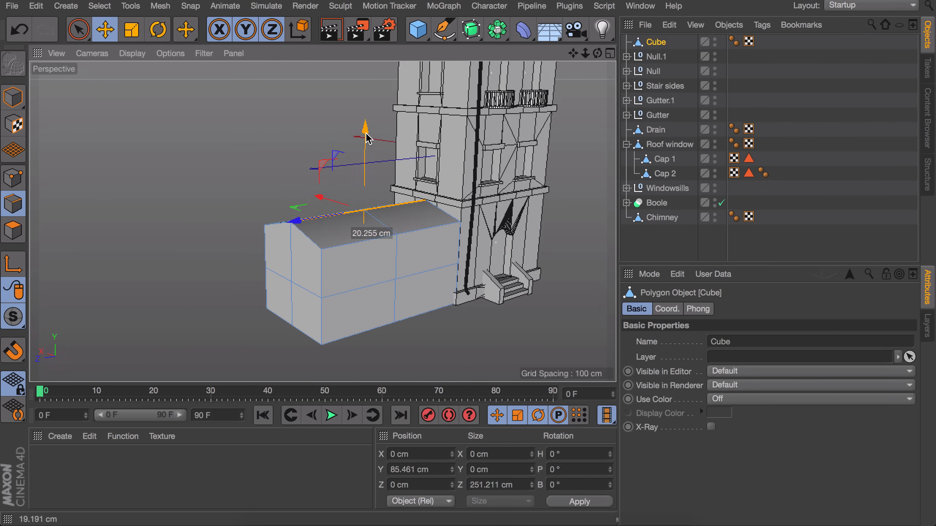
left_click(736, 42)
key("Delete")
Step: Lower the eave edges on both sides of the annex roof to about Y 43.6 cm
left_click_drag(320, 243, 132, 244, "alt")
left_click_drag(224, 146, 226, 167)
left_click_drag(203, 211, 334, 262, "alt")
Step: Select the annex's roof polygons and extrude them with a 5 cm offset
left_click(13, 230)
left_click(359, 226)
left_click(372, 223, "shift")
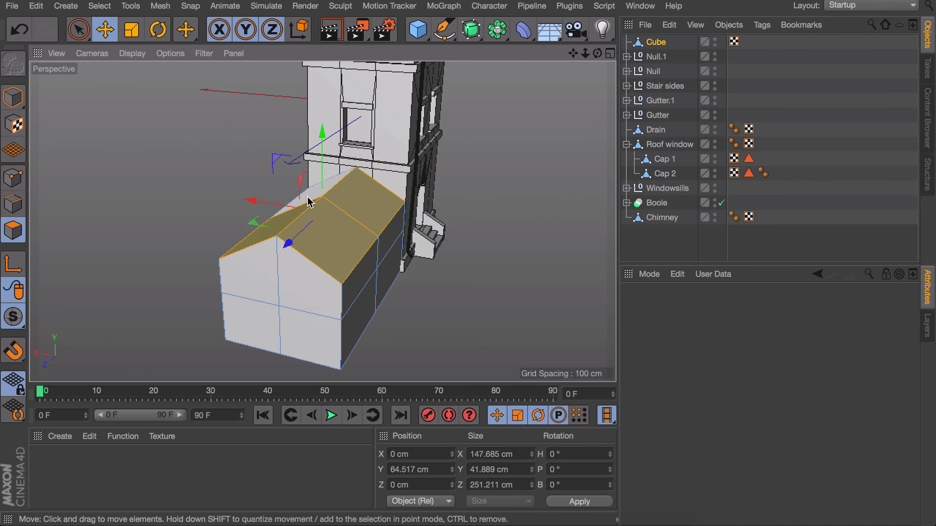
key("d")
left_click(718, 356)
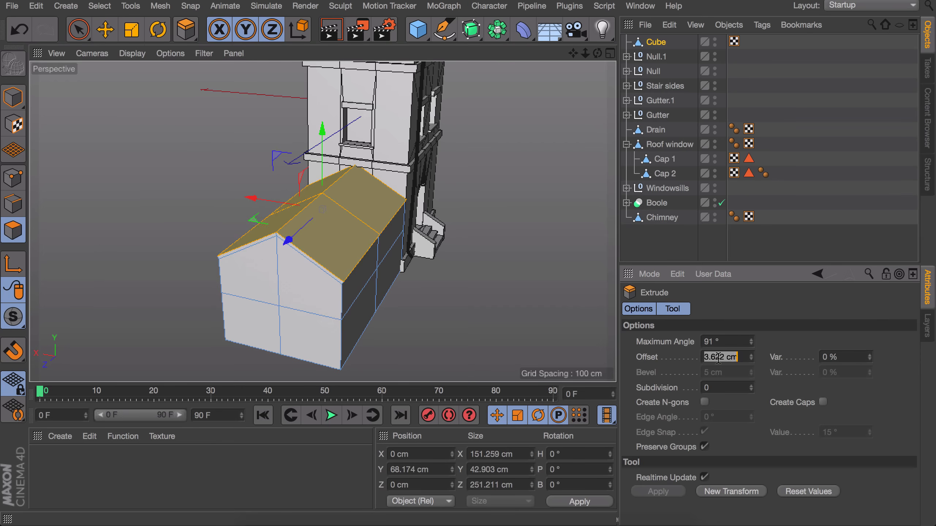
Step: Select the two roof-thickness faces on the annex's outer gable and extrude them outward about 5 cm
scroll(324, 241, "up", 3)
left_click(212, 245)
left_click(285, 249, "shift")
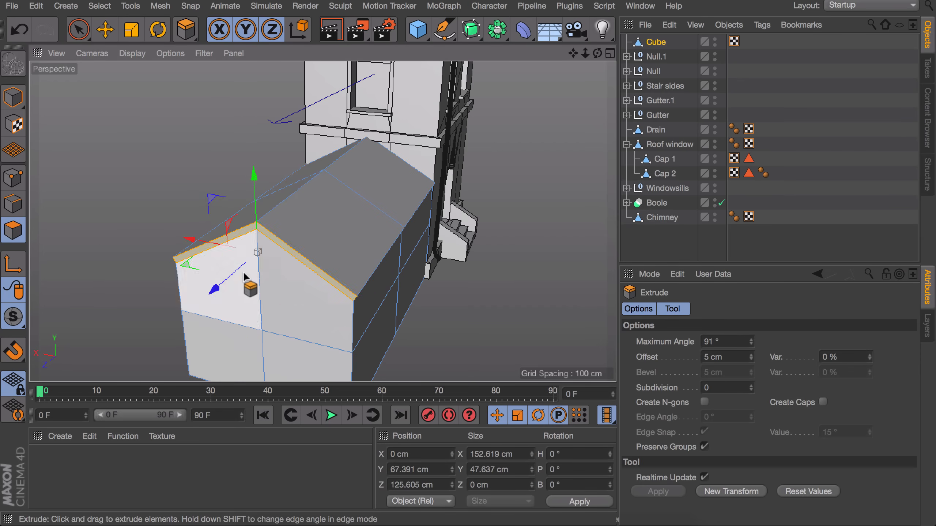
left_click_drag(218, 290, 212, 295, "ctrl")
key("e")
left_click_drag(516, 282, 366, 228, "alt")
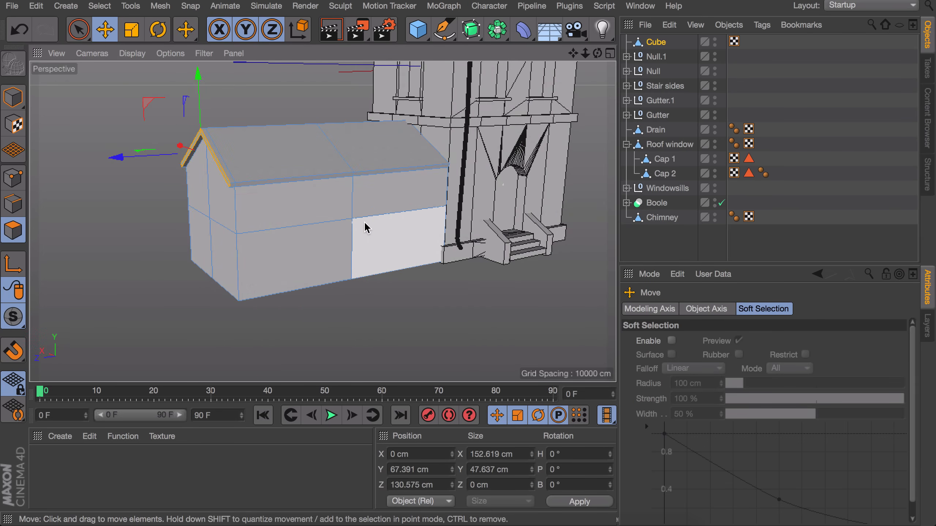
Step: Raise the horizontal middle edges of the annex's long front wall to about Y 26.3 cm
left_click(320, 211)
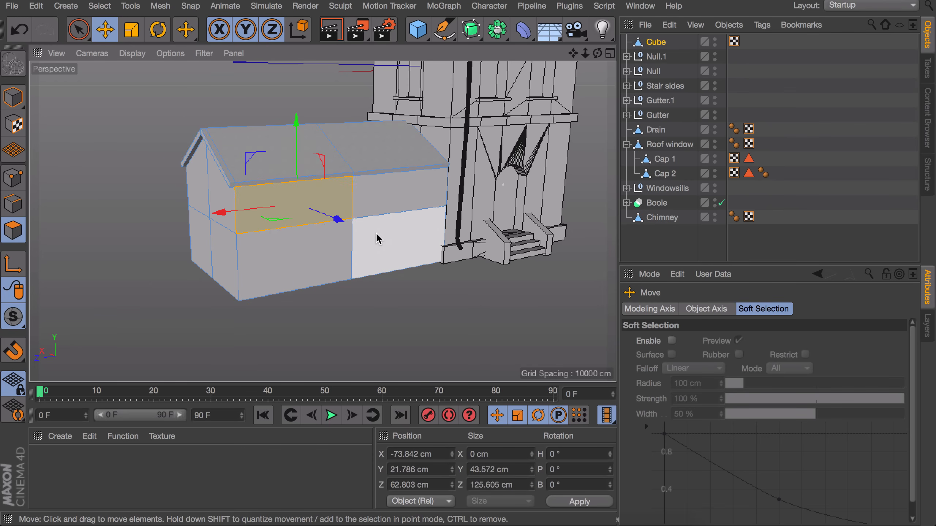
key("Return")
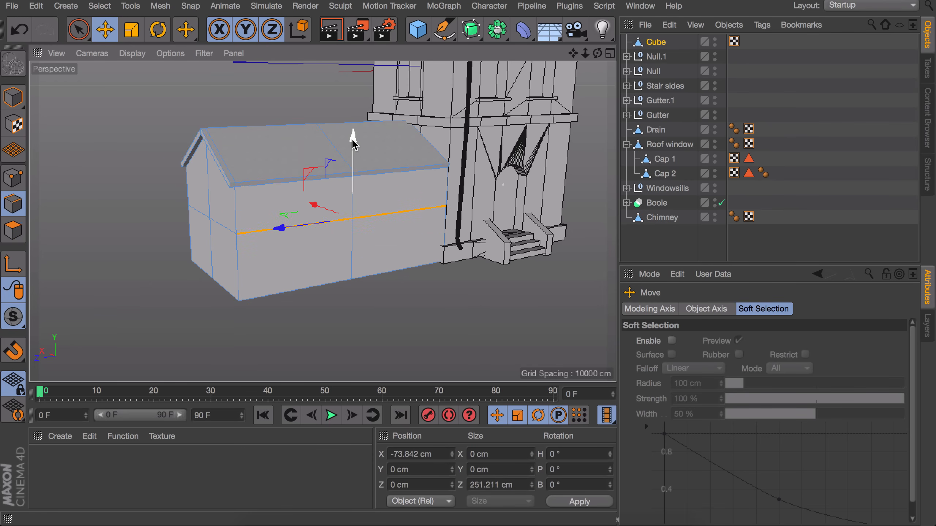
scroll(372, 249, "up", 4)
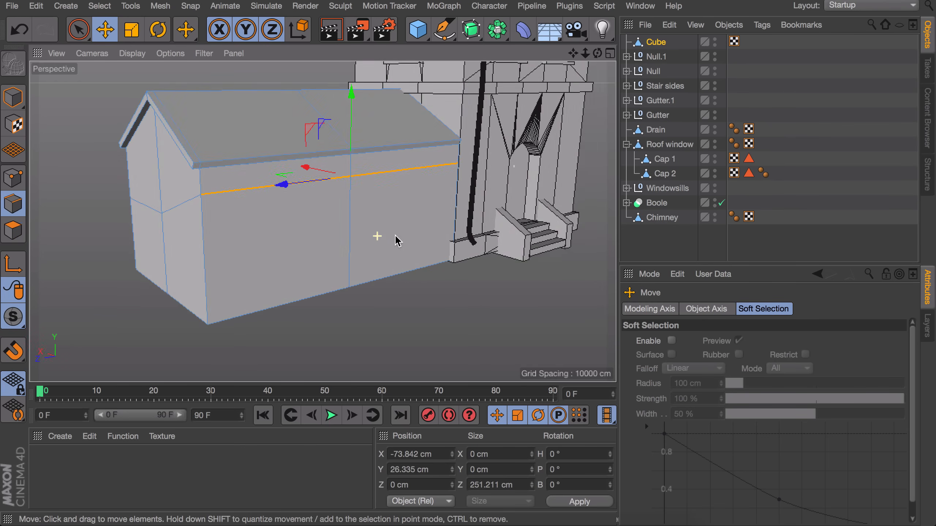
Step: Form a door panel about 43 cm wide and 91.5 cm high in the annex wall nearest the building, and select its top edge
left_click(13, 230)
left_click(421, 233)
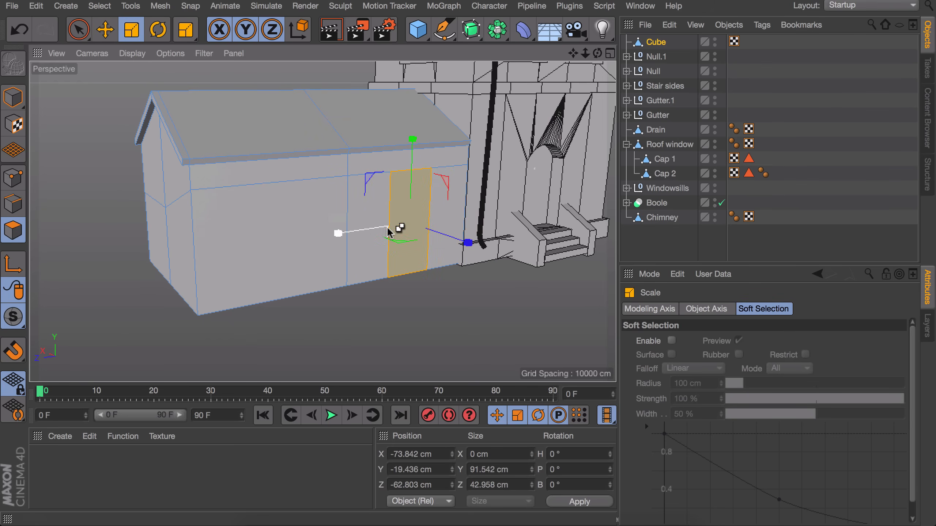
left_click(13, 205)
left_click(410, 172)
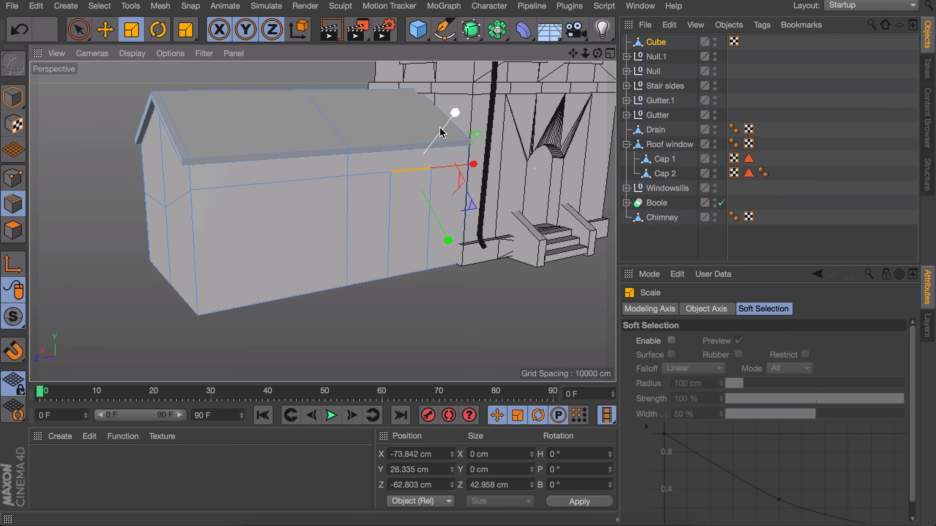
Step: Set the pitch of the doorway top edge's axis to 0° and lower the edge, making the doorway about 60 cm high
key("e")
left_click(562, 454)
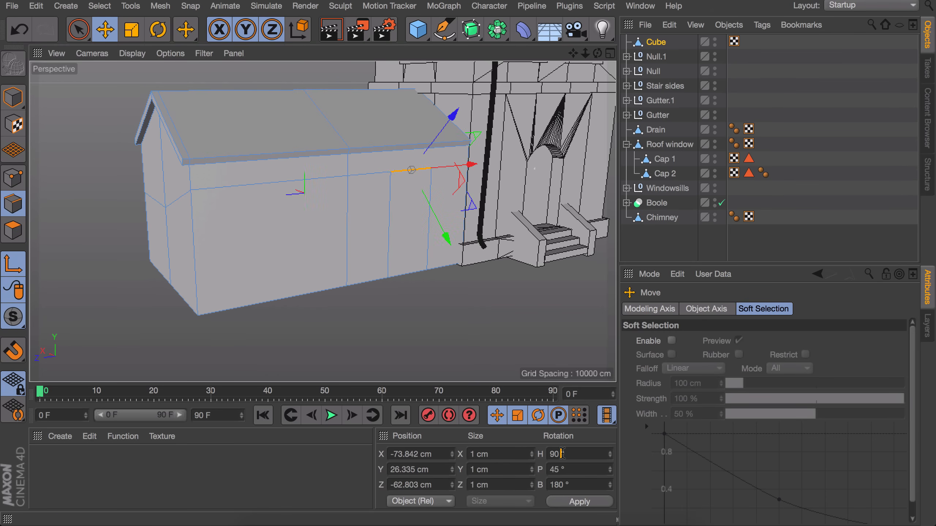
key("Tab")
type("0")
key("Return")
left_click(13, 264)
left_click_drag(414, 85, 416, 121)
Step: Widen the doorway polygon to about 57 cm and push it about 20 cm into the wall
right_click_drag(432, 253, 437, 229, "alt")
left_click_drag(437, 229, 402, 227, "alt")
left_click(14, 230)
key("t")
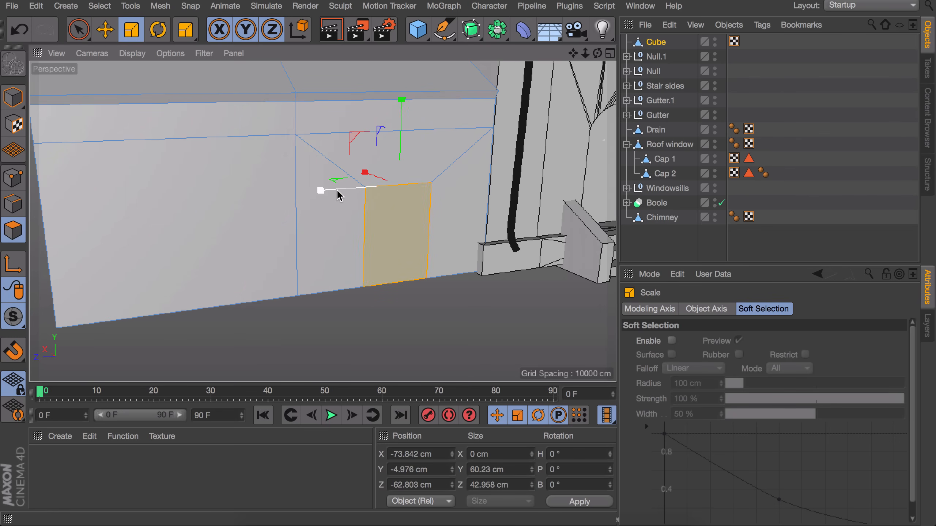
left_click_drag(300, 194, 414, 203, "alt")
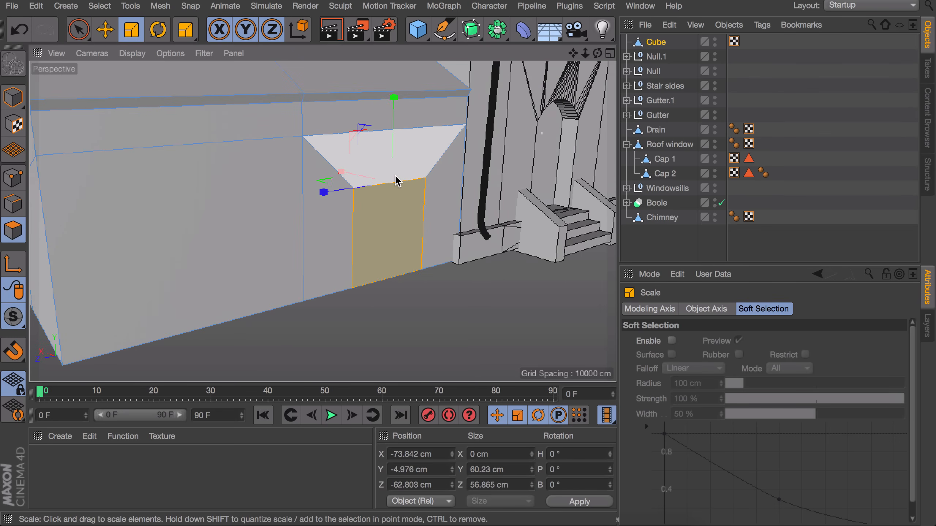
key("e")
left_click_drag(344, 172, 325, 170)
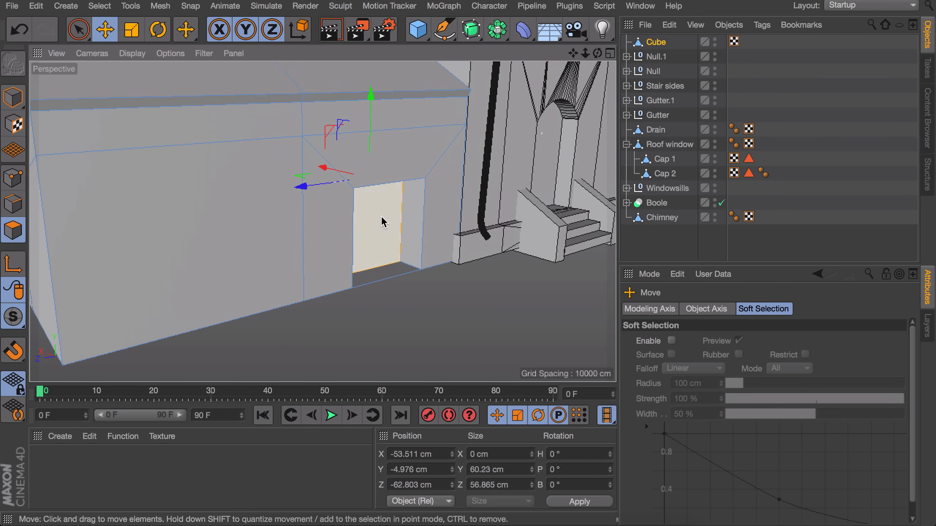
Step: Split the recessed door into two leaves with a centre strip about 1.2 cm wide, pushed in about 2.3 cm
right_click_drag(382, 218, 371, 188, "alt")
left_click_drag(371, 188, 297, 161, "alt")
key("ctrl+z")
key("ctrl+z")
key("ctrl+z")
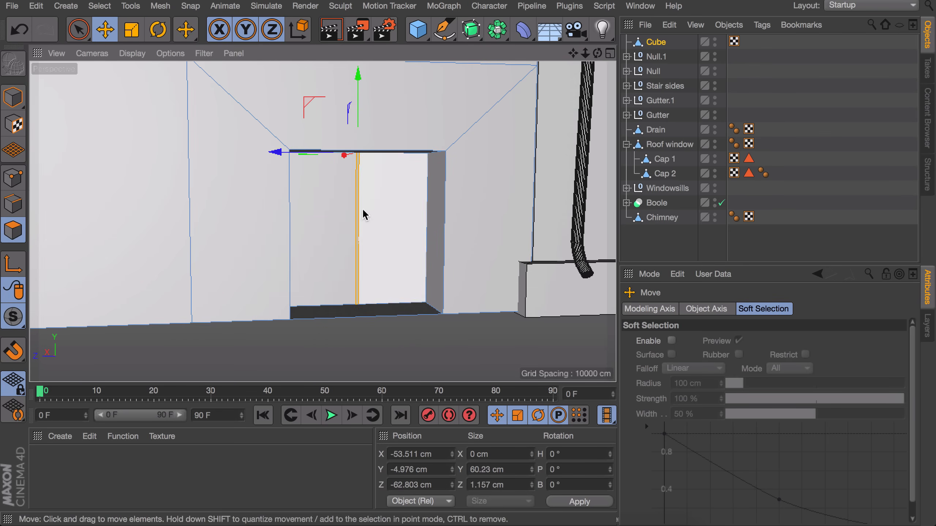
left_click_drag(342, 194, 379, 203, "alt")
left_click_drag(326, 143, 324, 142)
right_click_drag(345, 213, 344, 272, "alt")
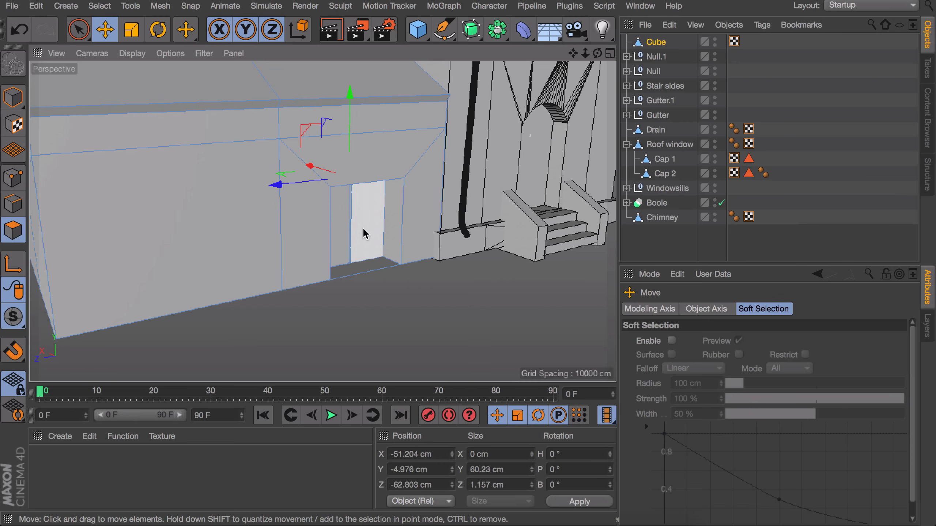
Step: Inset the right door leaf about 10 cm and shrink the inner polygon to about 12 × 5 cm beside the centre strip
left_click(382, 195)
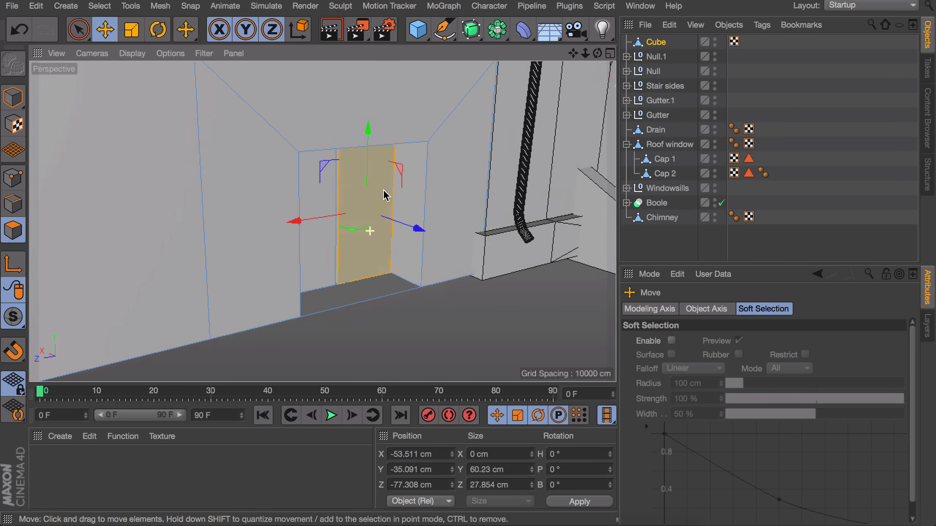
key("i")
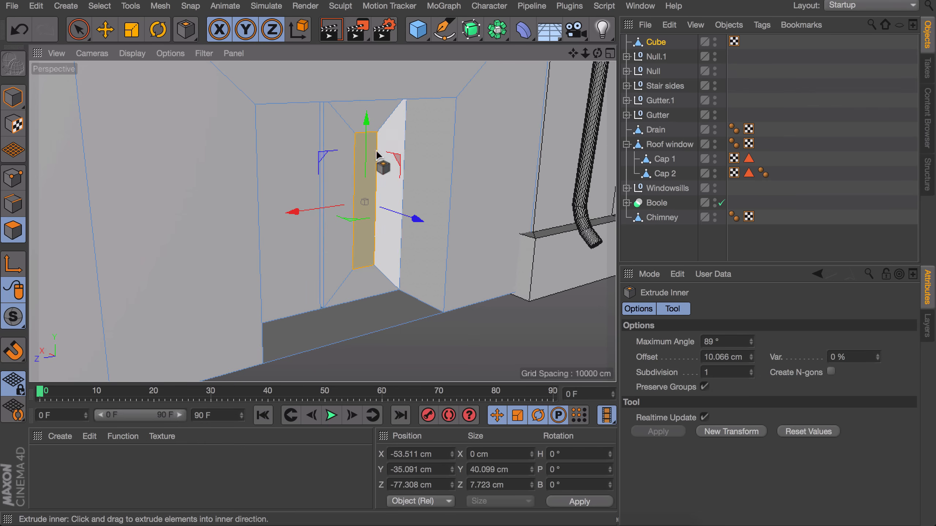
key("t")
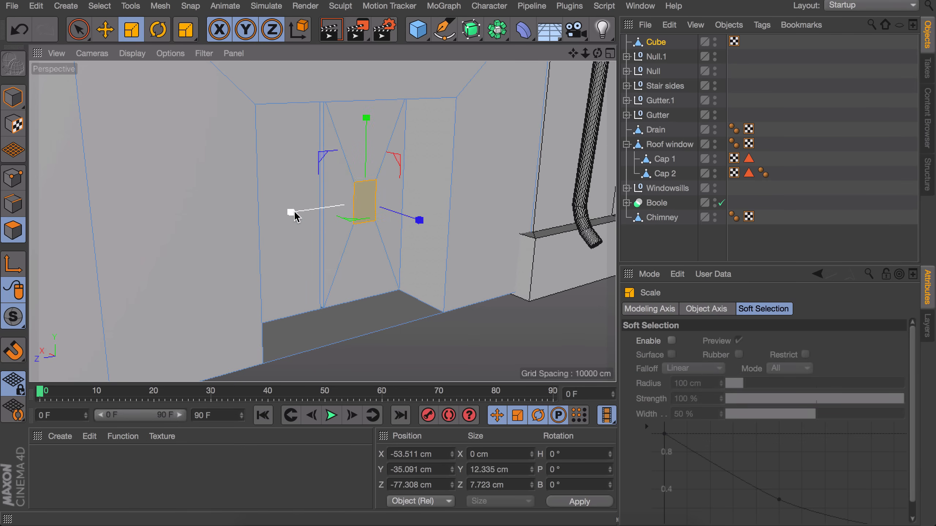
key("e")
left_click_drag(315, 213, 277, 218)
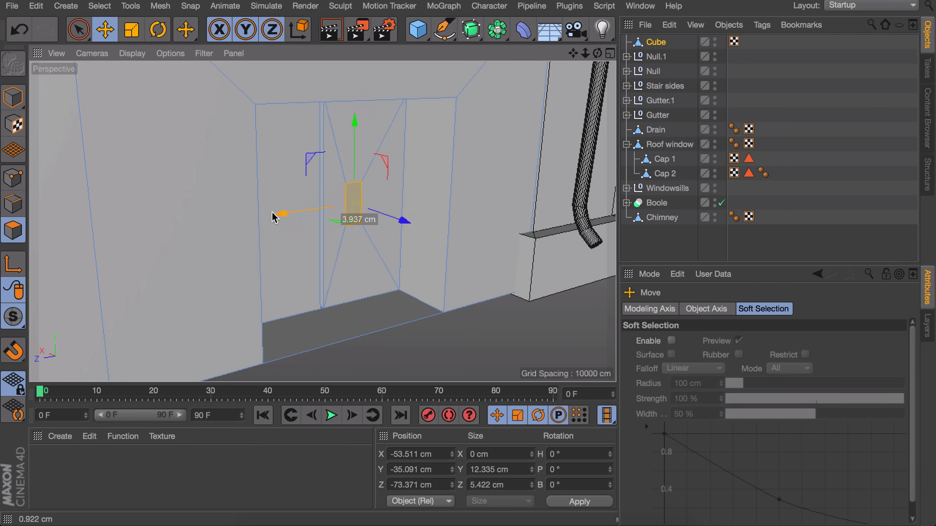
Step: Inset the large front wall polygon by about 14 cm and extrude it inward about 6 cm as a shop window recess
left_click_drag(347, 221, 370, 233, "alt")
mouse_move(372, 225)
right_mouse_down("alt")
mouse_move(373, 287)
mouse_move(389, 248)
right_mouse_up("alt")
middle_click_drag(389, 249, 411, 235, "alt")
left_click_drag(411, 235, 382, 228, "alt")
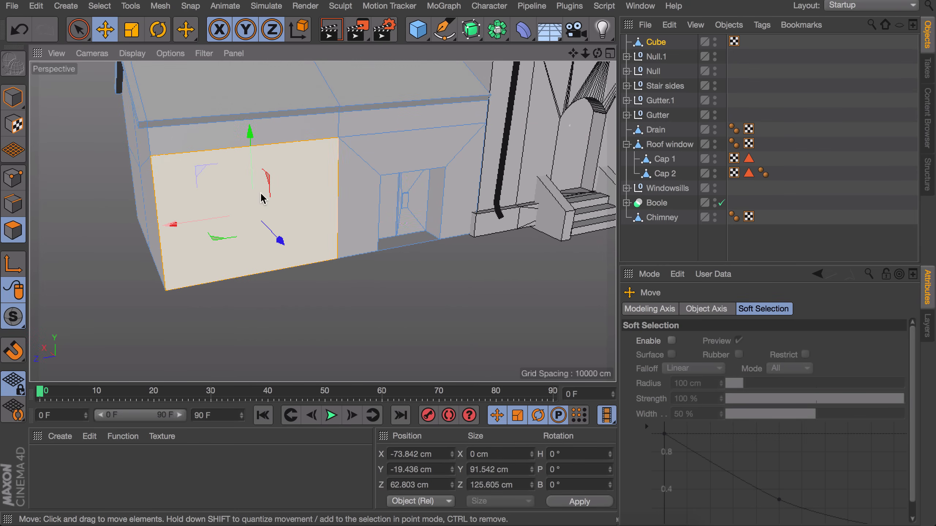
key("i")
left_click(253, 213)
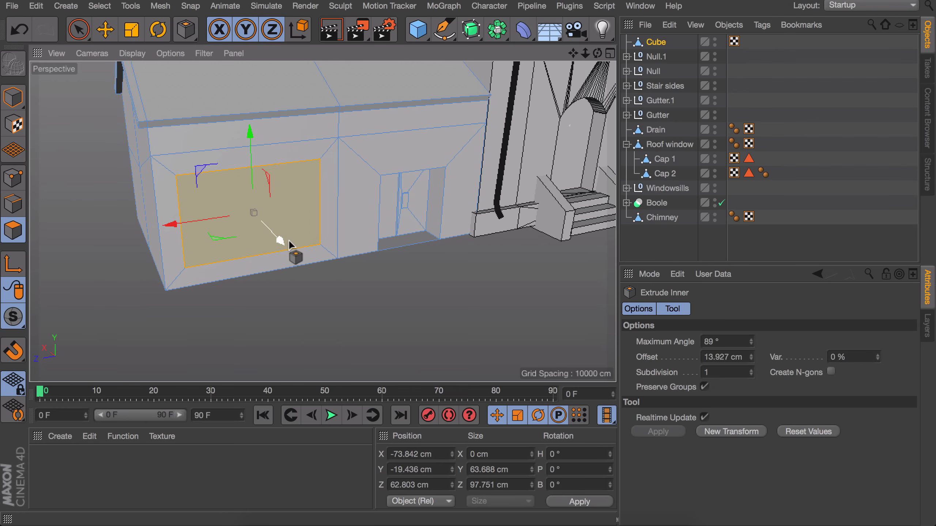
left_click_drag(280, 242, 276, 238)
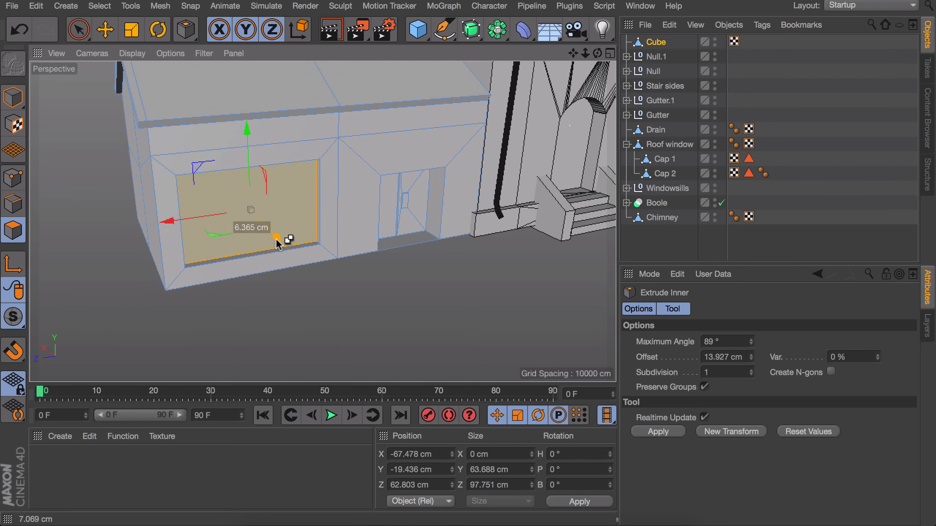
Step: Extrude the window recess's bottom face up about 2 cm and its front strip outward about 3 cm to form a sill
scroll(250, 253, "up", 5)
key("e")
left_click(240, 254)
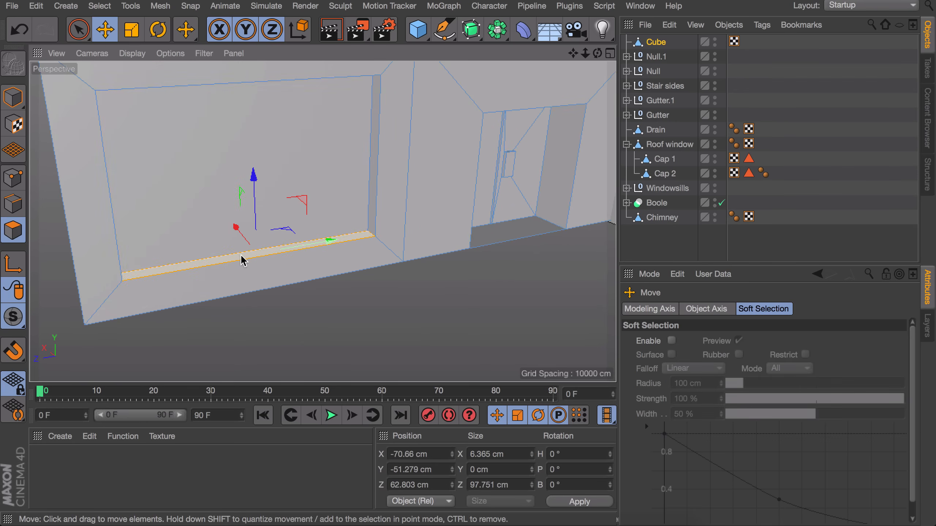
left_click_drag(257, 196, 258, 192)
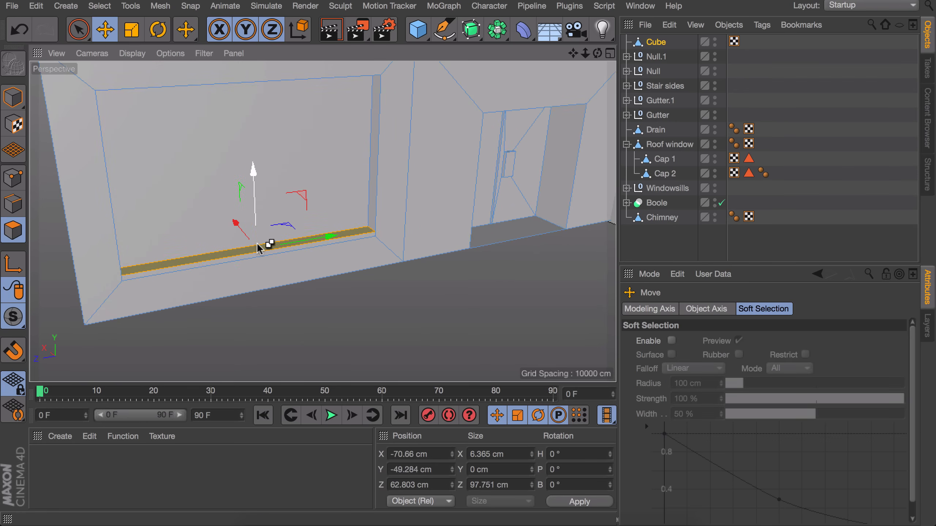
left_click(267, 261)
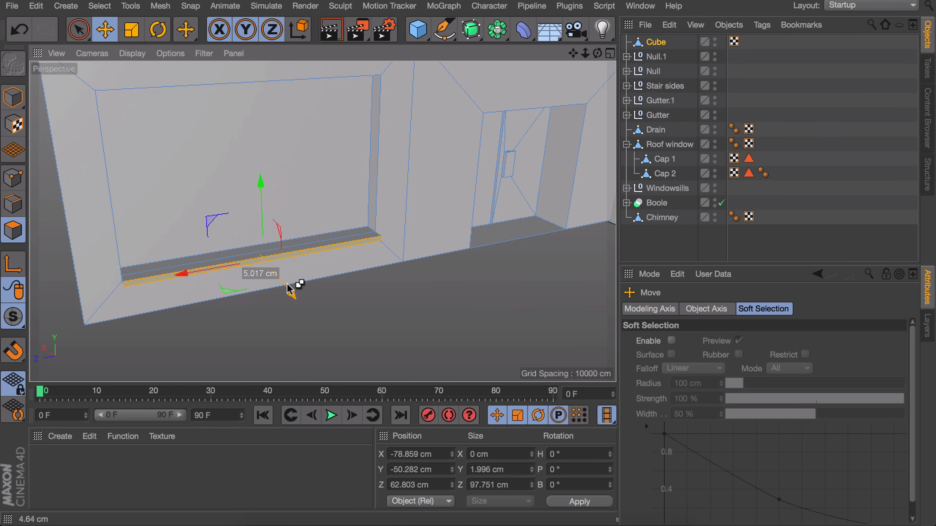
left_click_drag(289, 287, 326, 287, "alt")
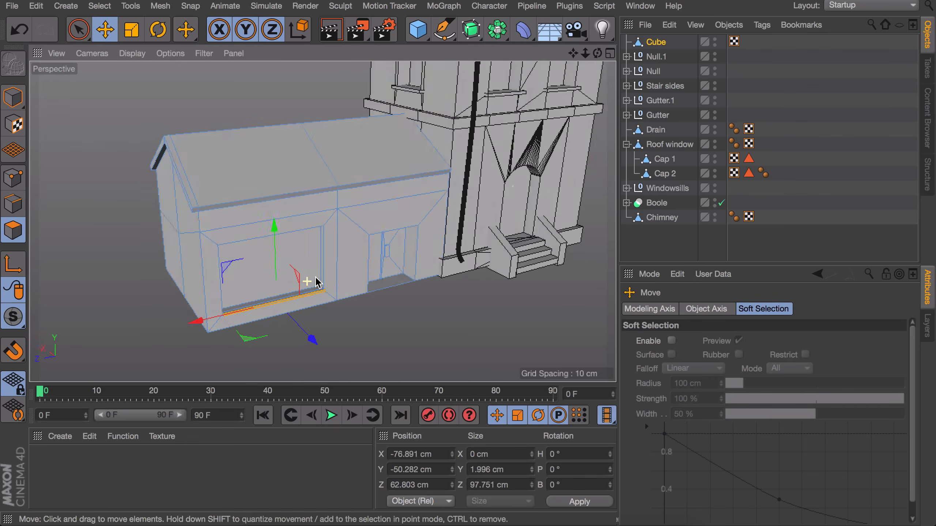
Step: Add a cube and shape it into a signboard about 3.5 × 18.6 × 112 cm, placed above the shop window
left_click(418, 30)
scroll(402, 275, "down", 5)
left_click_drag(364, 174, 270, 188)
left_click(13, 97)
left_click_drag(316, 168, 338, 173)
left_click_drag(340, 130, 340, 165)
left_click_drag(340, 92, 340, 152)
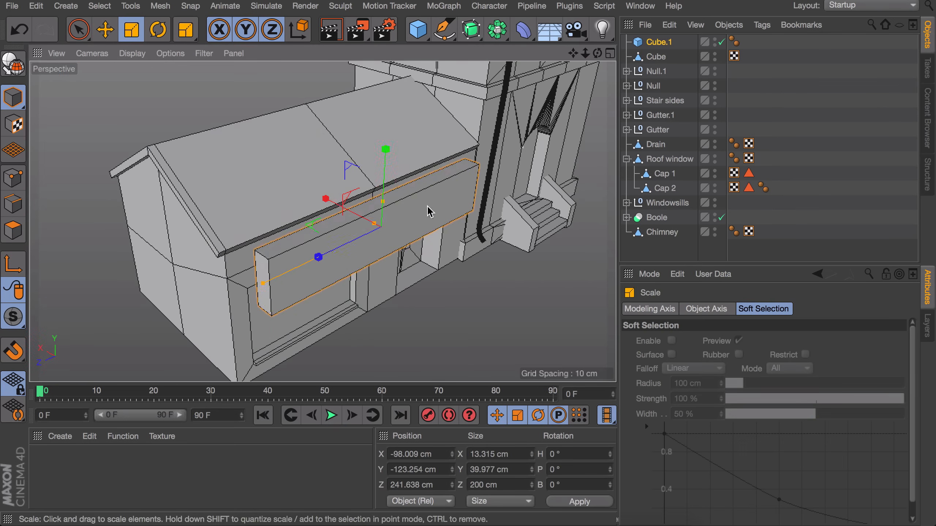
left_click_drag(326, 208, 312, 199)
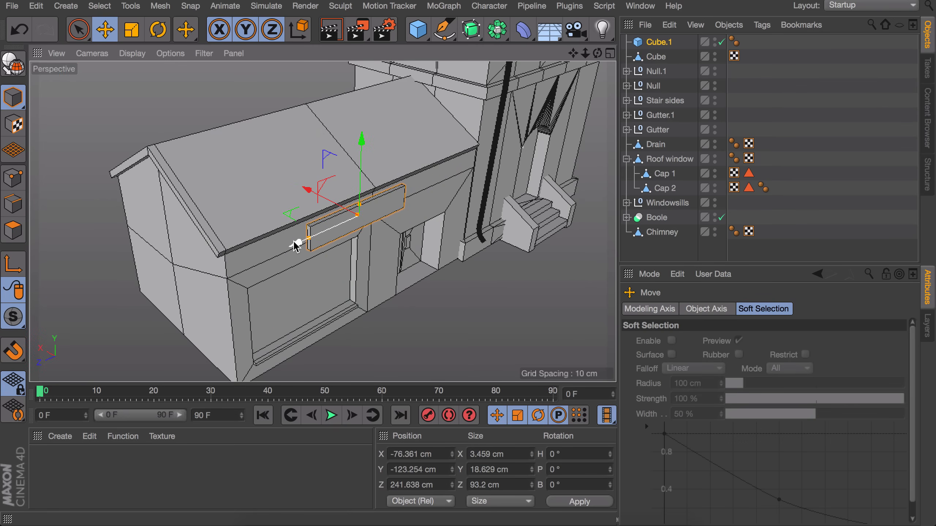
left_click_drag(296, 245, 284, 251)
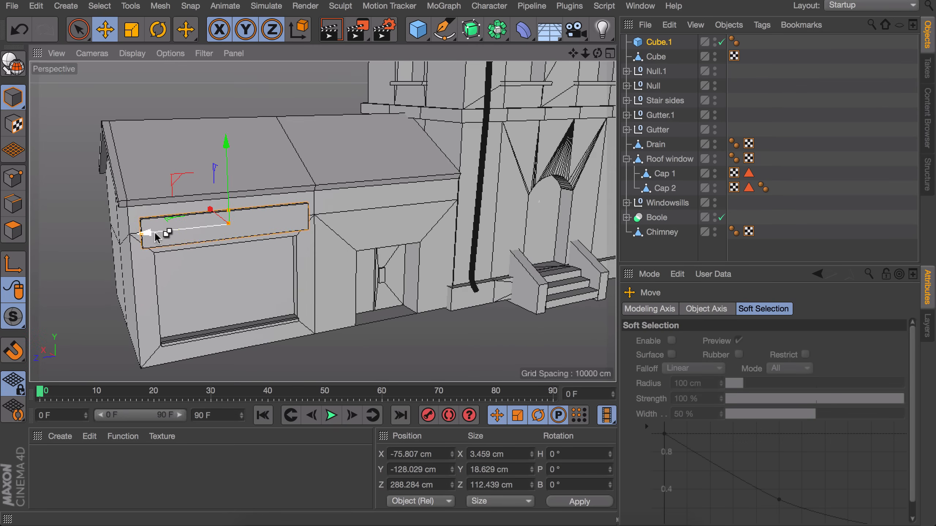
Step: Duplicate the signboard, rotate the copy 90°, shrink it to about 15.5 × 46 cm, and place it projecting from the wall near the drainpipe
key("r")
left_click_drag(406, 174, 390, 207)
key("e")
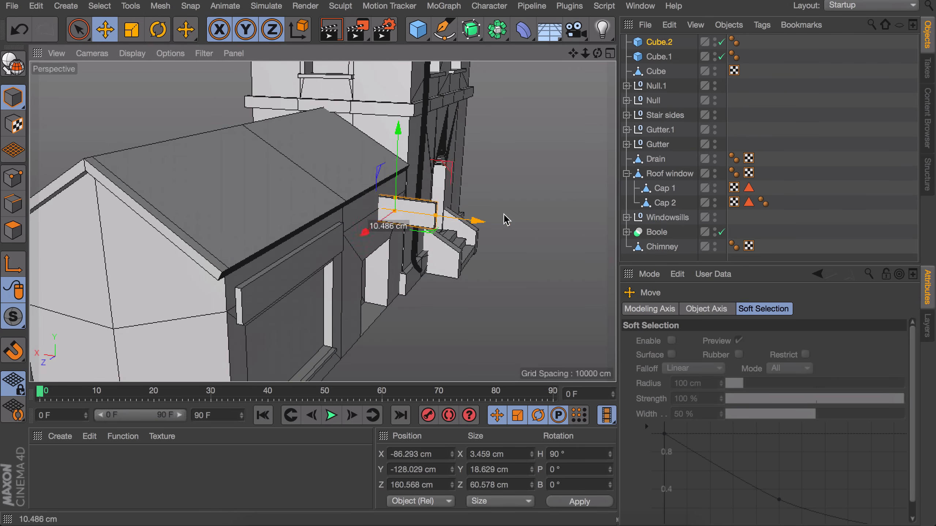
mouse_move(505, 220)
left_mouse_down()
mouse_move(461, 221)
mouse_move(490, 221)
left_mouse_up()
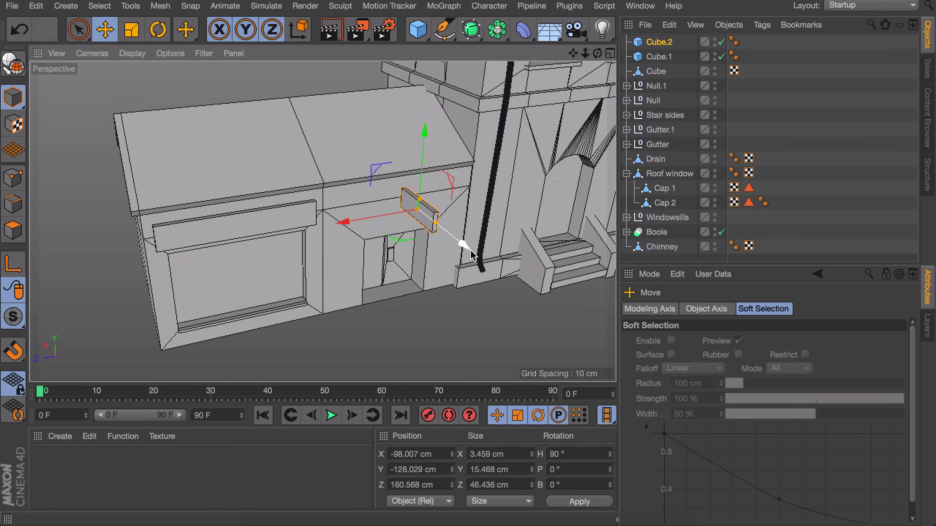
left_click_drag(464, 247, 382, 217)
mouse_move(351, 207)
left_mouse_down("alt")
mouse_move(464, 168)
mouse_move(348, 215)
left_mouse_up("alt")
left_click_drag(293, 207, 324, 216, "alt")
Step: Add a Text spline, rotate its heading to -90°, and move it out in front of the building
left_click(444, 29)
left_click(420, 30)
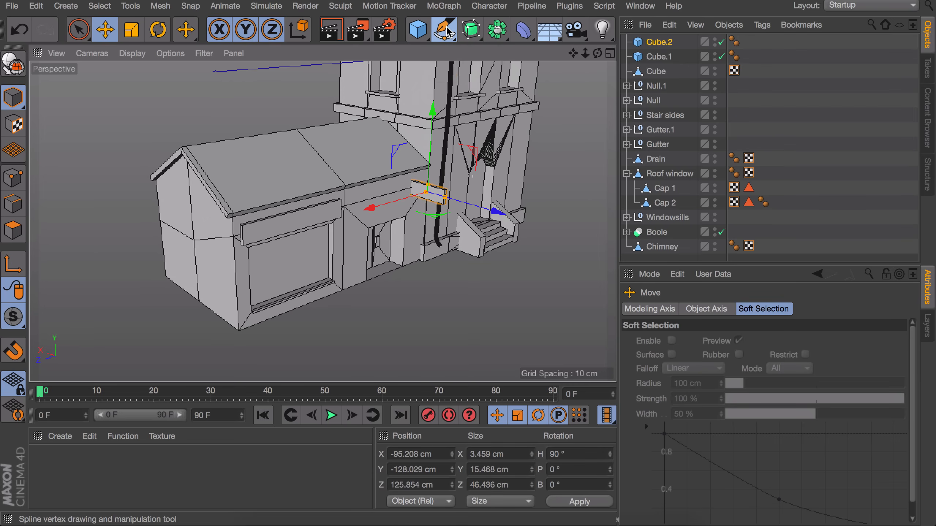
left_click(445, 29)
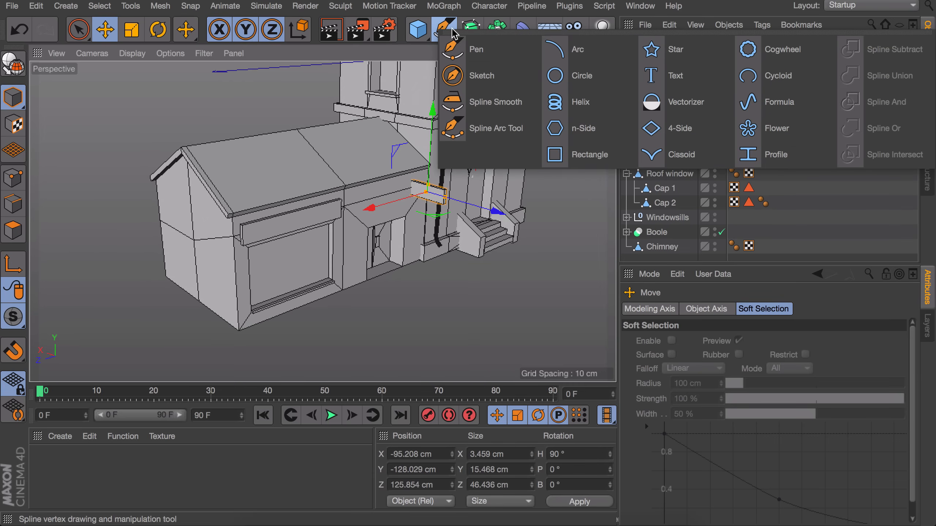
left_click(659, 78)
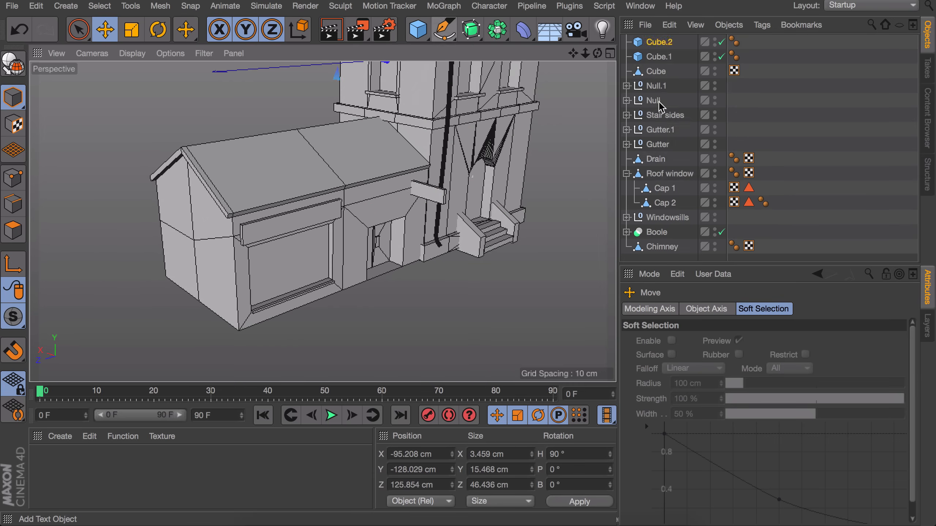
scroll(285, 220, "down", 5)
key("r")
left_click_drag(284, 218, 191, 223, "shift")
key("e")
left_click_drag(336, 190, 42, 286)
Step: Change the text to FLOWERS and scale it down to about 20 cm high
key("t")
key("e")
left_click(654, 42)
left_click(713, 356)
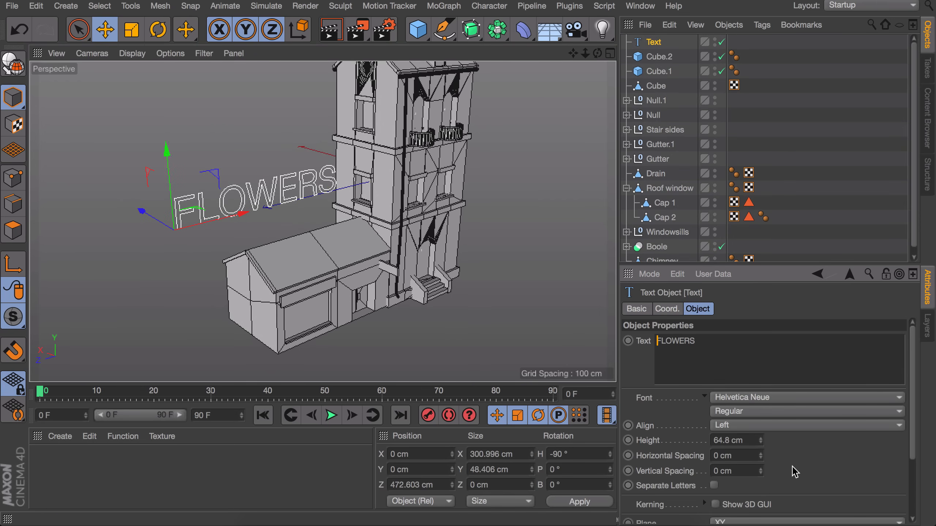
type("tt")
left_click_drag(245, 235, 125, 318)
key("e")
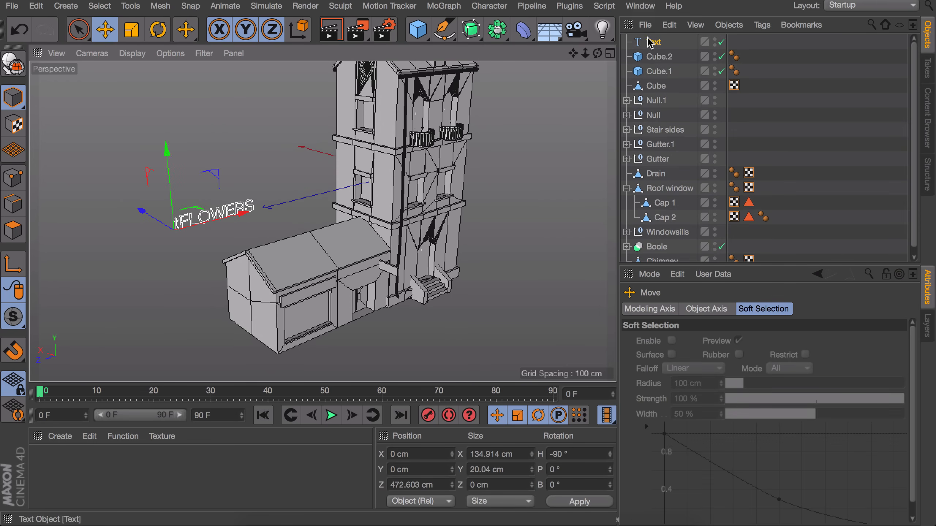
left_click(650, 41)
left_click(778, 340)
key("BackSpace")
Step: Move the FLOWERS text down to the shop front, near the signboard above the window
left_click(653, 42)
left_click_drag(167, 150, 169, 203)
left_click_drag(142, 262, 201, 300)
left_click_drag(297, 298, 353, 278)
left_click_drag(288, 221, 287, 238)
left_click_drag(252, 292, 231, 294)
left_click_drag(271, 224, 272, 244)
left_click_drag(301, 338, 328, 337, "alt")
scroll(302, 337, "up", 5)
left_click_drag(277, 300, 234, 290)
left_click_drag(285, 273, 303, 256)
Step: Scale the FLOWERS text to about 74 × 12 cm and position it on the front of the signboard
key("t")
left_click_drag(293, 269, 147, 284)
scroll(148, 280, "up", 5)
key("e")
left_click_drag(132, 136, 133, 156)
left_click_drag(179, 233, 209, 230)
left_click_drag(362, 217, 409, 216, "alt")
key("t")
key("e")
left_click_drag(180, 153, 180, 150)
left_click_drag(259, 223, 276, 220)
Step: Set the text's horizontal spacing to 4 cm and shift it sideways to centre it on the signboard
left_click(653, 42)
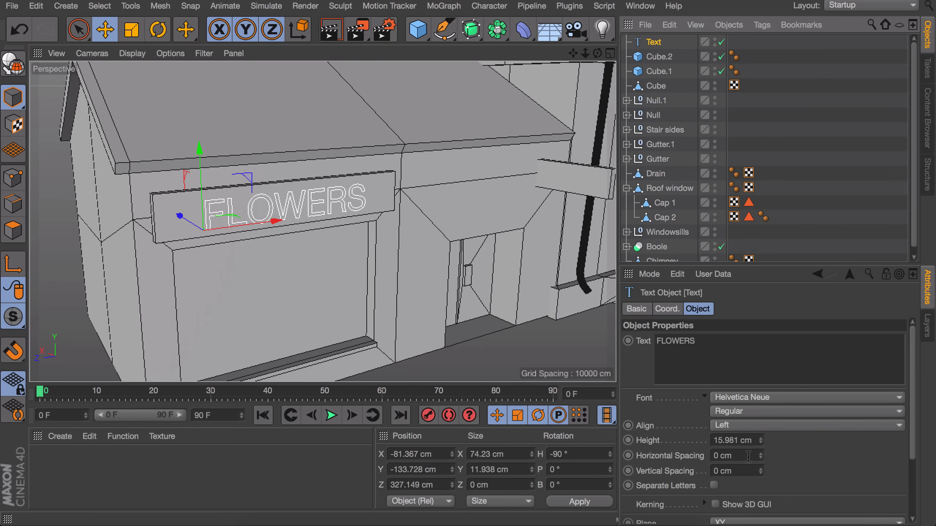
left_click(761, 453)
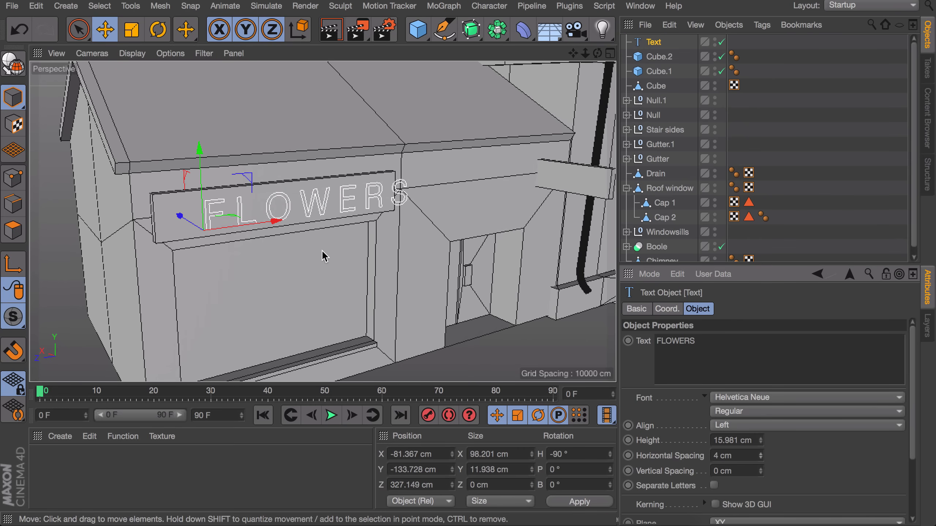
left_click_drag(272, 221, 246, 223)
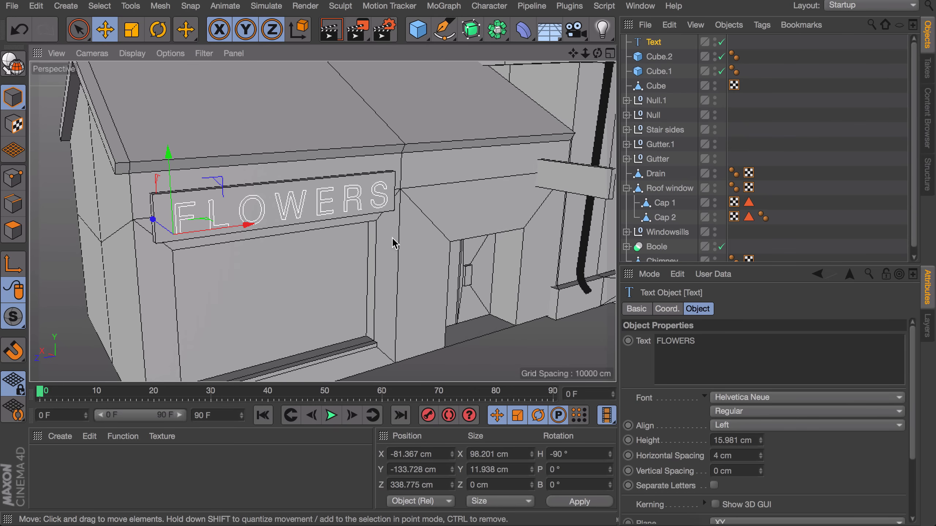
Step: Put the text under an Extrude object, set its Z movement to 0 cm, and adjust the X movement for the letter depth
left_click(471, 29)
left_click(639, 44)
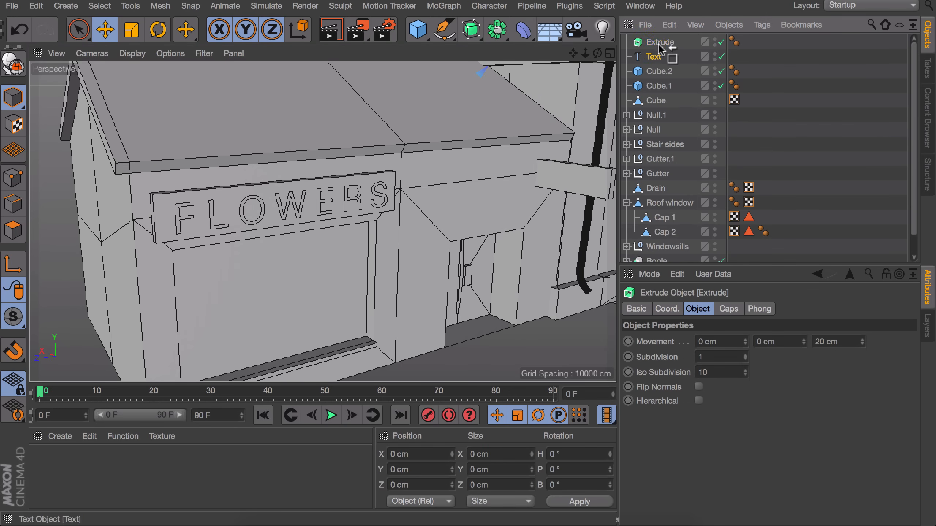
left_click_drag(652, 58, 657, 44)
double_click(836, 342)
type("0")
left_click(804, 339)
left_click(746, 340)
left_click(745, 340)
Step: Move the extruded FLOWERS text about 2 cm back against the face of the signboard
left_click_drag(324, 225, 396, 255, "alt")
left_click(662, 56)
left_click_drag(236, 311, 239, 311)
left_click_drag(375, 276, 314, 244, "alt")
scroll(313, 244, "down", 5)
Step: Duplicate the extruded FLOWERS text, rotate the copy to match the projecting sign, and move it over to that sign
left_click(660, 42)
left_click_drag(409, 74, 365, 106, "alt")
scroll(425, 119, "down", 5)
key("r")
left_click_drag(434, 108, 376, 105)
left_click(662, 56)
key("e")
left_click_drag(325, 137, 461, 186)
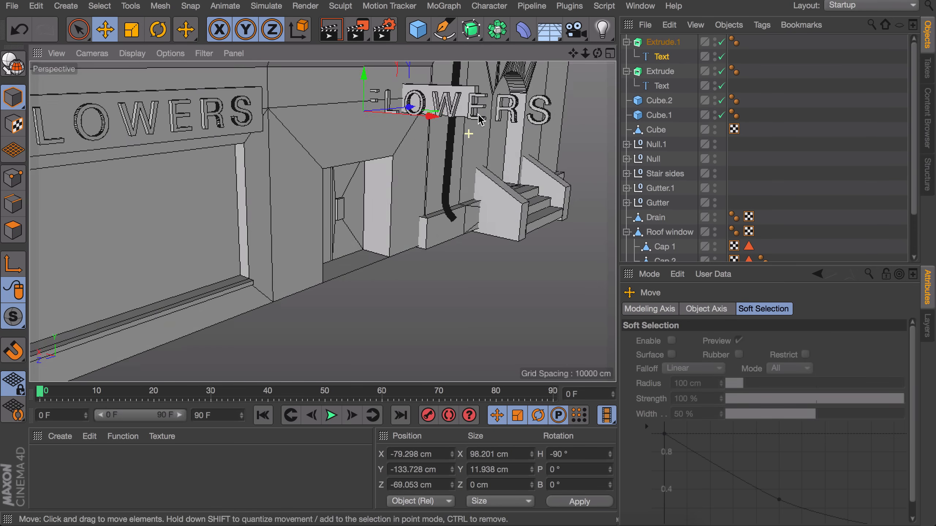
left_click_drag(382, 107, 434, 104)
Step: Shrink the copied text to about 8 cm high and set its horizontal spacing to 0 cm
key("t")
left_click_drag(456, 163, 413, 166)
left_click(662, 57)
double_click(745, 457)
type("0")
key("Return")
Step: Fit the copied text onto the face of the projecting sign
key("e")
left_click_drag(391, 201, 404, 200)
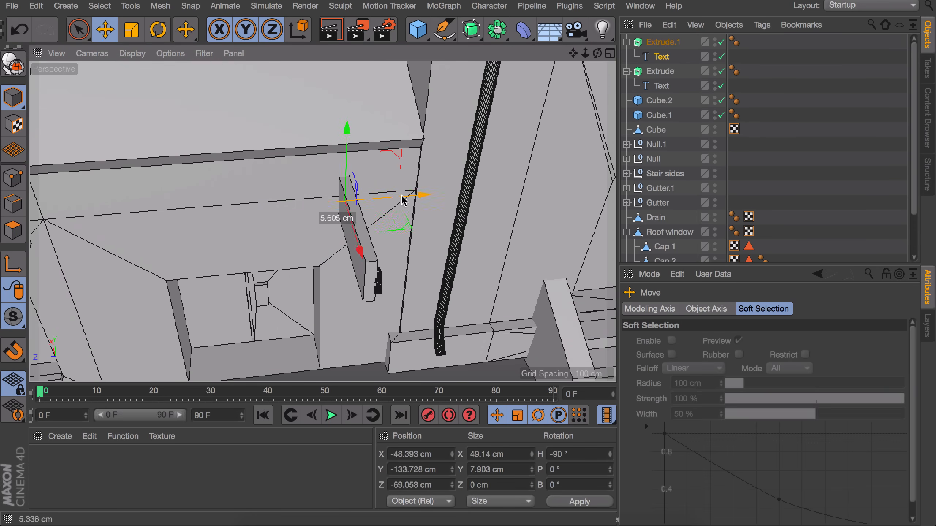
left_click_drag(331, 221, 454, 211, "alt")
key("t")
key("e")
left_click_drag(280, 312, 305, 304)
left_click_drag(323, 223, 346, 252, "alt")
middle_click_drag(345, 258, 509, 255, "alt")
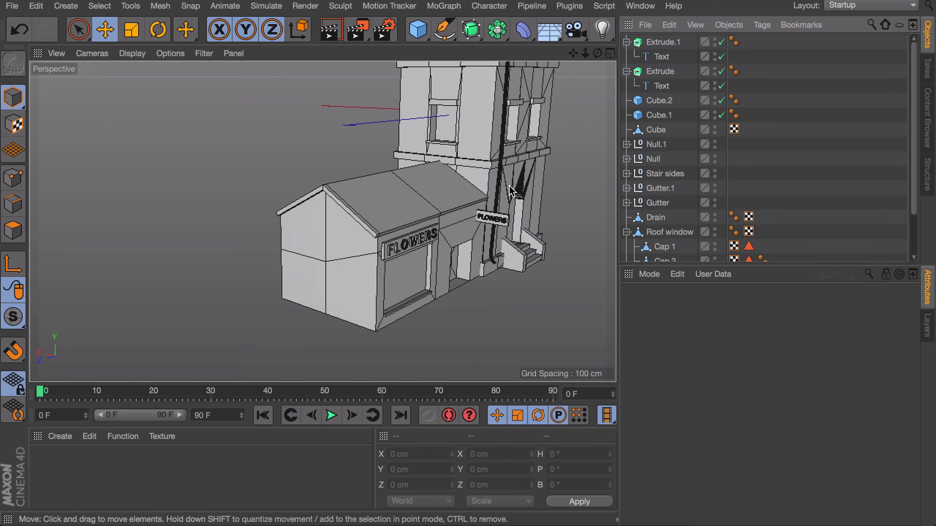
scroll(510, 191, "down", 10)
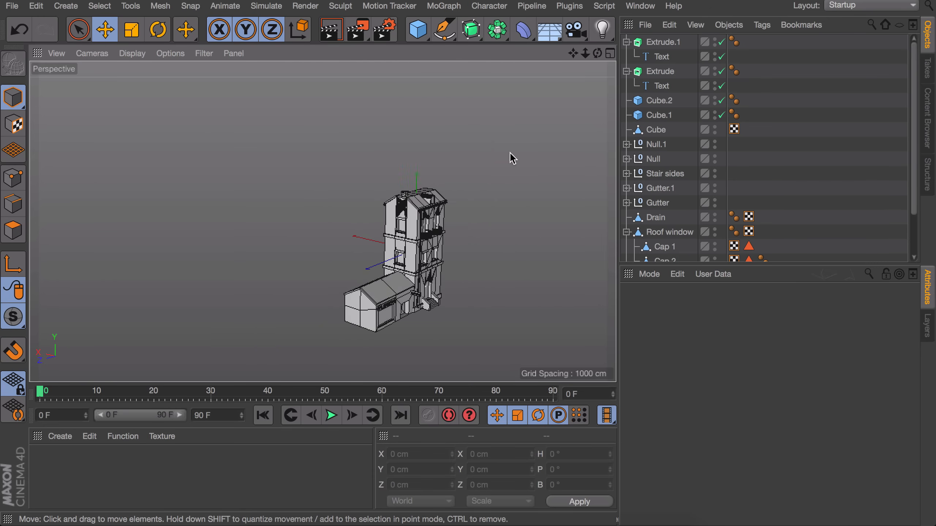
Step: Add a cone and a cylinder and move both up above the tower's roof
left_click_drag(415, 30, 623, 48)
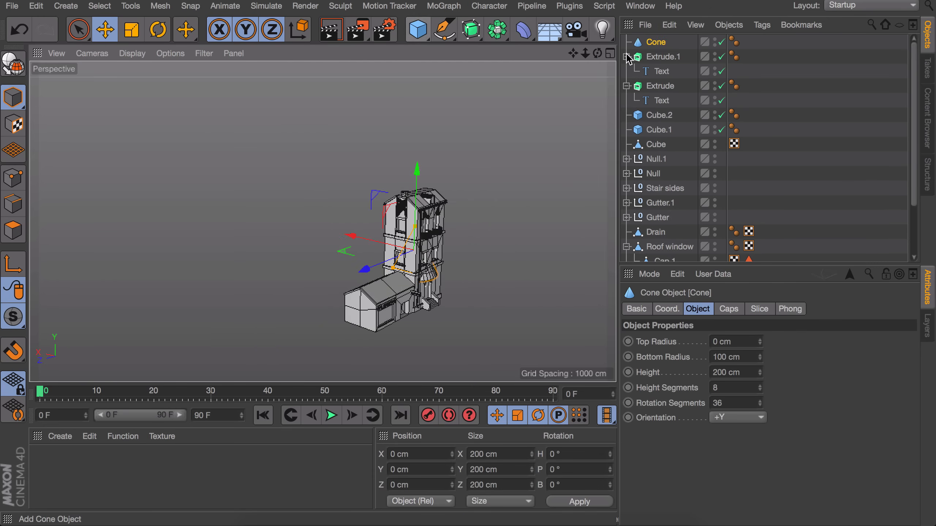
left_click_drag(417, 30, 692, 47)
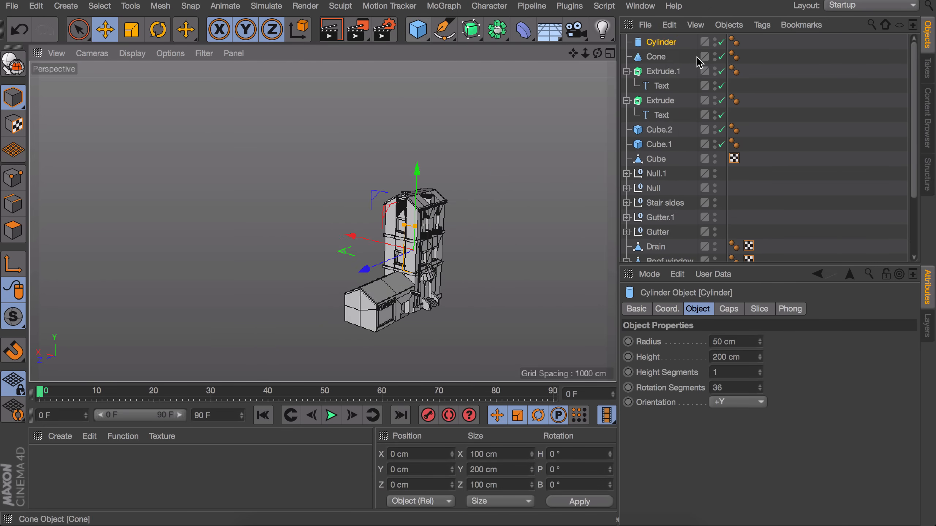
left_click(660, 59, "shift")
left_click_drag(417, 171, 421, 74)
middle_click_drag(445, 148, 422, 235, "alt")
right_click_drag(421, 235, 428, 114, "alt")
middle_click_drag(427, 114, 436, 160, "alt")
Step: Flatten the cone to about 73 cm high and fit the cylinder on its tip, about 26 cm in radius and 27 cm high
left_click(384, 172)
left_click_drag(313, 105, 316, 107)
mouse_move(346, 107)
left_mouse_down()
mouse_move(347, 164)
mouse_move(347, 69)
mouse_move(348, 156)
mouse_move(372, 132)
mouse_move(342, 121)
left_mouse_up()
left_click(657, 57)
left_click(375, 136)
left_click_drag(356, 119, 356, 138)
left_click_drag(357, 79, 357, 107)
left_click_drag(354, 173, 366, 206, "alt")
middle_click_drag(366, 205, 369, 287, "alt")
left_click_drag(346, 340, 376, 294, "alt")
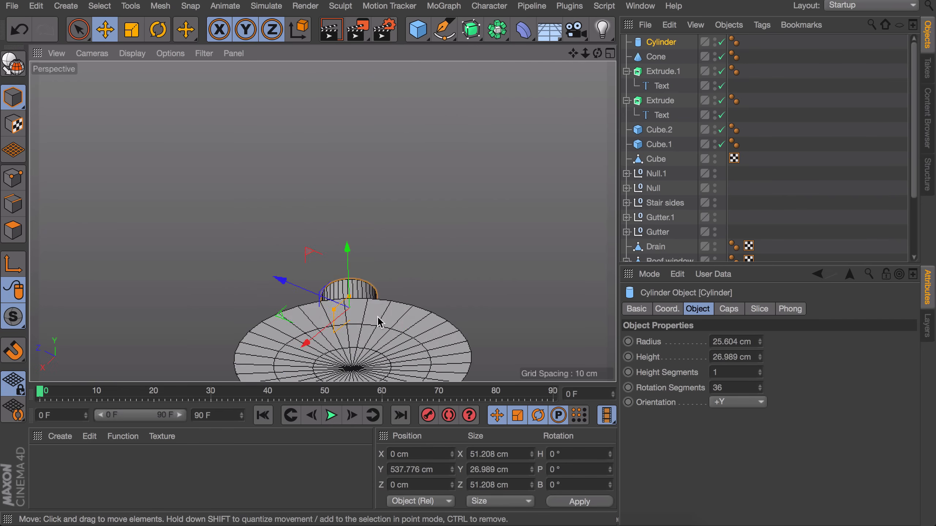
Step: Turn off the cone's caps so the lampshade is open underneath
left_click(370, 324)
left_click_drag(323, 222, 416, 140, "alt")
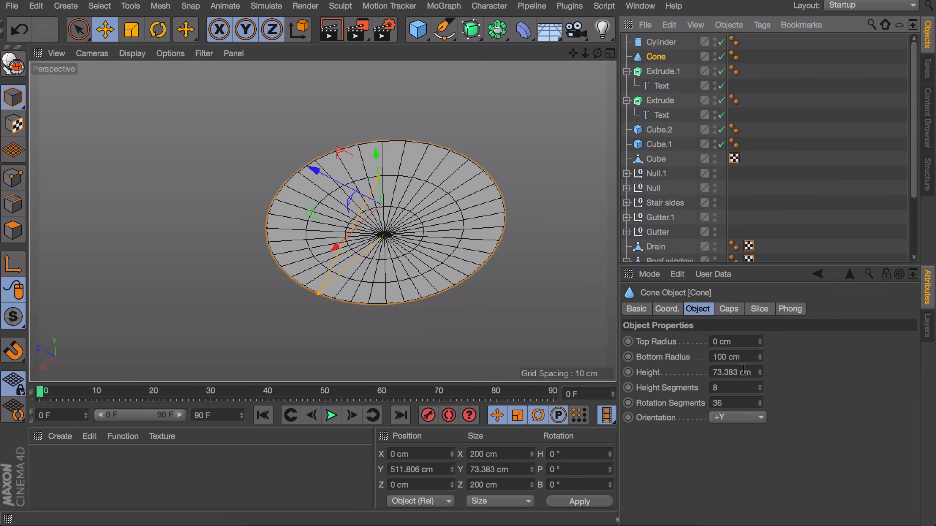
left_click(729, 310)
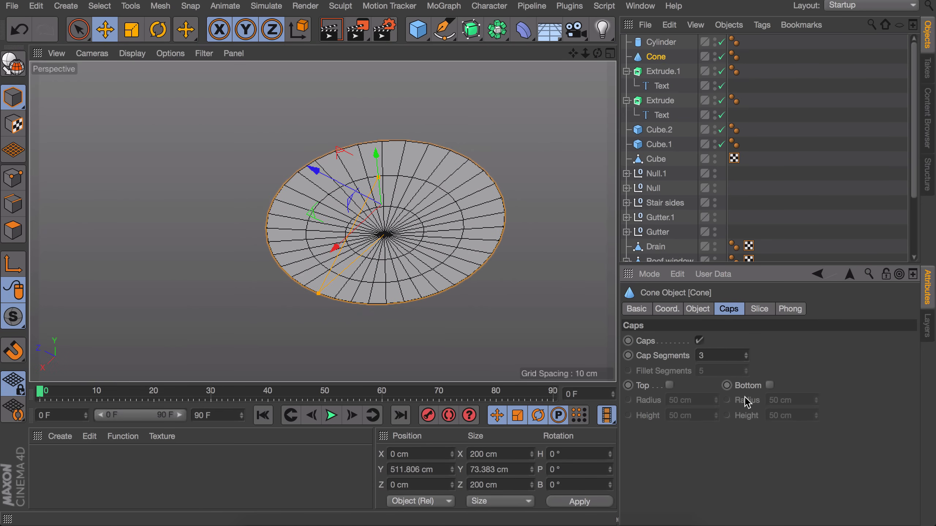
left_click(700, 341)
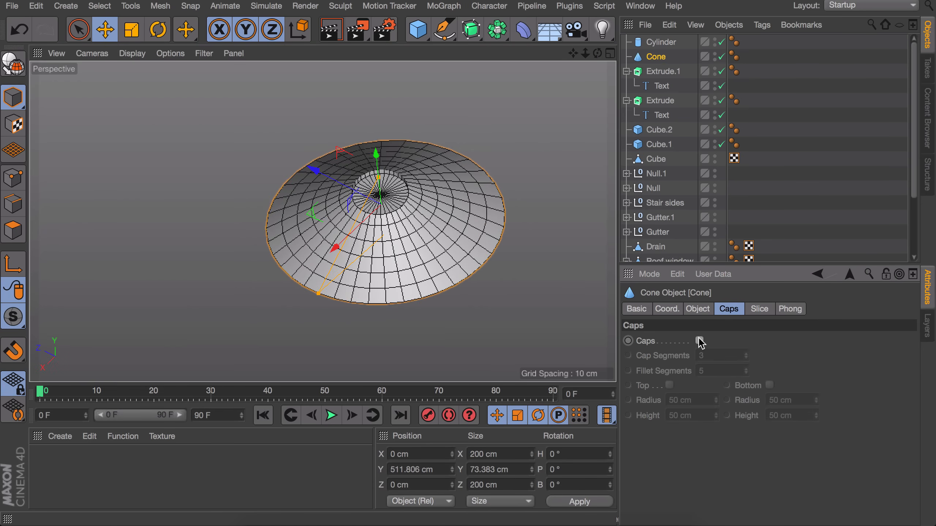
left_click_drag(426, 205, 379, 255, "alt")
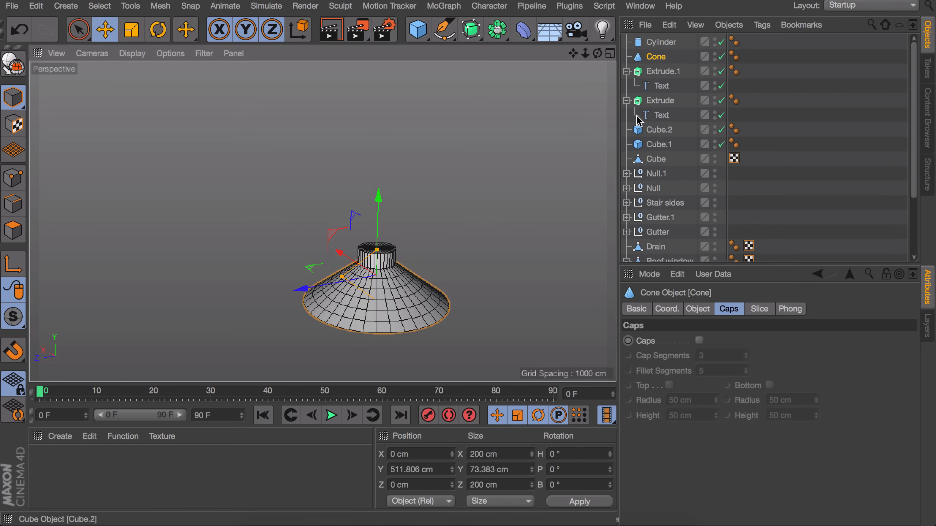
Step: Duplicate the collar cylinder about 27 cm upward and narrow the copy to a radius of about 10 cm
left_click(377, 255)
mouse_move(379, 198)
left_mouse_down("ctrl")
mouse_move(381, 179)
mouse_move(371, 196)
left_mouse_up("ctrl")
scroll(376, 242, "up", 8)
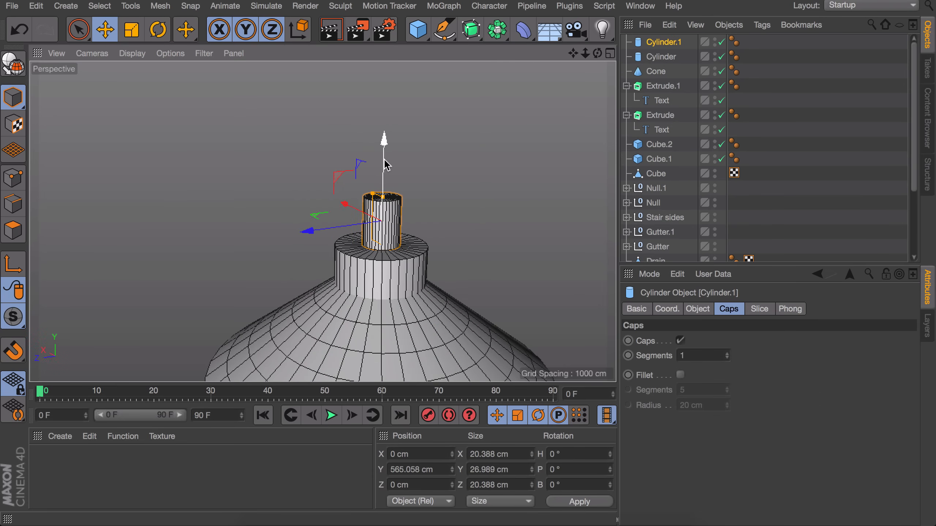
Step: Convert the narrow cylinder to polygons, then extrude its top cap and tilt it to begin a pipe bend
key("c")
left_click(13, 231)
left_click(369, 192)
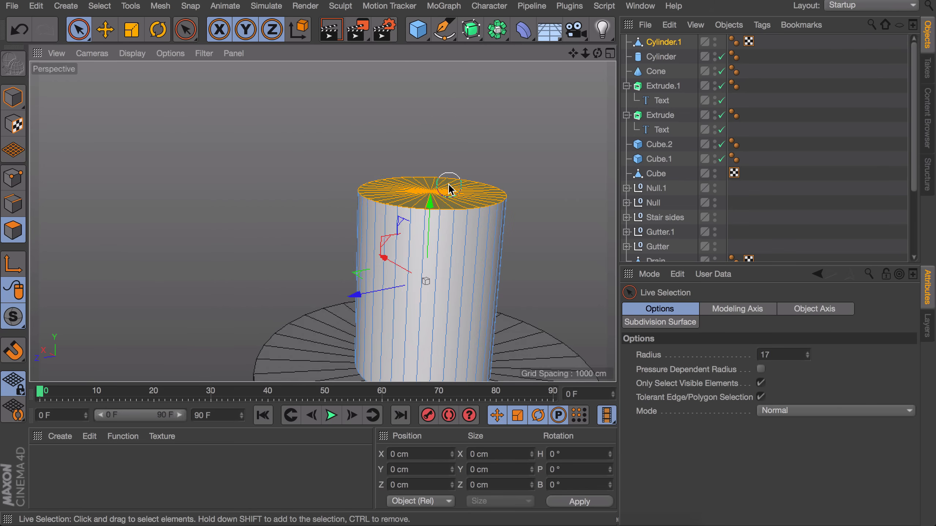
key("d")
key("r")
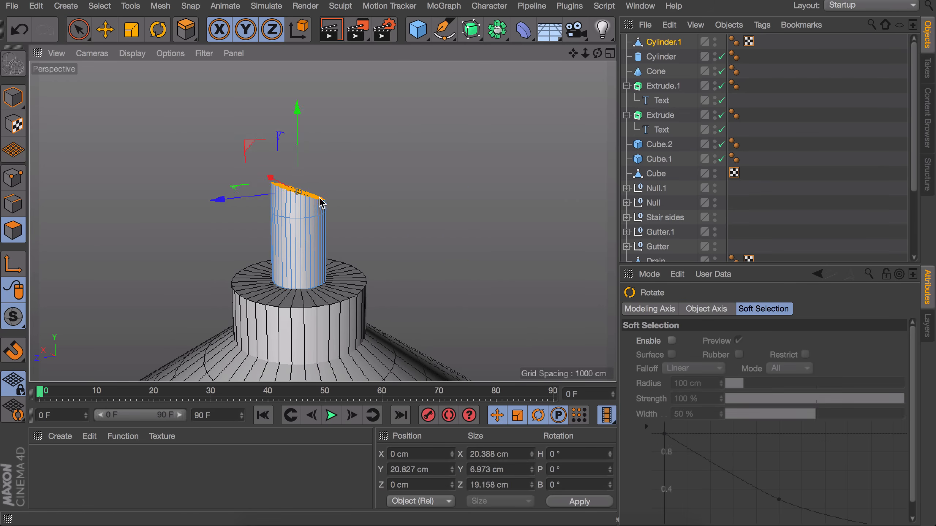
left_click_drag(316, 194, 320, 208, "alt")
Step: Extrude the tilted cap again, rotating and shifting it to form the second segment of the bend
key("d")
left_click_drag(304, 204, 324, 203)
key("r")
left_click_drag(363, 136, 372, 160)
key("e")
left_click_drag(278, 161, 290, 162)
Step: Extrude and rotate the pipe's end until it faces sideways, and pull it out into a long straight horizontal arm
mouse_move(330, 194)
left_mouse_down("alt")
mouse_move(304, 201)
mouse_move(324, 203)
left_mouse_up("alt")
key("d")
key("r")
left_click_drag(363, 140, 372, 162)
key("e")
left_click_drag(295, 111, 320, 95)
key("r")
left_click_drag(402, 148, 407, 119)
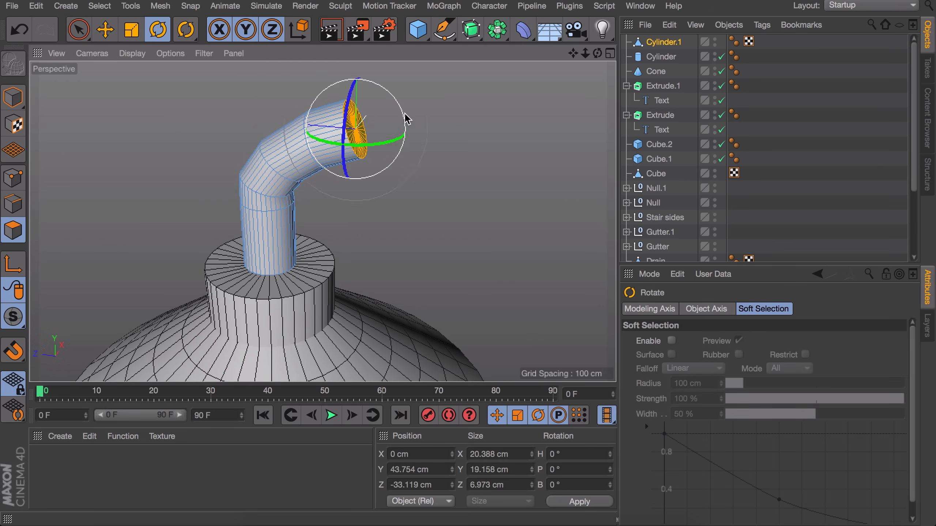
key("e")
left_click_drag(333, 122, 375, 173, "alt")
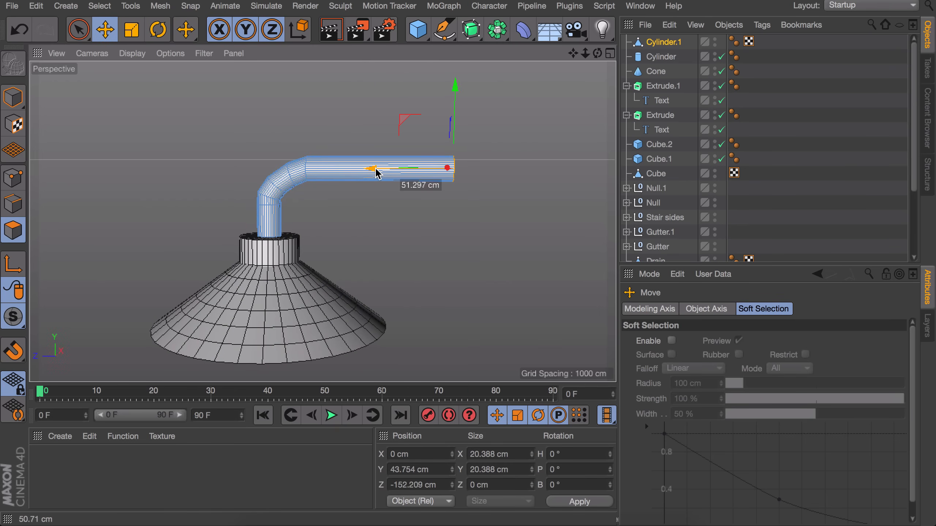
Step: Group the cone and both cylinders under a null named Lamp
left_click(664, 41)
left_click(656, 72, "shift")
key("alt+g")
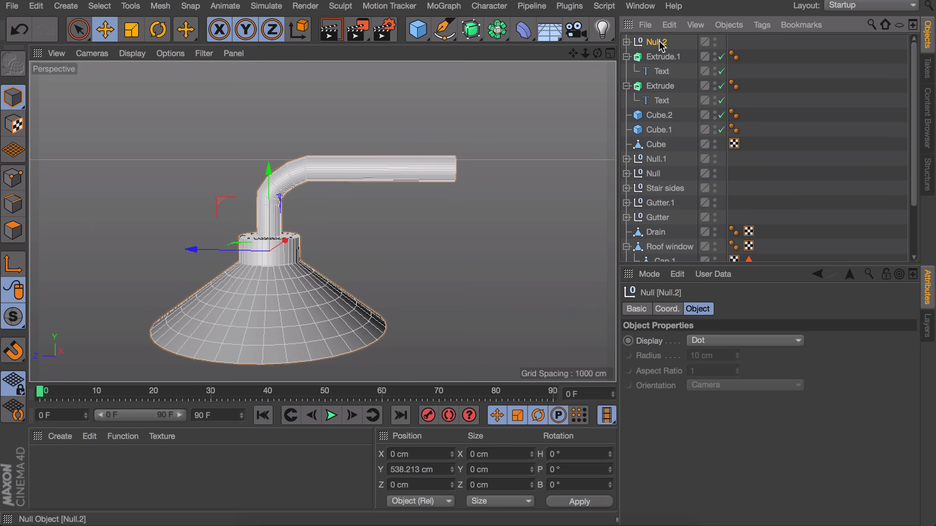
double_click(659, 41)
type("Lamp")
key("Return")
Step: Shrink the Lamp group and place it high on the flower shop's gable-end wall
scroll(338, 287, "down", 5)
left_click_drag(338, 287, 413, 314, "alt")
left_click_drag(324, 96, 325, 295)
middle_click_drag(324, 295, 339, 148, "alt")
left_click_drag(317, 155, 258, 182)
scroll(256, 247, "up", 10)
scroll(258, 182, "down", 6)
left_click_drag(332, 221, 406, 214, "alt")
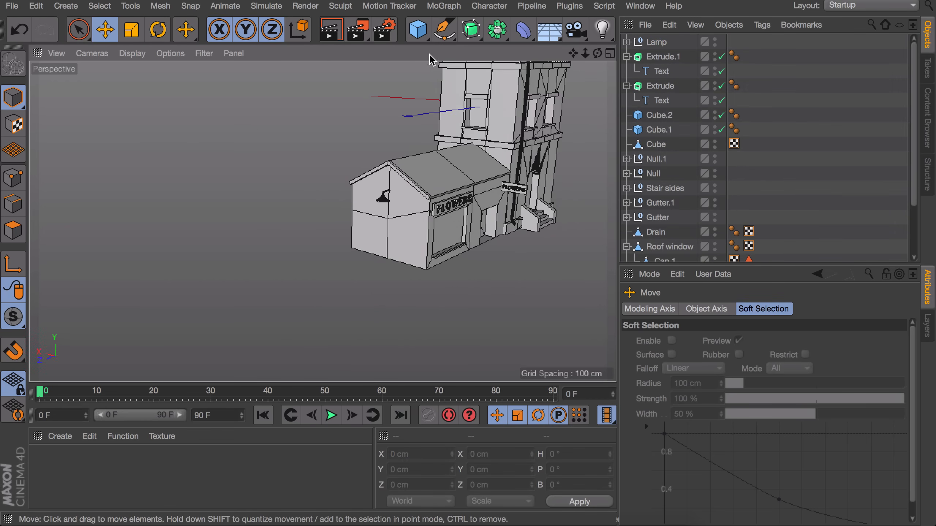
Step: Add a cube slab about 138 × 8 × 63 cm on the ground at the foot of the gable-end wall
left_click(418, 29)
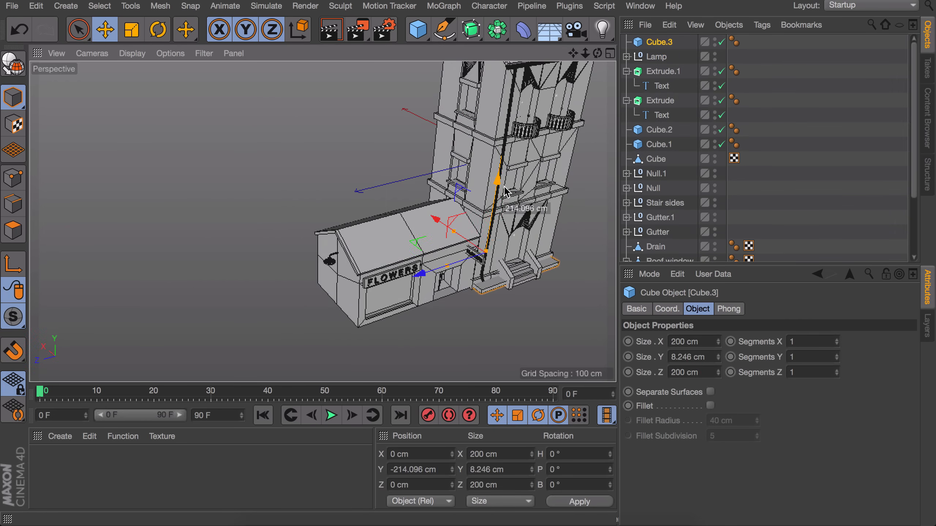
scroll(365, 277, "up", 6)
left_click_drag(365, 278, 324, 251, "alt")
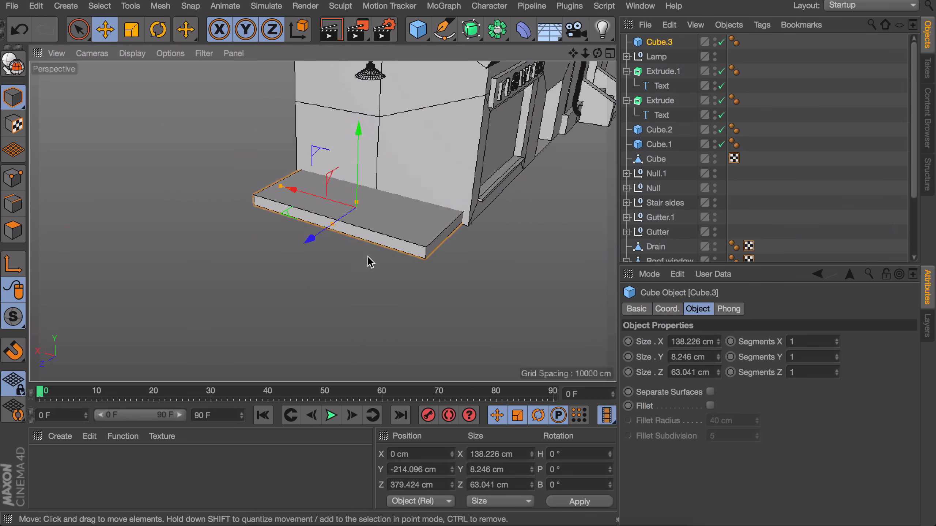
Step: Convert the slab to polygons, inset its top face about 6 cm and sink it about 5 cm as a planter bed
left_click_drag(302, 157, 302, 156)
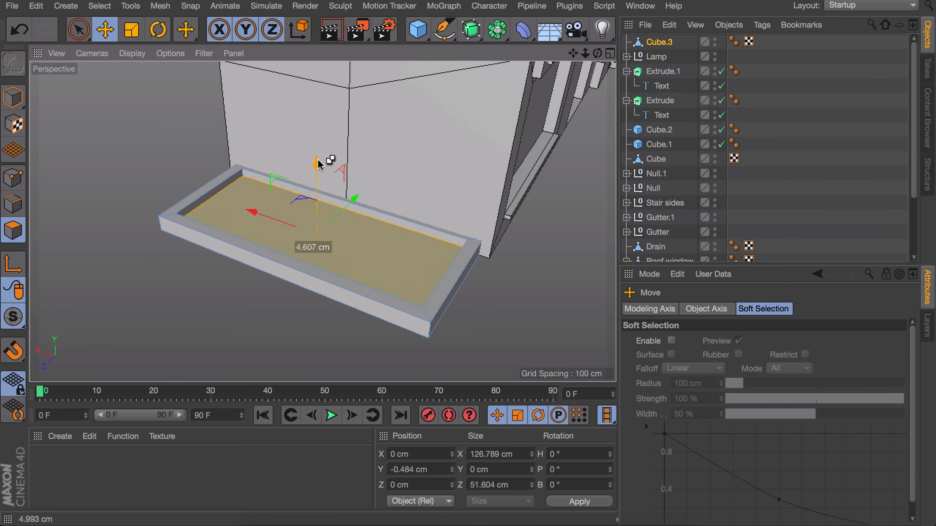
left_click_drag(324, 161, 263, 229)
Step: Push the planter about 16 cm back into the gable-end wall and lower it slightly
left_click_drag(271, 277, 274, 274)
left_click_drag(318, 246, 201, 239, "alt")
left_click_drag(257, 252, 280, 248)
left_click_drag(382, 203, 382, 233, "alt")
scroll(382, 232, "down", 5)
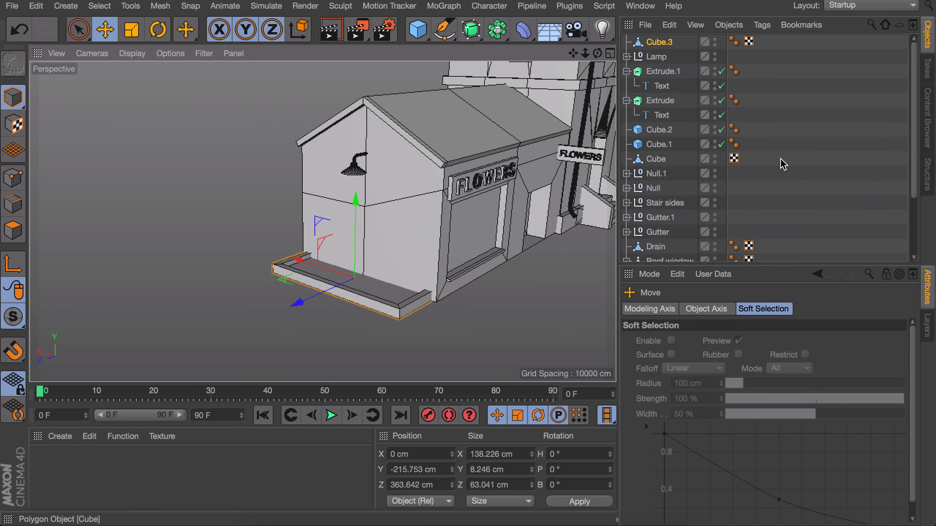
Step: Add another cube, shrink it to about 24 cm wide and move it down beside the planter
left_click(781, 159)
left_click(418, 29)
scroll(391, 259, "down", 10)
key("t")
left_click_drag(354, 177, 280, 185)
key("e")
left_click_drag(389, 200, 198, 294)
key("t")
key("e")
left_click_drag(366, 127, 365, 213)
scroll(370, 298, "up", 10)
left_click_drag(254, 285, 295, 269)
key("t")
left_click_drag(417, 231, 367, 234)
key("e")
Step: Duplicate the cube, shrink the copy to about 5.3 cm wide and 6.3 cm high, and set it on the planter bed
left_click_drag(301, 236, 264, 224)
scroll(313, 255, "up", 6)
key("t")
left_click_drag(250, 266, 141, 279)
key("e")
left_click_drag(308, 210, 309, 178)
left_click_drag(254, 244, 288, 233)
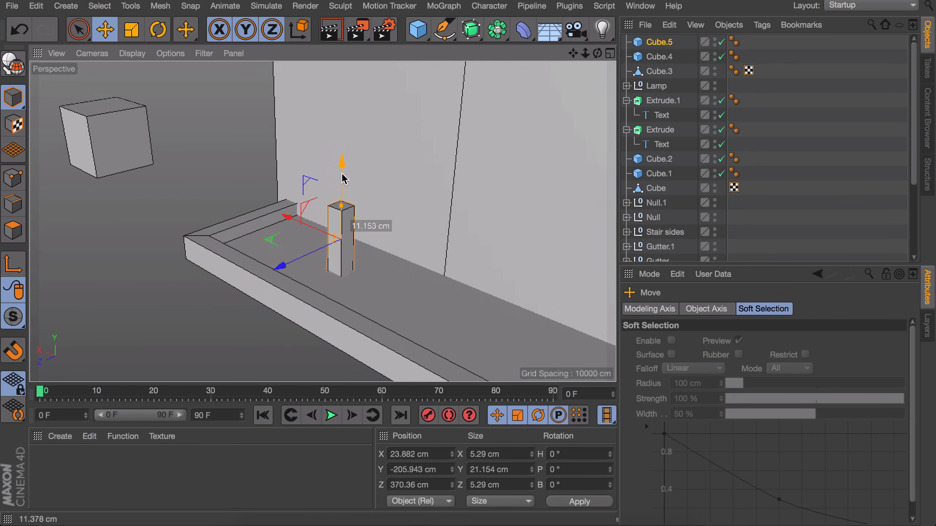
left_click_drag(342, 222, 342, 229)
Step: Convert the small block to polygons and extrude its top face into a taller tapered trunk section leaning to one side
key("c")
left_click(14, 230)
left_click(340, 259)
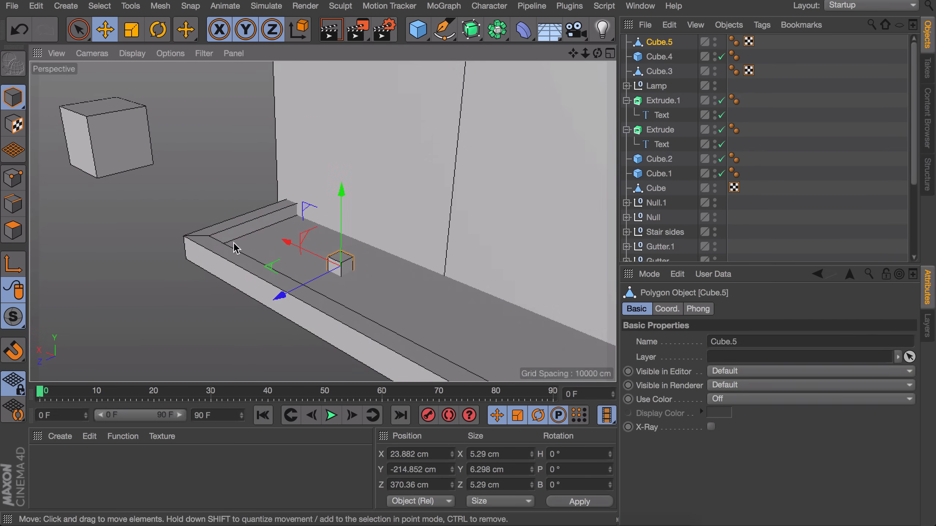
key("t")
left_click_drag(383, 260, 352, 268)
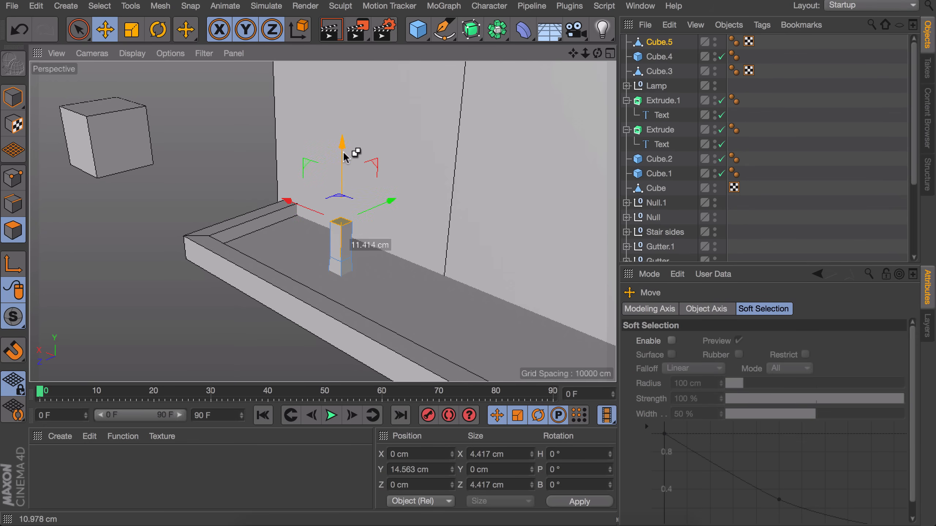
key("t")
key("r")
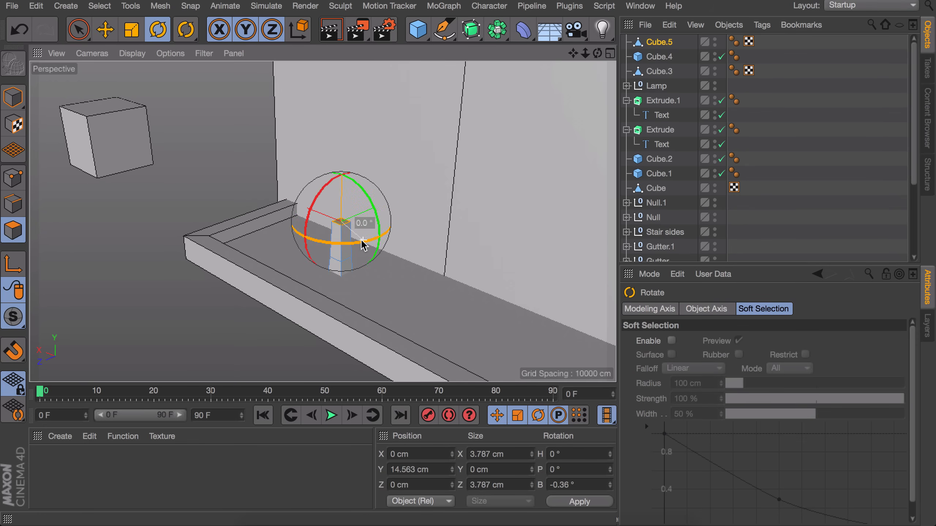
key("e")
left_click_drag(293, 203, 286, 200)
Step: Extrude the trunk up another short section and pull a tapered, rising branch out of its side face
scroll(337, 237, "up", 4)
left_click_drag(327, 164, 328, 143, "ctrl")
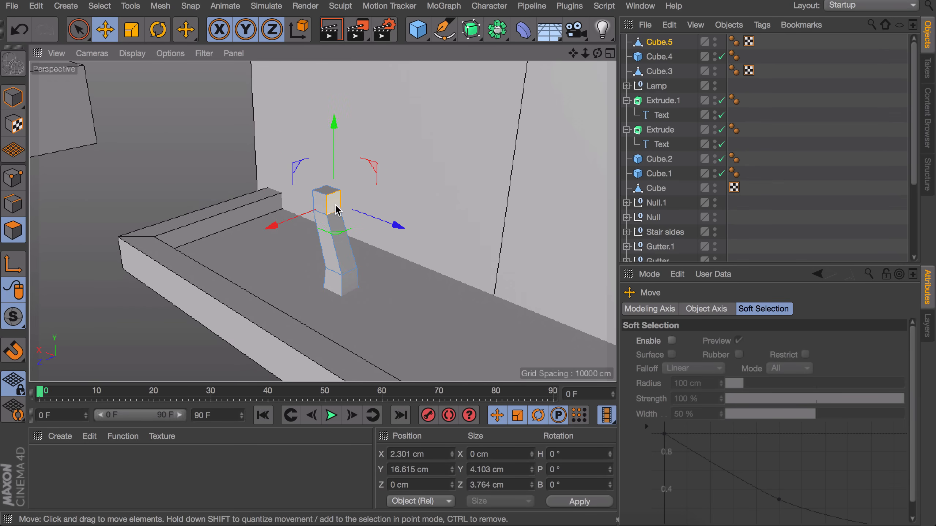
left_click_drag(422, 235, 434, 241, "ctrl")
key("t")
left_click_drag(394, 221, 375, 220)
key("e")
left_click_drag(371, 137, 372, 98)
Step: Extrude the trunk's top face into a second branch tapering to about 1.6 cm and slanting opposite the first
left_click_drag(302, 197, 261, 118, "alt")
left_click(326, 190)
key("t")
left_click_drag(321, 142, 291, 141)
key("e")
left_click_drag(290, 88, 290, 106)
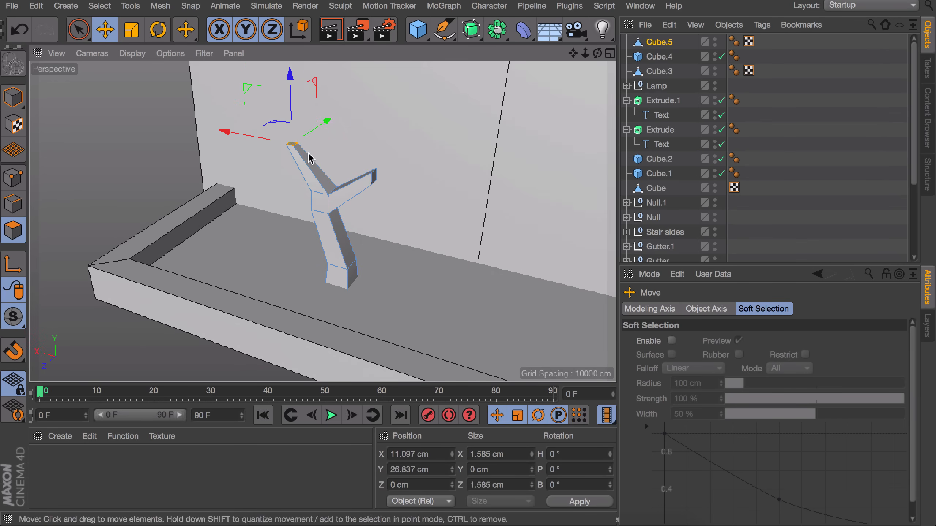
left_click_drag(260, 139, 271, 141)
left_click_drag(344, 186, 278, 182, "alt")
Step: Move the larger cube over the planter and raise it above the trunk's branches
scroll(277, 182, "down", 5)
left_click(192, 172)
left_click(659, 57)
left_click(14, 97)
left_click_drag(138, 148, 362, 196)
left_click_drag(362, 181, 362, 99)
Step: Centre the larger cube over the trunk and stretch it to about 39 cm high as the tree crown
left_click_drag(381, 190, 280, 151, "alt")
left_click_drag(310, 164, 349, 163)
left_click_drag(435, 93, 435, 122)
left_click_drag(386, 166, 497, 156, "alt")
left_click_drag(352, 203, 364, 162)
left_click_drag(368, 133, 367, 139)
mouse_move(346, 184)
left_mouse_down("alt")
mouse_move(216, 167)
mouse_move(331, 184)
left_mouse_up("alt")
Step: Enable the fillet on the crown cube and set its segments to 3 in X, 5 in Y and 3 in Z
left_click(710, 405)
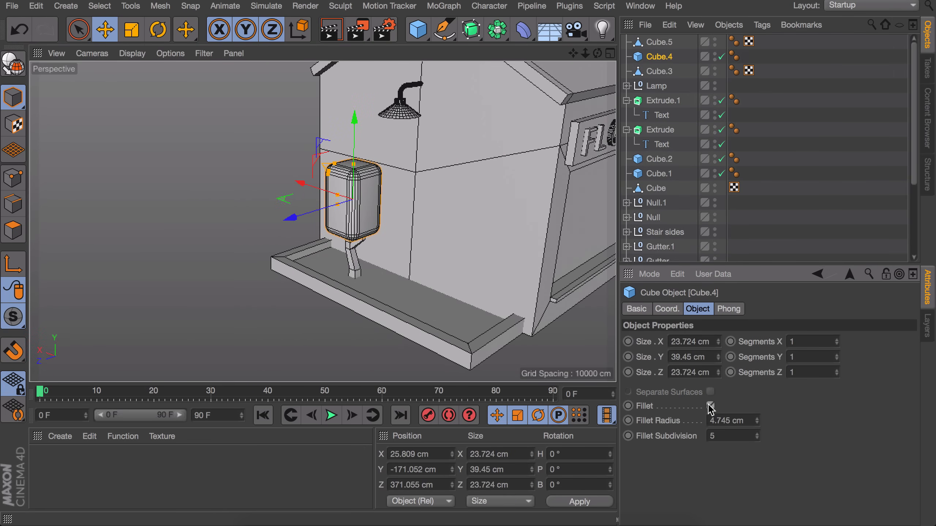
left_click(837, 339)
left_click(838, 370)
left_click(838, 370)
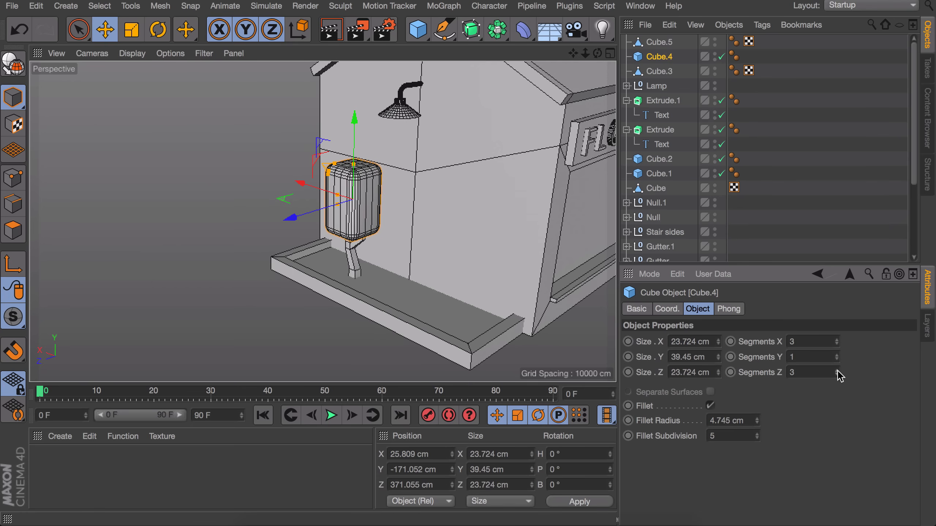
left_click(837, 354)
left_click(838, 354)
left_click_drag(321, 223, 392, 202, "alt")
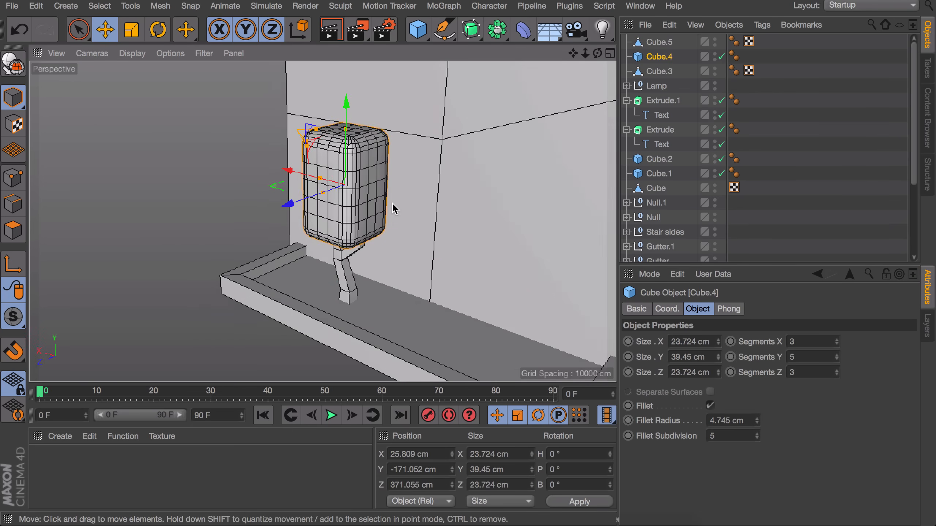
Step: Shift the crown about 1 cm along X and convert it to editable polygons
left_click_drag(288, 171, 291, 176)
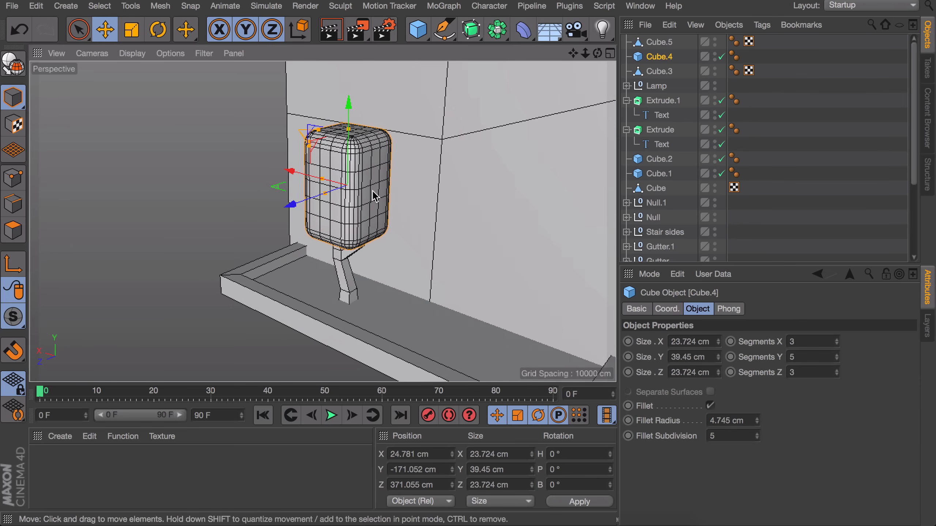
key("c")
left_click(21, 232)
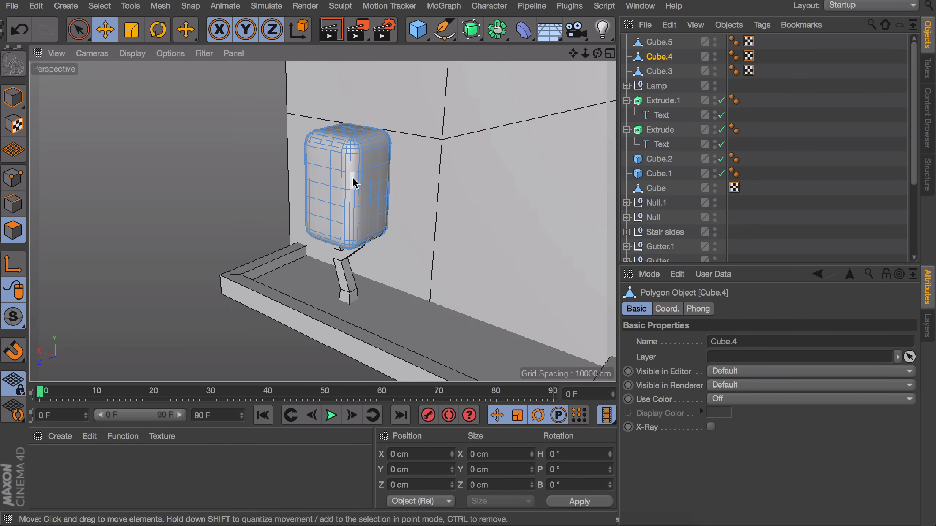
Step: Activate the Brush on the crown in Smear mode with a radius of 5.221 cm and clear the polygon selection
right_click(350, 197)
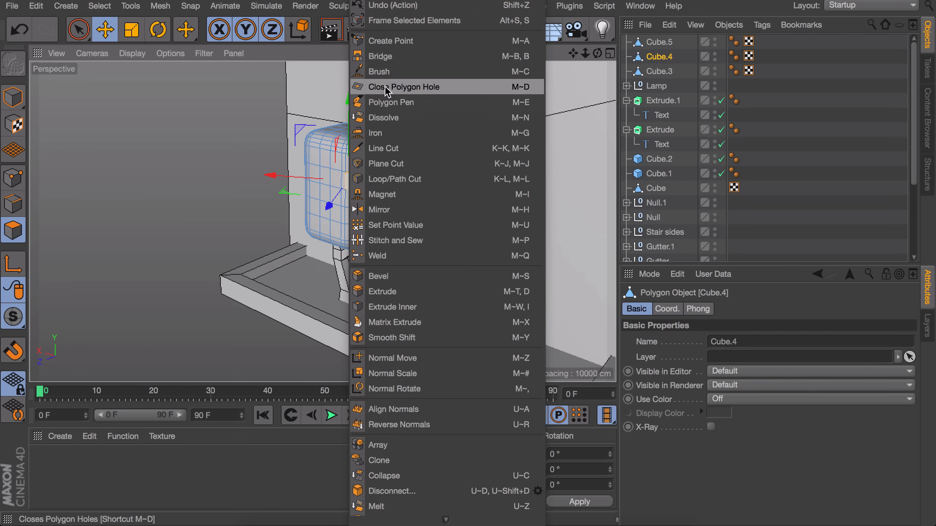
left_click(383, 71)
scroll(375, 154, "down", 5)
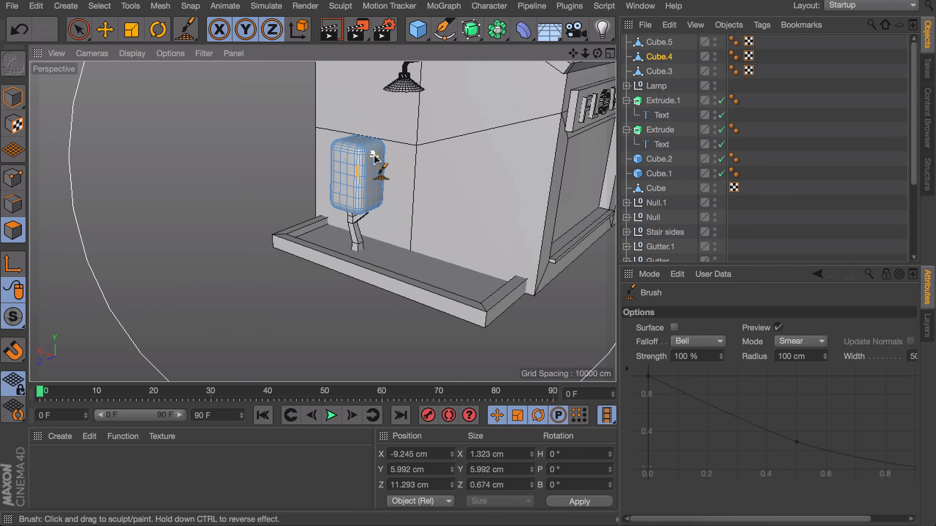
middle_click_drag(377, 156, 149, 225)
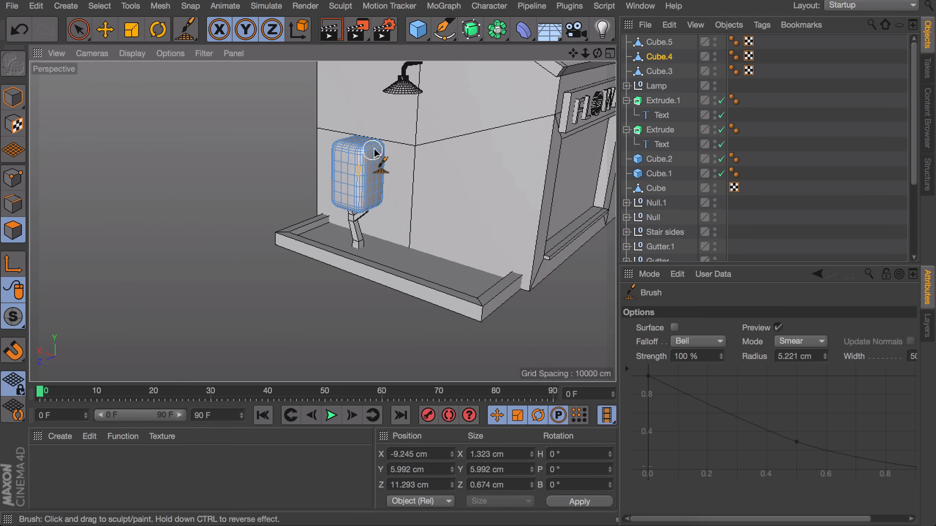
key("e")
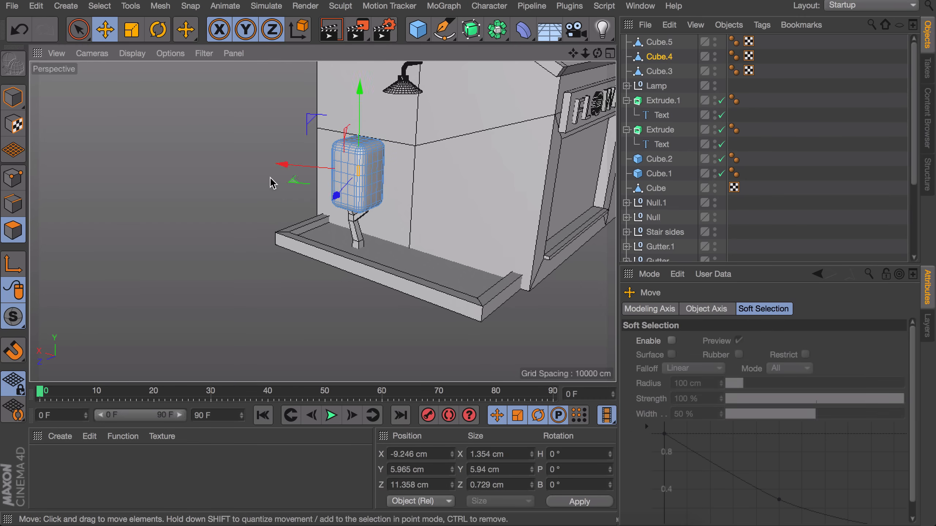
right_click(274, 179)
left_click(329, 70)
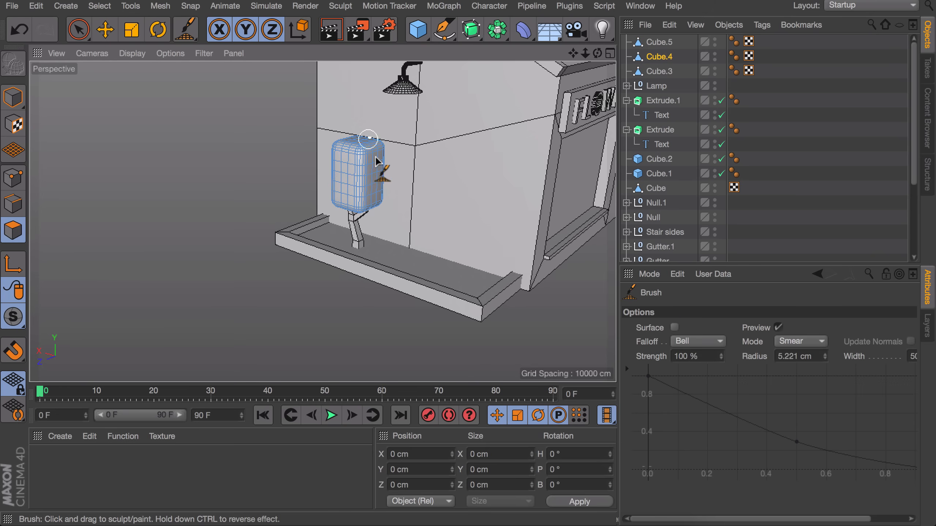
Step: Undo the last brush stroke and smear the crown's surface into an irregular, organic shape
key("super+z")
scroll(391, 165, "up", 5)
middle_click_drag(362, 200, 383, 201)
left_click_drag(301, 196, 364, 232)
left_click_drag(324, 210, 318, 181)
scroll(374, 222, "down", 5)
middle_click_drag(367, 260, 342, 253, "alt")
Step: Select the crown and trunk together in model mode, lower the tree slightly and shift it along the planter
left_click(659, 42)
left_click(659, 56, "shift")
left_click(13, 97)
key("e")
key("t")
key("e")
left_click_drag(328, 173, 328, 181)
left_click_drag(277, 250, 253, 244)
Step: Duplicate the tree twice along the planter, turning the end copy to a heading of about 67.5° and rotating the middle copy differently
left_click_drag(253, 244, 372, 270, "ctrl")
key("r")
left_click_drag(447, 310, 549, 303)
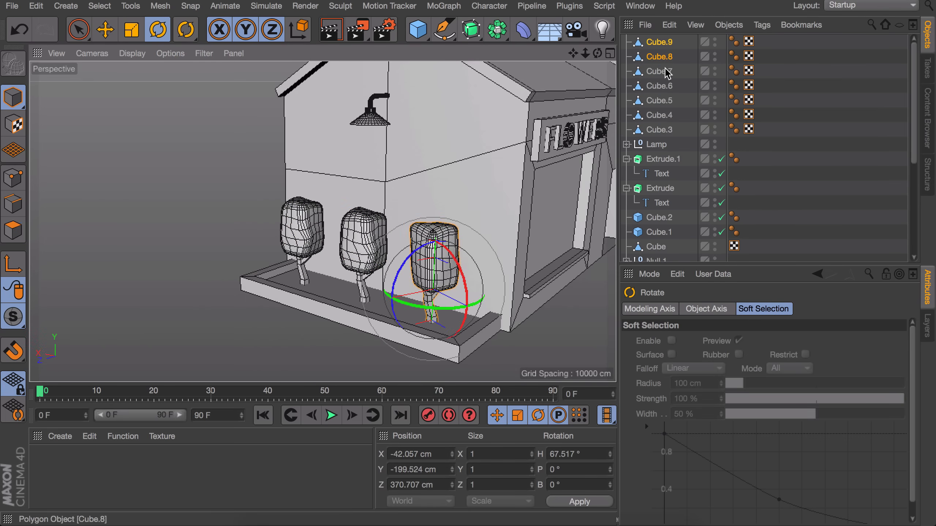
left_click(664, 71)
left_click(662, 86, "shift")
left_click_drag(393, 287, 132, 218)
left_click(785, 196)
Step: Add a cube as a doorstep at the shop entrance, about 53.3 x 5.8 x 53.3 cm, and position it against the wall
scroll(354, 251, "down", 10)
left_click_drag(353, 250, 288, 300, "alt")
left_click(419, 31)
key("e")
left_click_drag(442, 194, 359, 252)
scroll(369, 295, "up", 8)
key("t")
left_click_drag(420, 314, 359, 312)
left_click_drag(369, 280, 362, 254, "alt")
key("e")
left_click_drag(280, 298, 307, 288)
left_click_drag(378, 185, 378, 194)
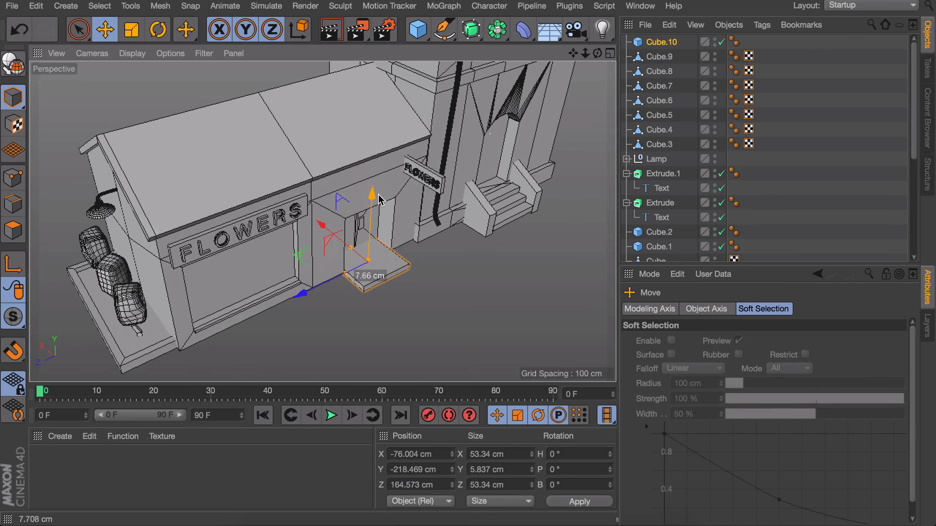
Step: Extend the doorstep to about 67.3 cm along Z and shift it to about X -66.8, Y -221.5 cm
left_click_drag(315, 225, 294, 253, "alt")
left_click_drag(295, 247, 350, 263, "alt")
left_click_drag(355, 174, 355, 178)
left_click_drag(381, 244, 412, 260, "alt")
left_click_drag(312, 234, 317, 236)
left_click(546, 229)
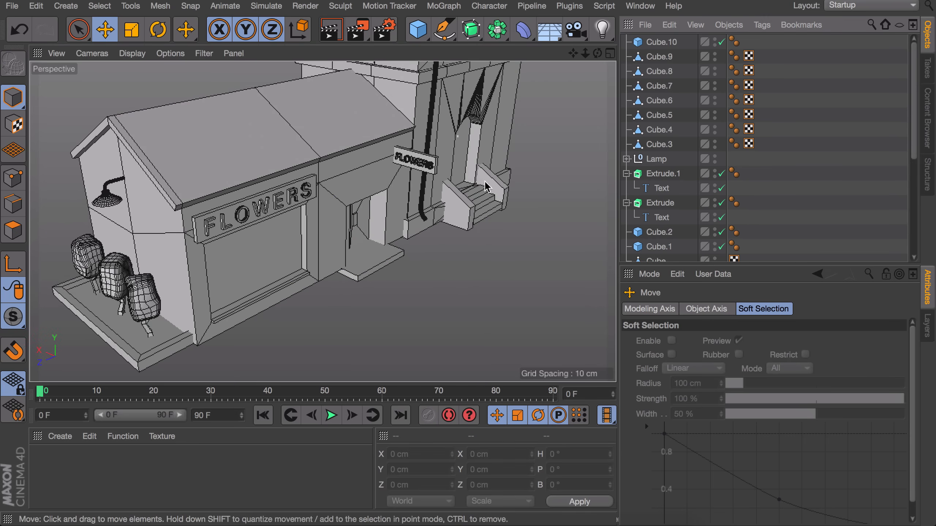
Step: Copy the windowsill below the tower's balconies upward to the arched window on the top floor
scroll(396, 255, "down", 8)
left_click_drag(396, 255, 411, 210, "alt")
scroll(425, 108, "up", 8)
left_click(366, 181)
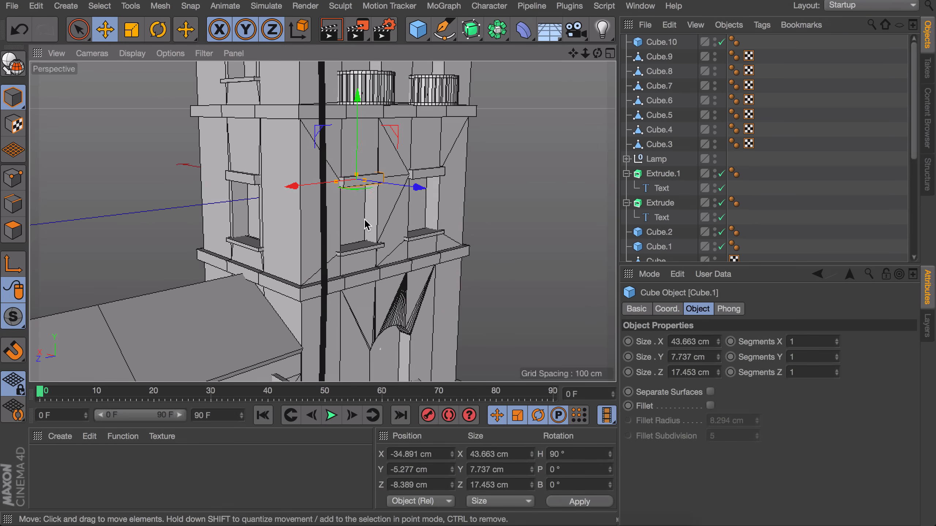
left_click(363, 248)
left_click_drag(359, 166, 363, 77, "ctrl")
middle_click_drag(363, 70, 352, 225, "alt")
left_click_drag(349, 219, 359, 120)
Step: Fit the copied ledge to 49.802 x 3 x 17.453 cm inside the arched window and copy it across to the neighbouring arched window
scroll(362, 115, "up", 5)
left_click_drag(358, 185, 371, 236, "alt")
mouse_move(373, 255)
left_mouse_down()
mouse_move(382, 259)
mouse_move(374, 256)
left_mouse_up()
mouse_move(374, 256)
left_mouse_down("alt")
mouse_move(358, 253)
mouse_move(363, 261)
left_mouse_up("alt")
left_click_drag(317, 229, 316, 231)
left_click_drag(331, 240, 376, 257, "alt")
left_click_drag(347, 232, 353, 239)
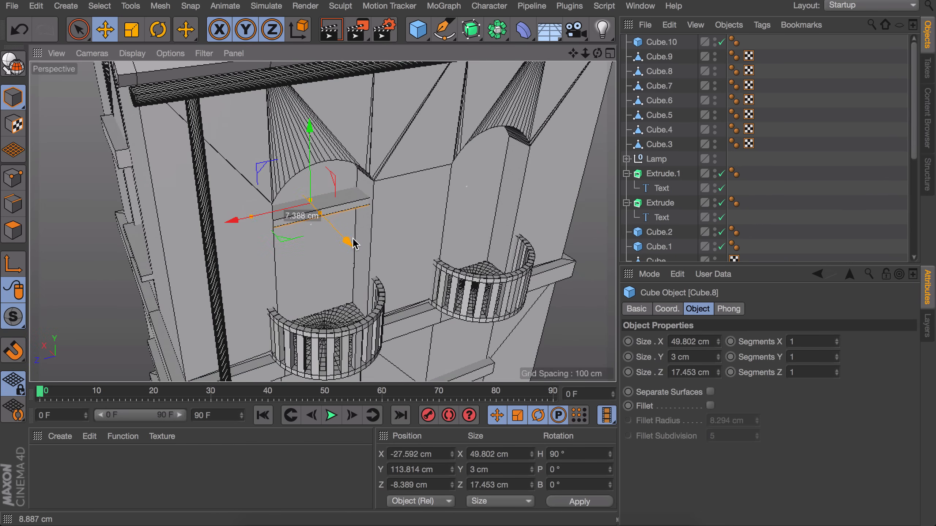
left_click_drag(257, 220, 389, 240, "ctrl")
scroll(399, 203, "down", 5)
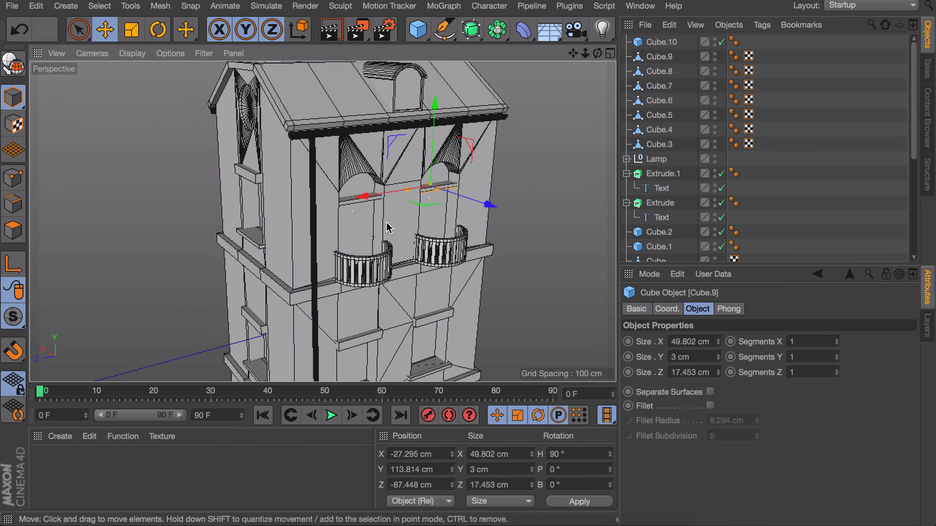
Step: Copy the ledge to the gable side, rotate it to follow that wall and raise it to the round window
left_click_drag(366, 197, 195, 228, "ctrl")
key("r")
left_click_drag(242, 226, 328, 243)
key("e")
left_click_drag(379, 195, 386, 89)
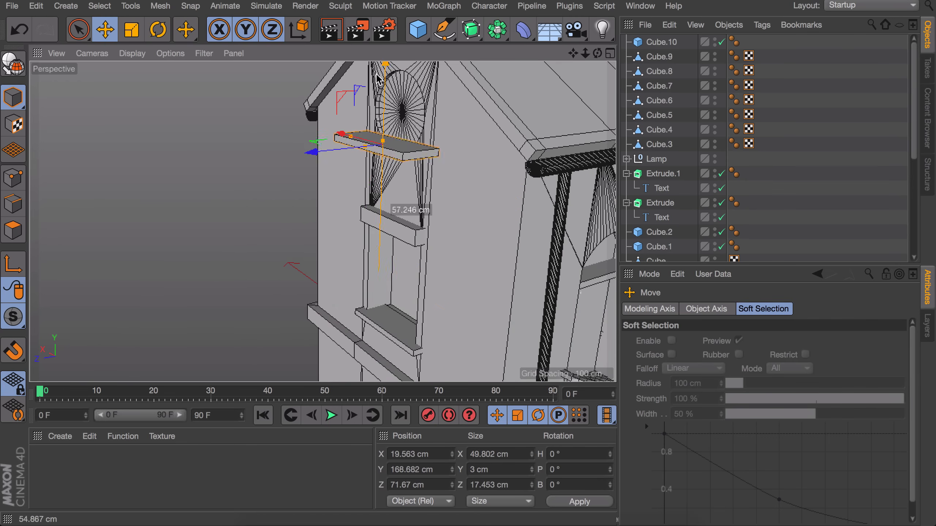
left_click_drag(337, 234, 388, 207)
left_click_drag(429, 82, 430, 70)
Step: Rotate the bar at the gable's round window in snapped increments and nudge it into place
left_click_drag(413, 162, 491, 113, "alt")
key("r")
left_click_drag(448, 163, 395, 222, "shift")
key("e")
left_click_drag(471, 166, 474, 167)
Step: Copy an arched window's ledge up to the roof window and shrink it to about 26.3 x 1.4 x 17.5 cm
left_click_drag(534, 228, 473, 301, "alt")
left_click(473, 294)
left_click_drag(482, 212, 487, 87, "ctrl")
scroll(496, 158, "up", 5)
left_click_drag(429, 160, 322, 180)
left_click_drag(421, 183, 438, 188)
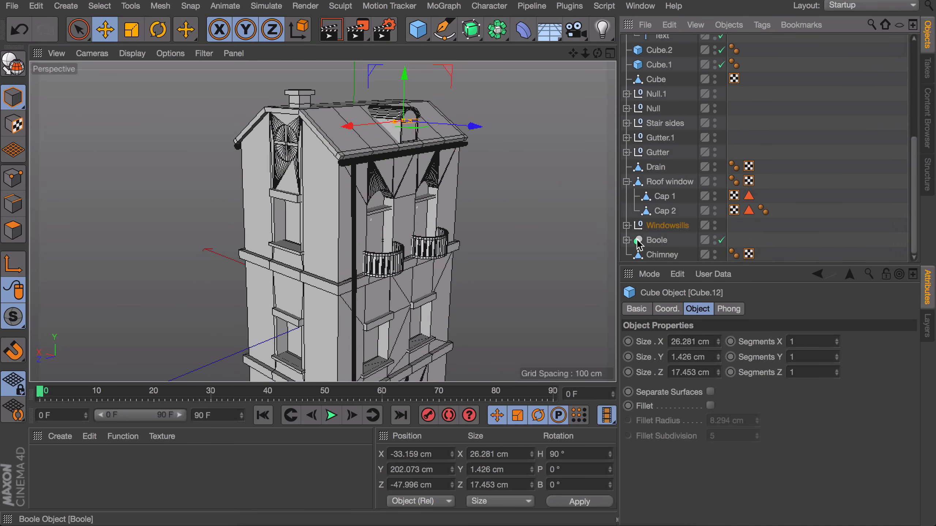
Step: Shift the window cutters in the Boole's Windows group, including Cube.3 with Cube.2 and Cube.1 with Cube, to adjust the window recesses
scroll(512, 233, "up", 5)
left_click_drag(441, 197, 468, 202)
left_click(673, 240)
middle_click_drag(424, 317, 409, 280, "alt")
left_click(673, 182)
left_click(669, 198, "shift")
left_click_drag(444, 271, 456, 275)
left_click(673, 211)
middle_click_drag(296, 163, 321, 222, "alt")
left_click(671, 225, "shift")
left_click_drag(136, 229, 119, 234)
scroll(258, 184, "down", 5)
middle_click_drag(296, 203, 379, 239, "alt")
Step: Adjust the extrusion depth and position of the Extrude.2 cutter in the Windows group, then deselect it
left_click(678, 240)
left_click(703, 310)
left_click_drag(862, 342, 862, 328)
left_click_drag(440, 303, 433, 301)
left_click(489, 273)
middle_click_drag(344, 242, 359, 264, "alt")
right_click_drag(360, 265, 357, 297, "alt")
middle_click_drag(357, 298, 364, 285, "alt")
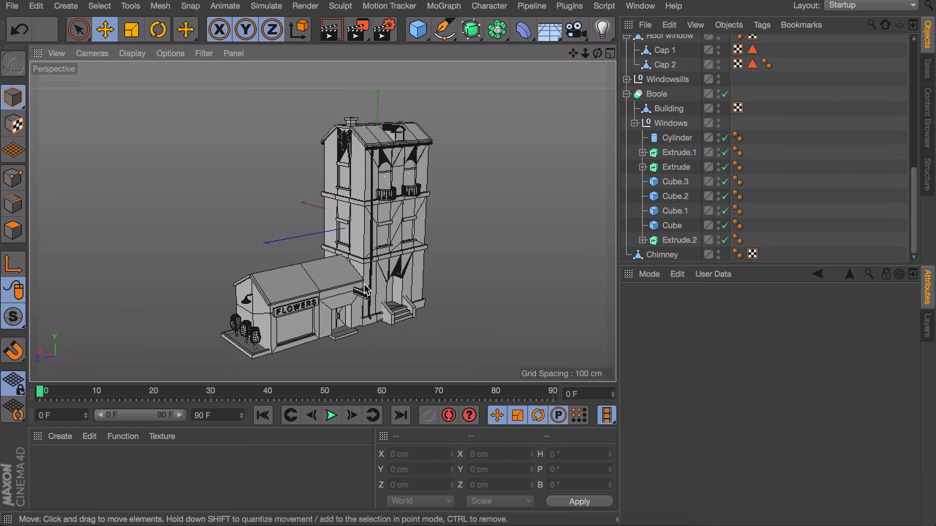
Step: Add a cylinder beneath the buildings as a round base, with a radius of 469.92 cm, height 37.16 cm and Y -263.37 cm
left_click(420, 31)
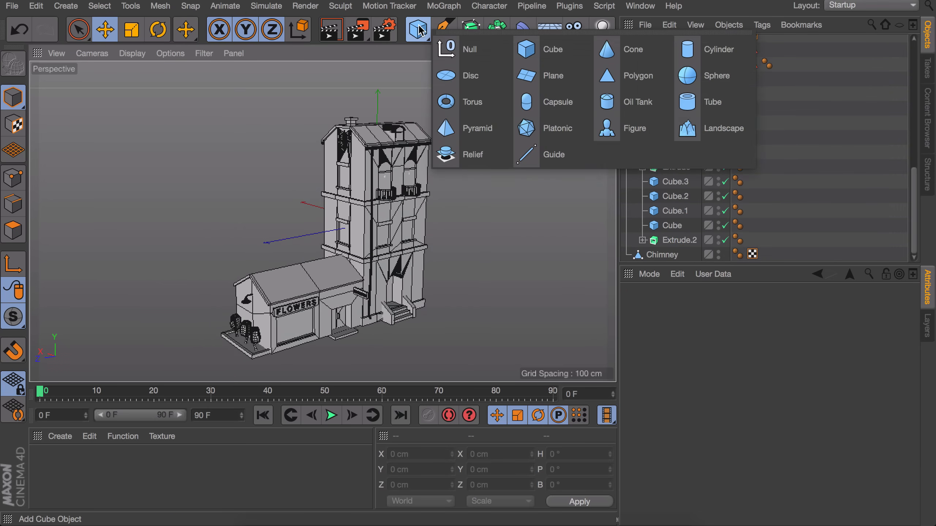
left_click(714, 54)
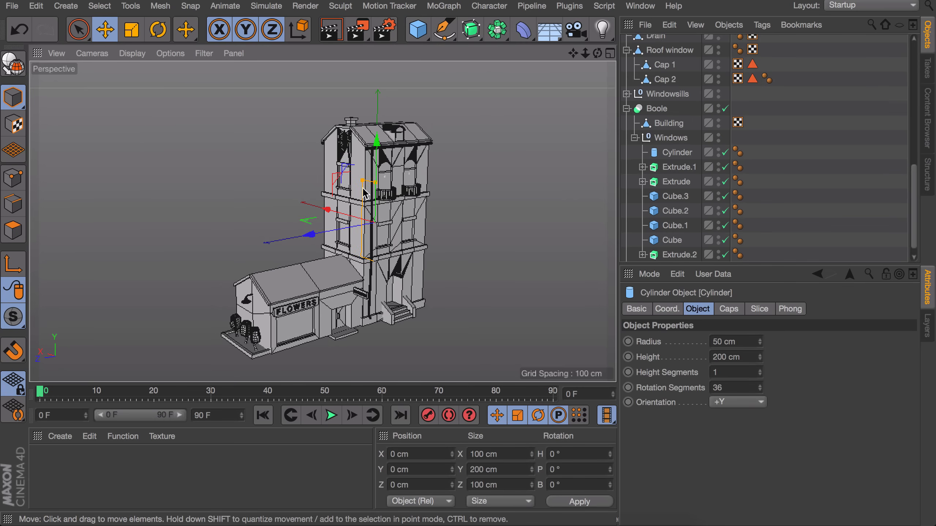
left_click_drag(377, 172, 382, 291)
left_click_drag(361, 286, 272, 250)
middle_click_drag(354, 278, 377, 224, "alt")
left_click_drag(395, 222, 395, 254)
left_click_drag(291, 225, 292, 226)
left_click_drag(394, 263, 394, 265)
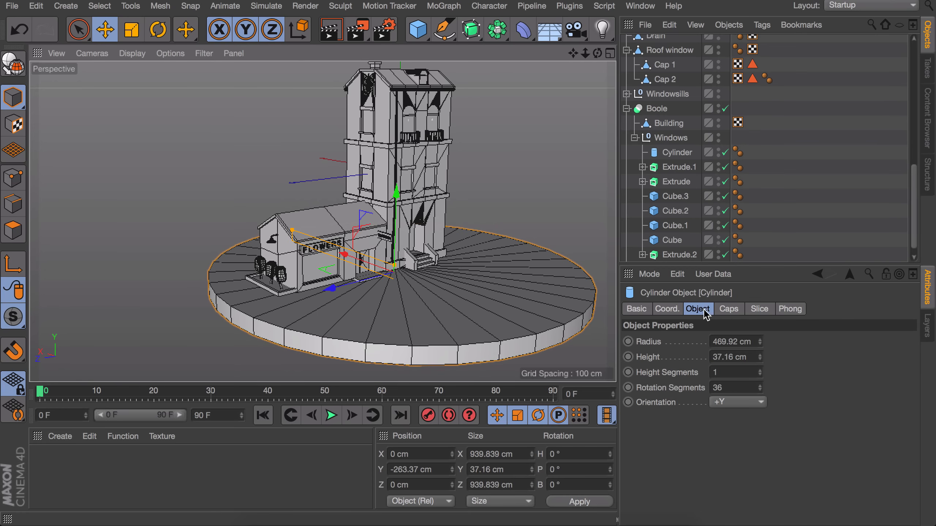
Step: Enable the fillet on the base cylinder's caps with a radius of 8 cm
left_click(729, 312)
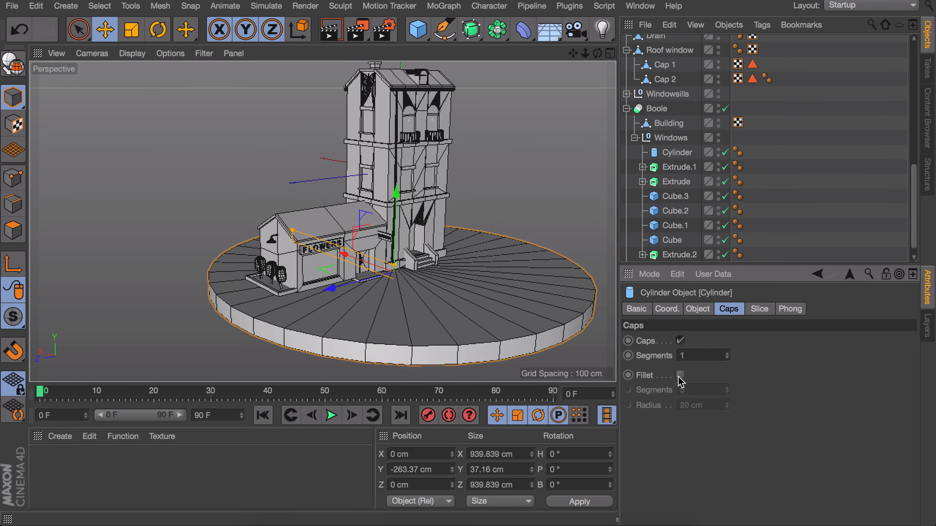
left_click(680, 375)
left_click_drag(727, 407, 727, 424)
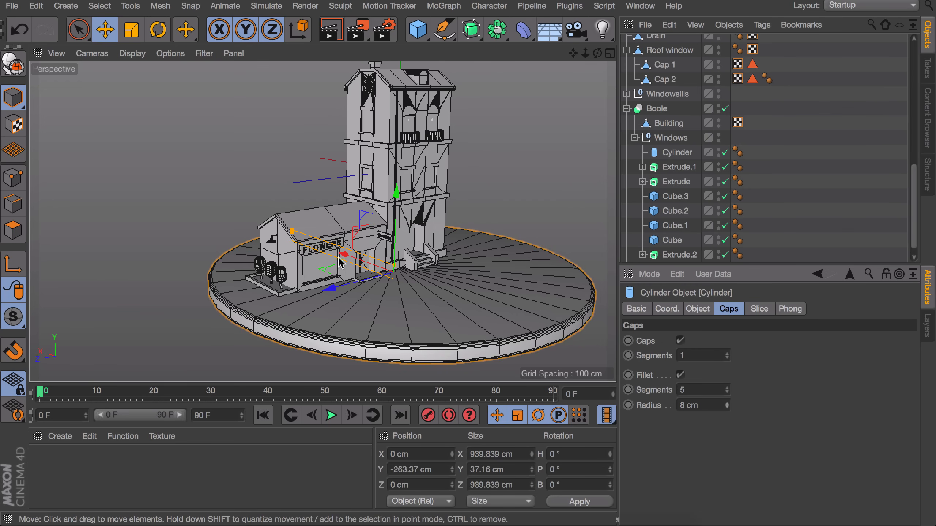
Step: Centre the base under both buildings in the top view by moving it to about Z 121 cm, then return to the perspective view
middle_click(390, 264)
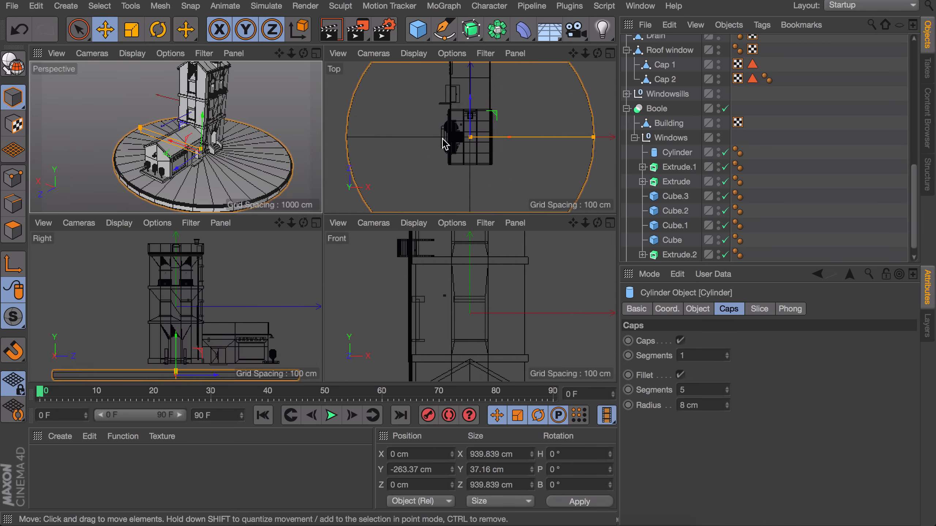
middle_click(452, 139)
scroll(464, 153, "down", 5)
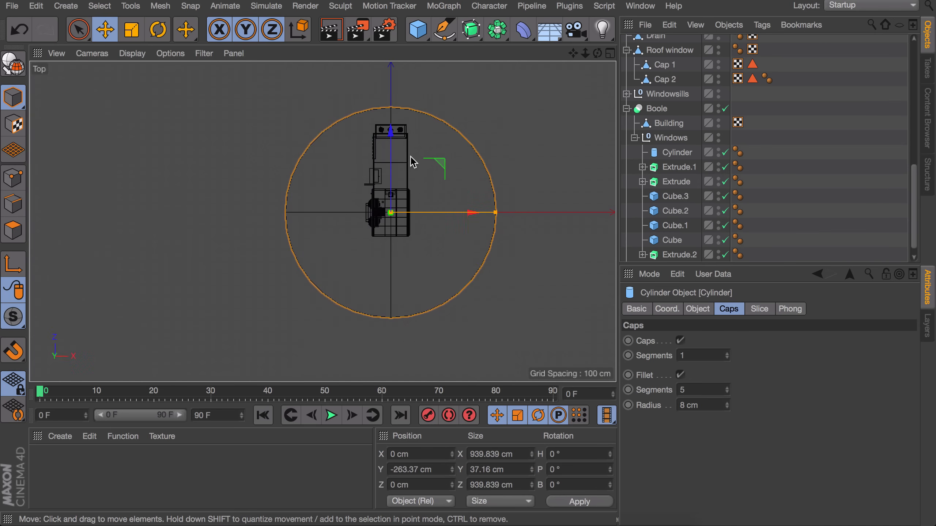
left_click_drag(392, 161, 393, 134)
middle_click(226, 210)
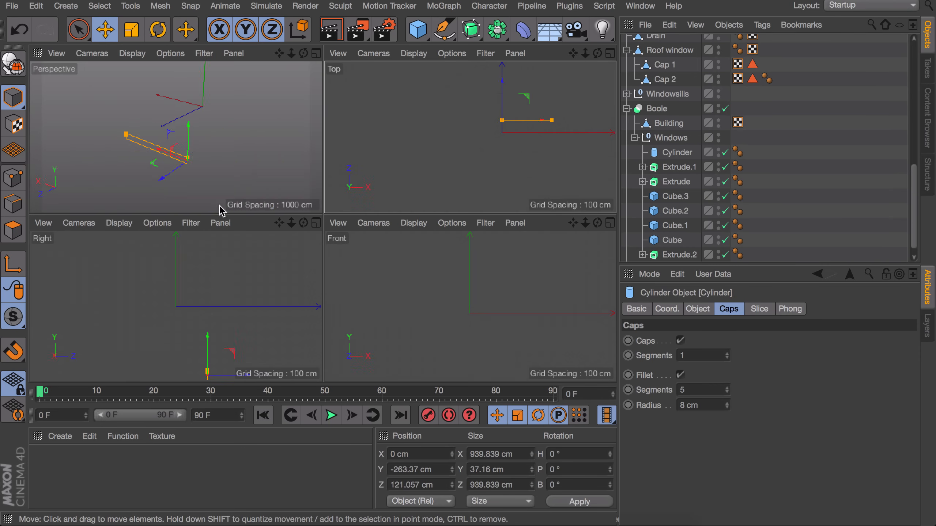
middle_click(214, 157)
Step: Select the planter together with all three trees and lower them slightly onto the round base
left_click_drag(253, 195, 345, 184, "alt")
scroll(349, 205, "up", 8)
left_click(195, 282)
scroll(665, 146, "up", 10)
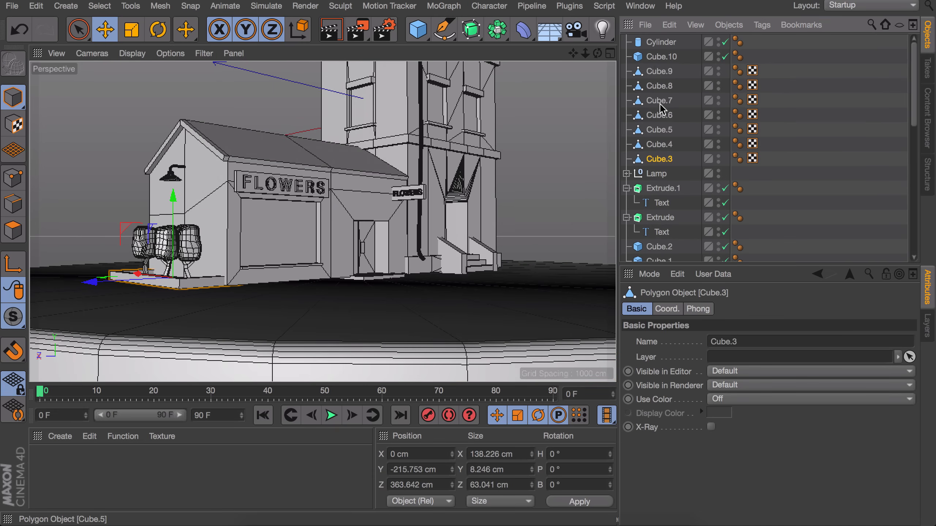
left_click(656, 73, "shift")
left_click(659, 158, "shift")
left_click_drag(173, 186, 173, 190)
Step: Select the lamp, signs and flower shop body together and raise them slightly
left_click(665, 175)
scroll(662, 197, "down", 4)
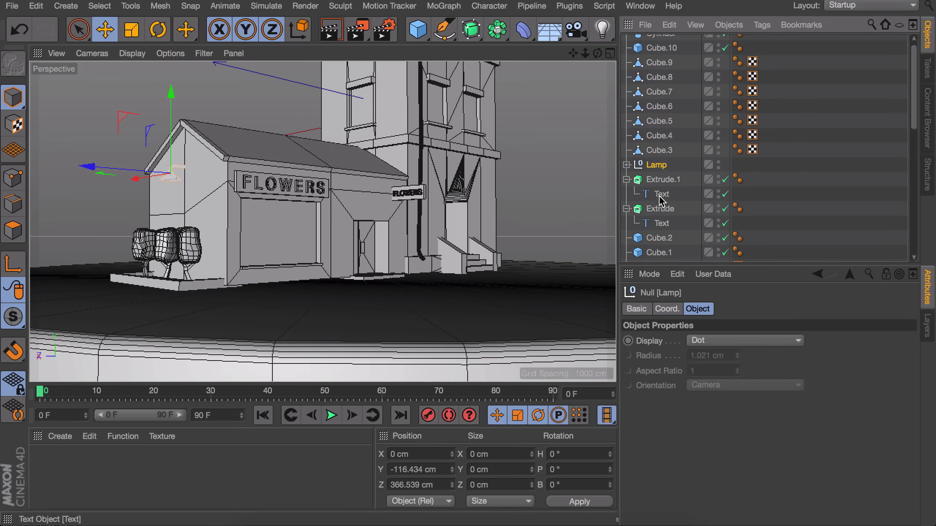
left_click(656, 212, "shift")
left_click_drag(342, 128, 341, 122)
Step: Raise the shop's doorstep slightly above the round base and deselect it
left_click_drag(368, 253, 358, 293, "alt")
scroll(358, 293, "down", 5)
left_click(363, 294)
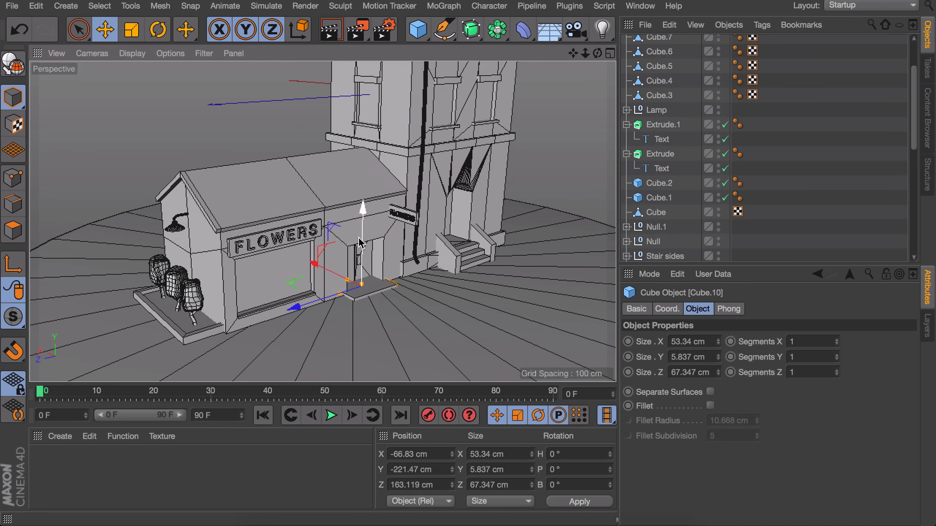
left_click_drag(361, 247, 361, 245)
left_click(534, 184)
Step: Frame the whole scene with nothing selected and render a preview of the view
left_click_drag(509, 236, 493, 265, "alt")
scroll(331, 325, "down", 6)
left_click_drag(316, 291, 365, 255, "alt")
left_click(325, 206)
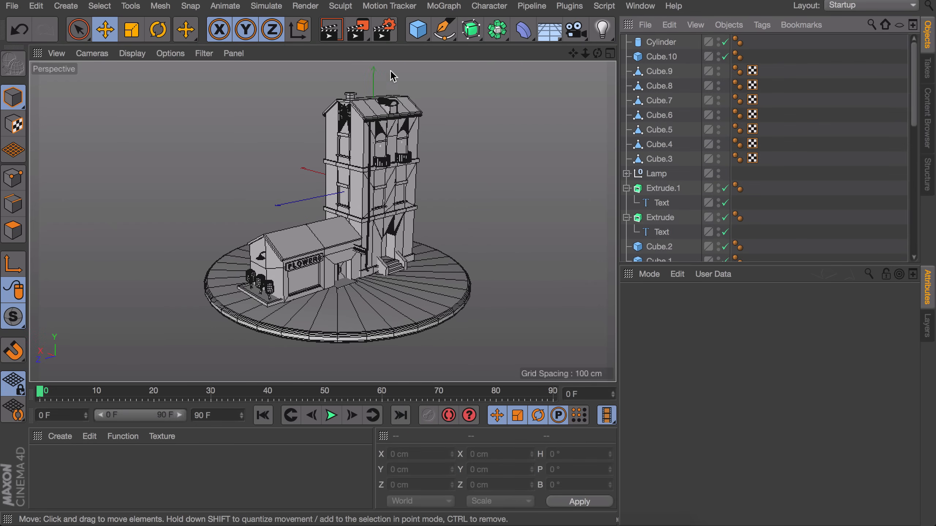
key("super+r")
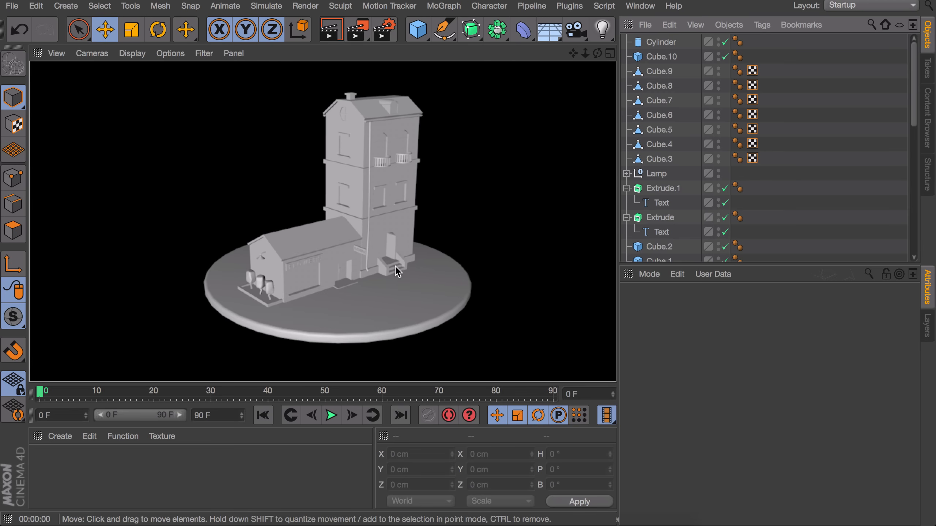
left_click(715, 190)
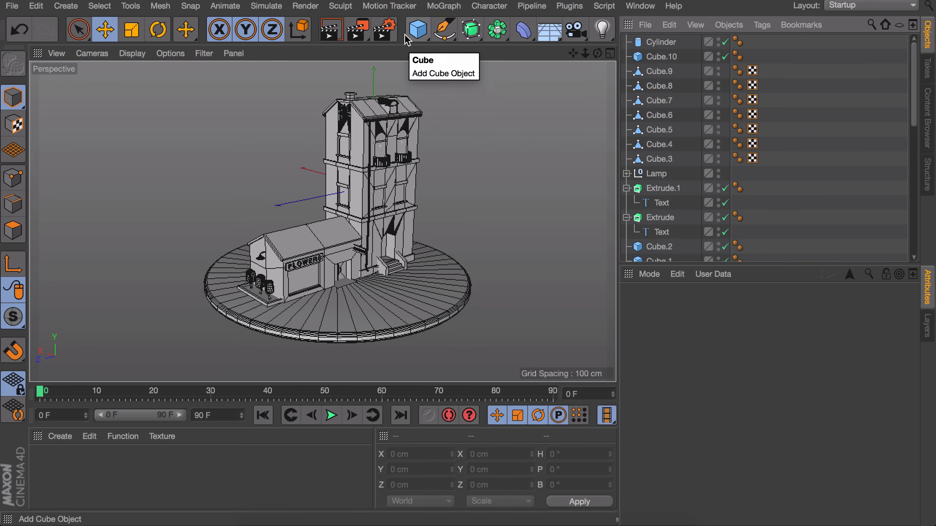
Step: Add the Ambient Occlusion effect to the render settings, close them and render the view
left_click(383, 30)
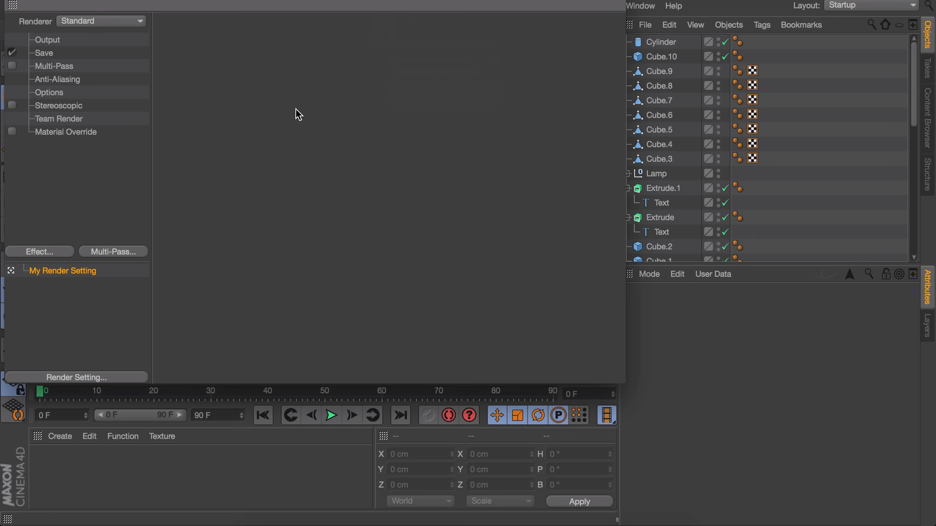
left_click(51, 251)
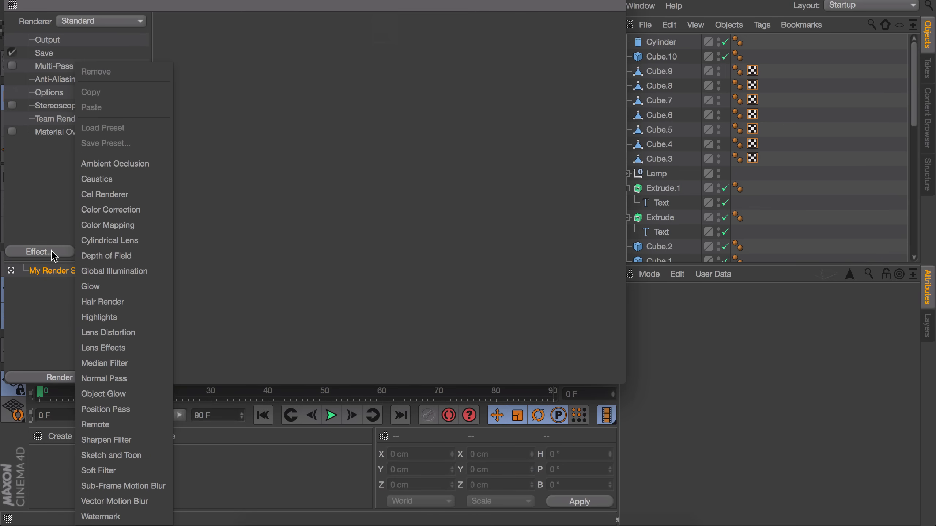
left_click(114, 165)
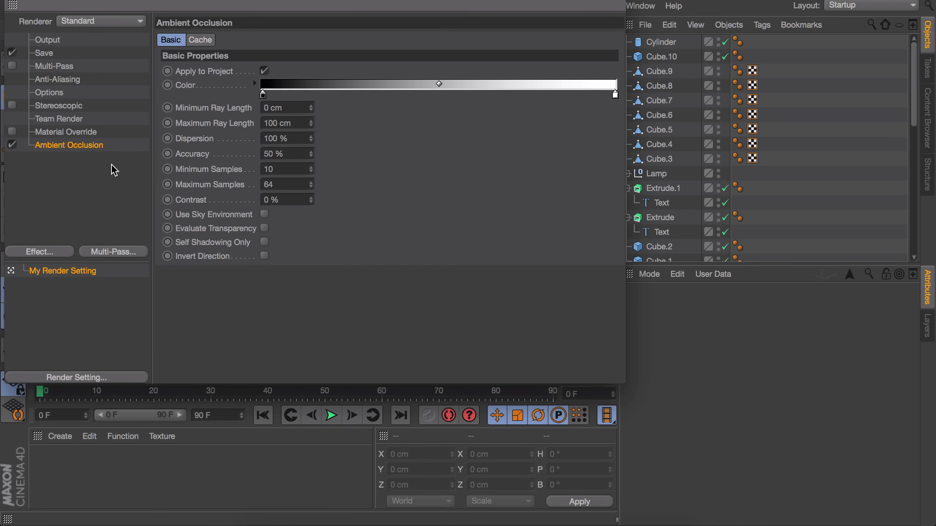
left_click(23, 2)
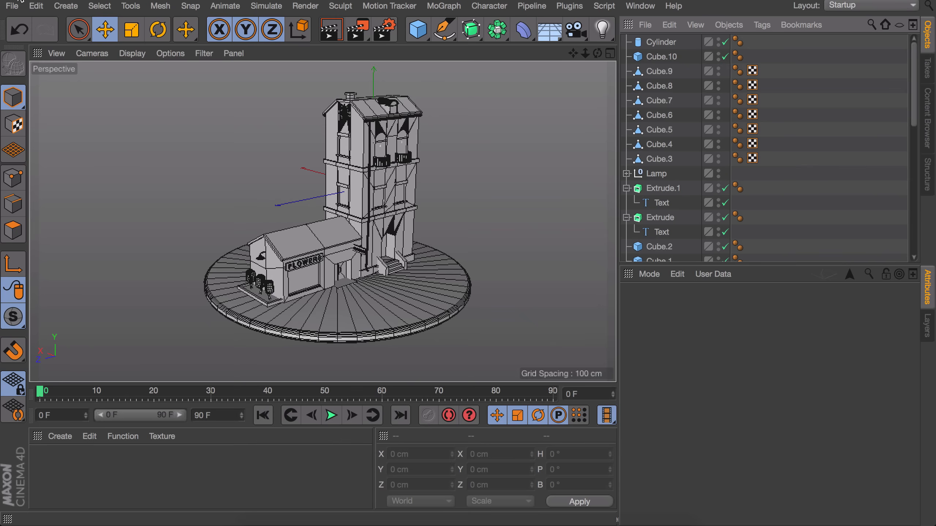
key("ctrl+r")
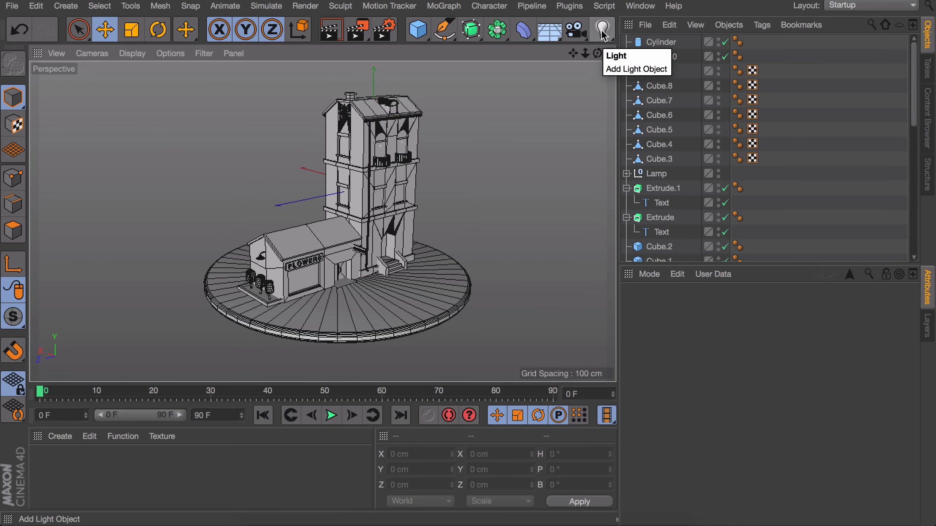
Step: Add a Physical Sky to the scene and render the view to check the lighting
left_click(549, 35)
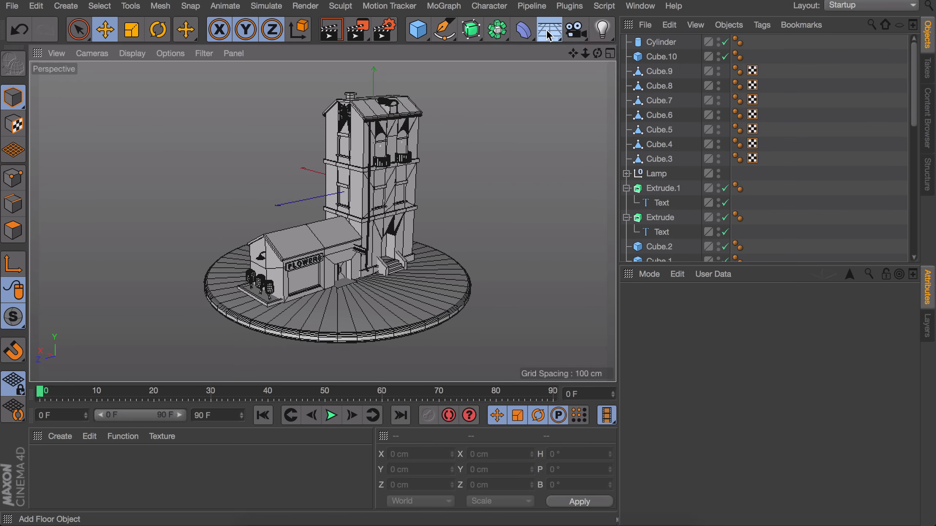
left_click(678, 49)
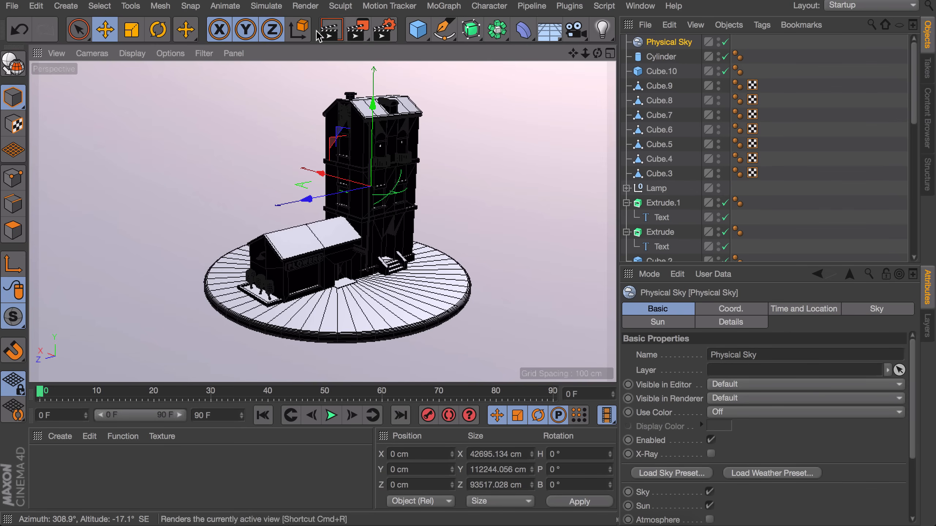
left_click(330, 32)
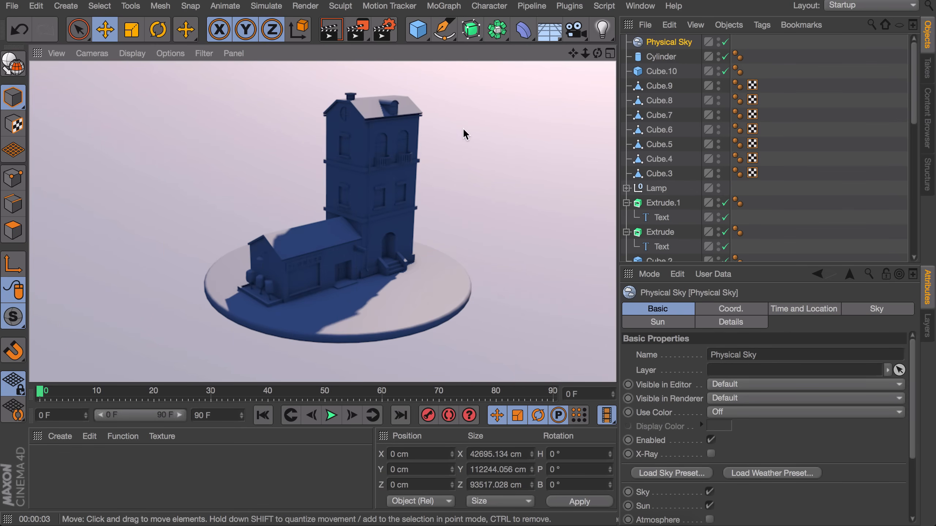
Step: Set the Physical Sky's month to May in its time and location settings
left_click(669, 44)
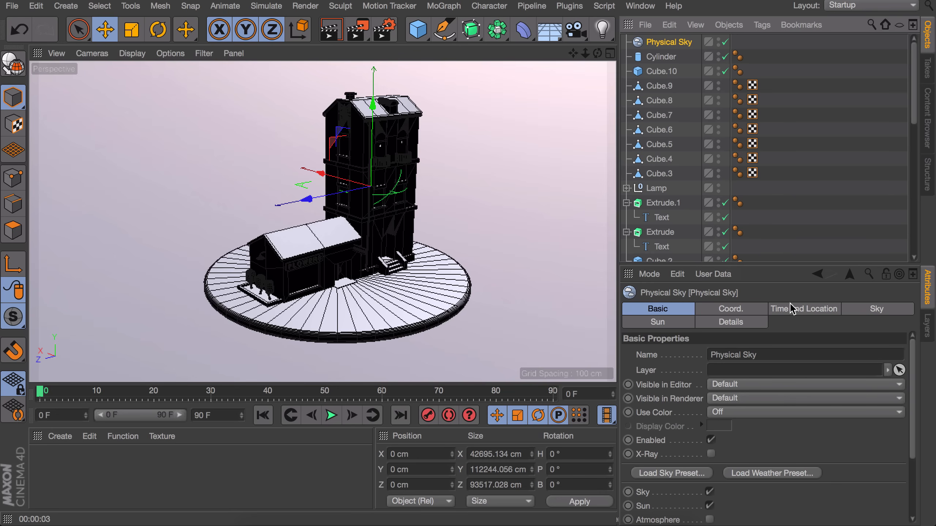
left_click(804, 312)
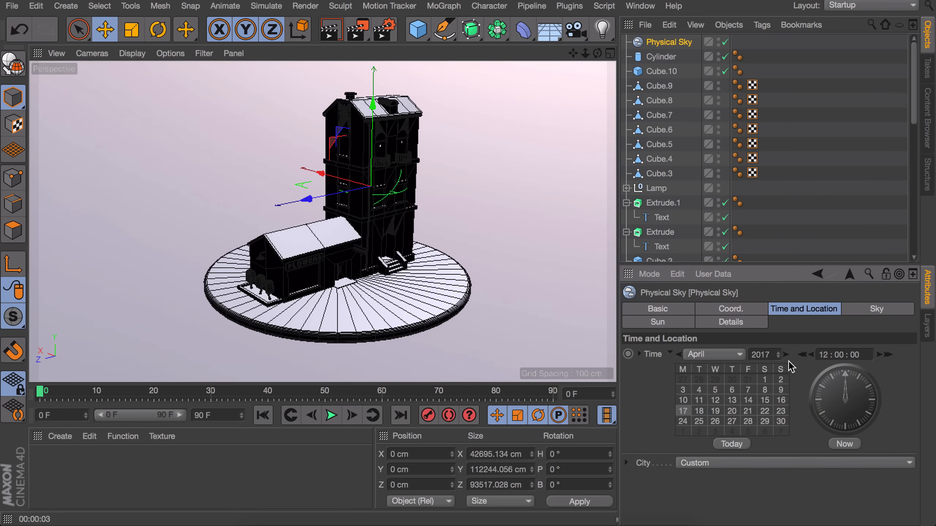
left_click(711, 355)
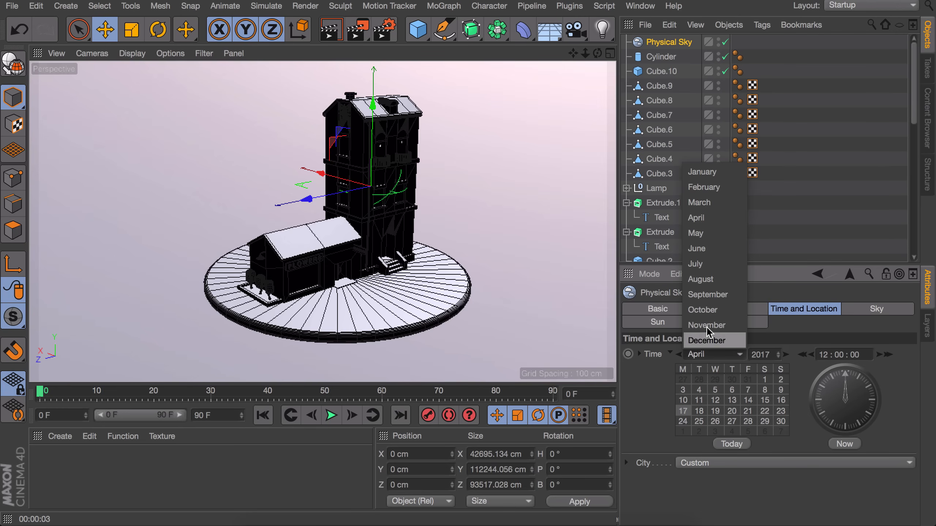
left_click(712, 235)
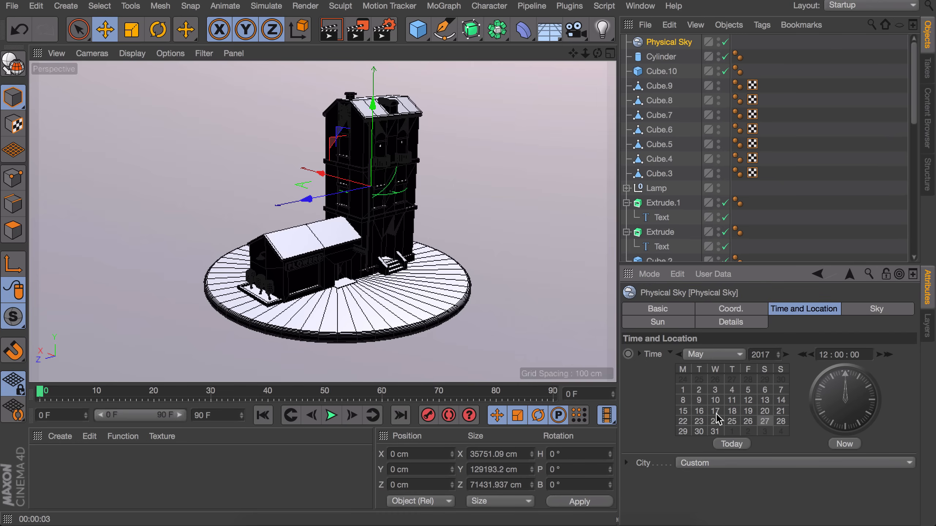
Step: Set the Physical Sky's time to 19:46, render the view and clear the selection
left_click_drag(846, 401, 808, 363)
left_click(332, 29)
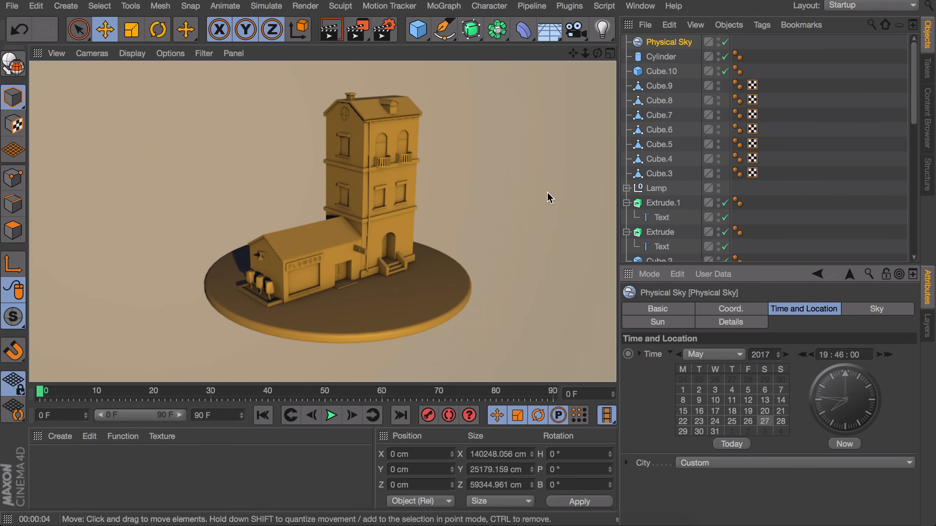
left_click(549, 198)
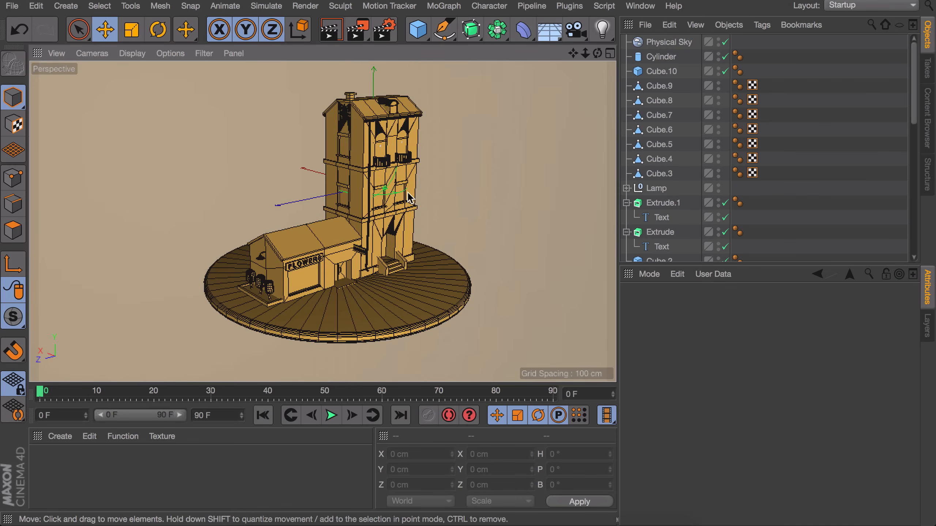
Step: Add an area light on the far side of the buildings at about X -797 cm, with its heading at about -106.6°
left_click_drag(419, 189, 698, 174, "alt")
right_click_drag(452, 162, 458, 212, "alt")
middle_click_drag(468, 179, 397, 229, "alt")
left_click_drag(389, 217, 411, 219, "alt")
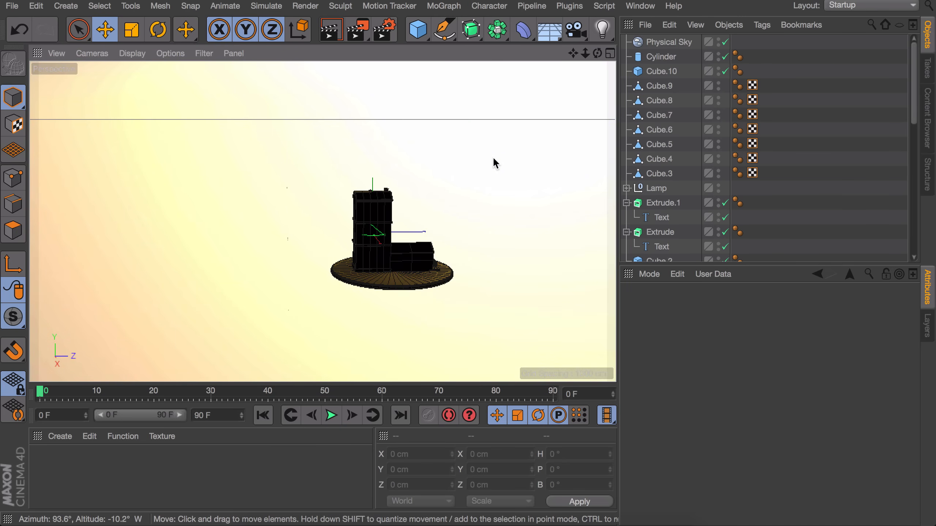
left_click(603, 31)
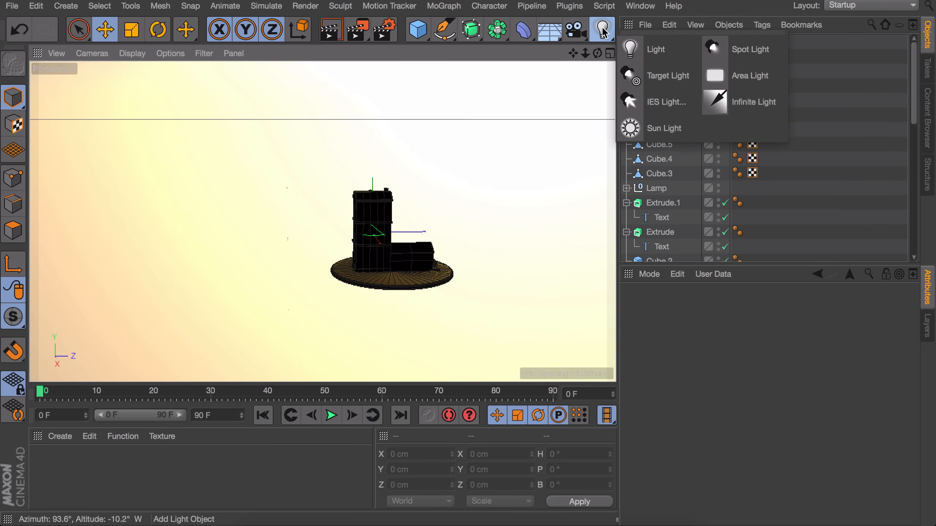
left_click(720, 77)
left_click_drag(368, 251, 299, 171, "alt")
key("r")
key("t")
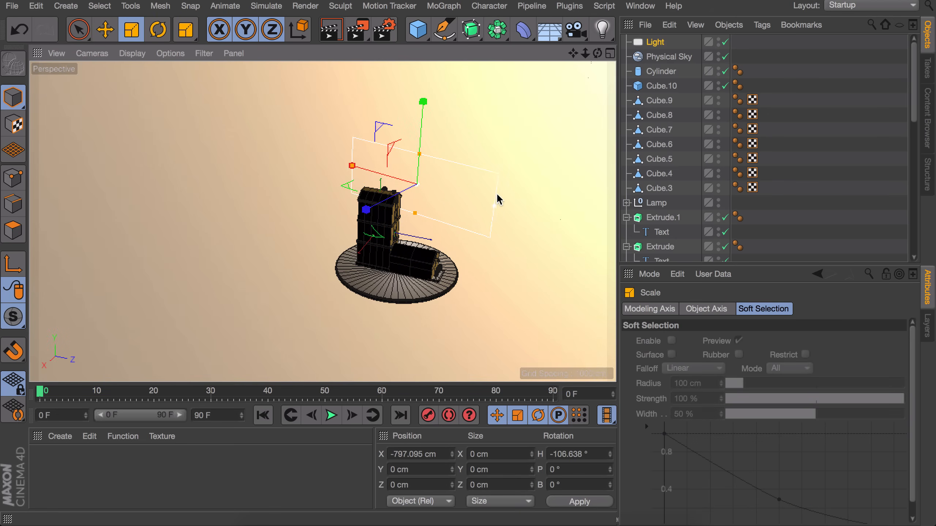
Step: Move the area light out to about X -1774, Y 263, Z 553 cm and pitch it to about -17.4°
key("e")
left_click_drag(368, 209, 454, 177)
left_click_drag(453, 185, 485, 192, "alt")
left_click_drag(500, 89, 506, 56)
left_click_drag(430, 108, 469, 114)
key("r")
left_click_drag(524, 133, 471, 175, "alt")
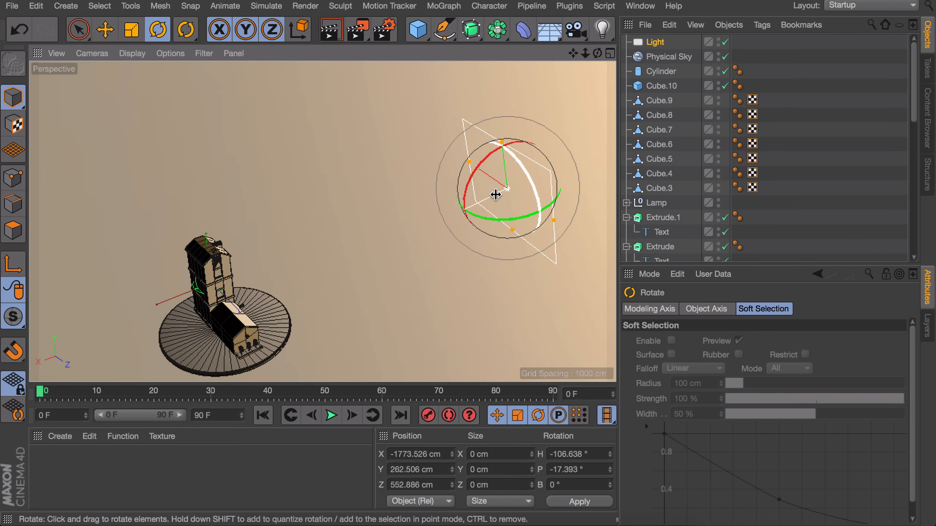
Step: Set the area light's color saturation to 70% at hue 33° and its shadow type to Area
left_click(649, 43)
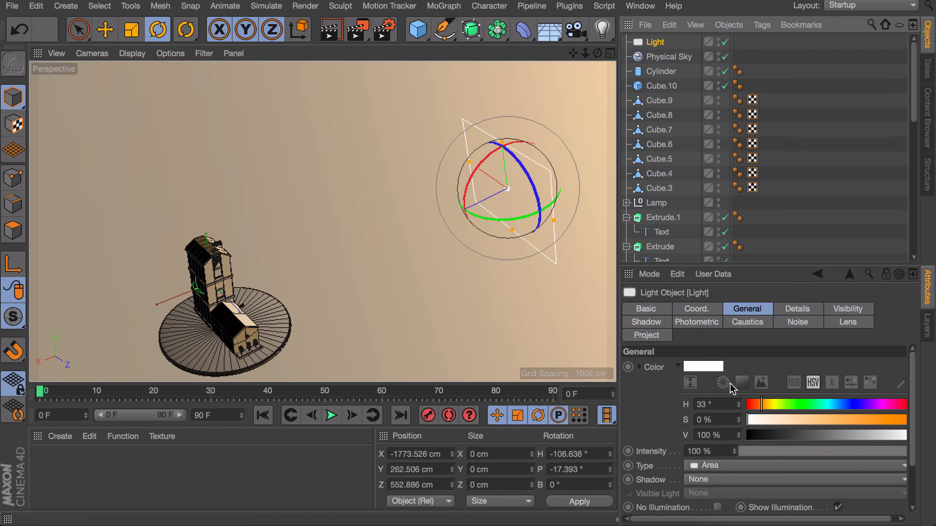
left_click_drag(740, 419, 860, 420)
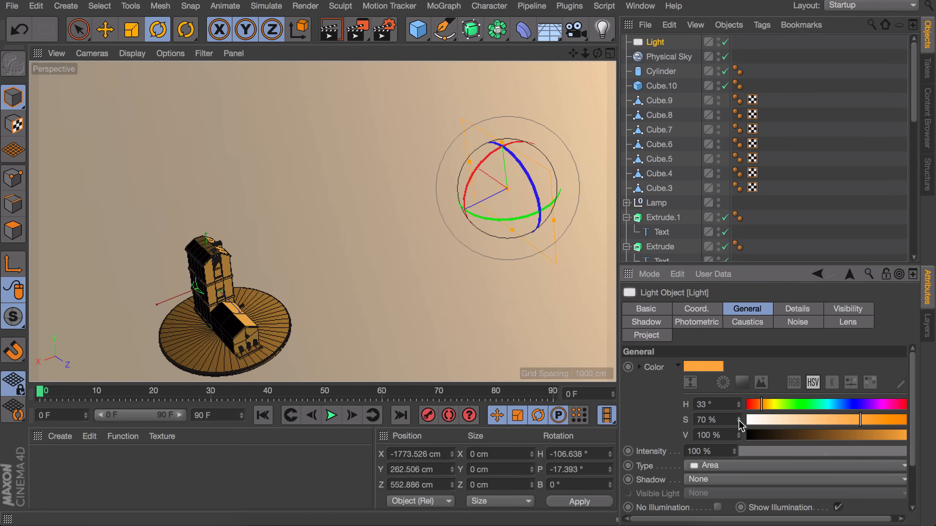
left_click(713, 479)
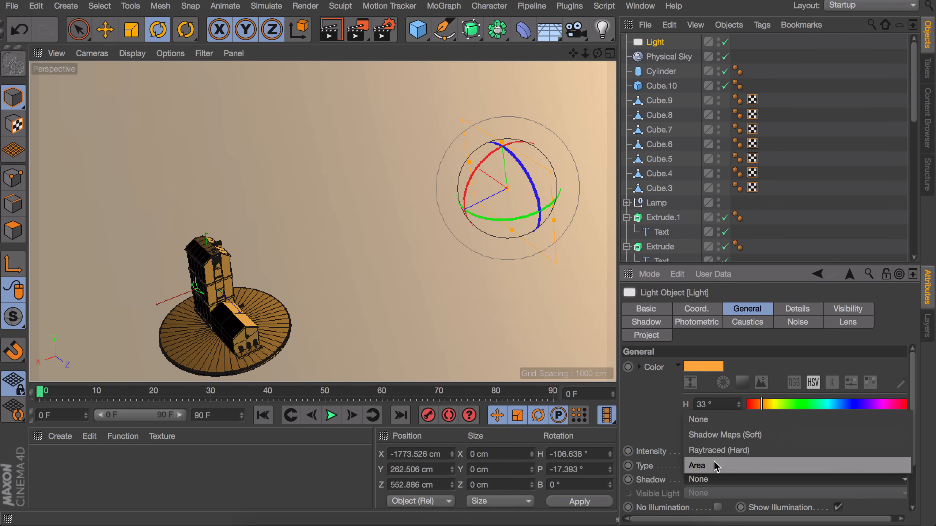
left_click(715, 466)
Step: Turn the area light to a heading of about -130° and render the model from its front side
left_click_drag(520, 221, 496, 223)
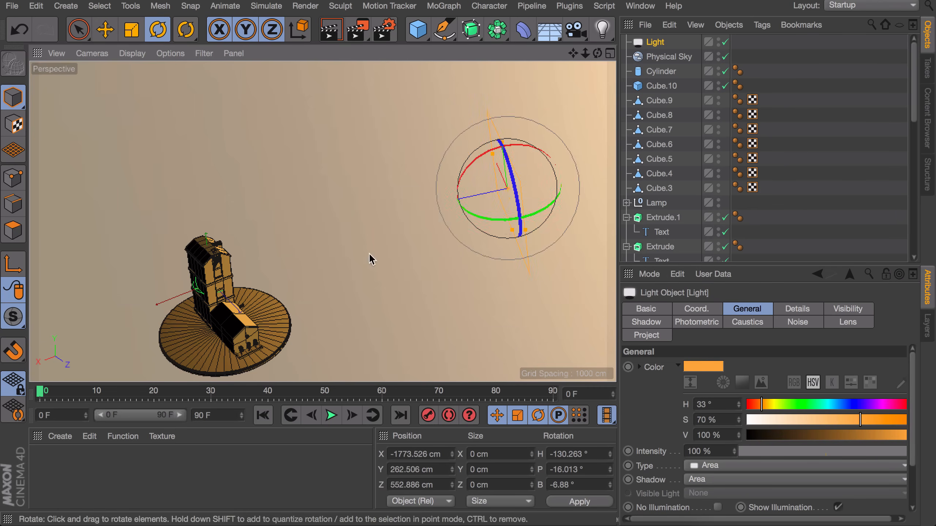
left_click_drag(424, 240, 211, 284, "alt")
middle_click_drag(82, 233, 233, 234, "alt")
left_click_drag(232, 234, 141, 211, "alt")
right_click_drag(140, 211, 214, 215, "alt")
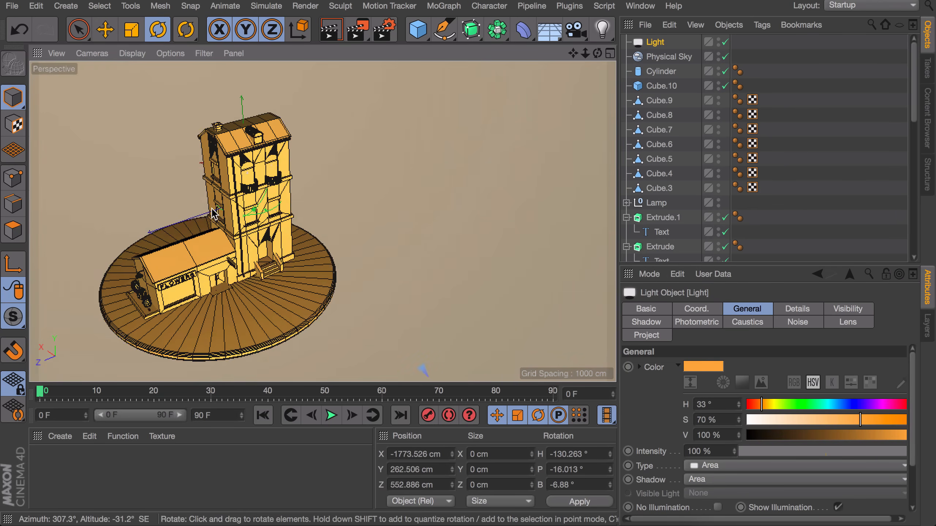
middle_click_drag(221, 236, 310, 224, "alt")
left_click_drag(332, 251, 342, 221, "alt")
middle_click_drag(354, 222, 394, 225, "alt")
key("ctrl+r")
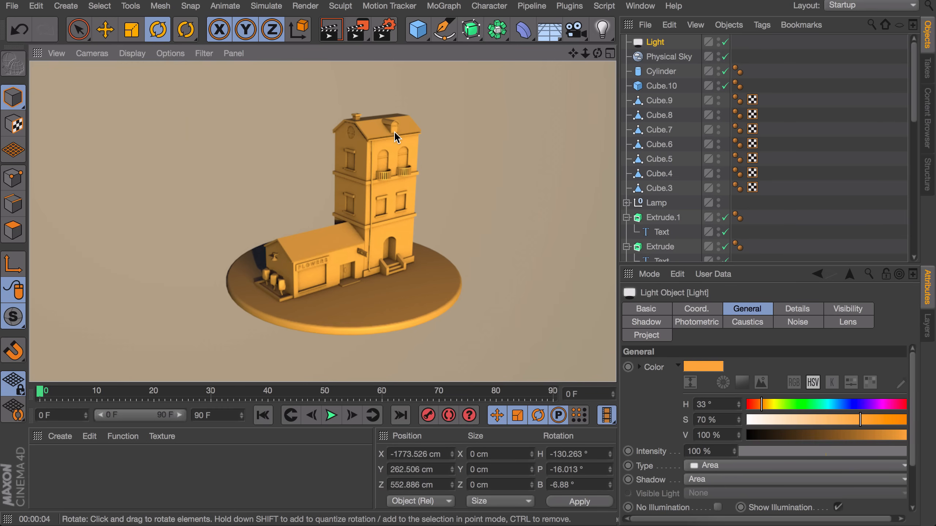
Step: Add an omni light with Ambient Illumination enabled and 83% intensity, and render the view
left_click(607, 31)
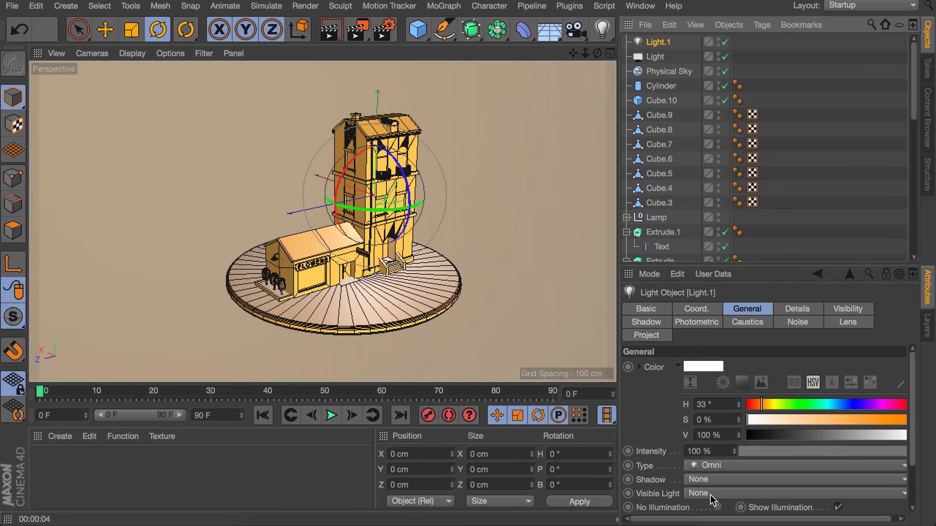
scroll(711, 495, "down", 2)
left_click(717, 486)
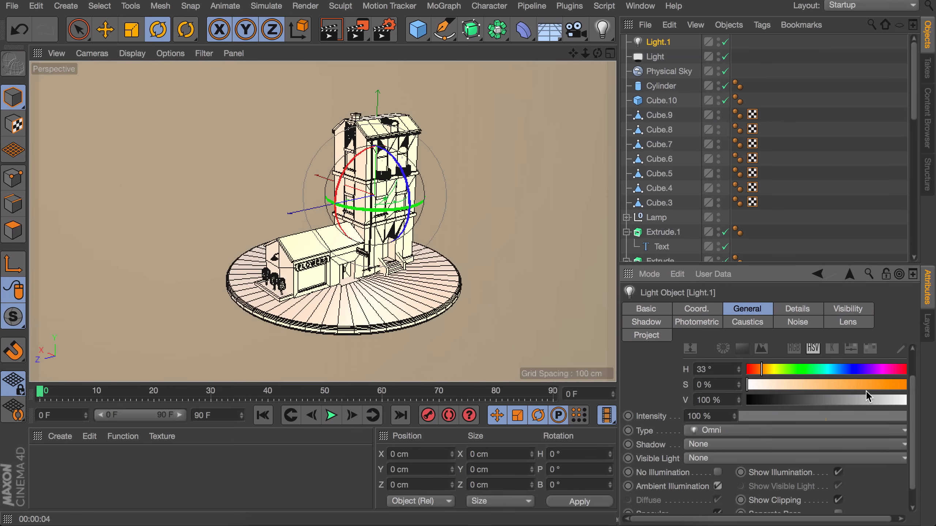
left_click_drag(864, 416, 884, 419)
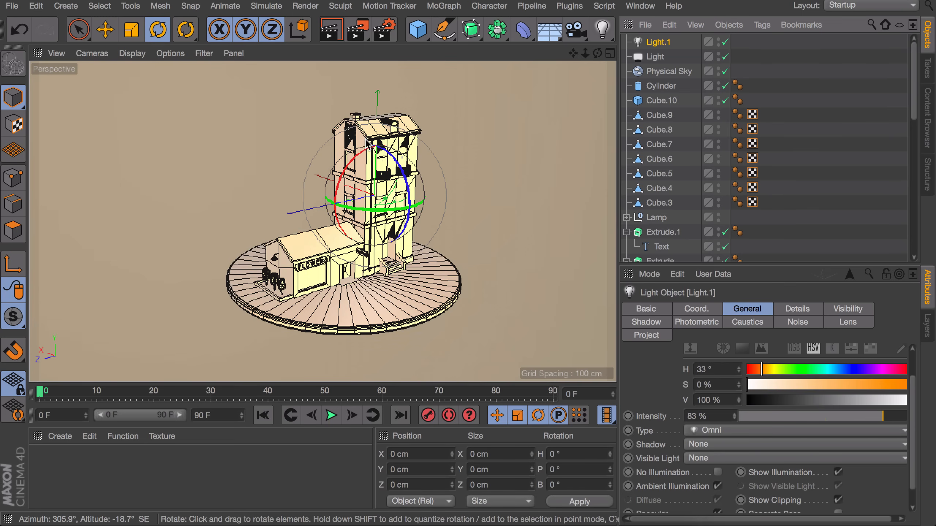
left_click(332, 30)
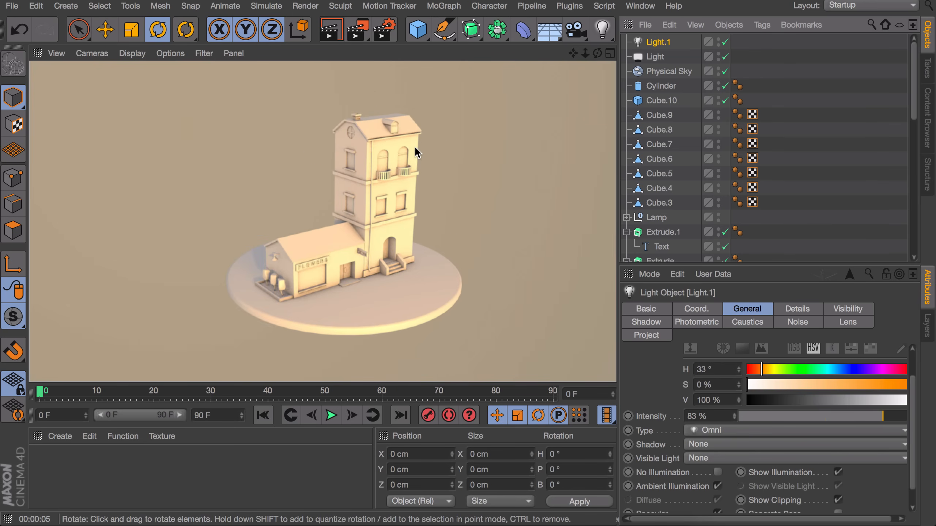
Step: Set the area light's intensity to 85% and clear the selection
left_click(654, 56)
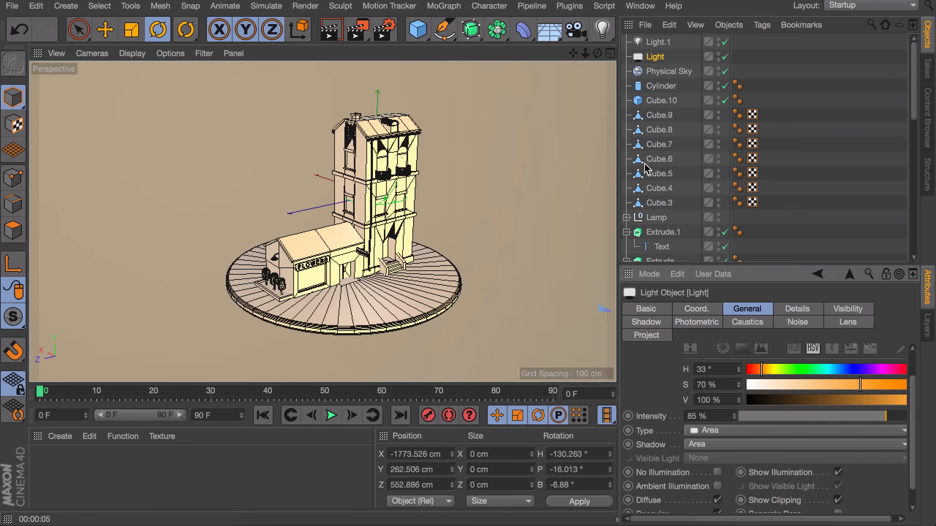
left_click(435, 190)
scroll(286, 197, "up", 3)
scroll(287, 197, "up", 3)
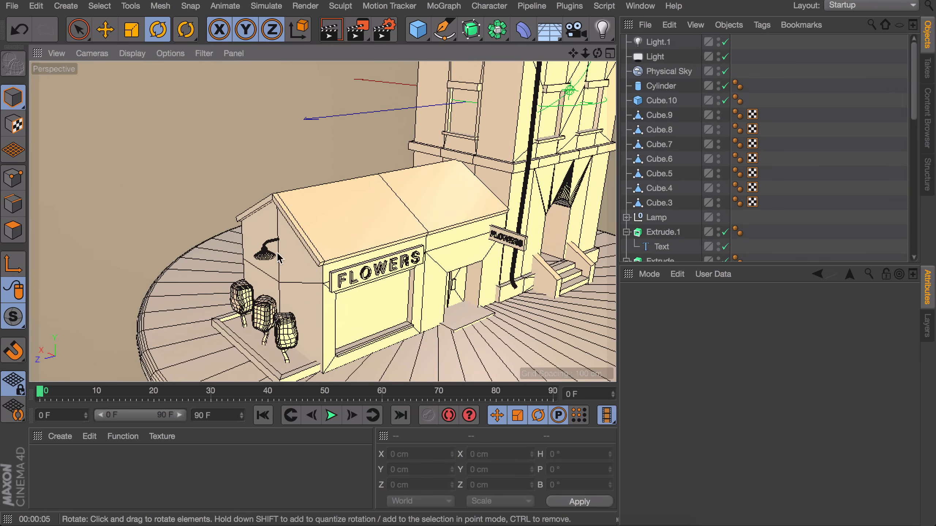
scroll(281, 238, "down", 6)
Step: Add a spot light, move it to about Z 402 cm and pitch it to -90° so it points straight down
left_click(603, 33)
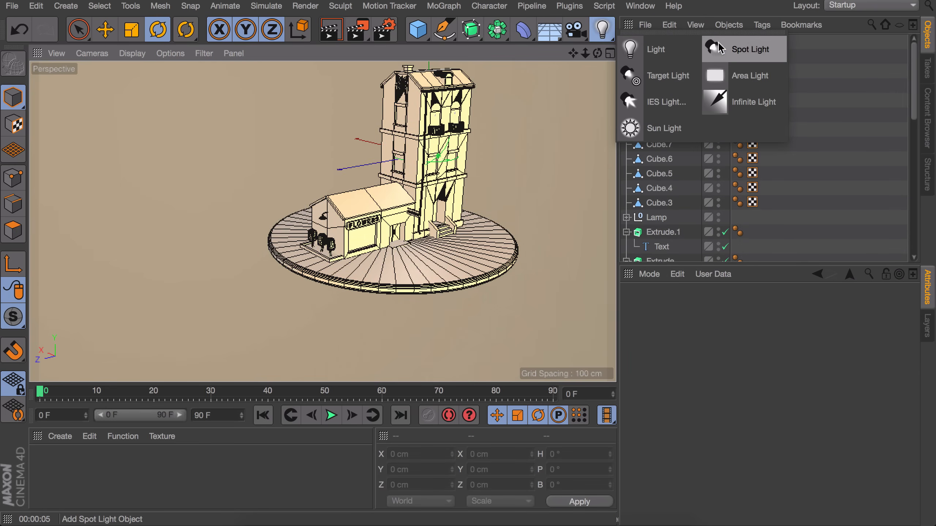
left_click(748, 49)
key("r")
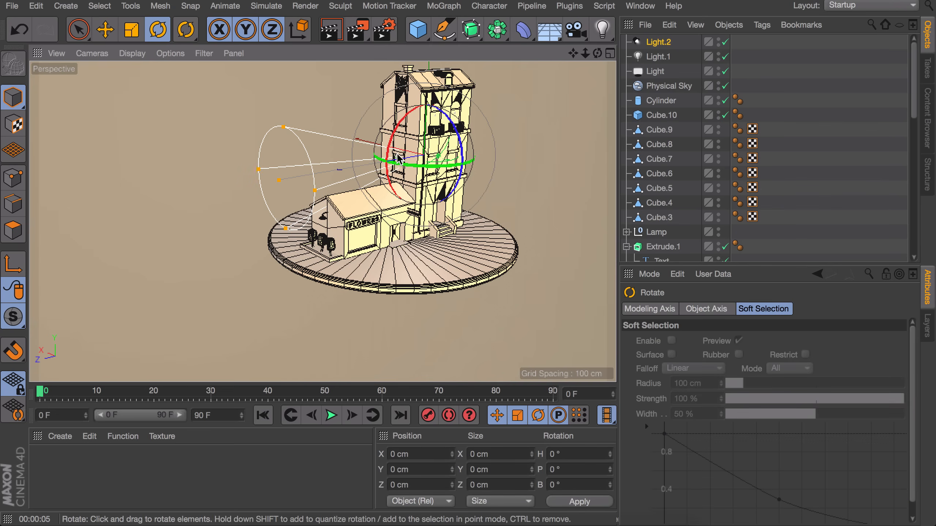
key("e")
left_click_drag(377, 163, 295, 211)
key("r")
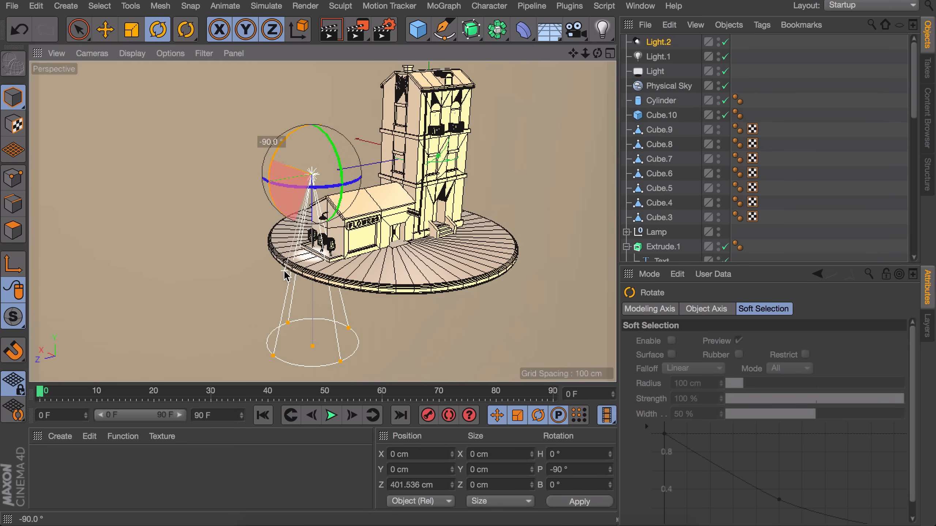
Step: Lower the spot light to the flower shop's wall lamp, at about Y -126 and Z 367 cm
key("e")
left_click_drag(313, 251, 317, 294)
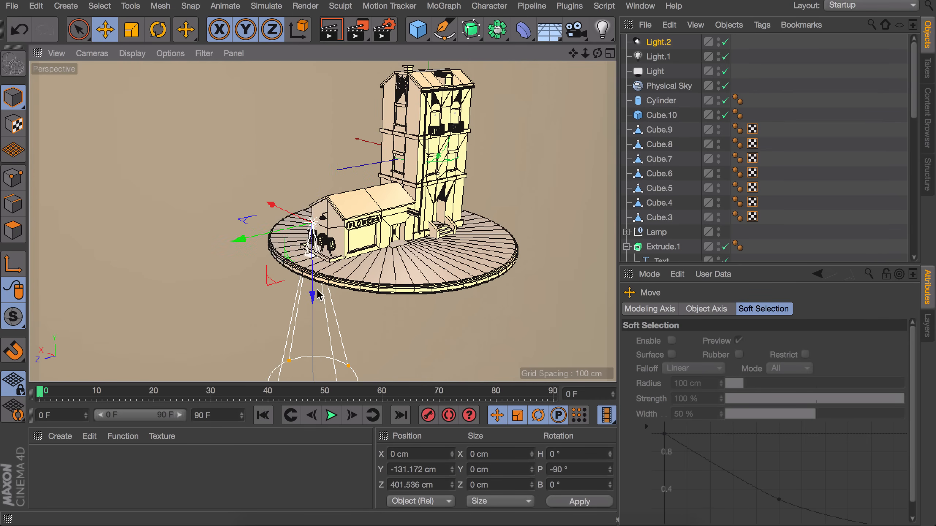
right_click_drag(309, 247, 311, 196, "alt")
left_click_drag(241, 190, 264, 186)
right_click_drag(345, 171, 345, 68, "alt")
left_click_drag(323, 258, 317, 219)
right_click_drag(317, 218, 319, 311, "alt")
Step: Shorten the spot light's cone so it ends at the planter below the wall lamp
middle_click_drag(319, 311, 326, 220, "alt")
right_click_drag(326, 219, 327, 237, "alt")
left_click_drag(325, 333, 320, 160)
right_click_drag(320, 161, 329, 99, "alt")
middle_click_drag(332, 164, 338, 266, "alt")
left_click_drag(339, 268, 390, 304)
Step: Give the spot light 51% color saturation, Area shadow, Volumetric visible light and 48% intensity, and render the view
left_click(659, 42)
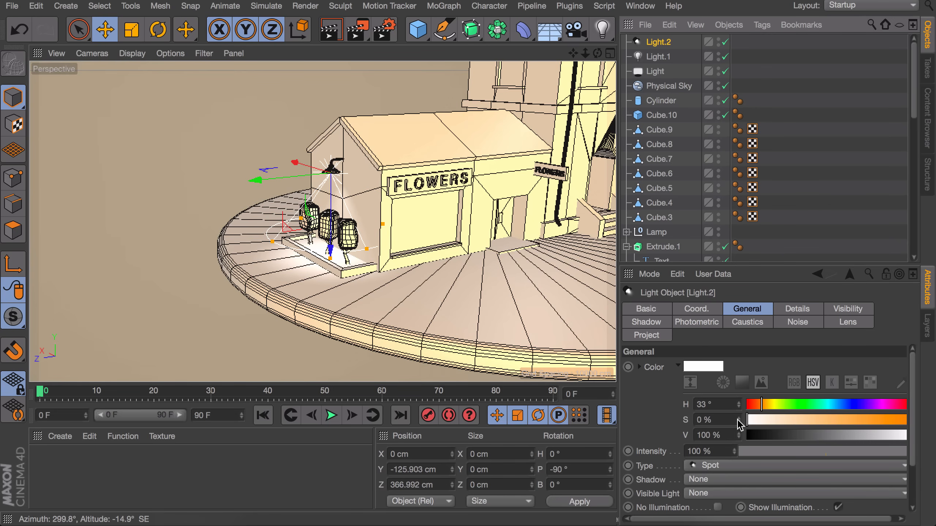
left_click_drag(737, 420, 767, 420)
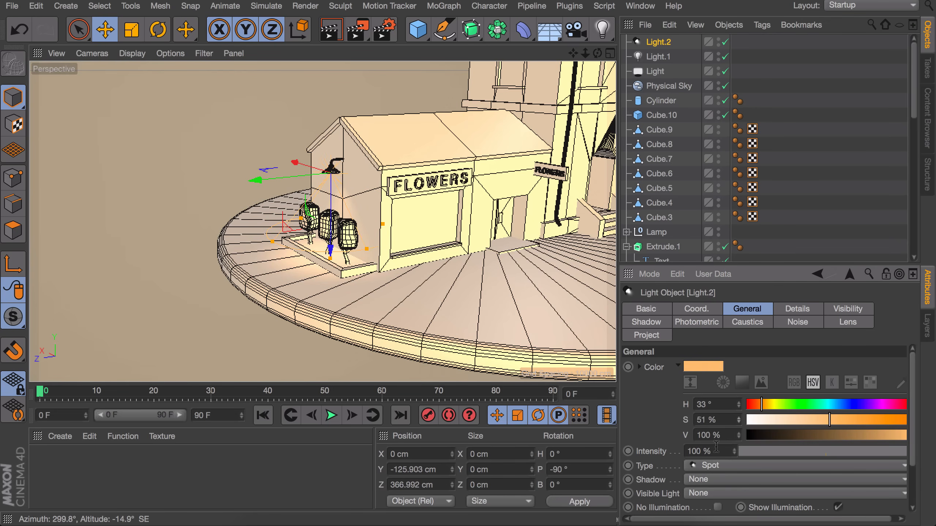
left_click(710, 479)
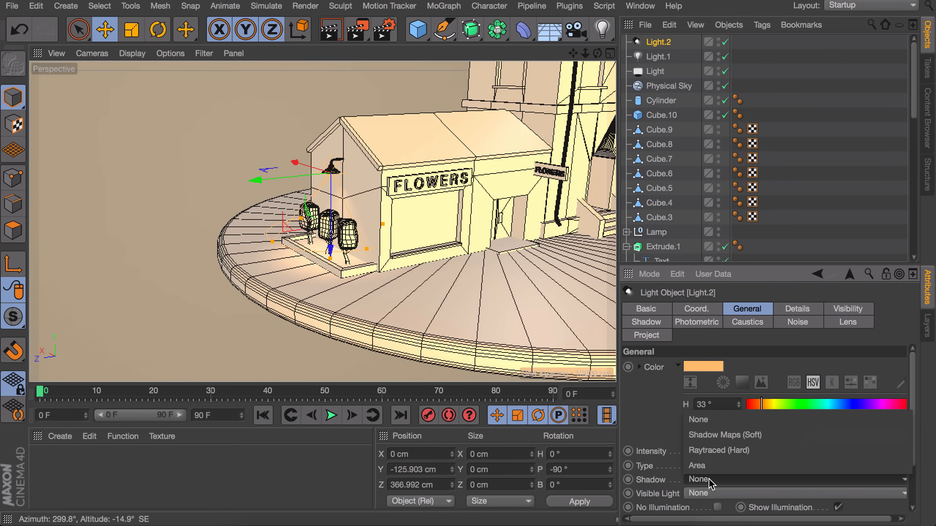
left_click(708, 466)
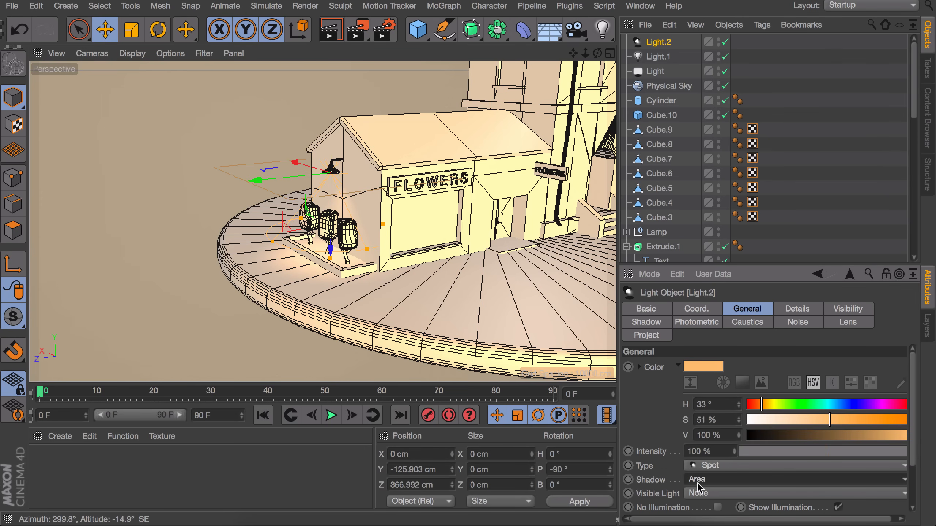
left_click(704, 494)
left_click(705, 465)
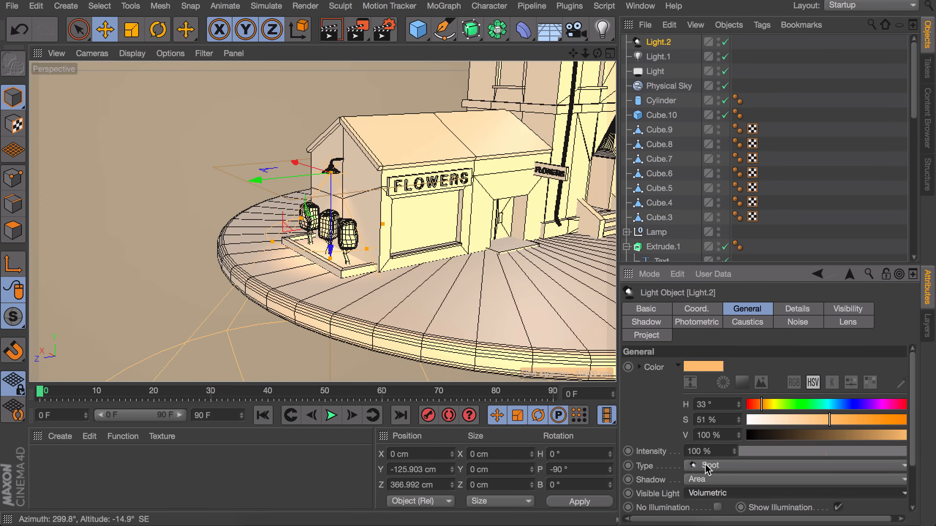
left_click_drag(797, 450, 821, 454)
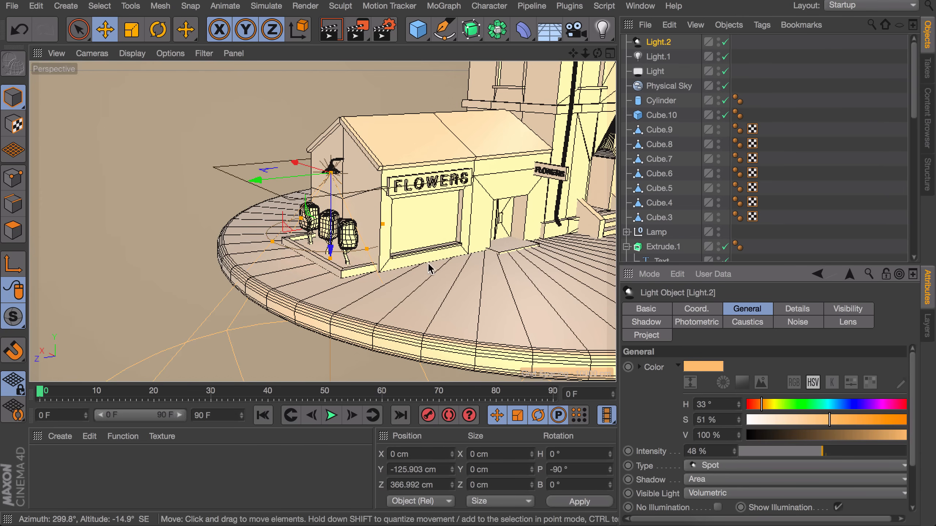
left_click(332, 32)
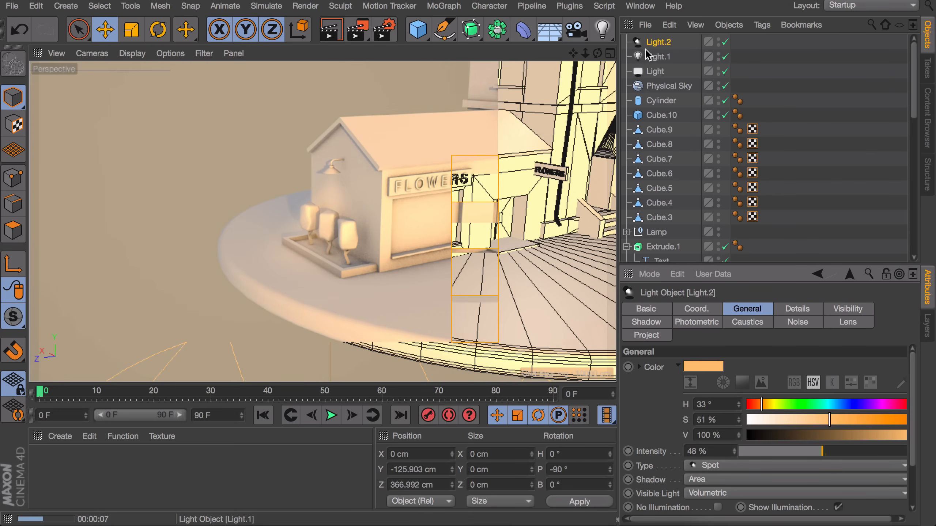
Step: Nudge the spot light slightly at the lamp, clear the selection and render the whole model
left_click(319, 177)
left_click_drag(320, 177, 324, 177)
left_click(796, 159)
scroll(429, 243, "down", 4)
left_click_drag(429, 243, 472, 259, "alt")
scroll(405, 229, "down", 5)
key("ctrl+r")
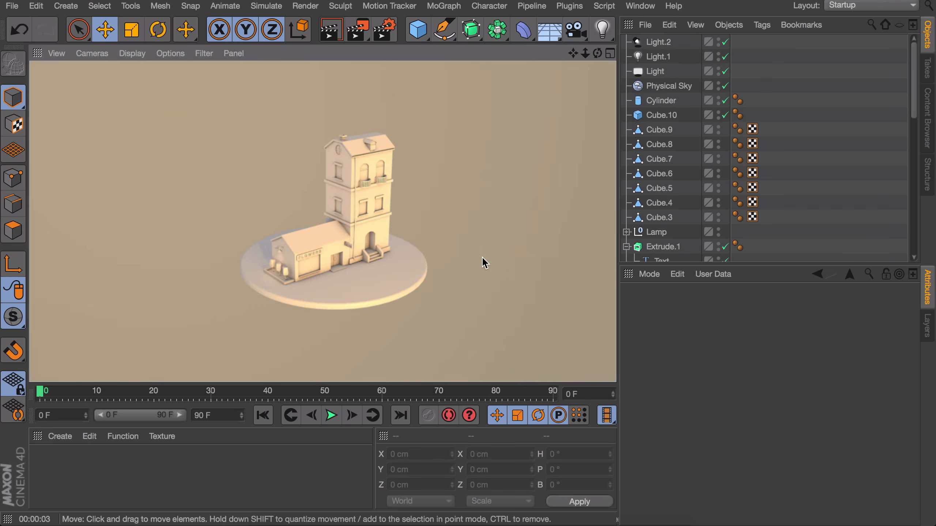
Step: Frame the whole model, add a camera from this view and make it the active camera
scroll(481, 256, "up", 4)
mouse_move(481, 256)
left_mouse_down("alt")
mouse_move(478, 245)
mouse_move(394, 258)
left_mouse_up("alt")
mouse_move(404, 219)
left_mouse_down("alt")
mouse_move(392, 269)
mouse_move(408, 218)
left_mouse_up("alt")
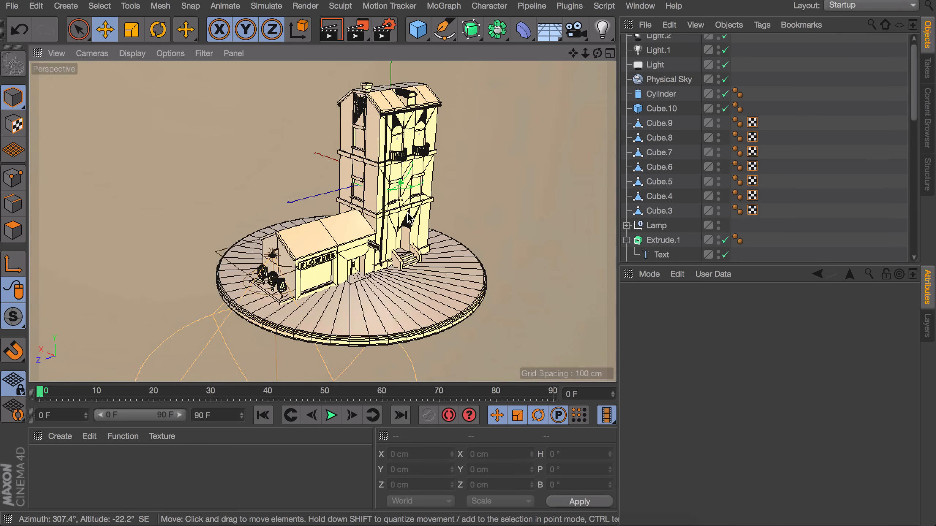
left_click_drag(408, 217, 407, 218, "alt")
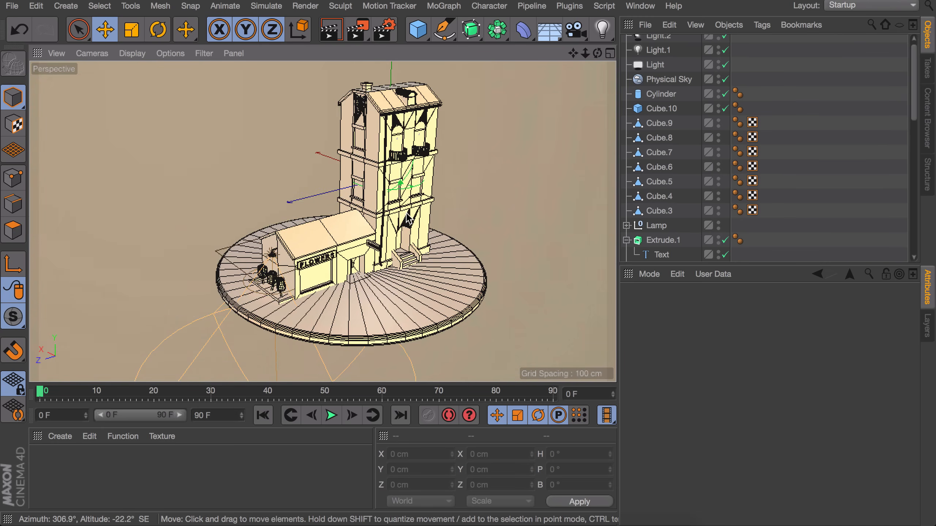
left_click(576, 30)
left_click(726, 42)
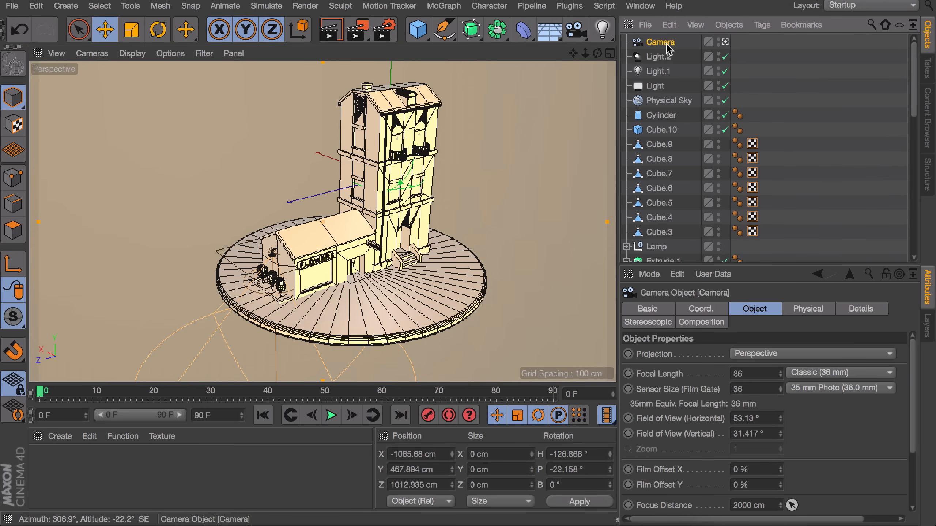
Step: Set the camera's focal length to 200 mm
left_click(758, 375)
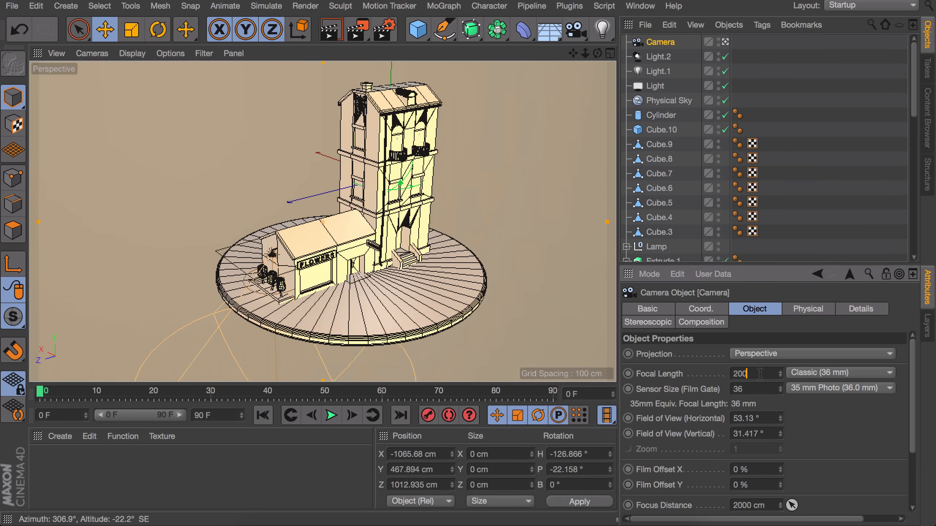
type("200")
key("Return")
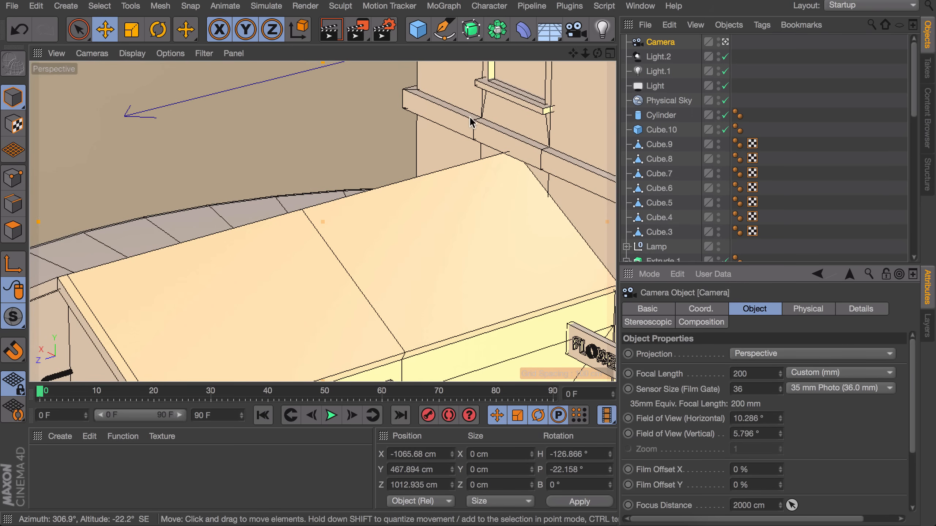
Step: Frame the whole flower shop and tower model in the view through the 200 mm camera
scroll(470, 116, "down", 10)
scroll(462, 250, "down", 5)
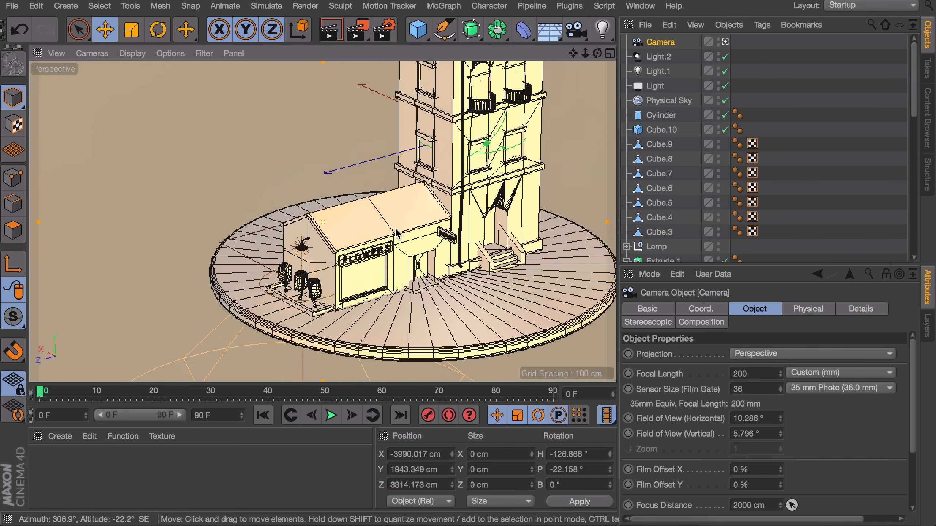
scroll(463, 250, "down", 5)
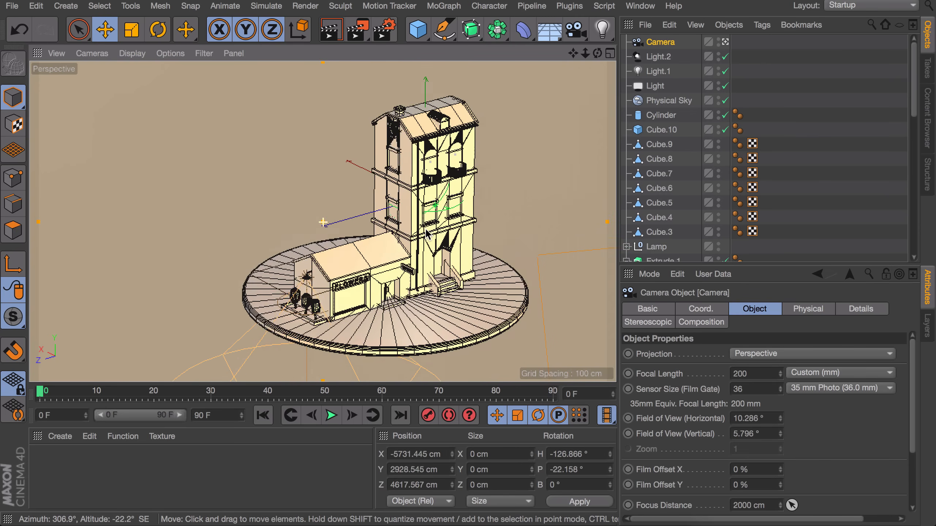
mouse_move(372, 218)
middle_mouse_down("alt")
mouse_move(361, 222)
mouse_move(376, 225)
middle_mouse_up("alt")
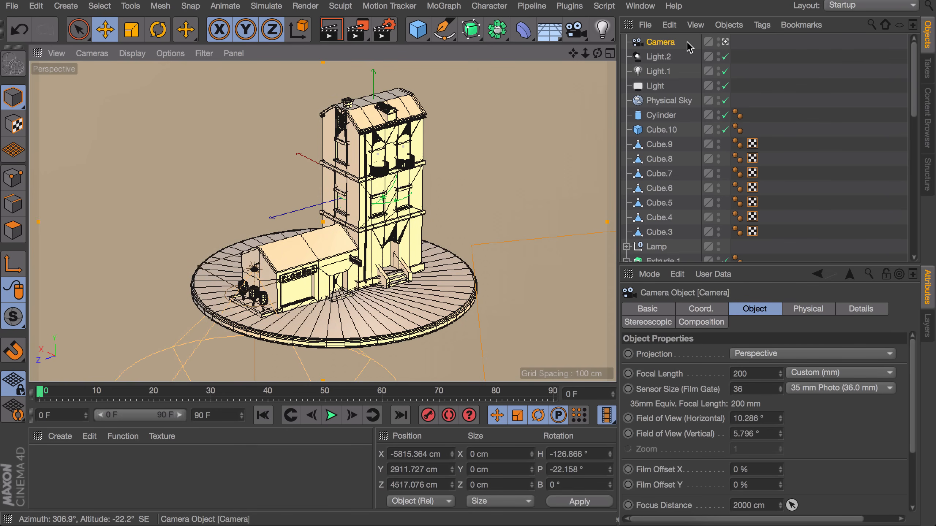
middle_click_drag(394, 175, 407, 173, "alt")
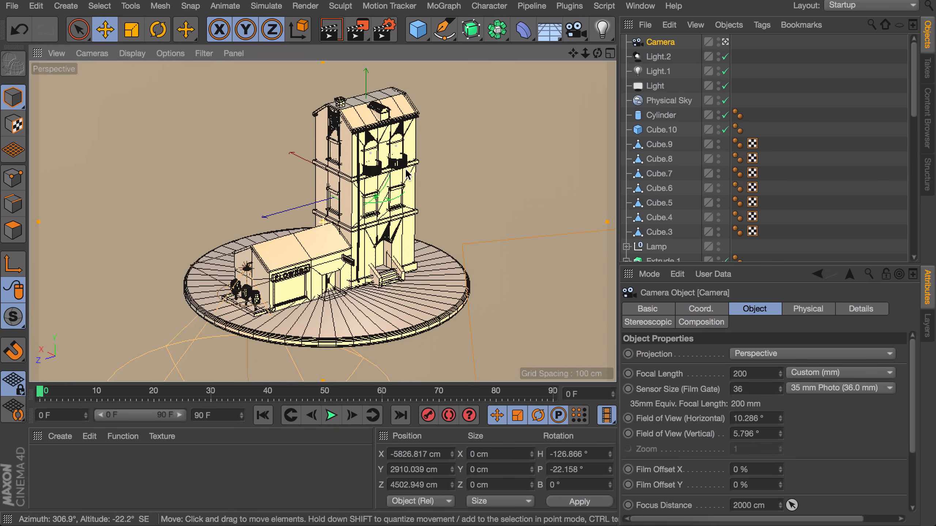
Step: Lock the camera with a Protection tag, clear the selection and render the view
right_click(669, 42)
mouse_move(716, 6)
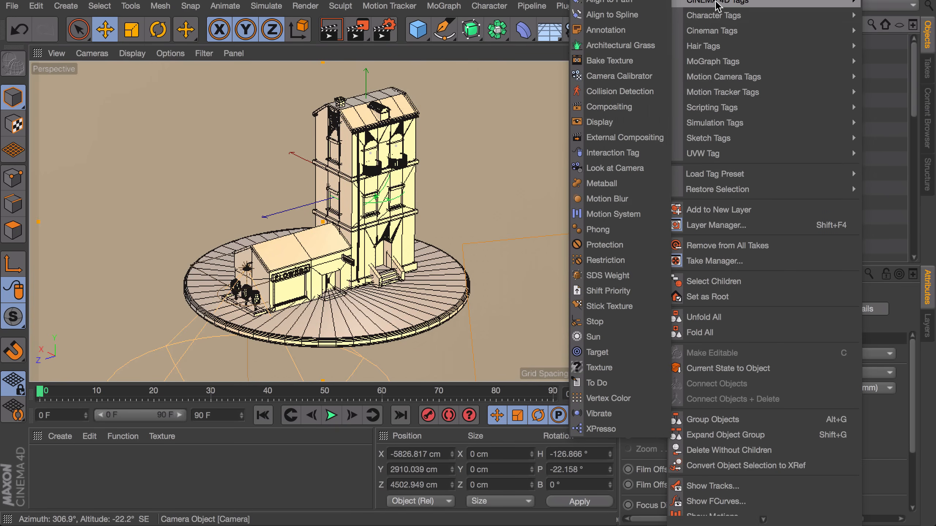
left_click(619, 245)
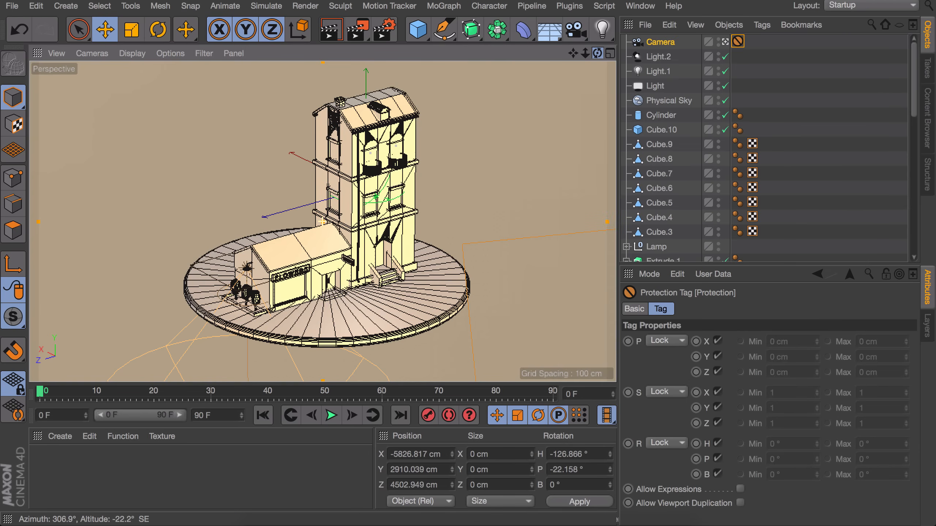
left_click(780, 91)
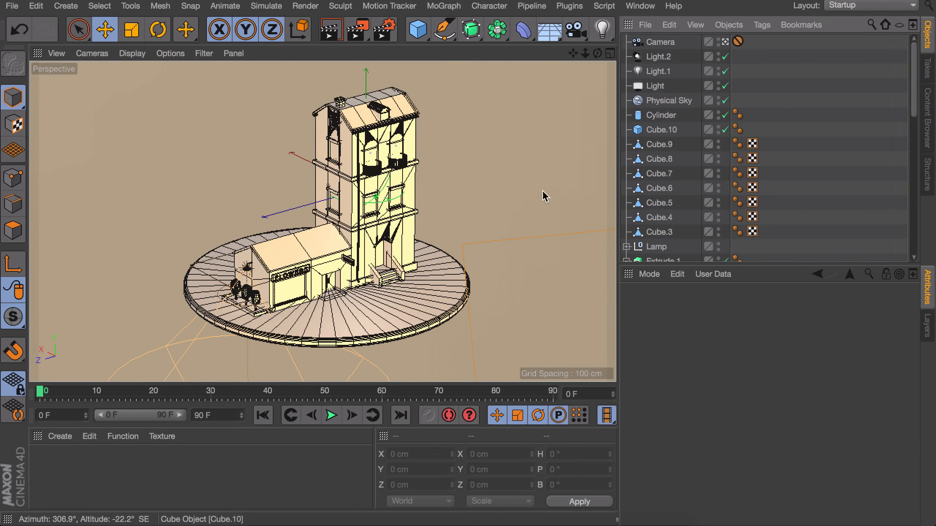
left_click(331, 37)
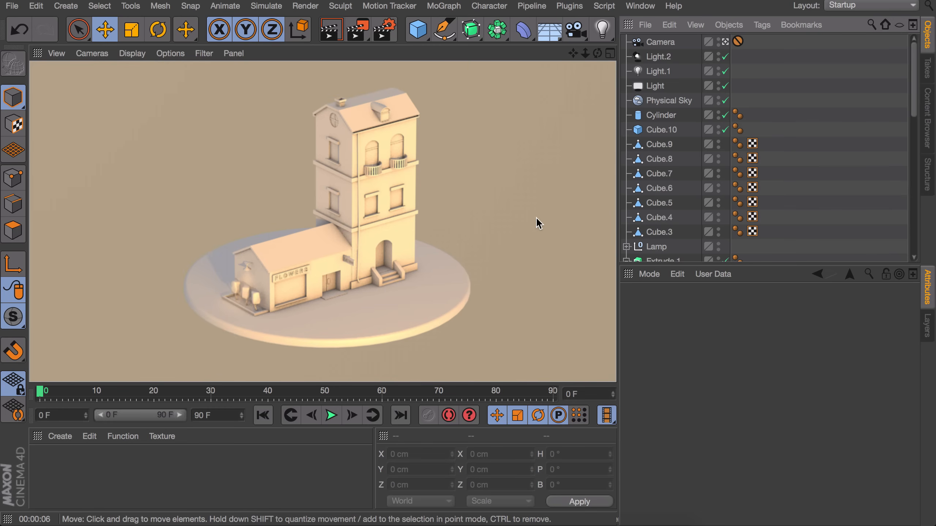
left_click(515, 151)
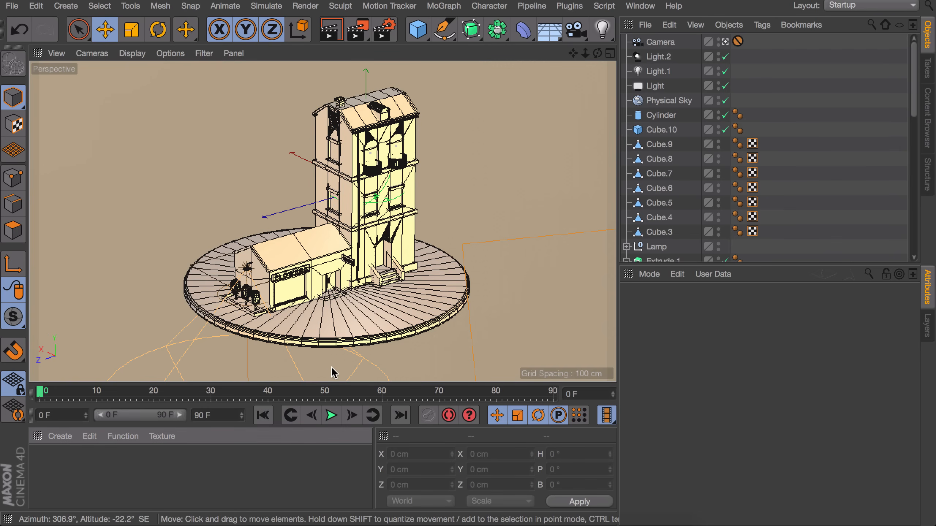
Step: Create a material named Walls with reflectance turned off and color H 38°, S 38%, V 93%
double_click(53, 474)
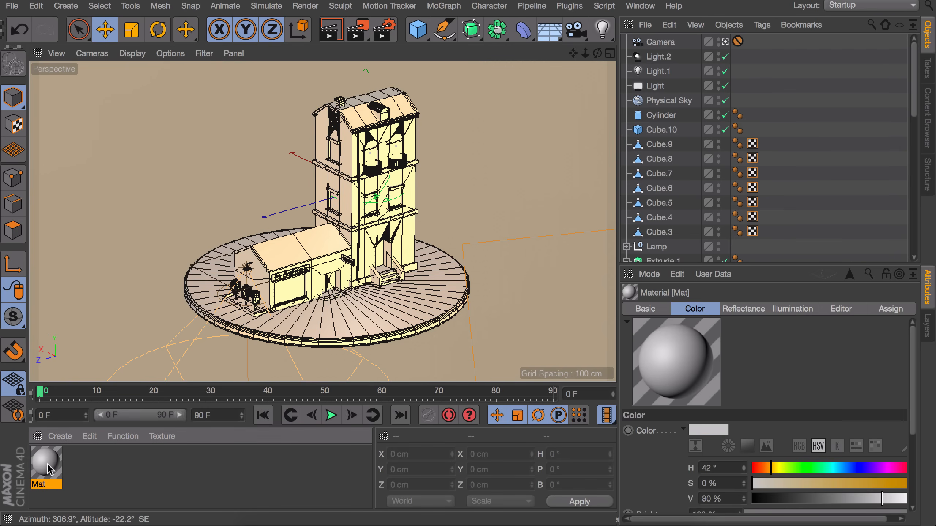
double_click(49, 471)
type("House")
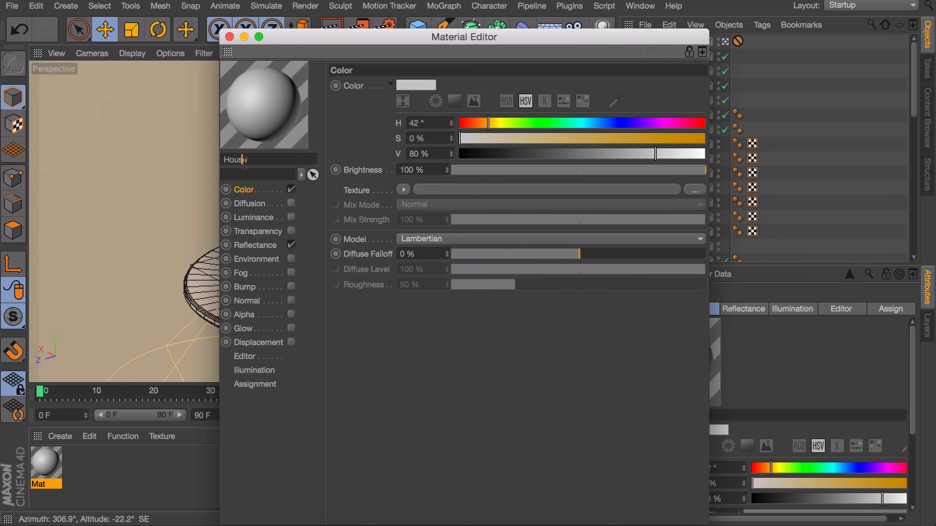
double_click(236, 160)
type("Walls")
left_click(291, 246)
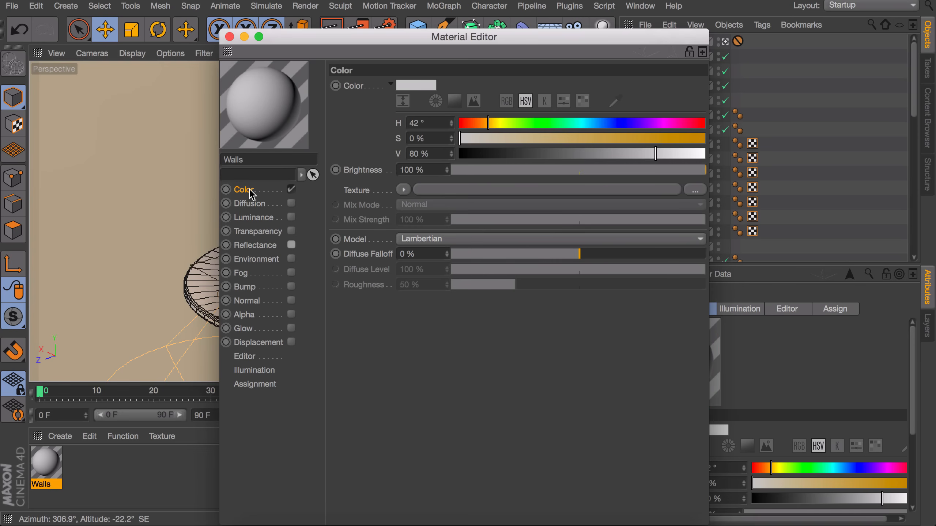
left_click_drag(450, 125, 451, 156)
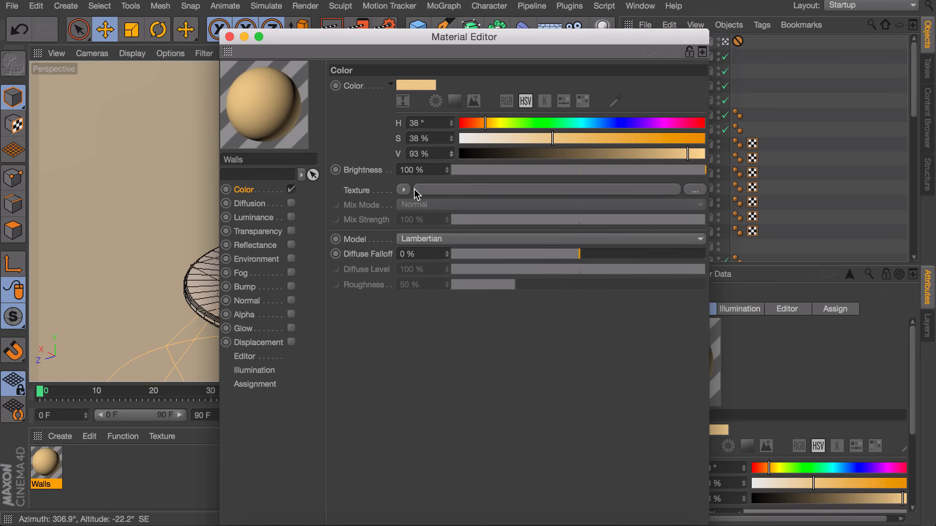
left_click(229, 36)
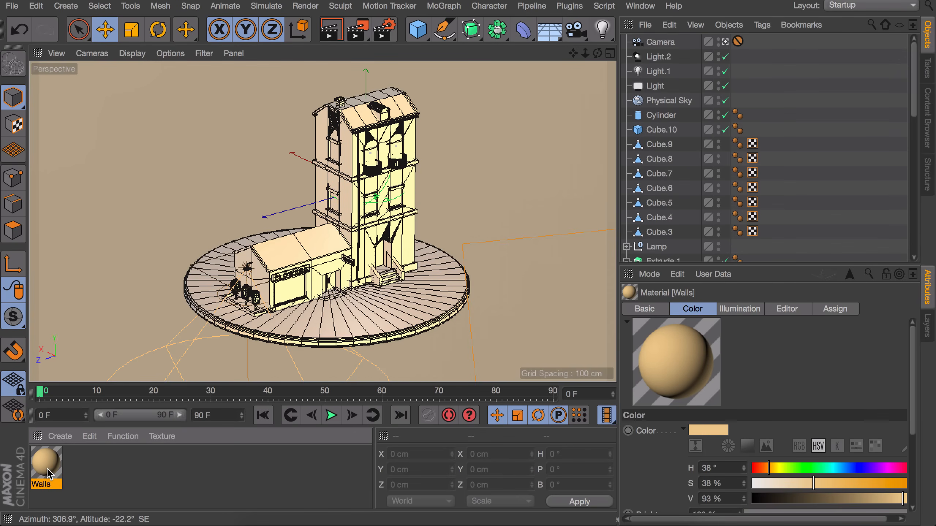
Step: Apply the Walls material to the Building object inside the Boole and render the view
scroll(715, 177, "down", 10)
left_click(656, 94)
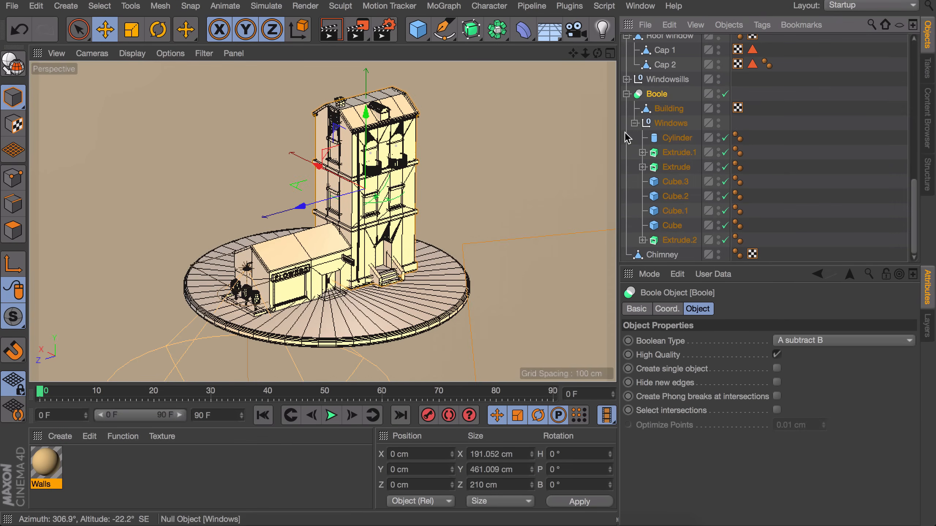
left_click_drag(44, 471, 668, 109)
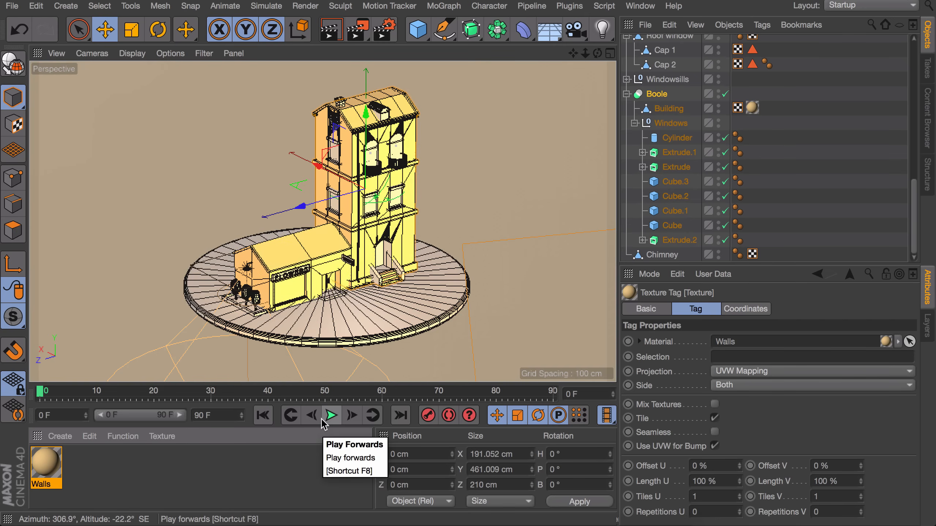
left_click(342, 33)
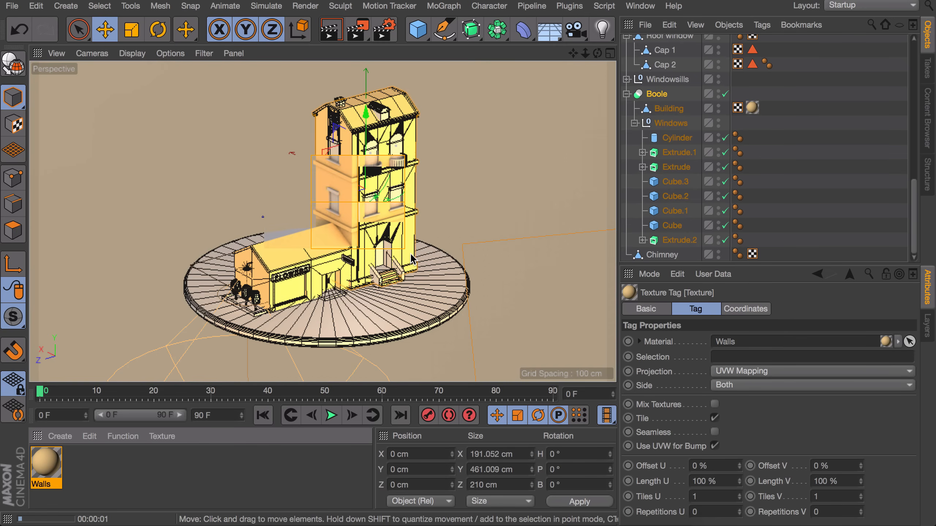
left_click(408, 192)
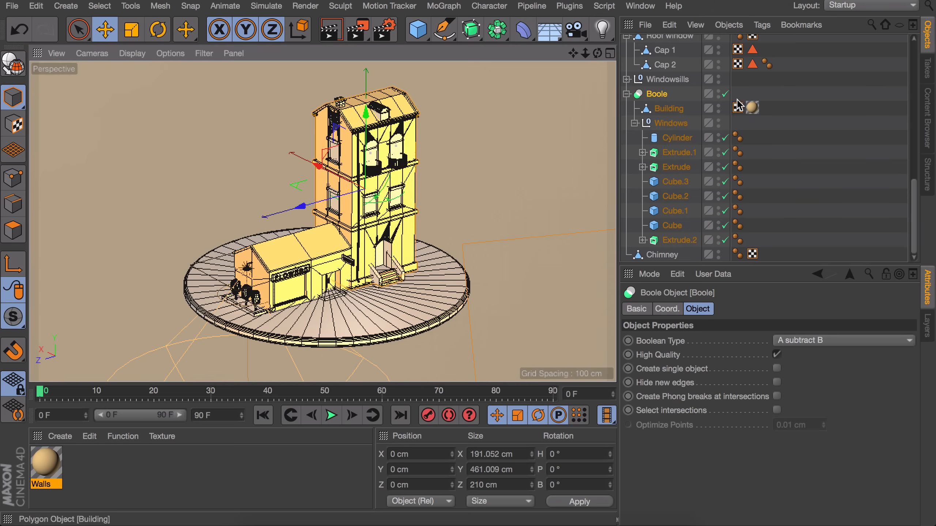
Step: Leave the camera view and create a material named Accents walls without reflectance, color H 40°, S 17%, V 95%
scroll(728, 102, "up", 10)
left_click(726, 42)
scroll(350, 199, "up", 8)
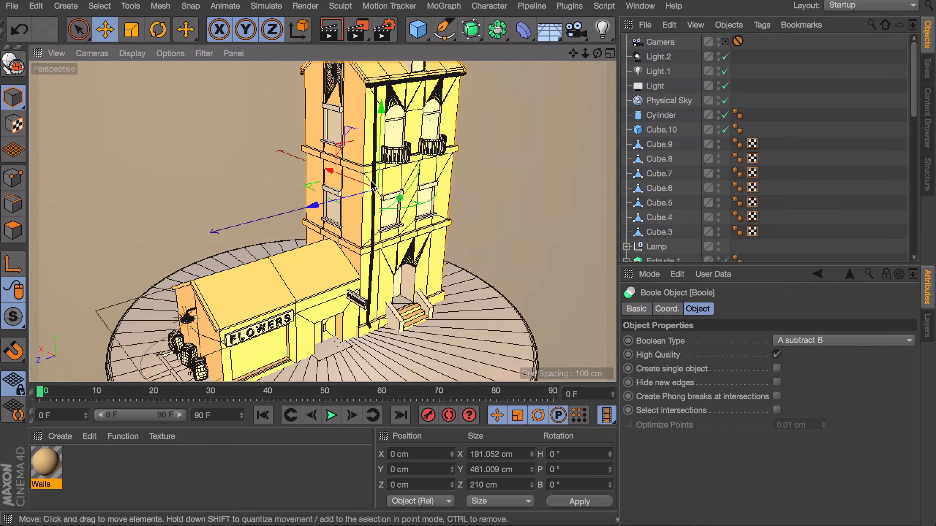
double_click(130, 469)
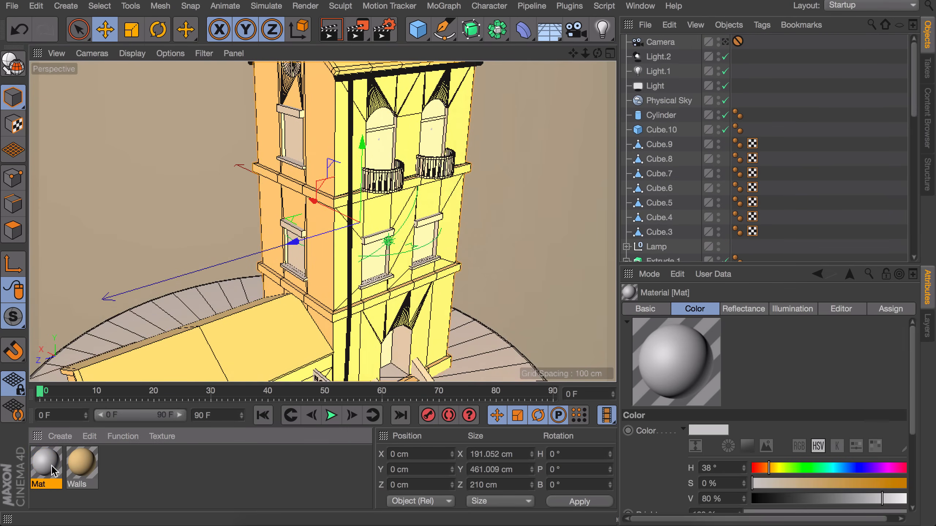
double_click(46, 463)
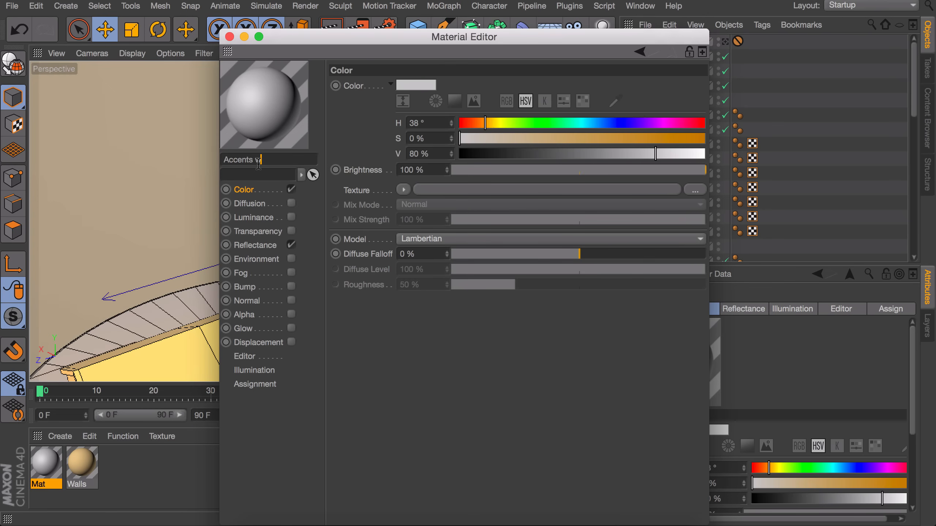
left_click(292, 245)
mouse_move(452, 125)
left_mouse_down()
mouse_move(474, 125)
mouse_move(459, 142)
left_mouse_up()
mouse_move(452, 126)
left_mouse_down()
mouse_move(429, 125)
mouse_move(458, 152)
mouse_move(449, 124)
left_mouse_up()
left_click(229, 36)
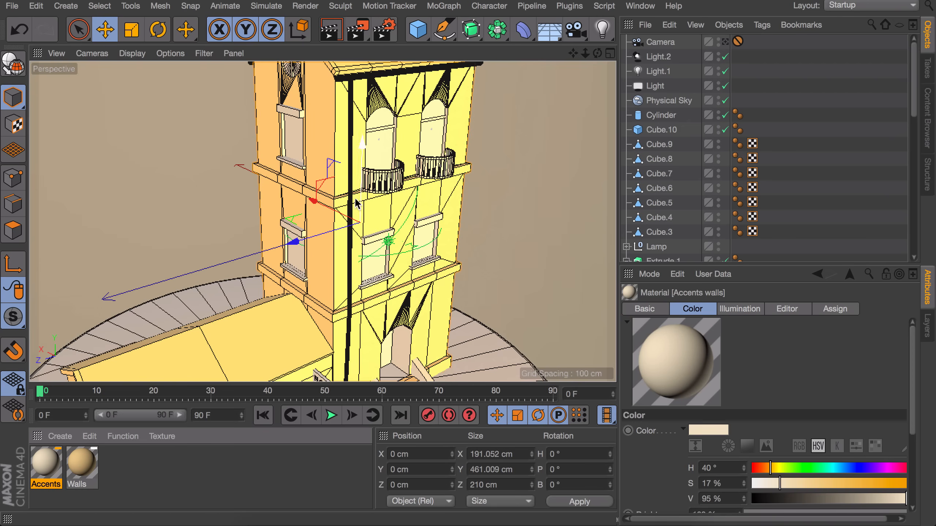
Step: Switch to polygon editing on the Building object inside the Boole
left_click(331, 200)
left_click(13, 231)
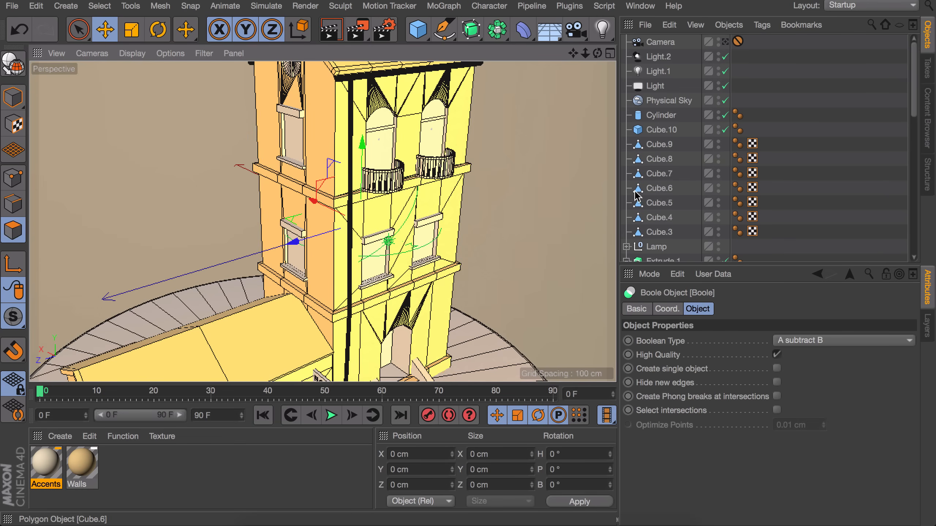
scroll(670, 192, "down", 10)
left_click(667, 109)
scroll(300, 214, "up", 6)
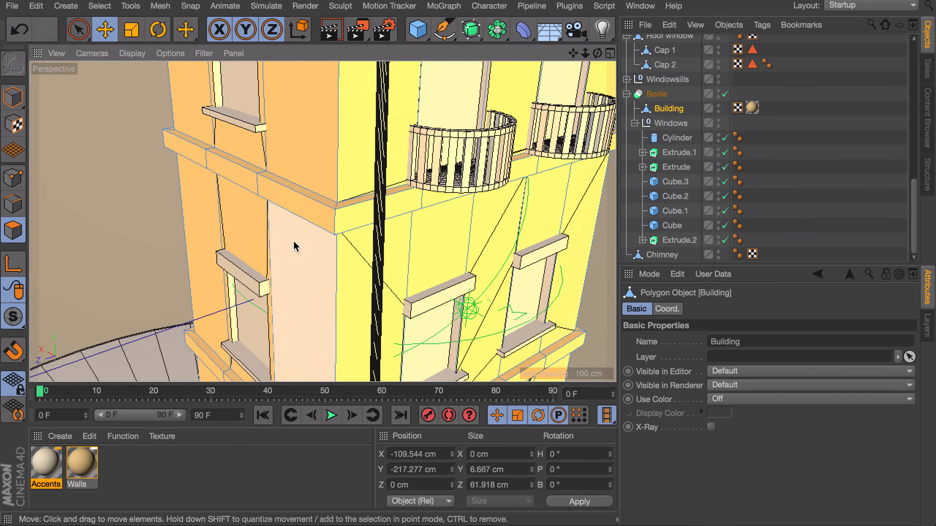
Step: Loop-select the faces of the horizontal trim bands around the tower's upper floors
left_click_drag(310, 189, 355, 180, "alt")
key("u")
key("l")
left_click(340, 211)
scroll(346, 215, "up", 5)
left_click_drag(345, 215, 360, 177, "alt")
scroll(348, 264, "down", 6)
middle_click_drag(348, 263, 350, 125, "alt")
left_click_drag(349, 129, 365, 272, "alt")
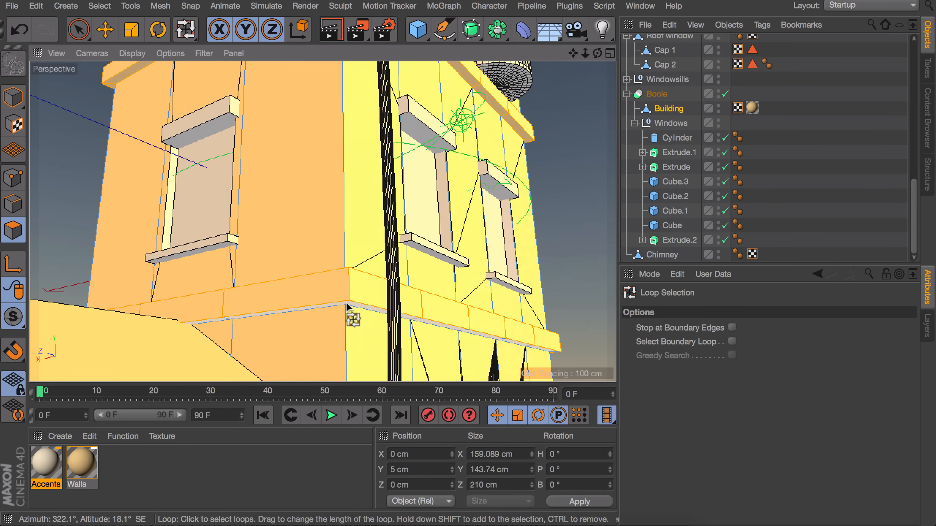
Step: Add the tower's base trim loop near the drainpipe to the polygon selection
scroll(351, 313, "up", 4)
left_click_drag(329, 325, 319, 350, "alt")
scroll(351, 263, "down", 5)
middle_click_drag(374, 324, 349, 107, "alt")
scroll(332, 245, "up", 6)
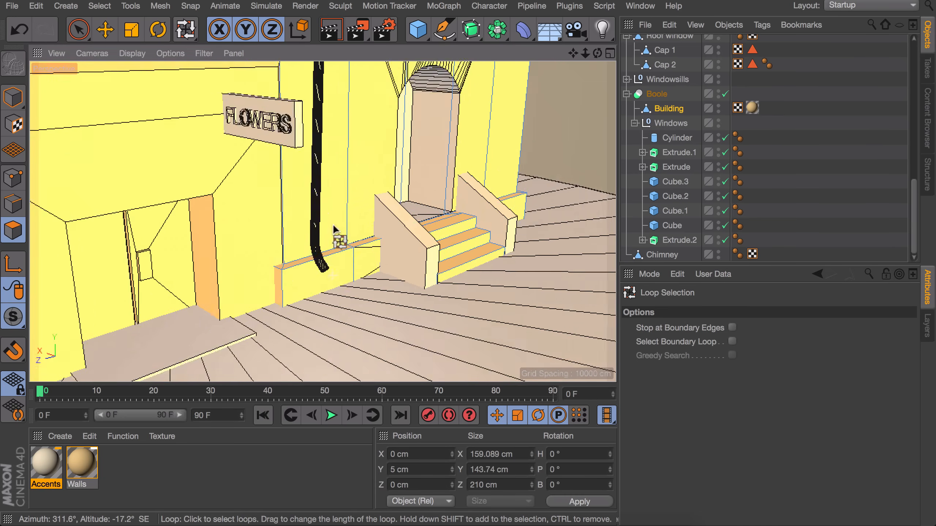
left_click(364, 229)
scroll(363, 255, "down", 5)
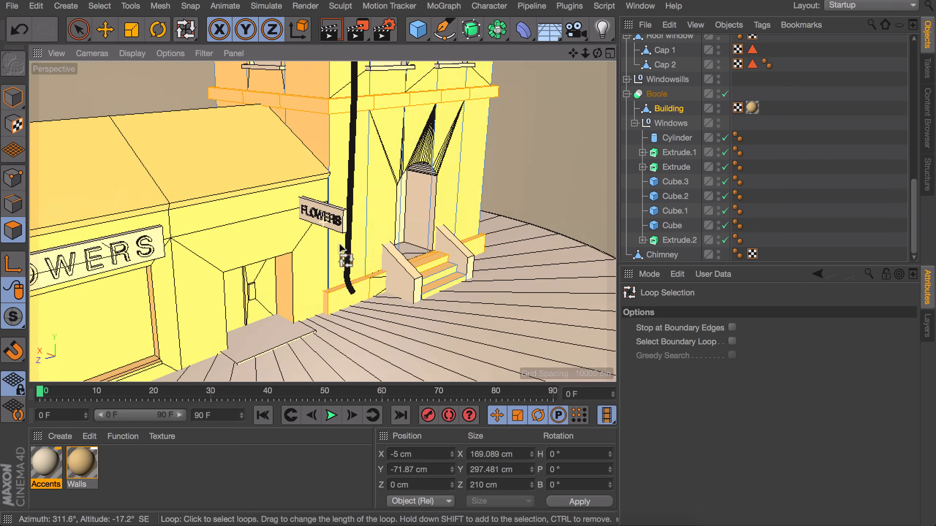
Step: Apply the Accents walls material to the selected trim bands of the tower
scroll(334, 213, "down", 1)
middle_click_drag(331, 78, 326, 185, "alt")
middle_click_drag(368, 324, 322, 107, "alt")
scroll(326, 186, "up", 5)
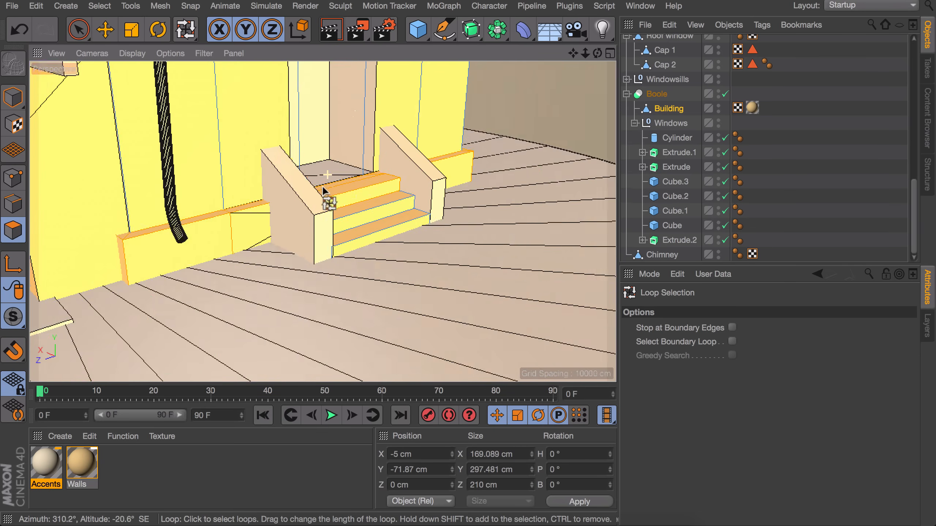
left_click_drag(326, 186, 266, 220, "alt")
left_click_drag(46, 462, 181, 246)
Step: Apply the Accents walls material to both side walls of the tower's entrance stairs
key("e")
left_click_drag(288, 213, 306, 194, "alt")
middle_click_drag(305, 195, 305, 269, "alt")
left_click(13, 98)
left_click_drag(46, 463, 260, 299)
left_click_drag(46, 462, 395, 258)
Step: Select the Building's entrance step faces and apply the Accents walls material to them
left_click(307, 283)
key("Return")
left_click(669, 108)
right_click_drag(342, 267, 334, 333)
left_click_drag(46, 462, 354, 300)
Step: Return to object editing and apply the Accents walls material to the Windowsills group
left_click(818, 207)
left_click_drag(359, 207, 359, 180, "alt")
scroll(325, 181, "down", 5)
middle_click_drag(359, 180, 359, 302, "alt")
left_click(12, 98)
left_click(191, 222)
left_click(667, 80)
left_click_drag(46, 463, 671, 81)
left_click(811, 192)
Step: Apply the Accents walls material to the chimney on the tower's roof and clear the selection
right_click_drag(368, 196, 375, 252, "alt")
left_click_drag(375, 253, 400, 258, "alt")
middle_click_drag(354, 155, 361, 258, "alt")
right_click_drag(280, 136, 313, 163, "alt")
left_click(294, 198)
left_click_drag(46, 463, 289, 197)
left_click(811, 170)
Step: Examine the tower's upper windows, balconies and the whole model from several angles
right_click_drag(400, 216, 418, 263, "alt")
middle_click_drag(418, 263, 338, 124, "alt")
left_click(422, 195)
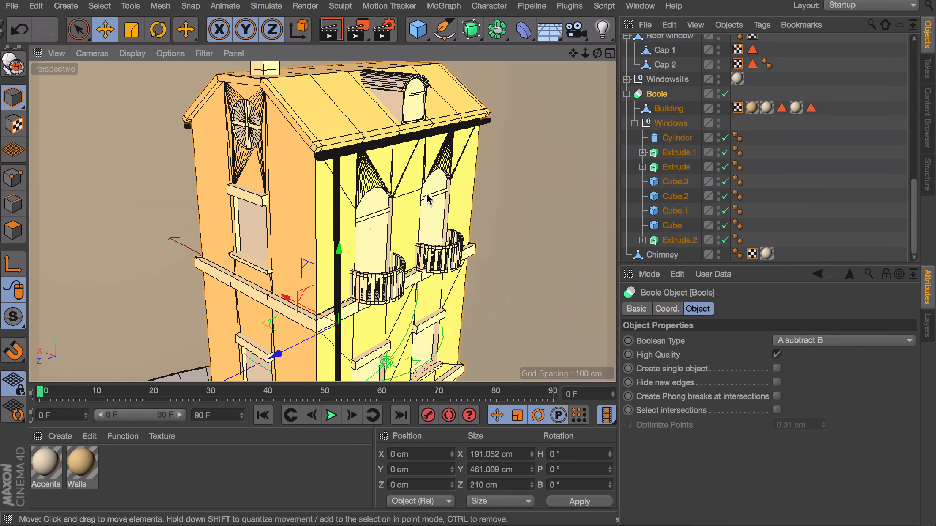
left_click(823, 164)
right_click_drag(438, 230, 427, 251, "alt")
middle_click_drag(427, 251, 428, 194, "alt")
left_click_drag(429, 194, 419, 181, "alt")
right_click_drag(418, 180, 400, 255, "alt")
middle_click_drag(400, 258, 372, 240, "alt")
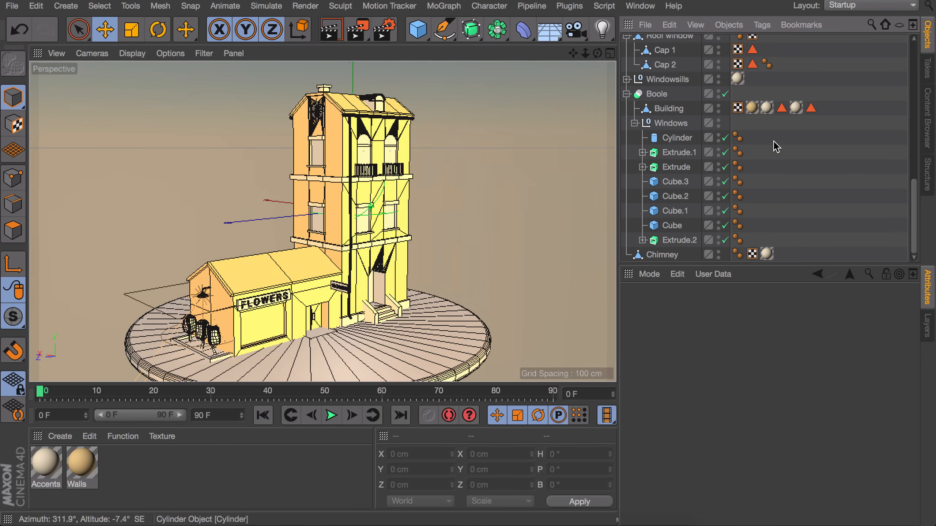
Step: Look through the Physical Sky's detail settings and add a Compositing tag to it
scroll(771, 138, "up", 10)
left_click(667, 100)
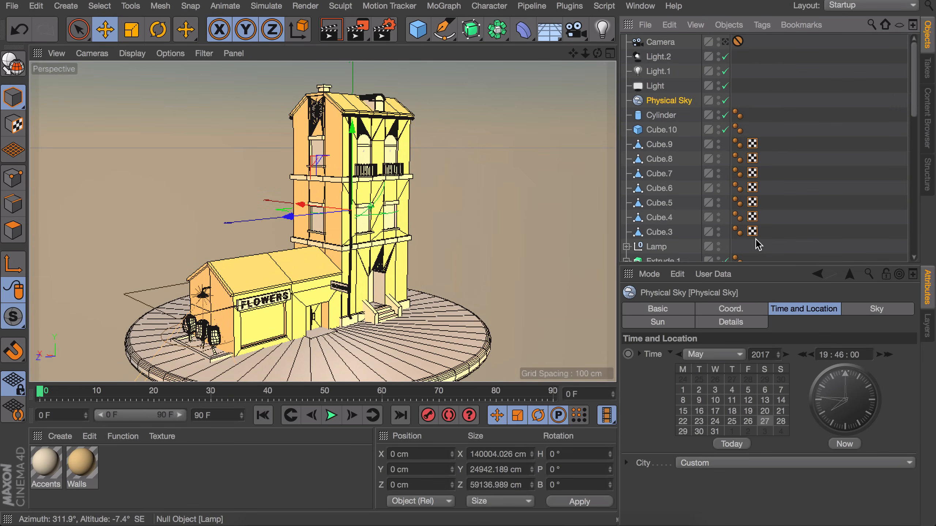
left_click(720, 323)
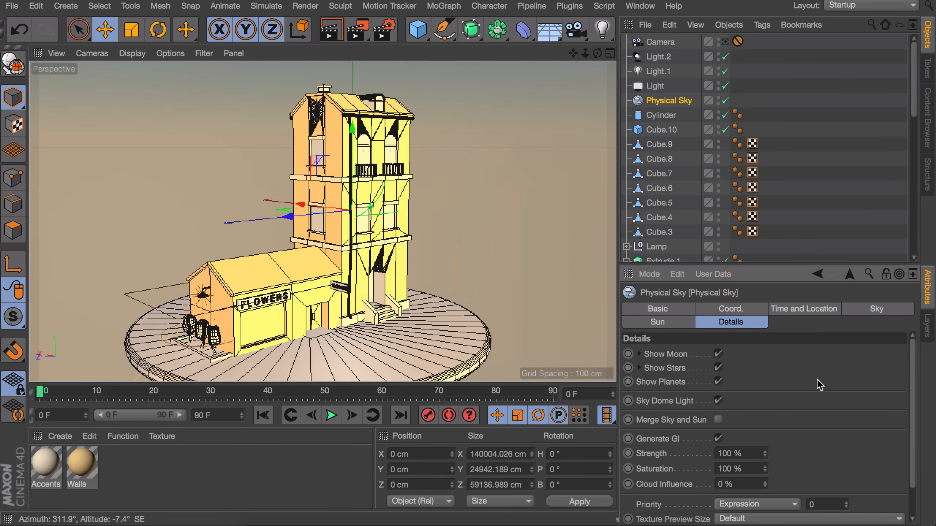
scroll(818, 385, "down", 2)
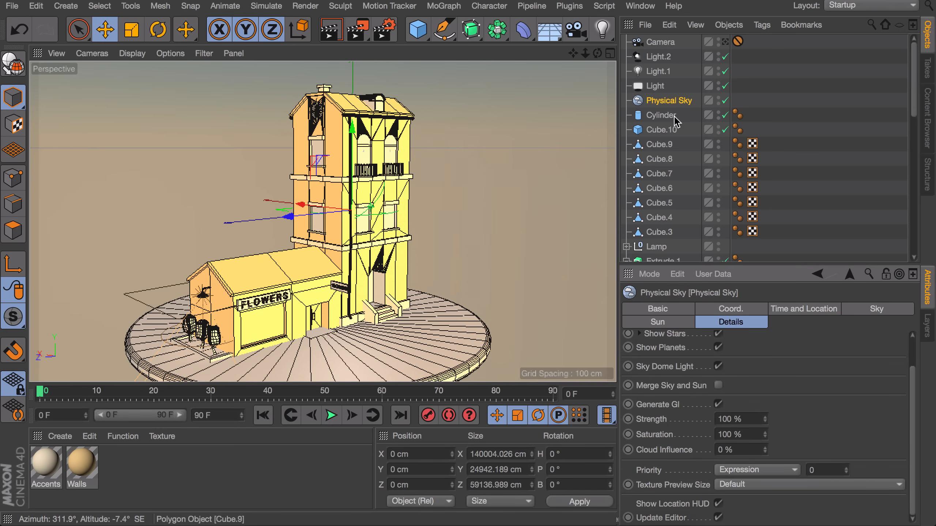
right_click(658, 101)
mouse_move(691, 2)
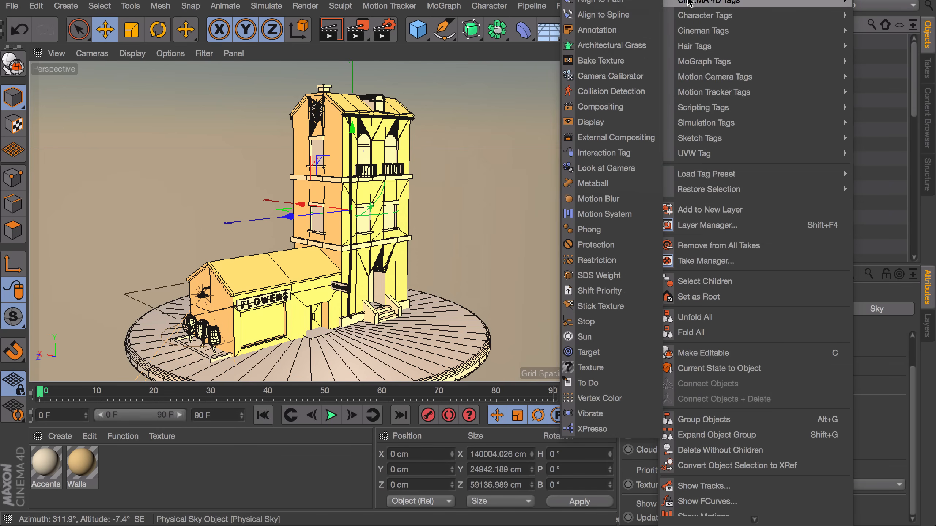
left_click(623, 107)
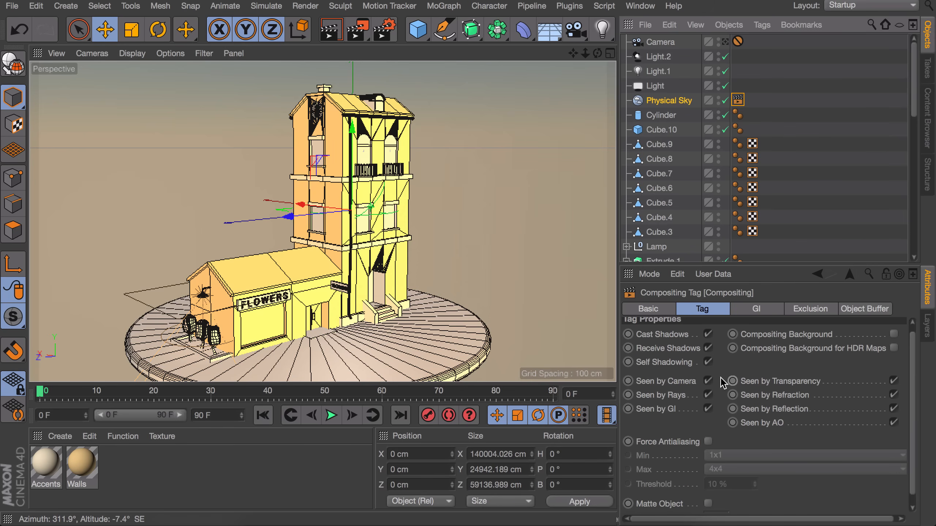
Step: Turn off Seen by Camera in the Physical Sky's Compositing tag and clear the selection
left_click(708, 381)
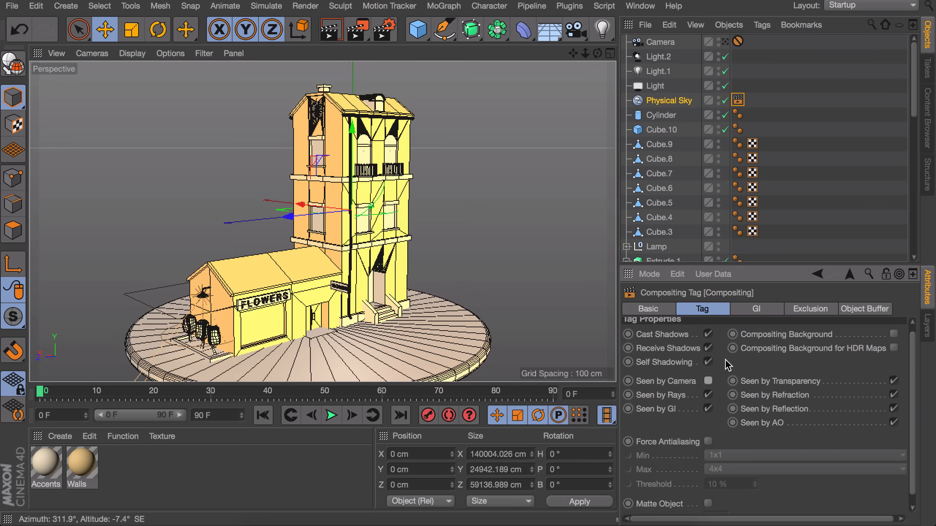
left_click(848, 96)
left_click_drag(367, 195, 343, 236, "alt")
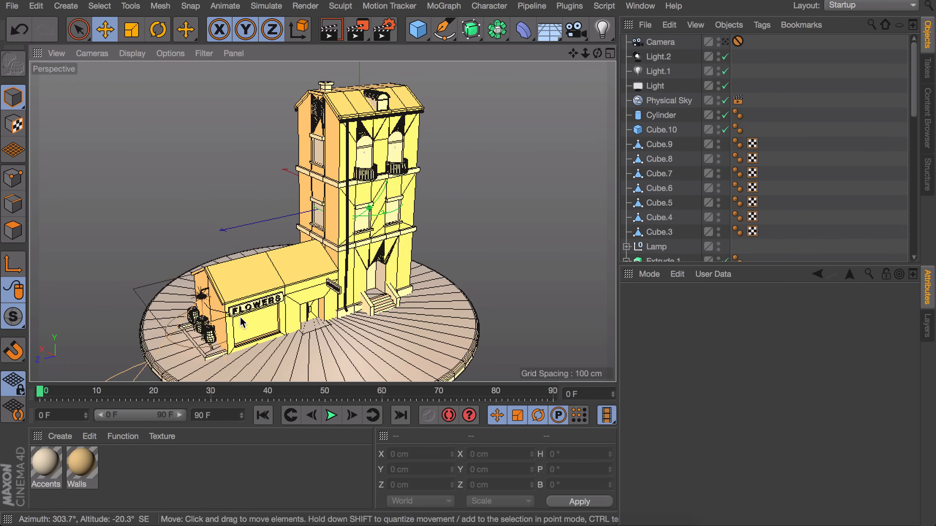
Step: Create a new material without reflectance and give it a dark red colour with a 6° hue
double_click(169, 467)
double_click(51, 469)
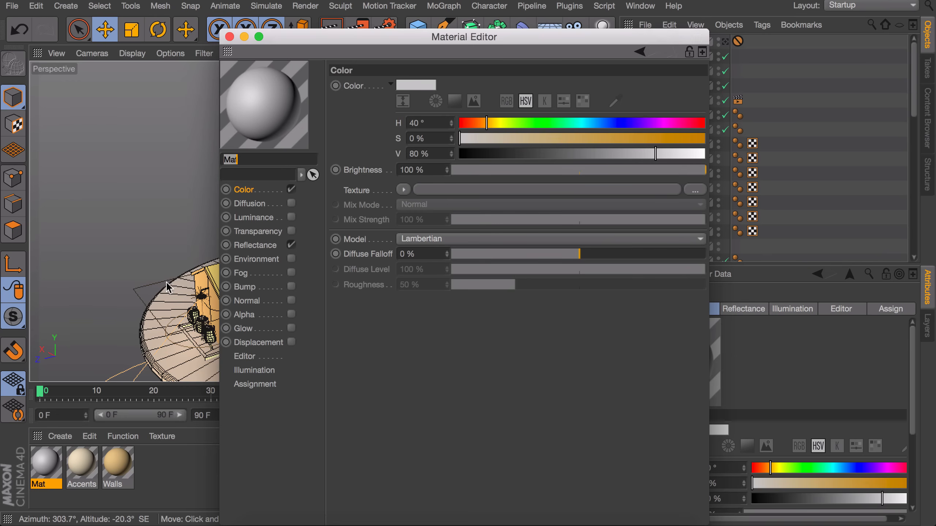
left_click(292, 245)
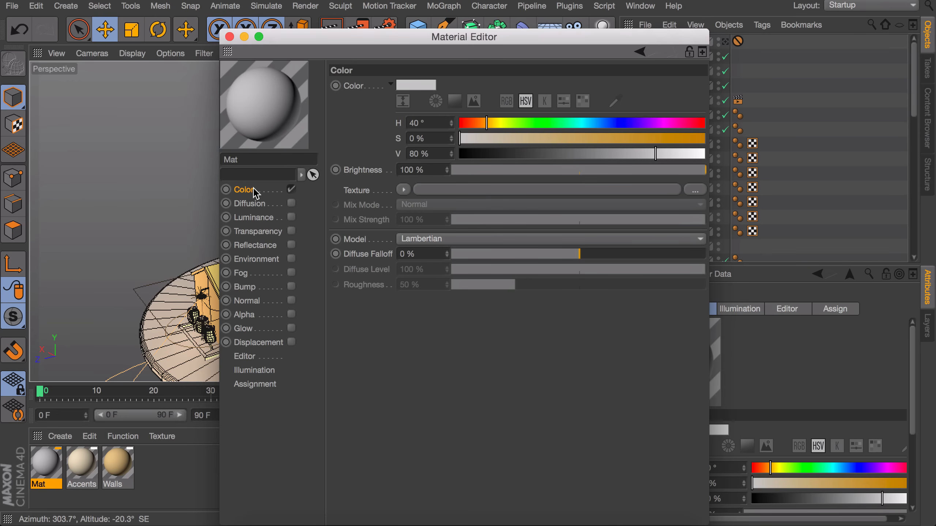
double_click(420, 124)
type("13")
key("Return")
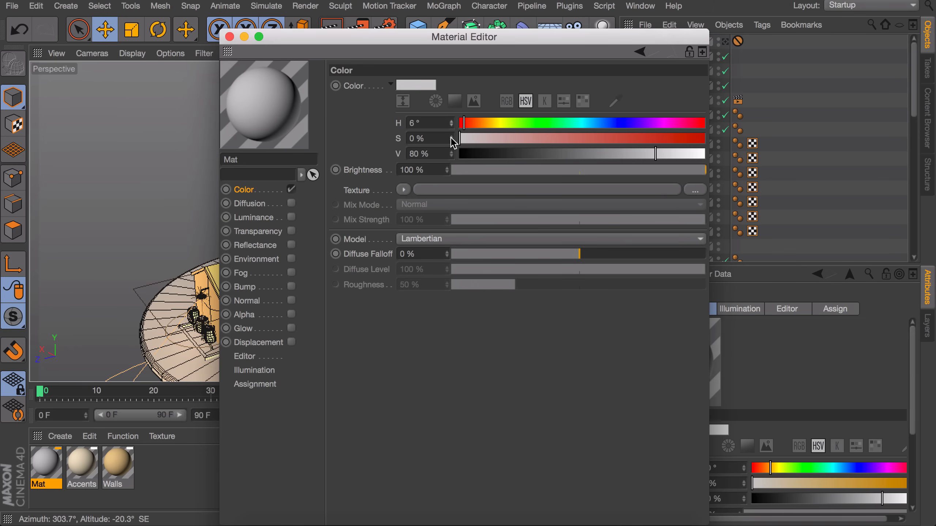
left_click_drag(452, 138, 452, 122)
left_click_drag(451, 154, 451, 170)
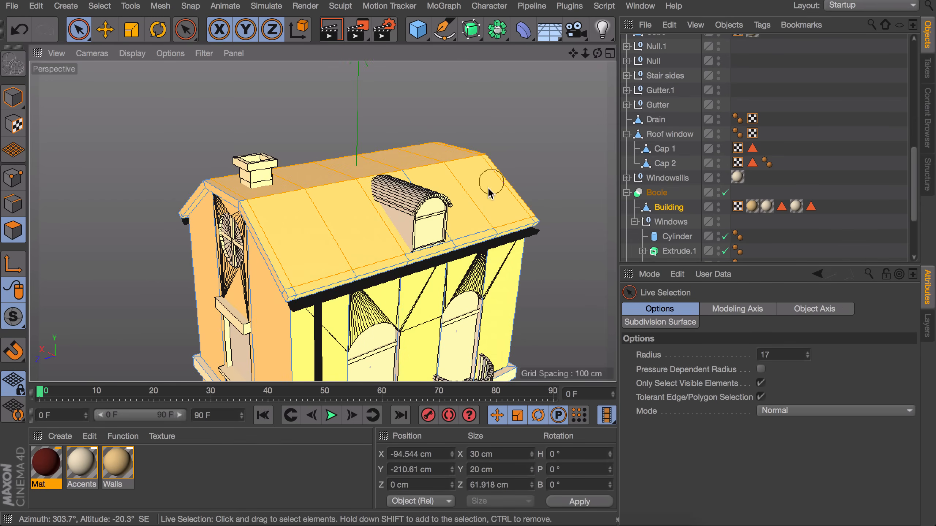
Step: Apply the dark red Mat material to the roof polygons of the tower and the flower shop
left_click_drag(488, 187, 401, 176, "alt")
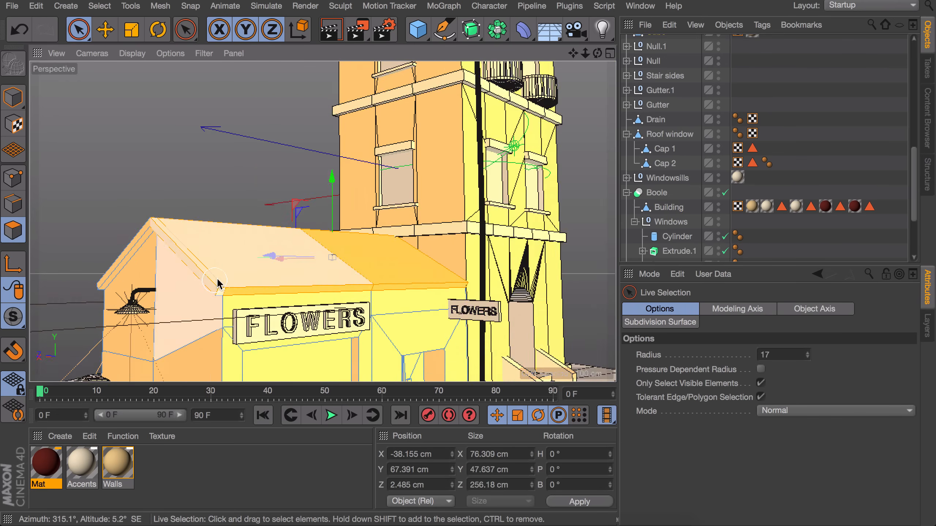
left_click_drag(218, 284, 171, 286, "alt")
left_click_drag(199, 236, 331, 258, "shift")
left_click_drag(46, 463, 368, 273)
left_click_drag(369, 272, 460, 263, "alt")
key("e")
left_click(460, 264)
key("super+r")
scroll(414, 255, "up", 5)
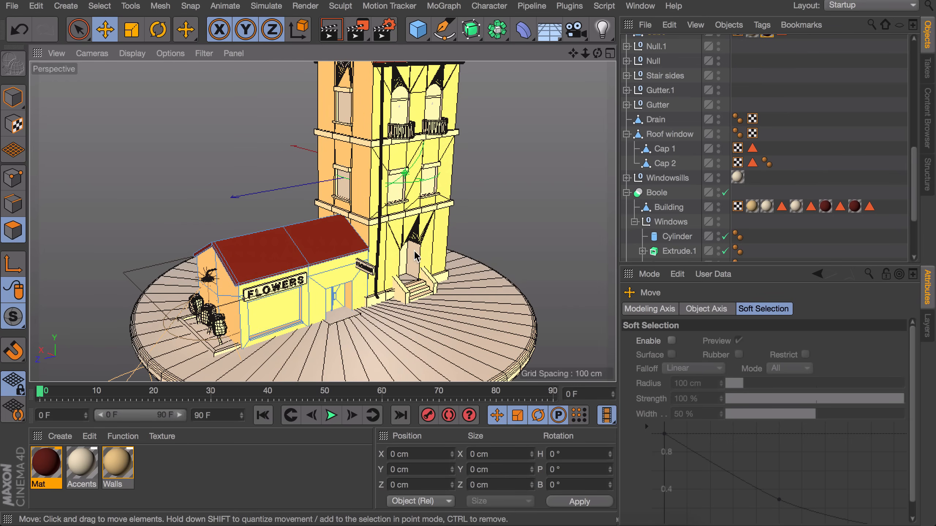
Step: Apply the Accents walls material to the shop's doorstep and to the planter box around the bushes
middle_click_drag(214, 345, 325, 330, "alt")
left_click_drag(46, 474, 438, 305)
scroll(343, 303, "up", 6)
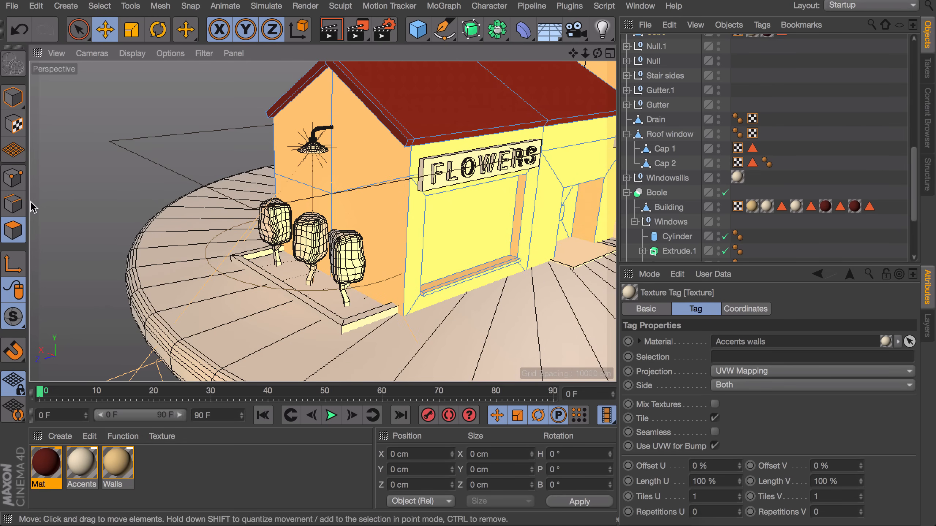
left_click(348, 323)
left_click_drag(81, 463, 364, 318)
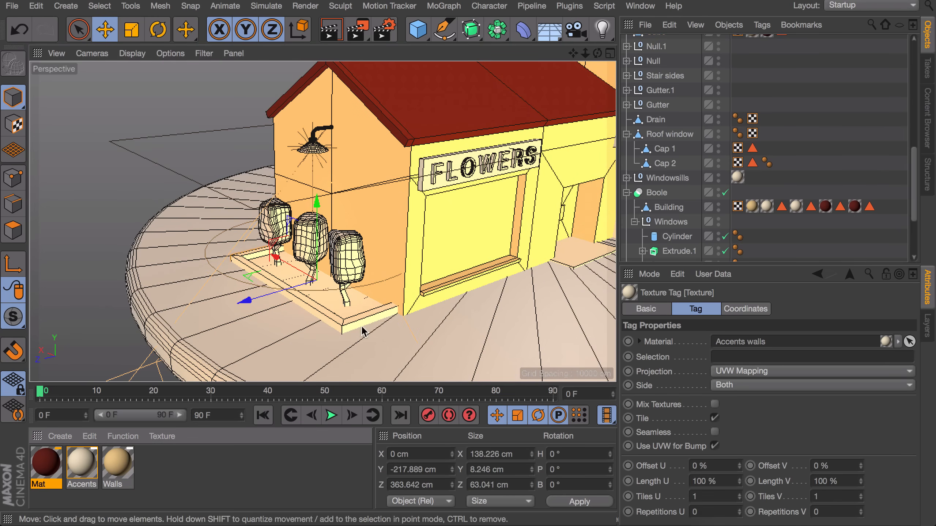
Step: Create a material named dirt without reflectance, coloured dark brown at hue 32°, saturation 66 % and value 24 %
key("ctrl+n")
double_click(52, 474)
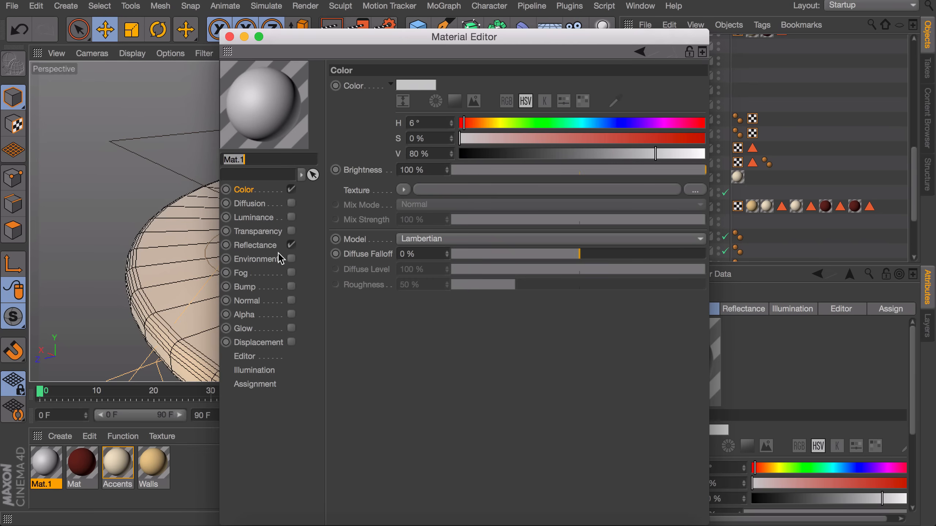
type("dirt")
left_click(291, 245)
left_click(243, 189)
left_click_drag(451, 122, 451, 111)
left_click_drag(451, 152, 451, 172)
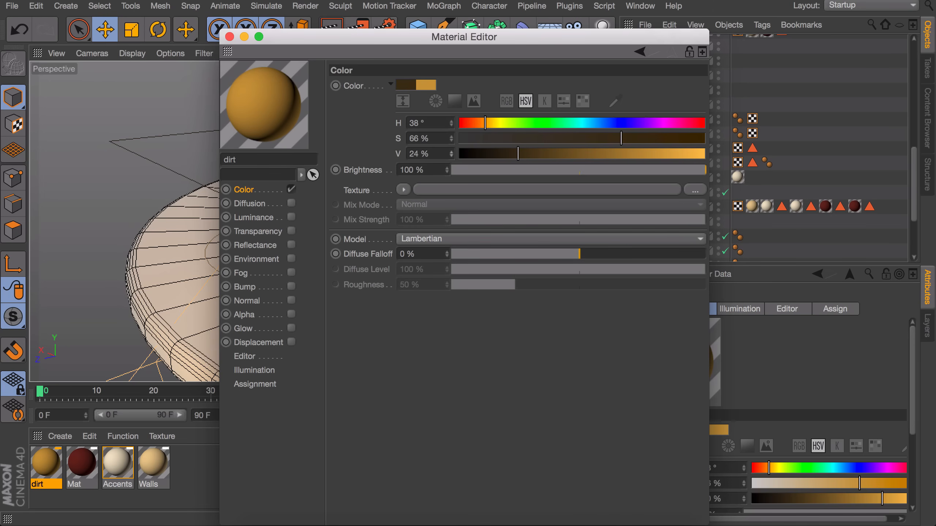
Step: Add a Noise texture to the dirt colour with Multiply mix mode and set its global scale to 3 %
left_click(406, 193)
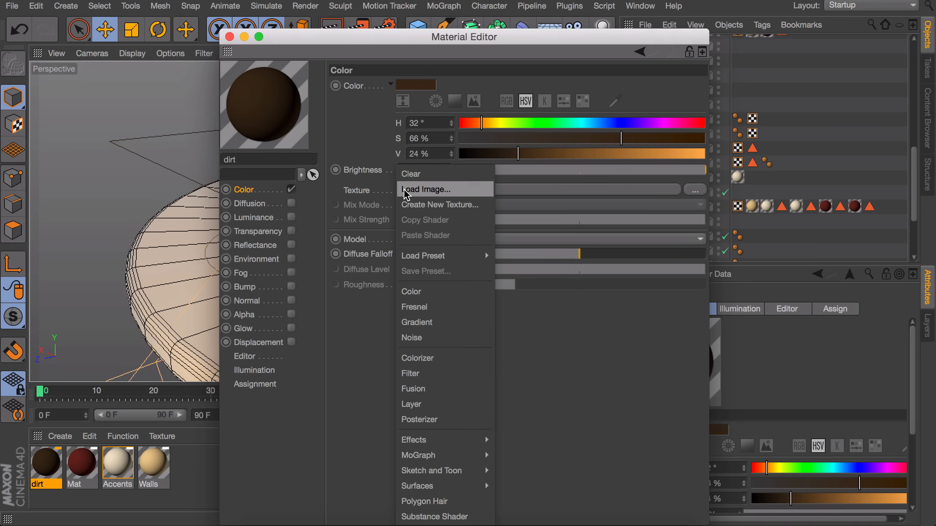
left_click(430, 338)
left_click(436, 252)
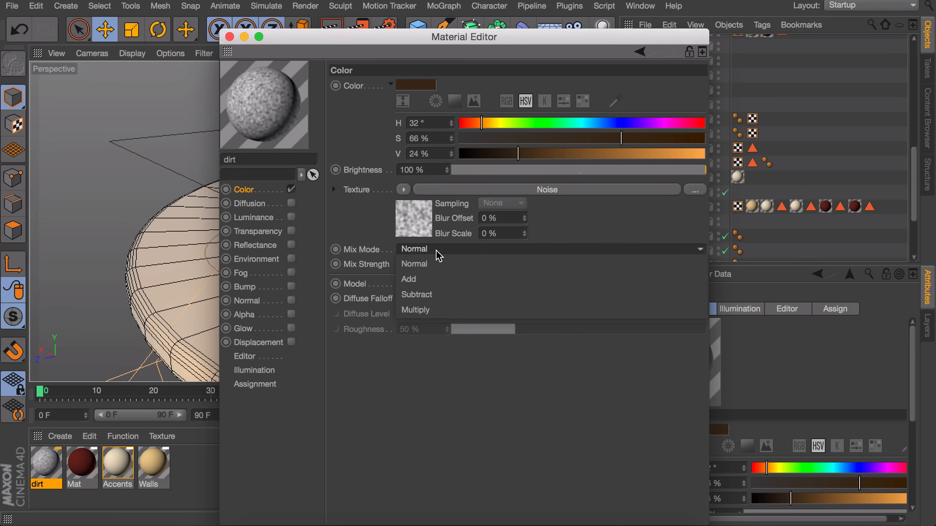
left_click(437, 309)
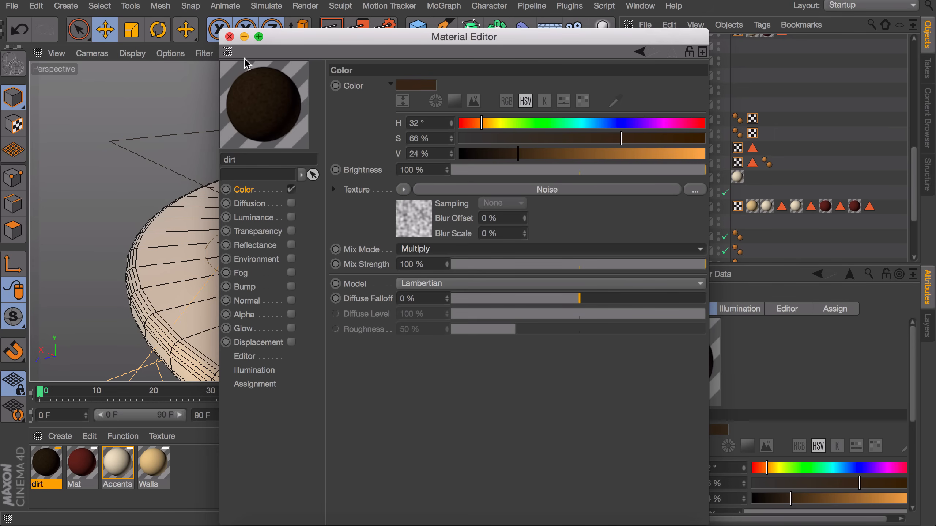
left_click(409, 235)
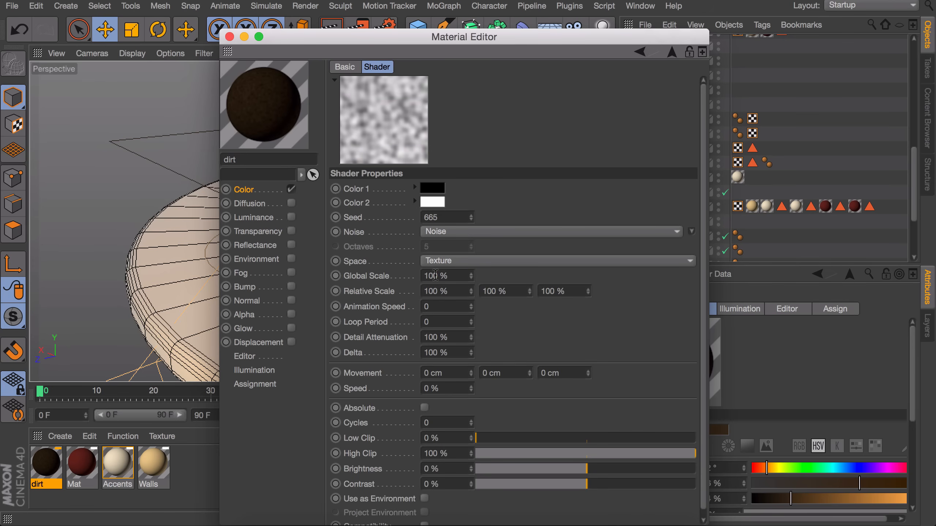
type("3")
key("Return")
left_click(229, 37)
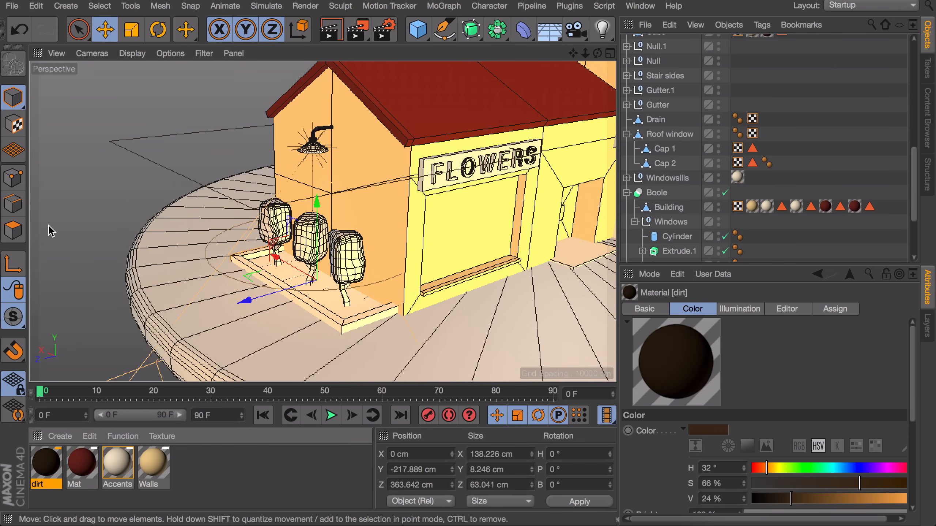
Step: Apply the dirt material only to the planter box's inner top polygon
left_click(13, 231)
left_click(254, 267)
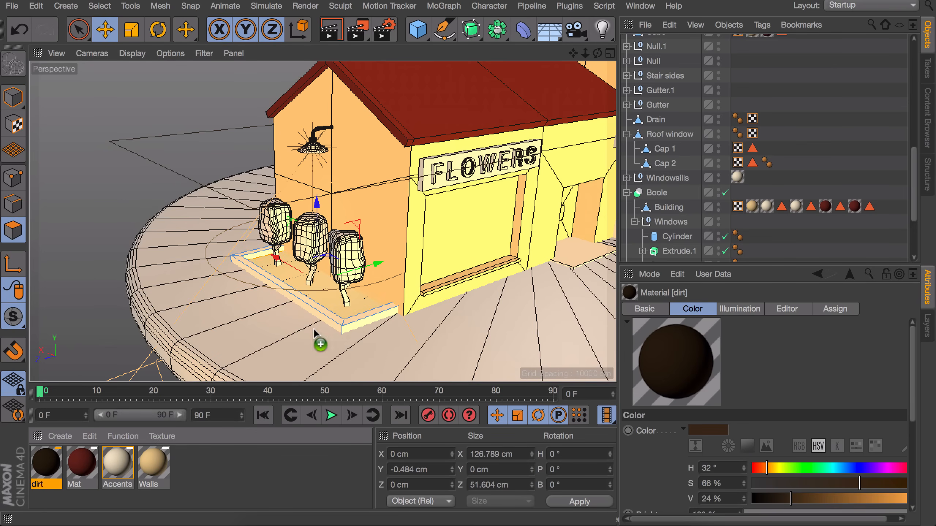
left_click_drag(363, 301, 363, 301)
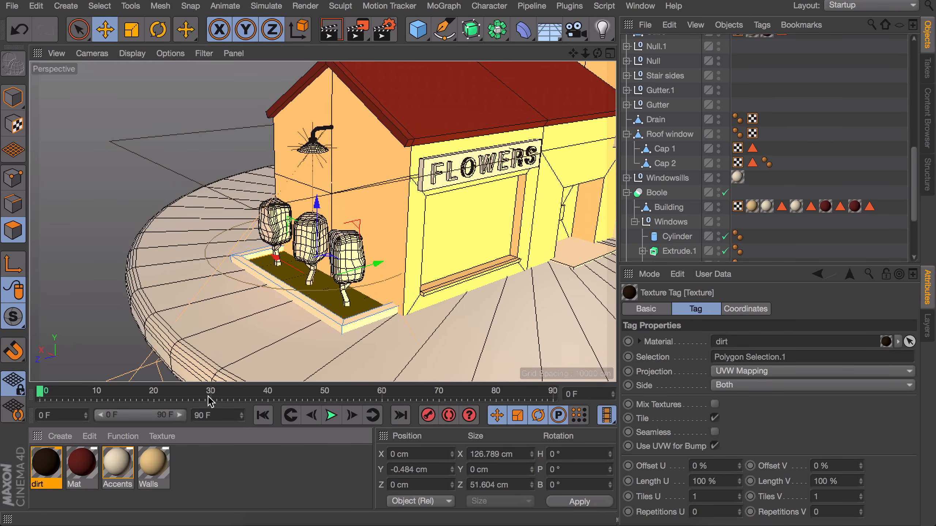
Step: Create a dark brown material and apply it to the trunks of the planter's bushes
double_click(209, 483)
double_click(46, 463)
left_click_drag(451, 138, 451, 171)
left_click(230, 36)
left_click_drag(46, 463, 346, 295)
left_click_drag(46, 463, 278, 262)
Step: Create a green material with an 83° hue and no reflectance, and apply it to the crowns of the planter's bushes
double_click(241, 474)
double_click(46, 463)
left_click(289, 247)
left_click_drag(451, 123, 451, 105)
left_click_drag(452, 154, 452, 169)
left_click_drag(451, 139, 451, 114)
left_click(230, 37)
left_click_drag(46, 463, 275, 225)
left_click_drag(47, 463, 310, 238)
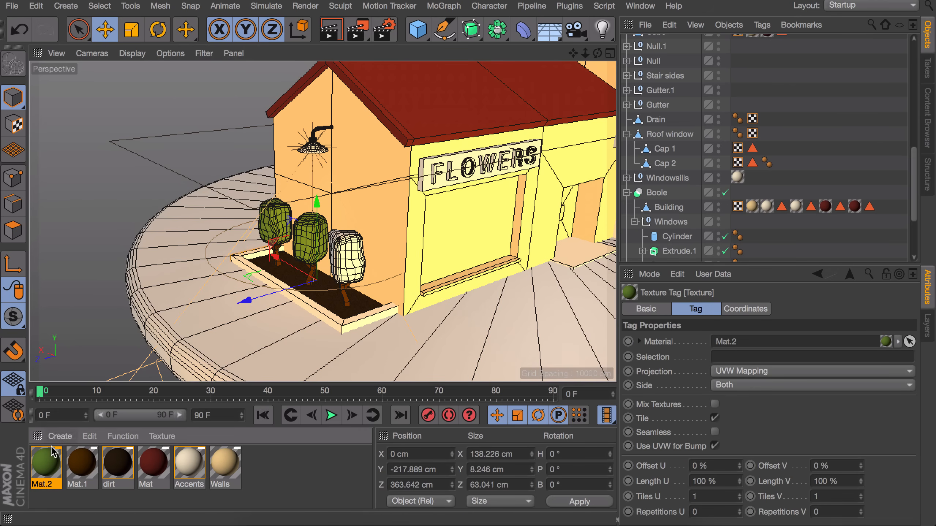
Step: Create a bronze-brown material with hue 36°, saturation 57 % and value 65 %
left_click(282, 471)
double_click(281, 470)
double_click(46, 463)
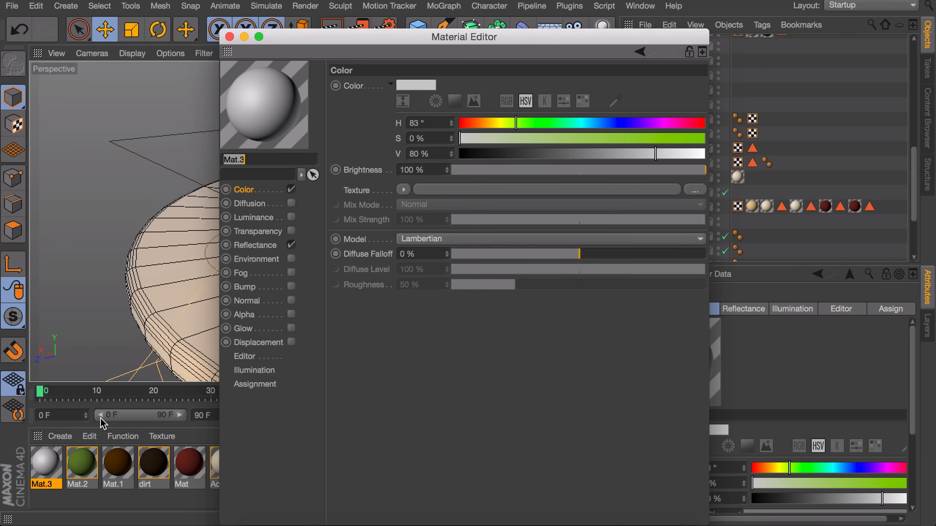
left_click_drag(496, 122, 485, 125)
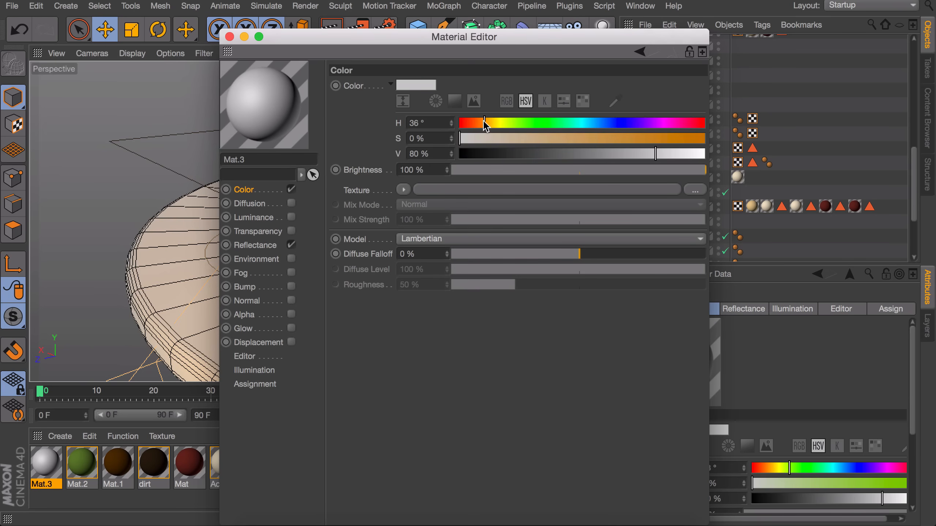
left_click(599, 138)
left_click_drag(599, 154, 619, 154)
left_click(229, 36)
Step: Apply the bronze-brown Mat.3 material to the Lamp group and clear the selection
scroll(317, 136, "up", 10)
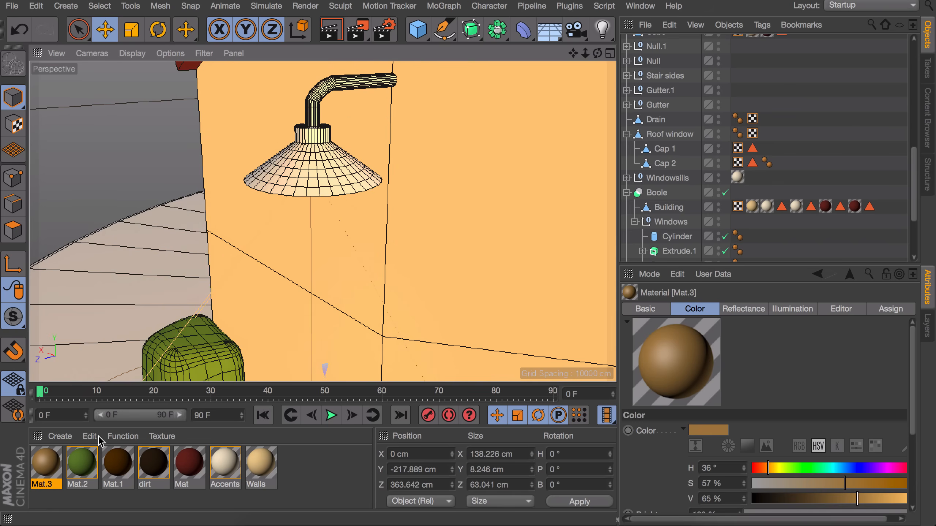
left_click(314, 166)
scroll(656, 137, "up", 10)
left_click(656, 247)
left_click(814, 144)
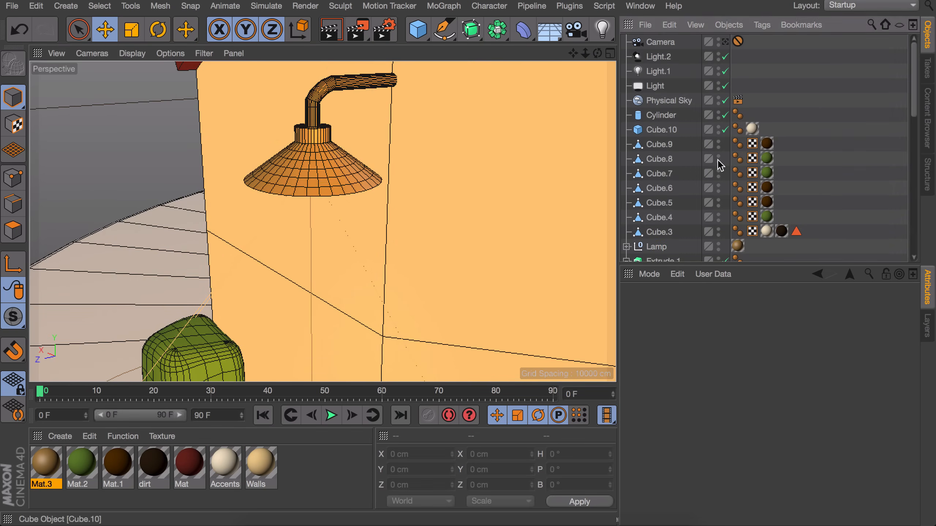
Step: Create a red material with hue 0°, saturation 100 % and value 80 %, and apply it to the shop's FLOWERS sign
scroll(412, 261, "down", 10)
left_click_drag(412, 257, 333, 238, "alt")
scroll(332, 239, "up", 6)
double_click(295, 465)
double_click(46, 463)
left_click(262, 189)
left_click_drag(471, 123, 458, 123)
left_click_drag(462, 138, 705, 139)
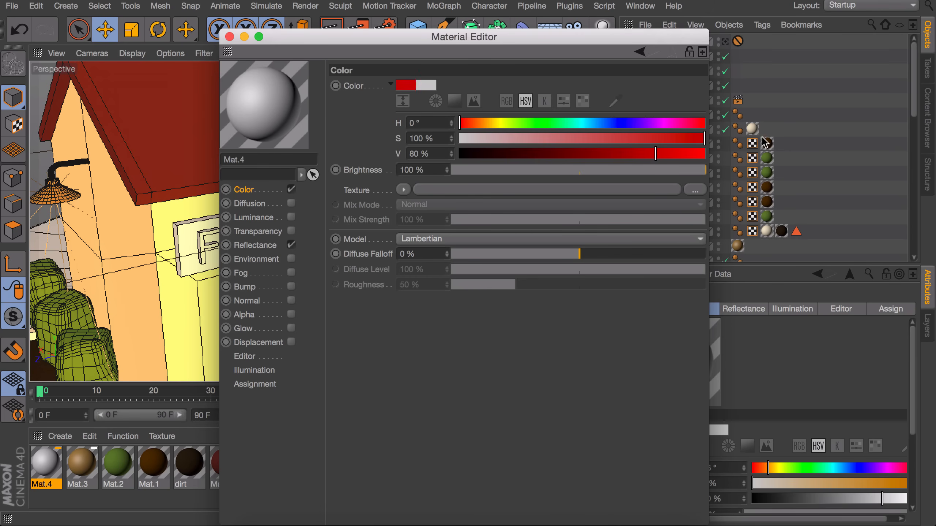
left_click(229, 37)
left_click_drag(46, 462, 592, 176)
Step: Create a grey material with hue 172°, saturation 2 % and value 55 %
middle_click_drag(527, 224, 388, 255, "alt")
scroll(388, 256, "down", 6)
middle_click_drag(442, 100, 400, 211, "alt")
scroll(400, 187, "down", 6)
scroll(400, 213, "up", 7)
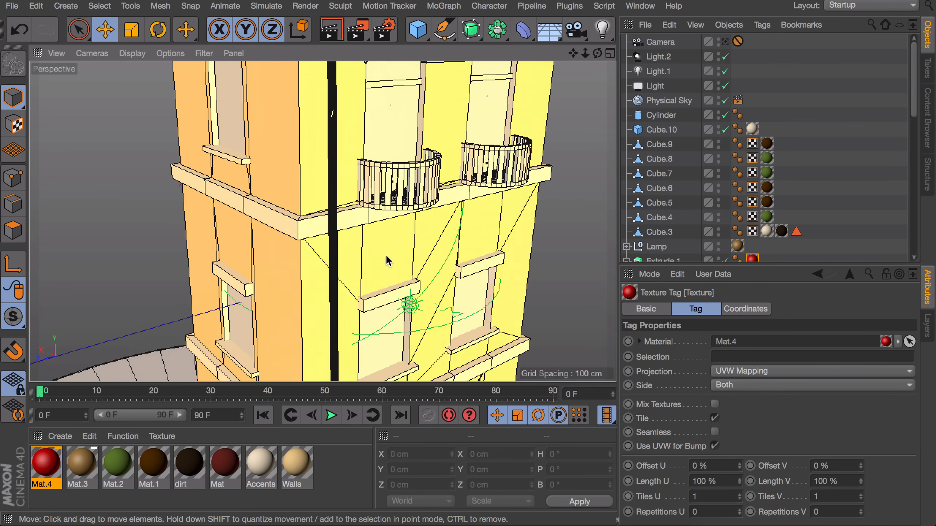
key("ctrl+n")
double_click(54, 466)
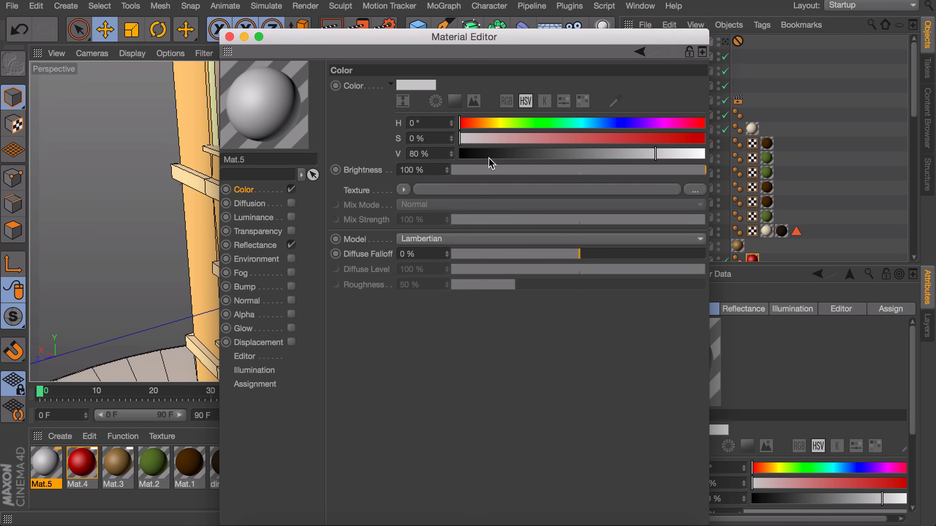
left_click(525, 123)
left_click_drag(522, 141, 595, 154)
left_click(229, 37)
Step: Apply the grey Mat.5 material to the drain, the Gutter group and both balcony groups, Null and Null.1
left_click_drag(46, 463, 351, 193)
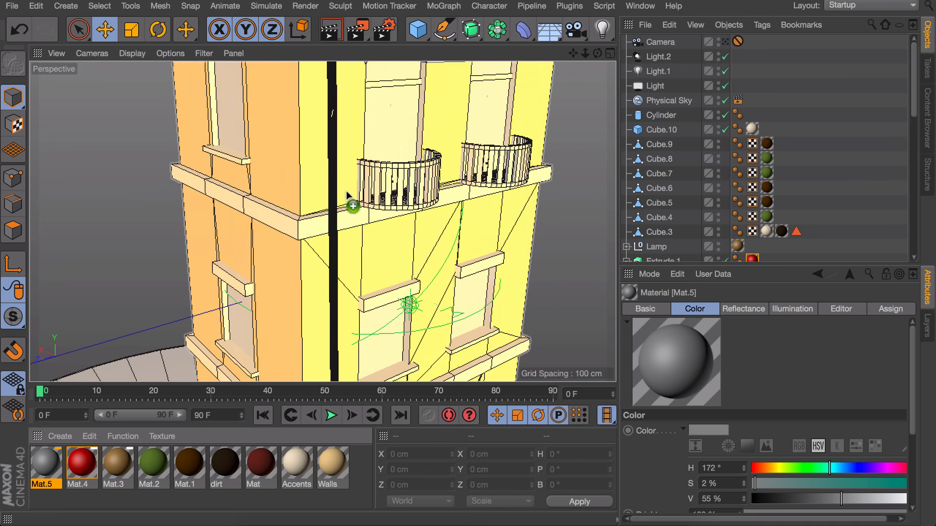
left_click_drag(351, 192, 351, 192)
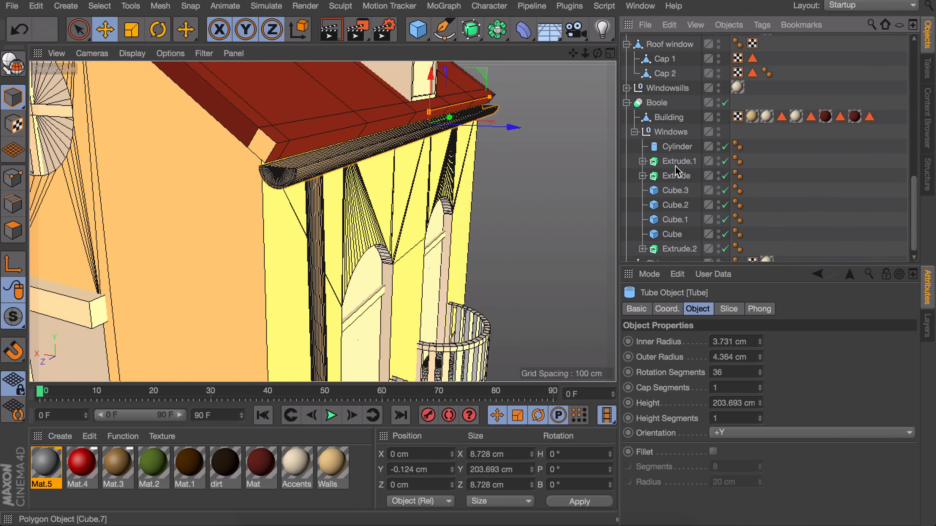
scroll(676, 172, "up", 5)
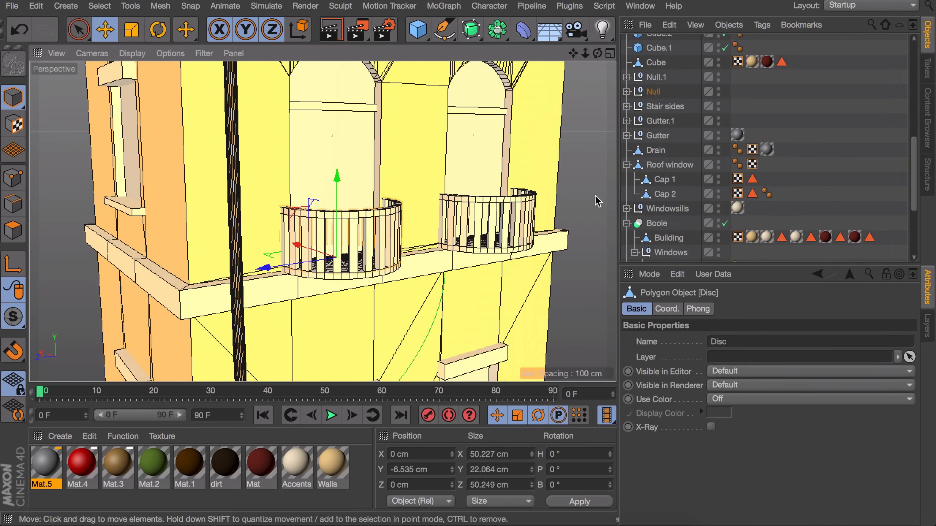
left_click(654, 91)
left_click_drag(738, 91, 659, 83, "ctrl")
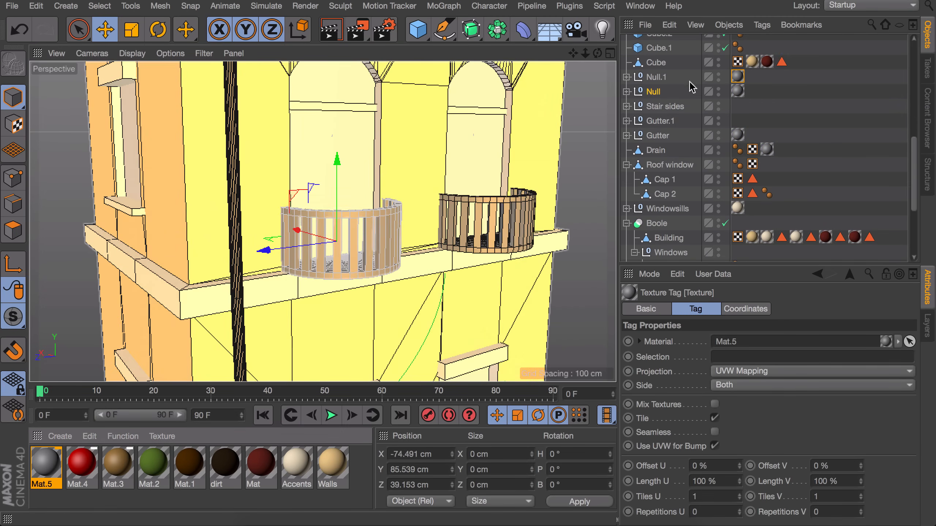
left_click_drag(659, 83, 660, 83, "ctrl")
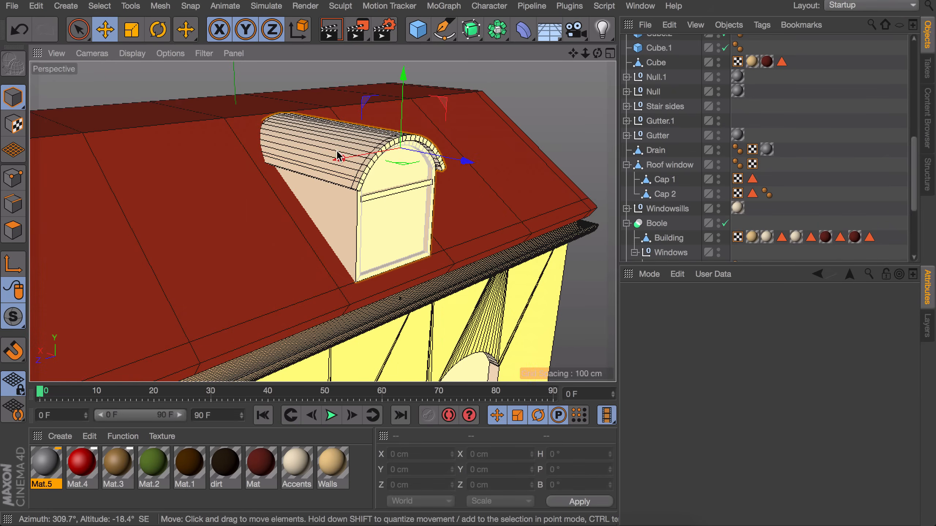
Step: Apply the dark red Mat material to the roof window's curved roof polygons and the Walls material to the Roof window object
left_click(339, 157)
key("space")
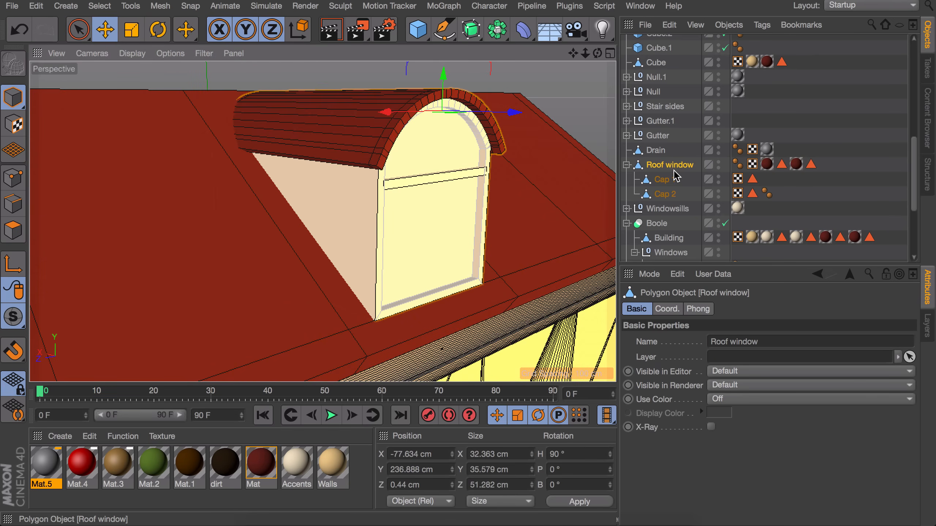
left_click(665, 180)
left_click(669, 166)
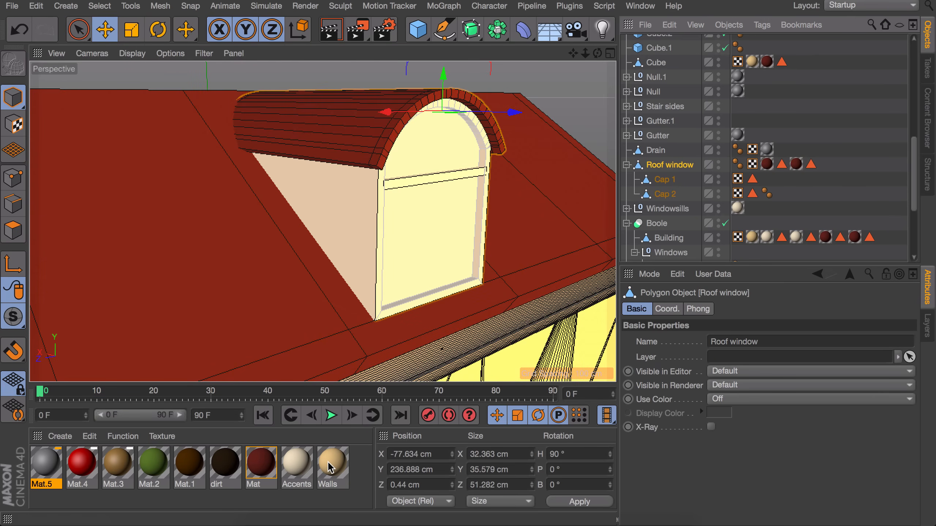
left_click_drag(330, 469, 670, 171)
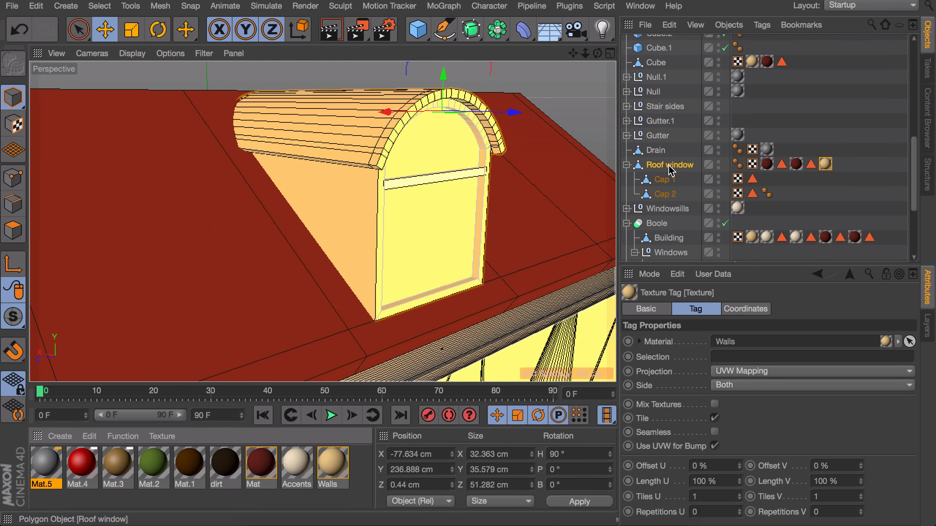
Step: Move the Walls material tag ahead of the dark red material tags on the Roof window object
left_click_drag(825, 164, 761, 165)
left_click(809, 189)
left_click_drag(460, 213, 441, 207, "alt")
right_click_drag(441, 207, 417, 302, "alt")
left_click_drag(348, 258, 360, 261, "alt")
right_click_drag(359, 261, 399, 260, "alt")
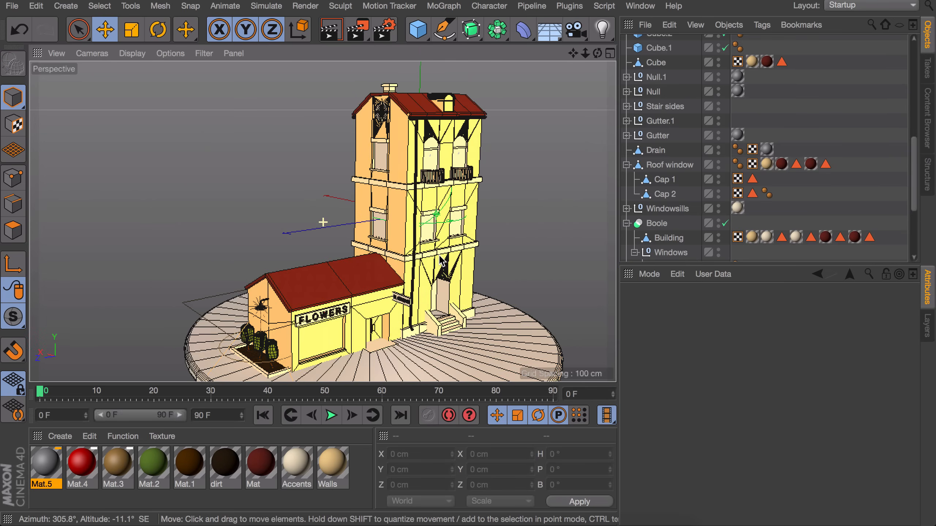
Step: Look through the scene camera and render a preview of the coloured building
scroll(767, 148, "up", 10)
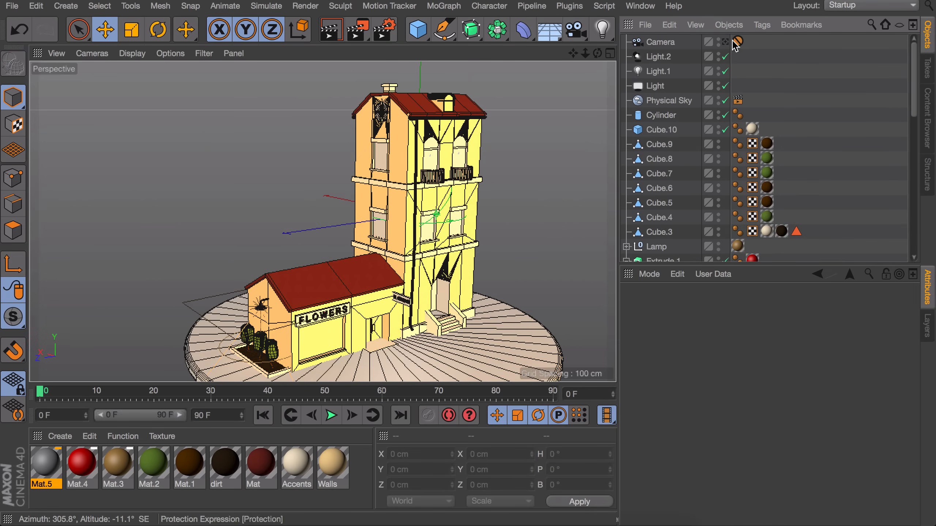
left_click(337, 37)
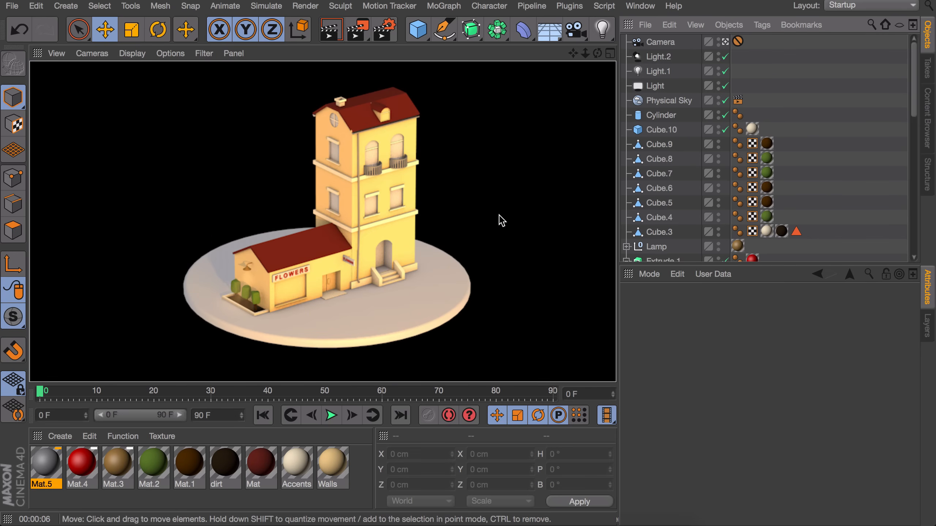
left_click(466, 254)
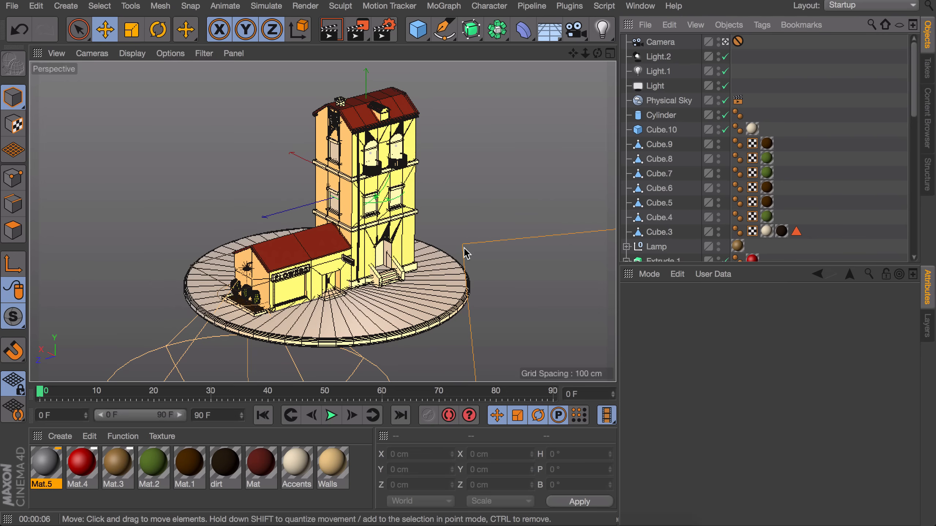
Step: Add a Background object and create a material named bg with its reflectance turned off
left_click(553, 36)
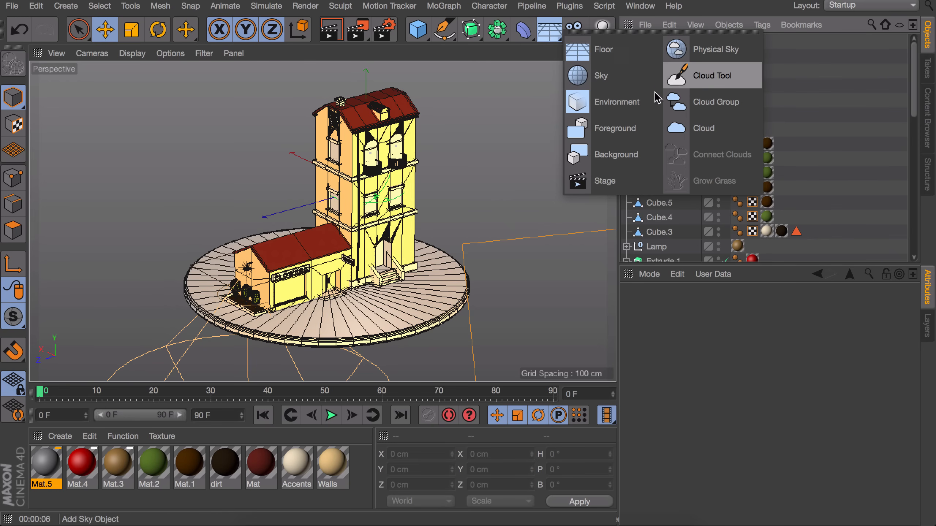
left_click(612, 154)
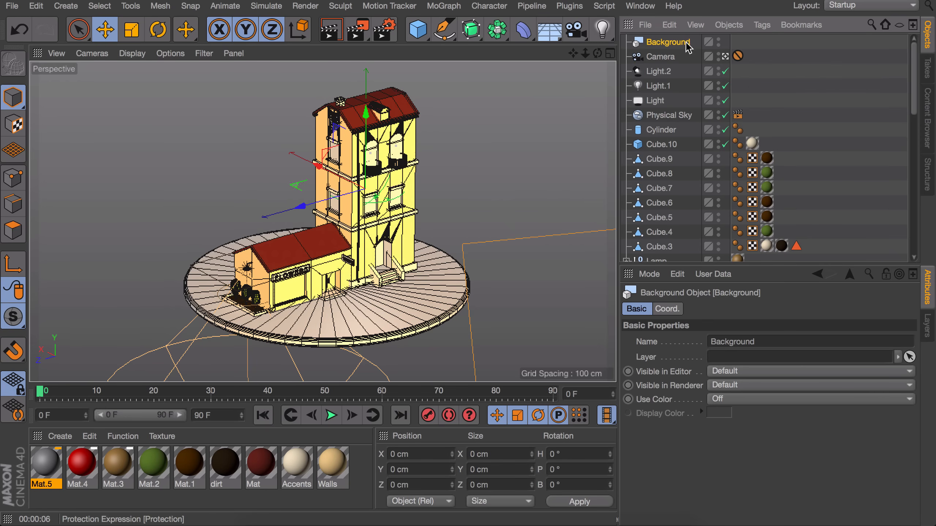
double_click(72, 500)
double_click(46, 464)
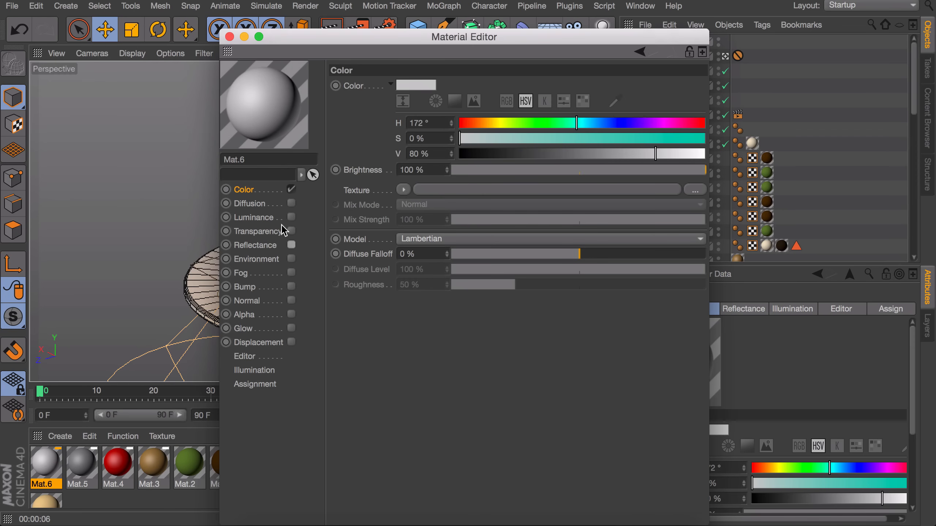
left_click(291, 245)
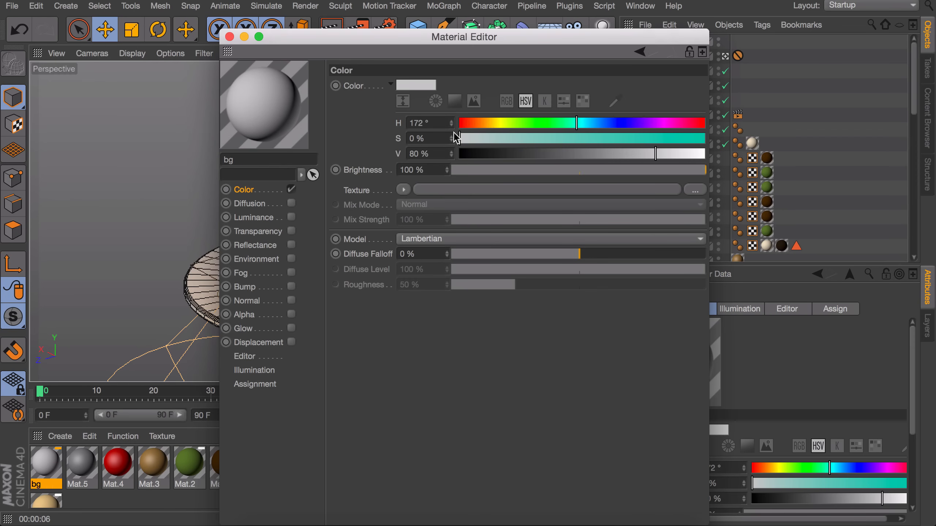
Step: Load a Gradient shader as the bg material's colour texture and set its type to 2D - Circular
left_click(405, 190)
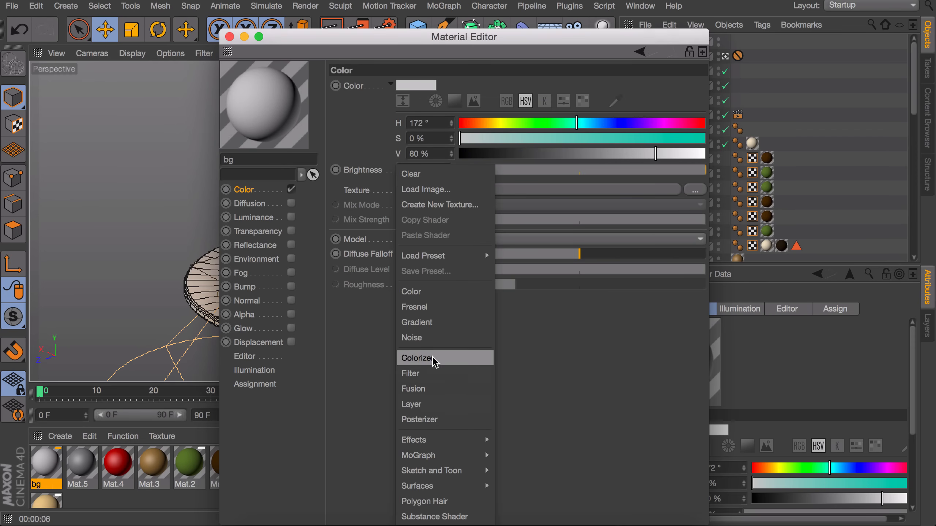
left_click(431, 323)
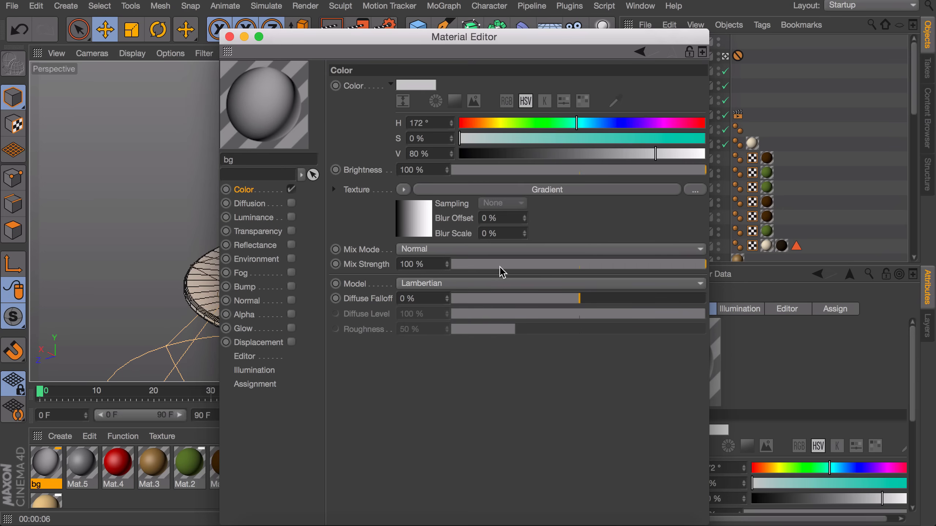
left_click(418, 223)
left_click(413, 214)
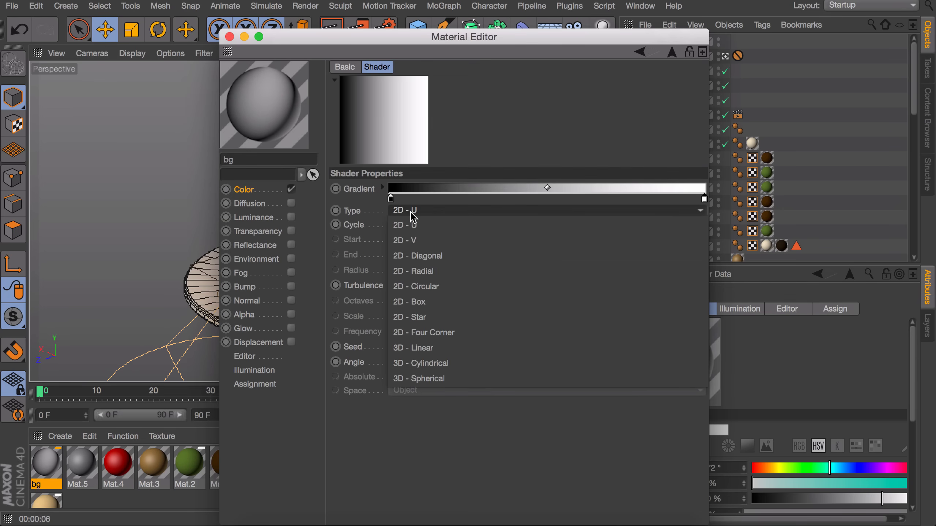
left_click(434, 290)
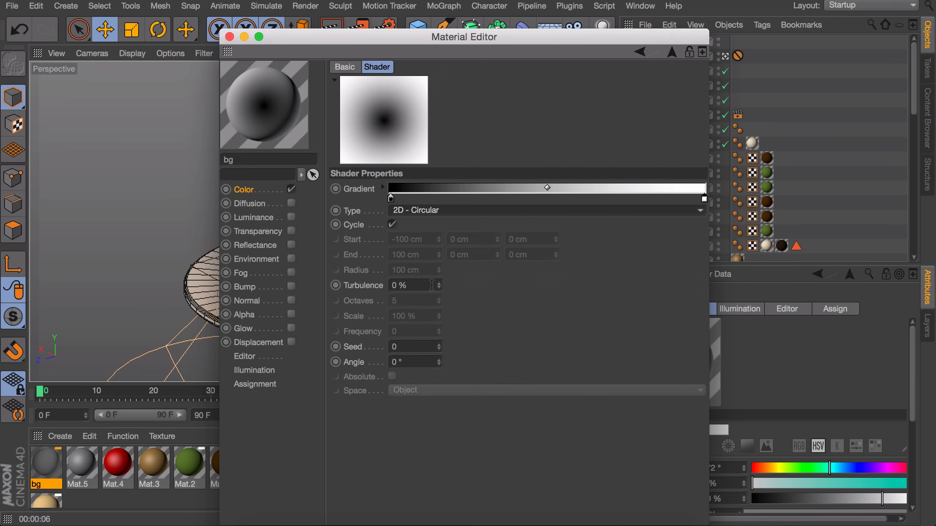
Step: Set the circular gradient's inner colour to white at 100 % value and its outer colour to light grey
double_click(391, 199)
left_click(504, 229)
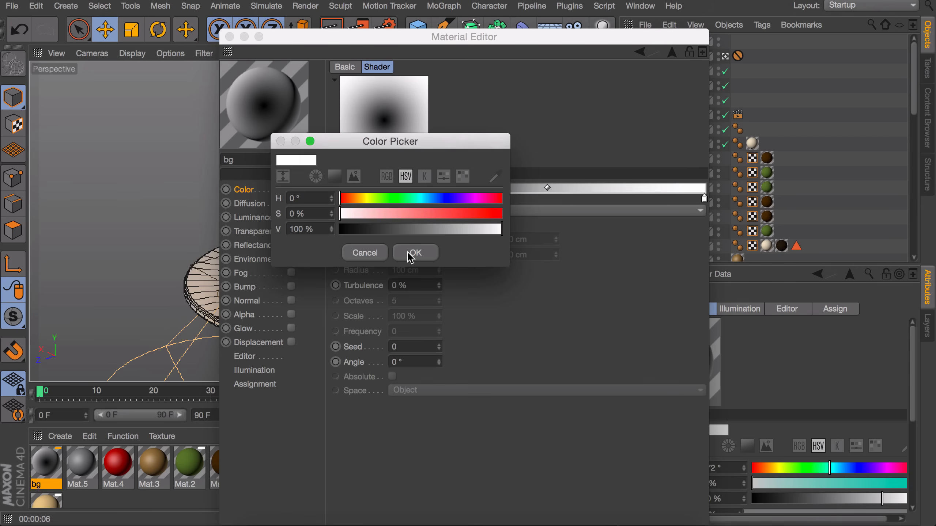
left_click(413, 252)
double_click(704, 199)
left_click(671, 215)
left_click_drag(669, 216, 652, 217)
left_click_drag(812, 227, 790, 225)
left_click(740, 251)
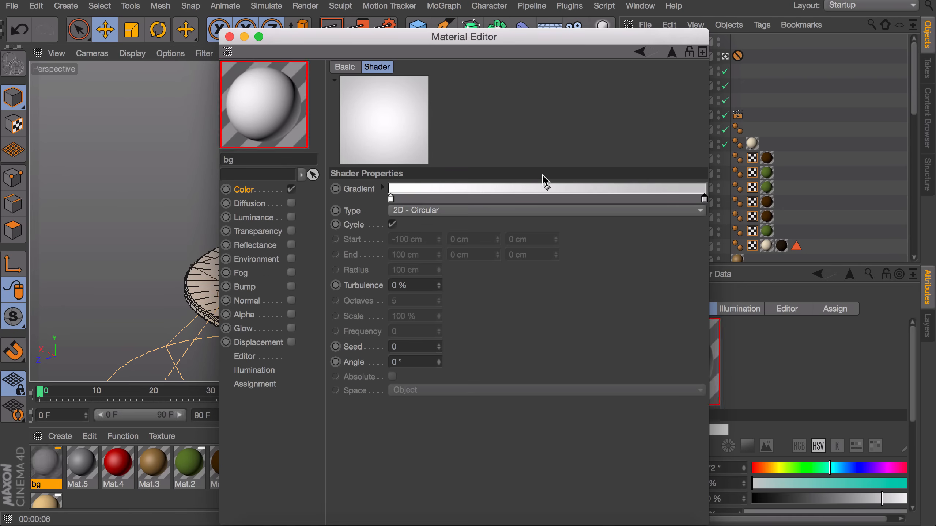
Step: Give bg the Multiply mix mode with hue 42°, saturation 55 % and value 100 %, apply it to the Background object and preview the render
left_click(256, 190)
left_click(553, 250)
left_click(435, 303)
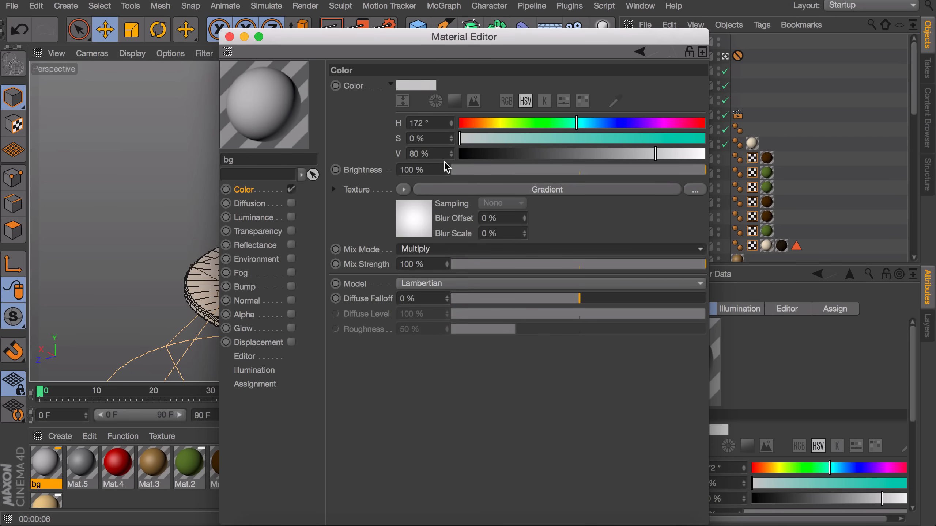
mouse_move(539, 123)
left_mouse_down()
mouse_move(488, 124)
mouse_move(594, 139)
left_mouse_up()
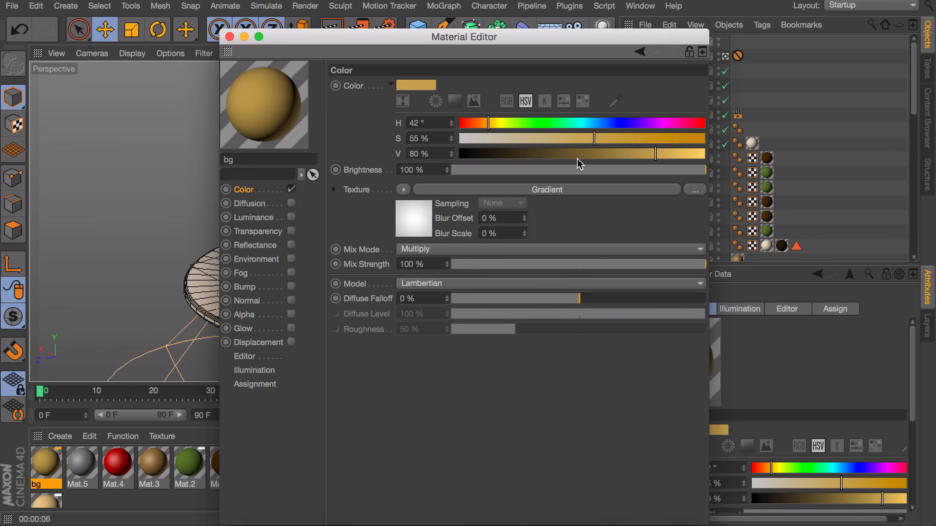
left_click(461, 250)
left_click(438, 310)
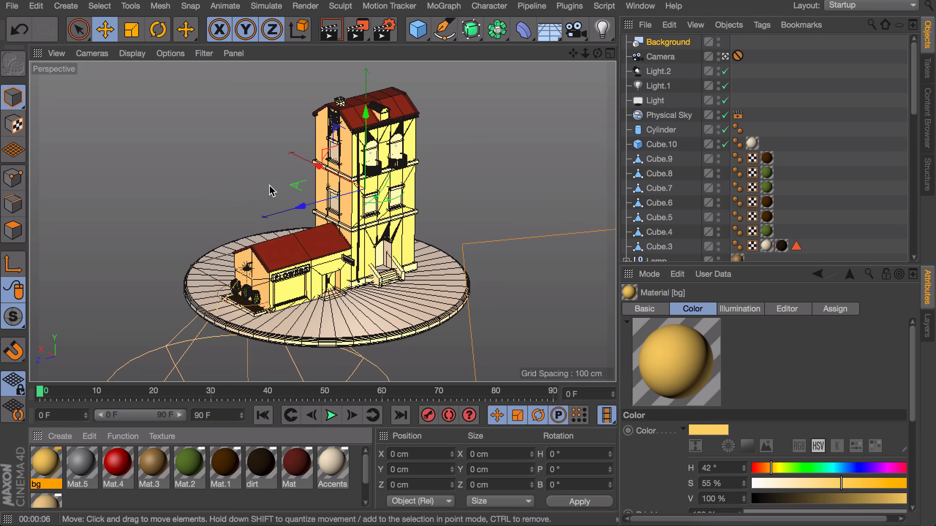
left_click(341, 33)
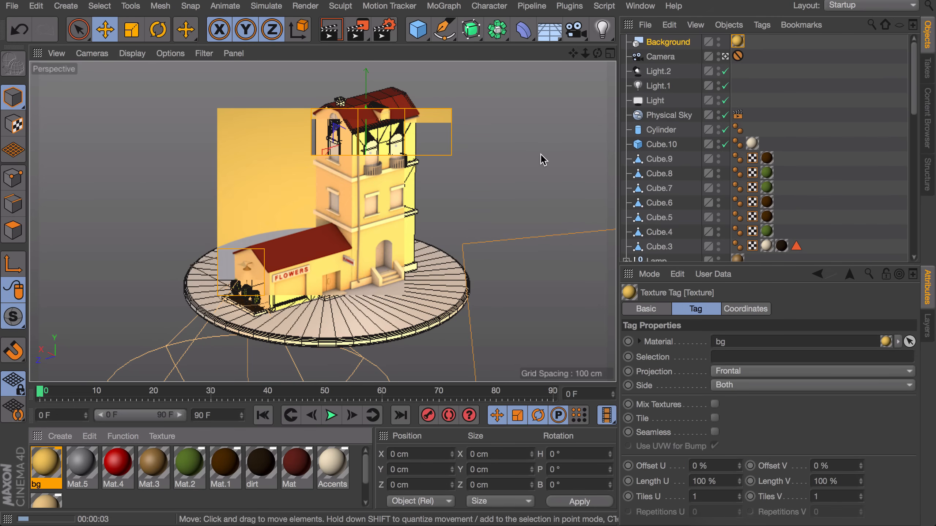
left_click(541, 159)
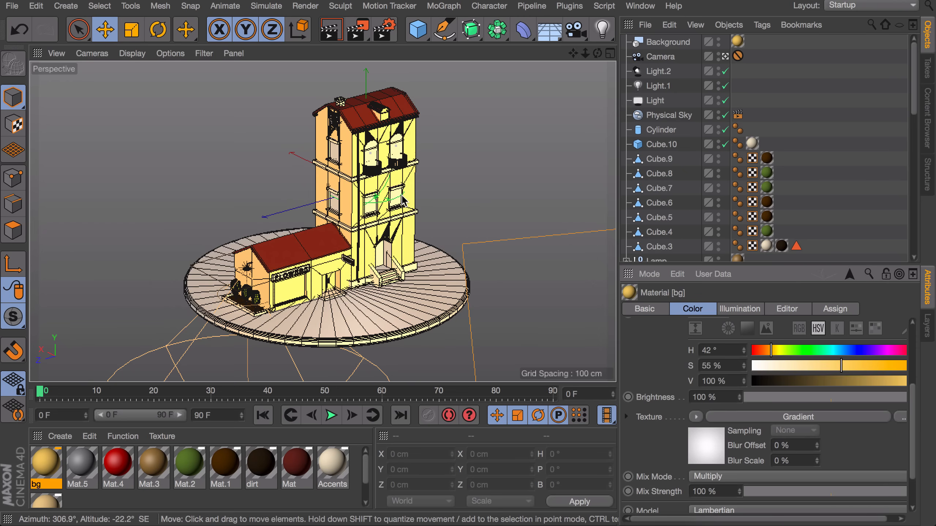
Step: Set the bg gradient's mix mode to Normal with a mix strength of 39 % and render a preview
double_click(46, 464)
left_click(527, 250)
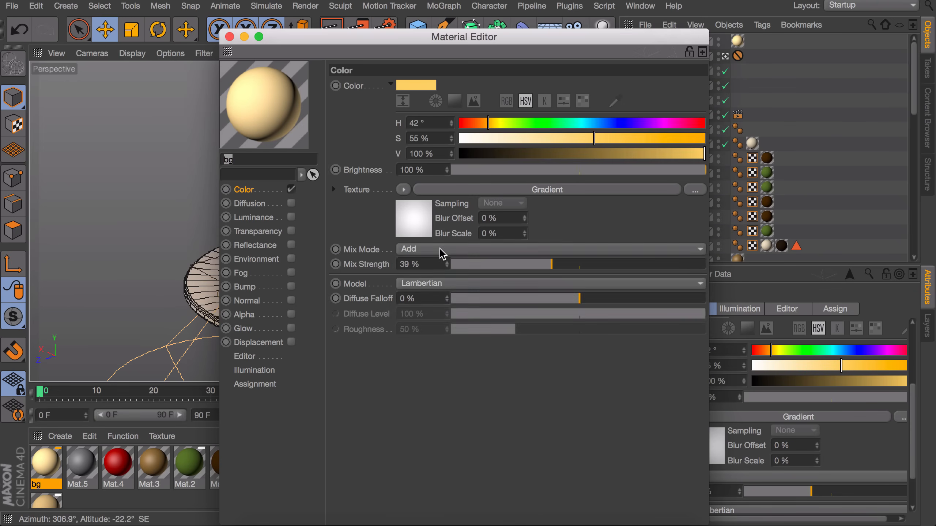
left_click(439, 250)
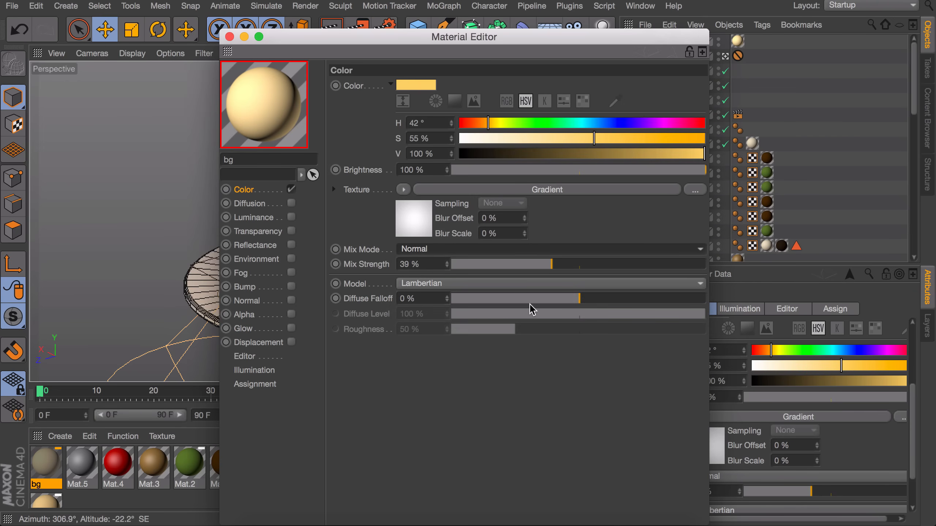
left_click(229, 36)
left_click(321, 30)
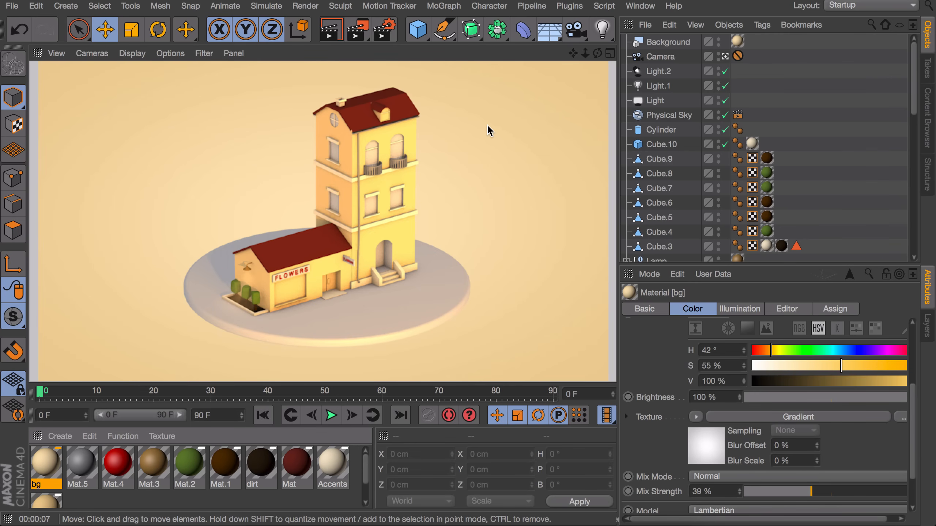
Step: Adjust the brightness of the outer colour in the bg material's gradient
double_click(46, 462)
double_click(703, 199)
left_click(758, 229)
left_click(728, 253)
left_click(230, 37)
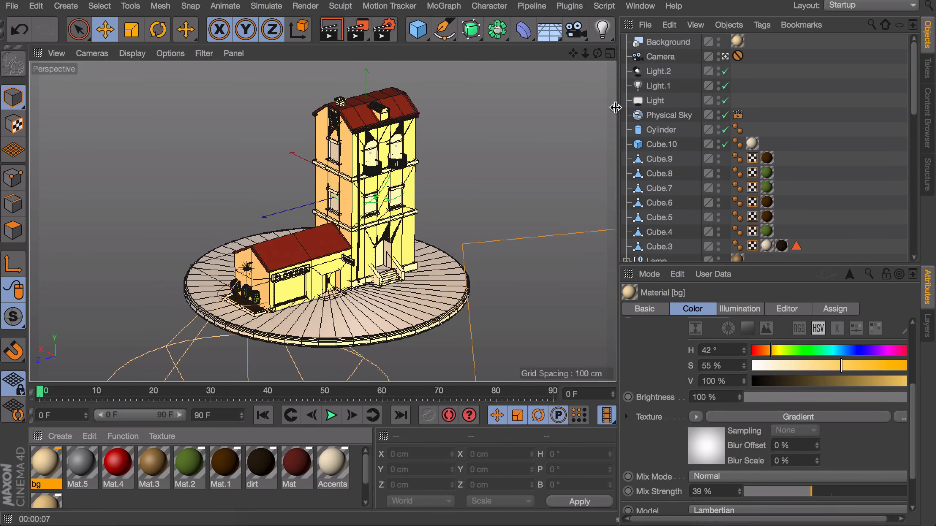
Step: Create a new grey material with saturation 0 % and value 43 %, and add a Beckmann reflection layer to it
double_click(250, 501)
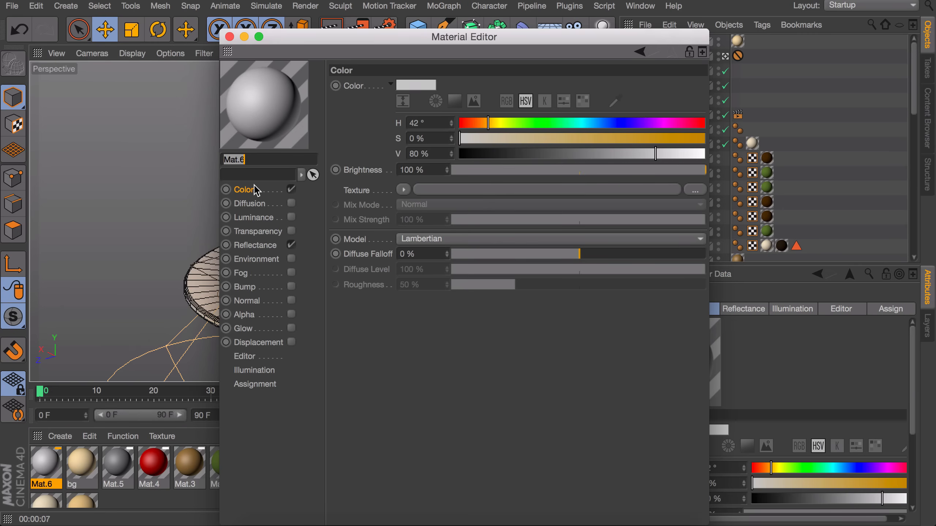
left_click_drag(499, 127, 564, 155)
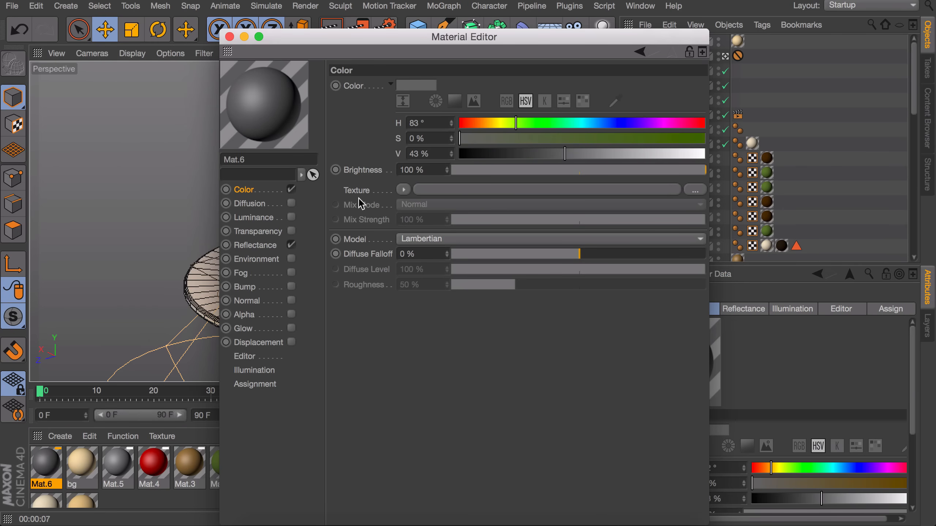
left_click(258, 245)
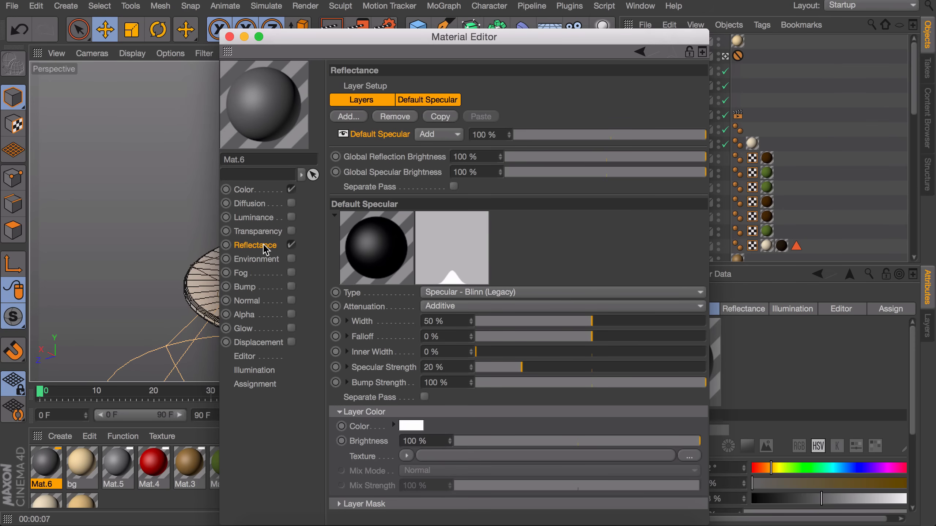
left_click(348, 116)
left_click(389, 118)
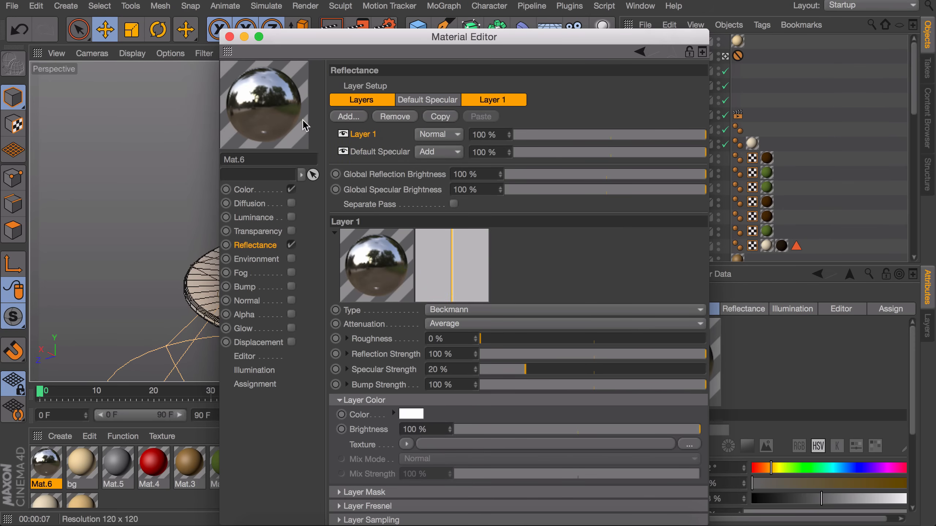
Step: Enable transparency on Mat.6 with a refraction of 2.2 and a brightness of 88 %
left_click(265, 230)
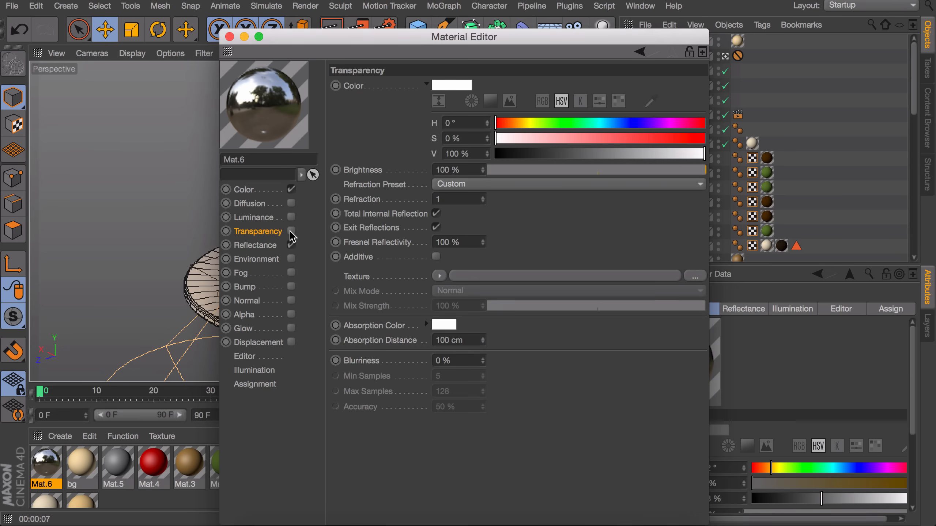
left_click(291, 232)
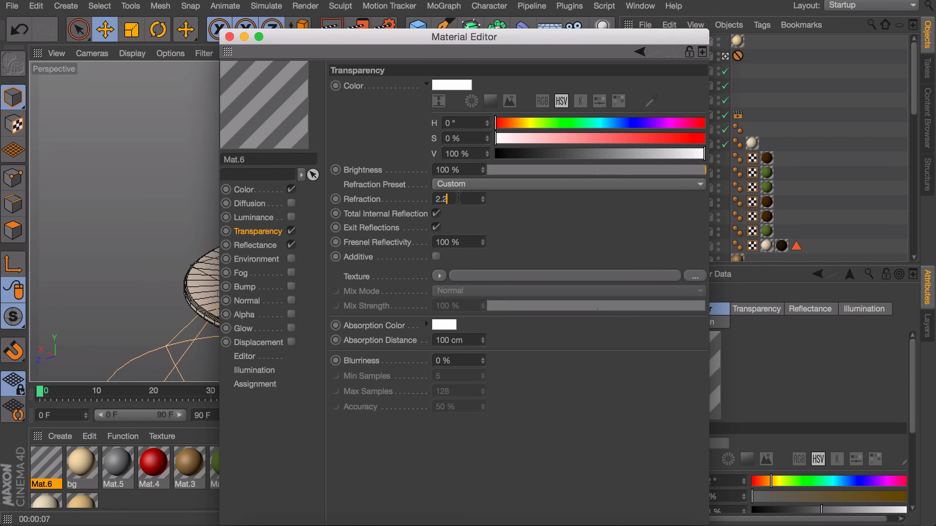
key("Return")
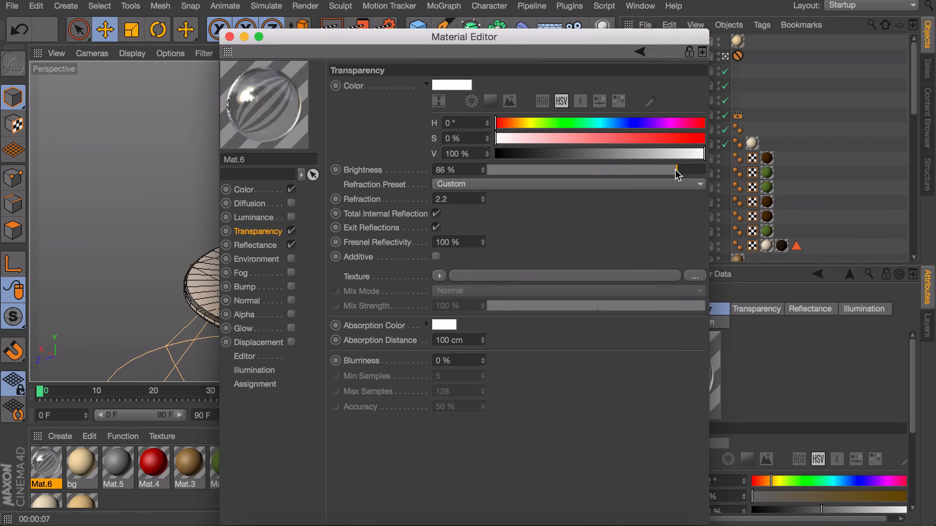
left_click(229, 36)
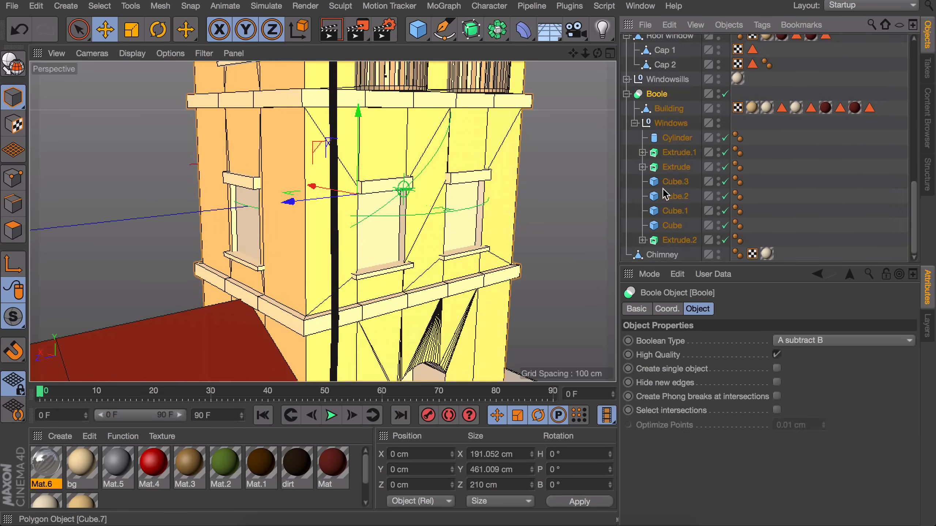
Step: Apply the glass Mat.6 material to Extrude, Extrude.1, Cube, Cube.1, Cube.2 and Cube.3 in the Boole's Windows group
scroll(462, 201, "down", 5)
left_click_drag(462, 201, 422, 234, "alt")
left_click_drag(50, 463, 664, 166)
left_click(675, 181)
left_click(675, 196, "ctrl")
left_click(674, 211, "ctrl")
left_click(671, 225, "ctrl")
left_click_drag(45, 463, 754, 211)
left_click_drag(755, 210, 753, 225, "ctrl")
Step: Try applying the glass Mat.6 material to the Cylinder in the Windows group, and undo it
left_click(680, 240)
scroll(415, 328, "up", 5)
scroll(415, 313, "down", 4)
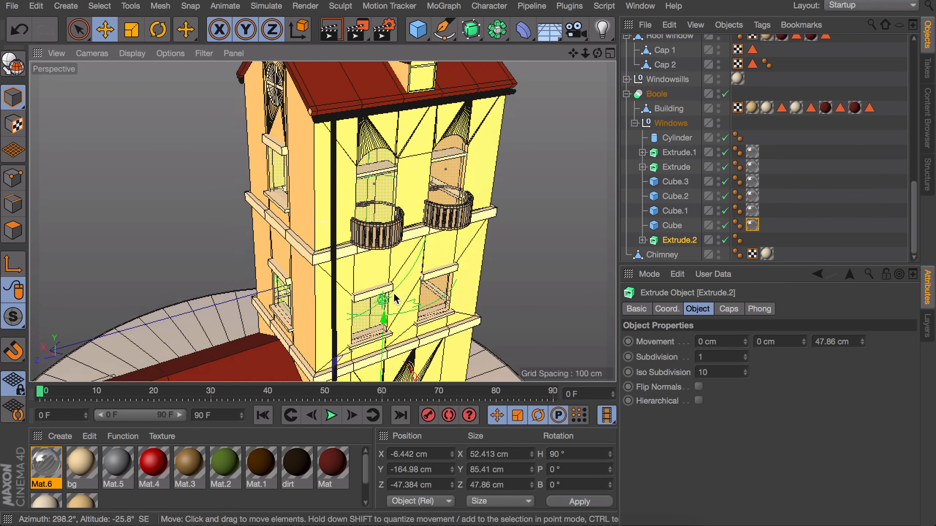
left_click_drag(354, 236, 372, 227, "alt")
middle_click_drag(372, 226, 433, 290, "alt")
left_click(354, 192)
left_click(666, 140)
left_click_drag(46, 463, 677, 138)
key("super+z")
Step: Select the arched window pane polygons of the Roof window's Cap 1 object in polygon mode
left_click(664, 50)
left_click(13, 231)
scroll(496, 169, "up", 5)
left_click(487, 198)
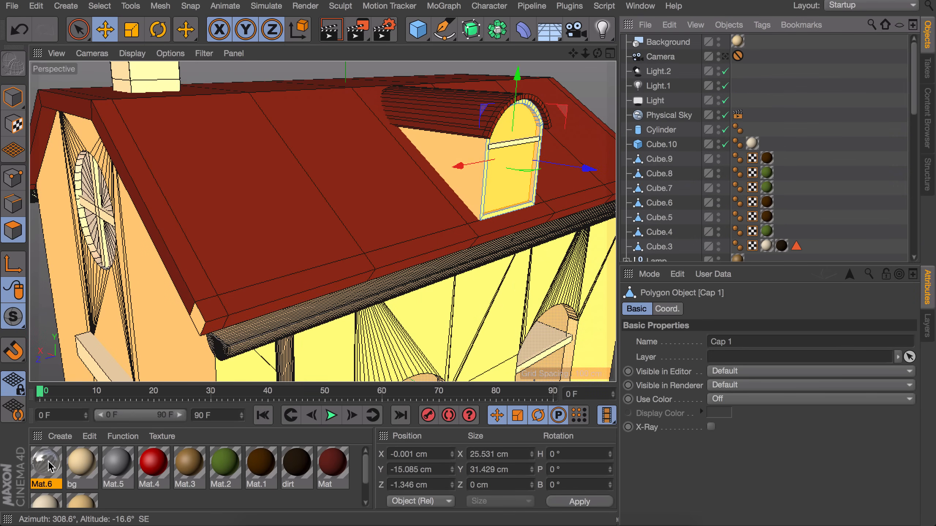
Step: Duplicate the glass Mat.6 material, tint the copy's colour light blue, and set its transparency brightness to 71 %
left_click_drag(49, 461, 87, 490, "ctrl")
double_click(46, 463)
left_click(249, 187)
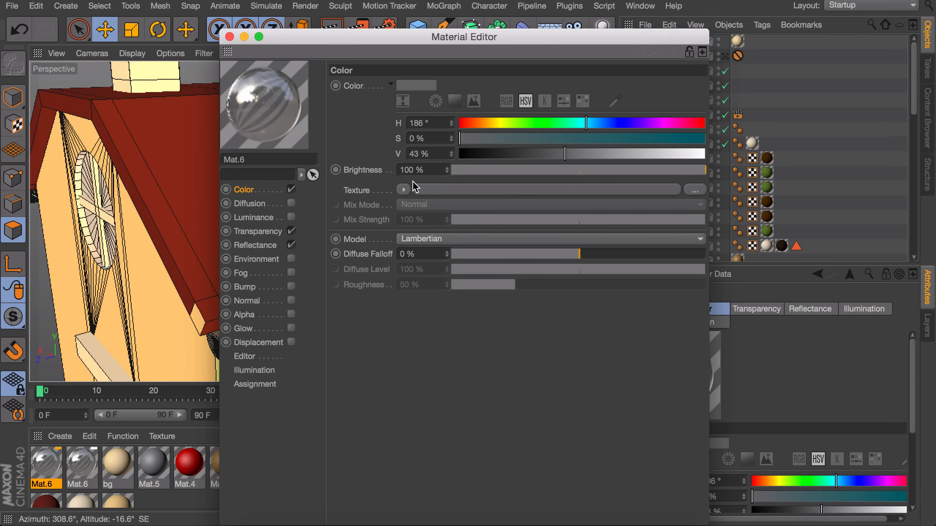
mouse_move(451, 139)
left_mouse_down()
mouse_move(452, 128)
mouse_move(452, 147)
mouse_move(452, 130)
left_mouse_up()
left_click(299, 231)
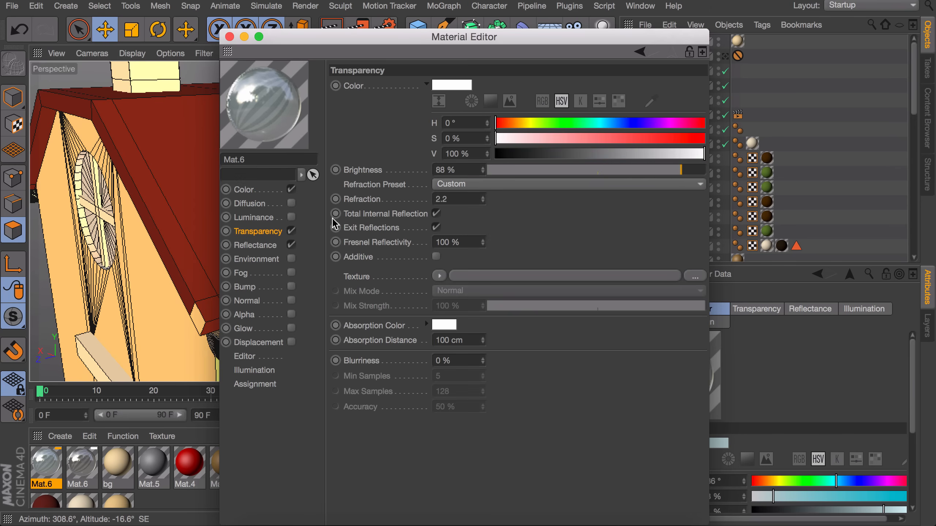
left_click(642, 171)
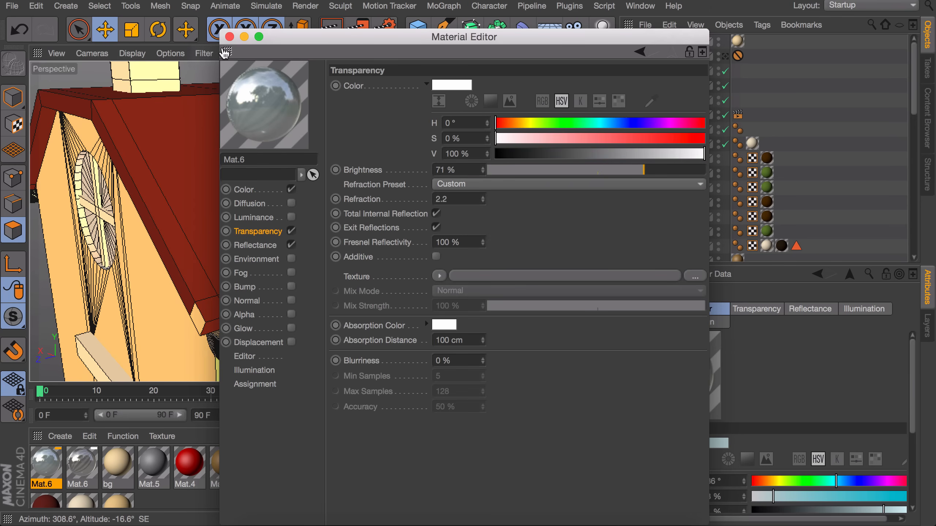
left_click(230, 37)
Step: Apply the tinted glass Mat.6 copy to the selected pane polygons of the Roof window's Cap 1, and clear the selection
left_click_drag(515, 186, 515, 186)
left_click_drag(244, 245, 375, 220, "alt")
scroll(664, 115, "down", 1)
left_click(663, 119)
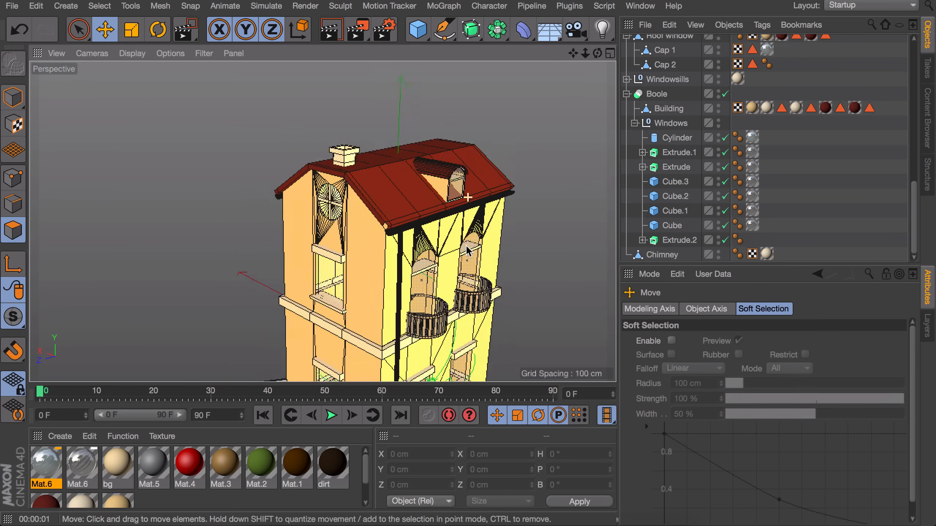
Step: Select the large display window polygon of the flower shop and apply the tinted glass Mat.6 material to it
middle_click_drag(467, 251, 447, 106, "alt")
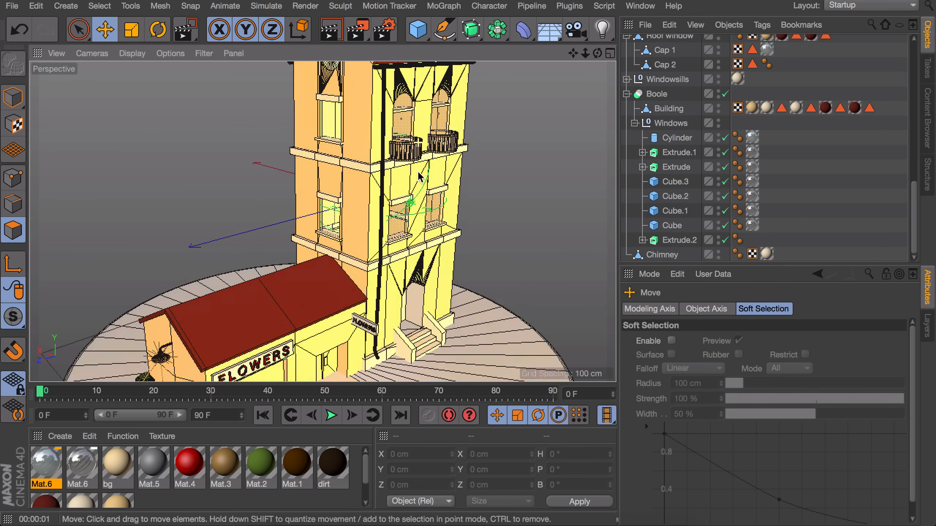
scroll(411, 159, "down", 5)
left_click_drag(411, 159, 376, 158, "alt")
scroll(319, 261, "up", 10)
left_click(320, 261)
left_click(273, 317)
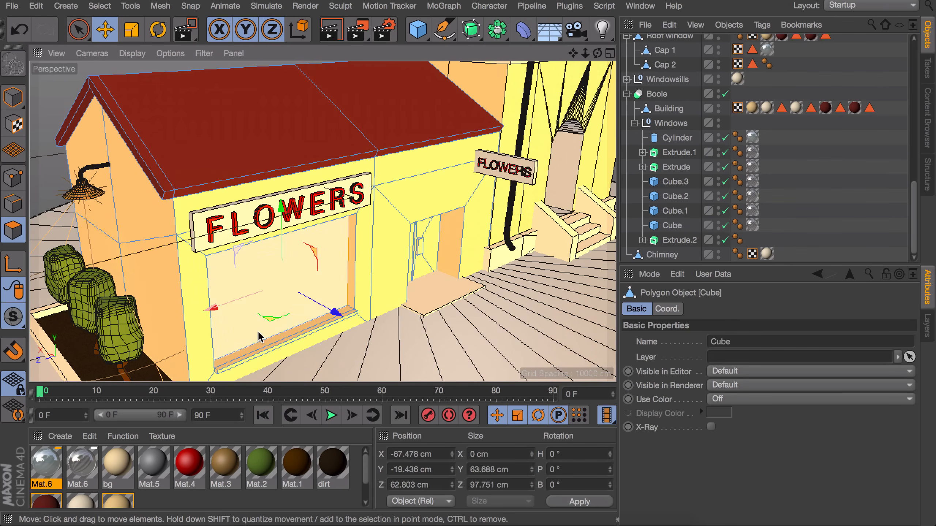
left_click_drag(50, 463, 269, 324)
Step: Apply the tinted glass Mat.6 material to the glass polygons of the flower shop's entrance door
middle_click_drag(423, 274, 336, 249, "alt")
scroll(336, 249, "up", 5)
left_click(336, 249)
left_click_drag(320, 288, 267, 265, "alt")
key("space")
mouse_move(276, 298)
left_mouse_down()
mouse_move(331, 210)
mouse_move(273, 215)
left_mouse_up()
mouse_move(48, 464)
left_mouse_down()
mouse_move(335, 267)
mouse_move(322, 251)
left_mouse_up()
Step: Select the front and side polygons of the shop door's handle, apply the grey Mat.5 material, and deselect everything
scroll(316, 244, "up", 5)
key("space")
left_click(305, 239)
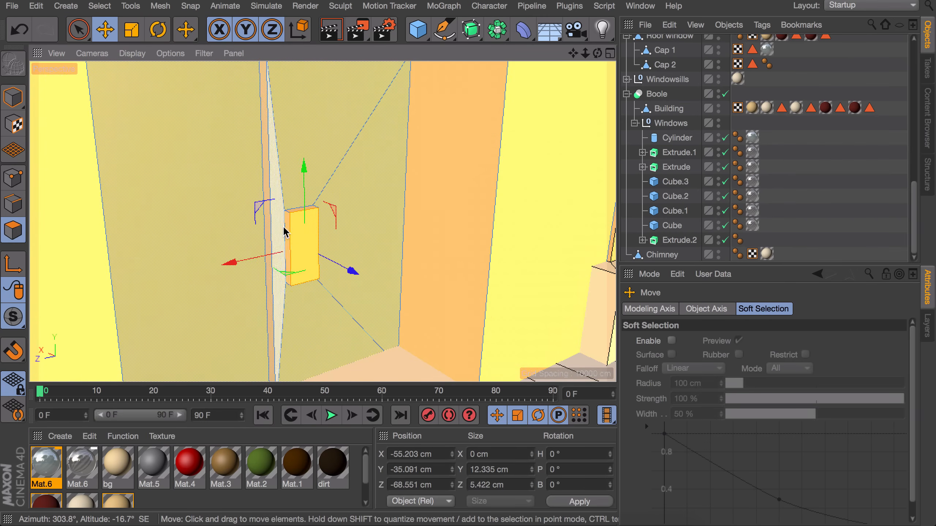
left_click(287, 230, "shift")
left_click_drag(151, 463, 301, 322)
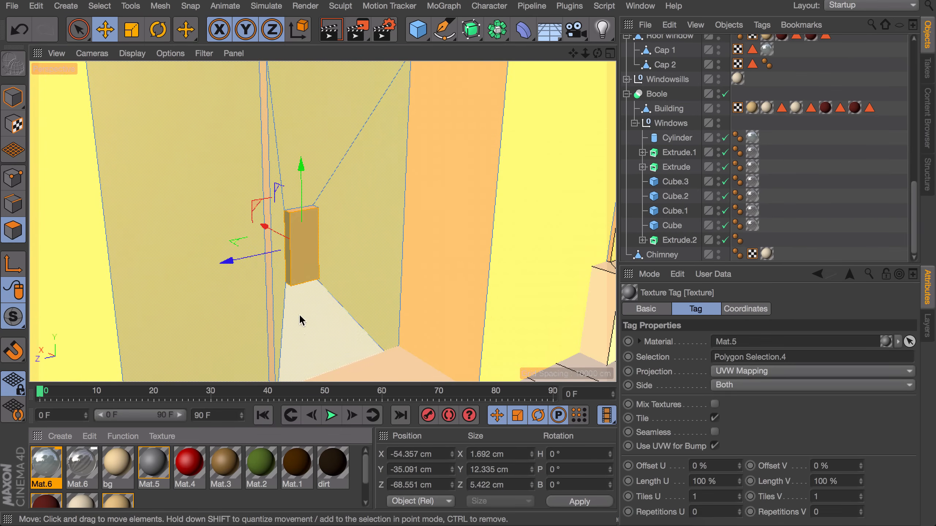
key("shift+super+a")
Step: Switch the perspective view to the scene Camera and render the active view to check the window glass
left_click_drag(290, 235, 279, 222, "alt")
scroll(279, 226, "down", 10)
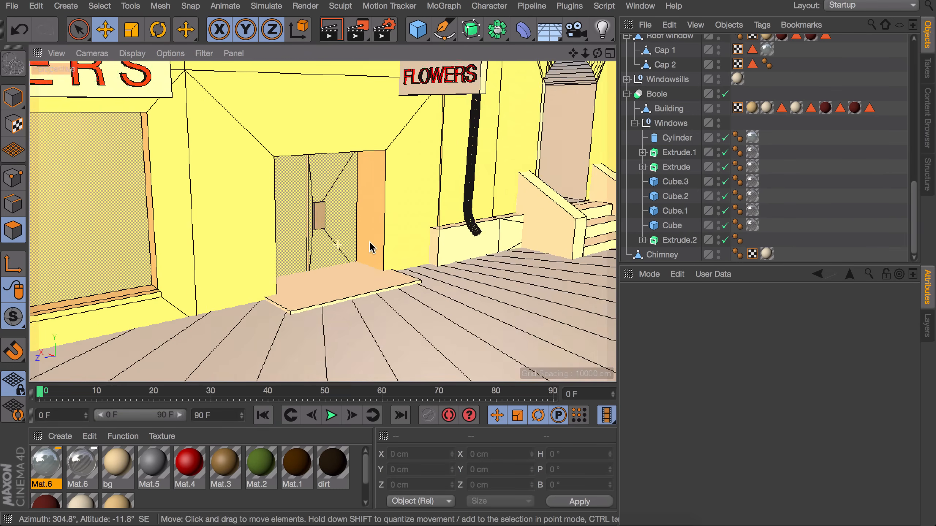
scroll(438, 289, "down", 10)
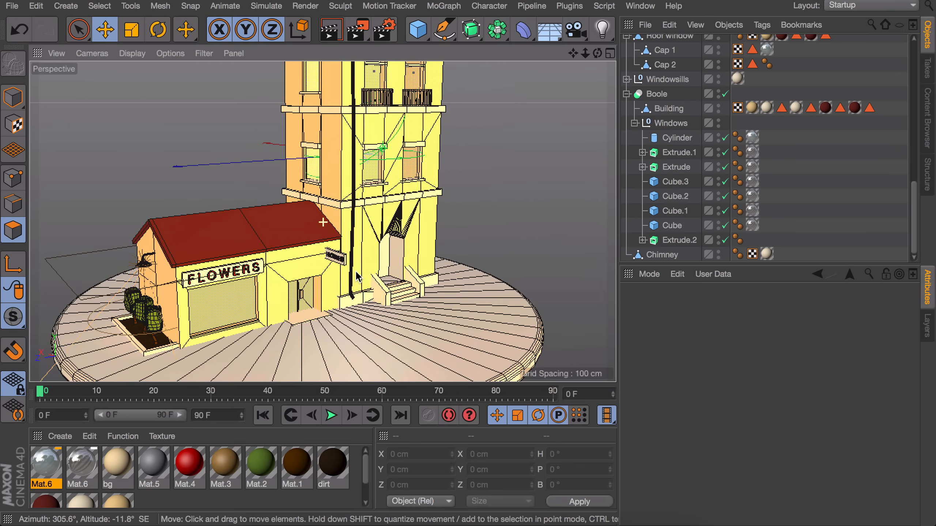
left_click_drag(374, 277, 376, 267, "alt")
scroll(750, 95, "up", 20)
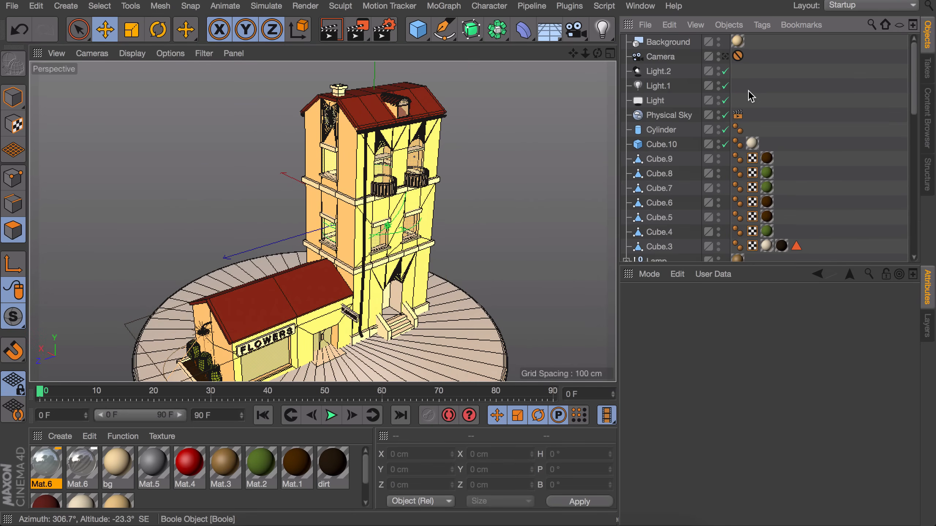
left_click(725, 56)
left_click(331, 29)
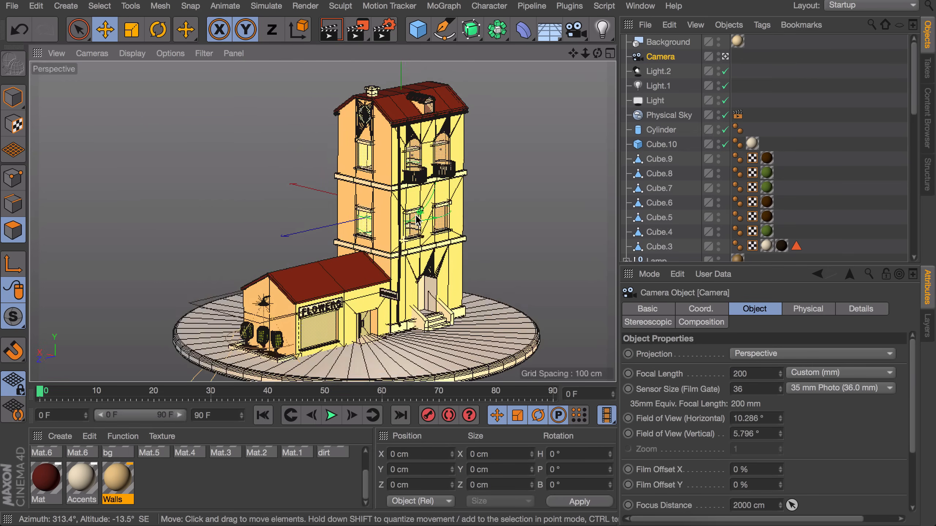
Step: Rotate the area light named Light by about 19° and render the active view through the Camera
right_click(678, 56)
mouse_move(719, 2)
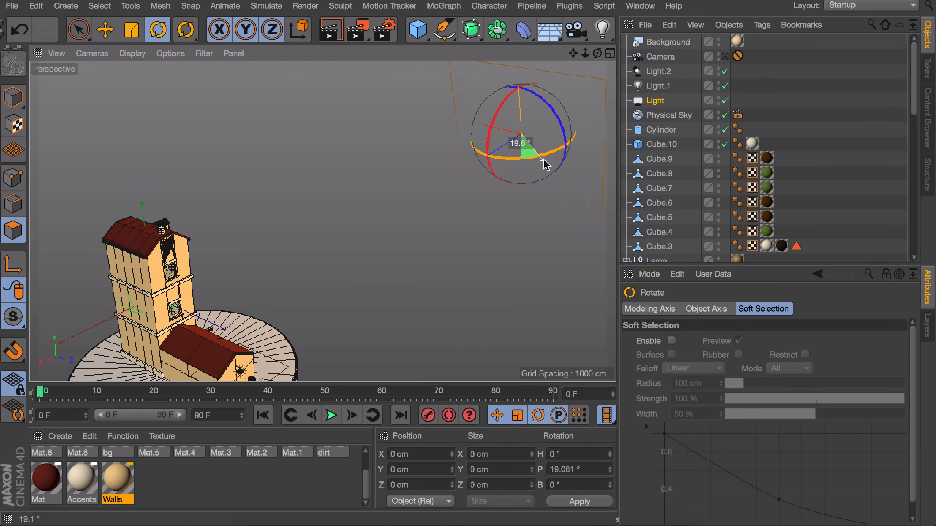
left_click_drag(512, 163, 324, 219)
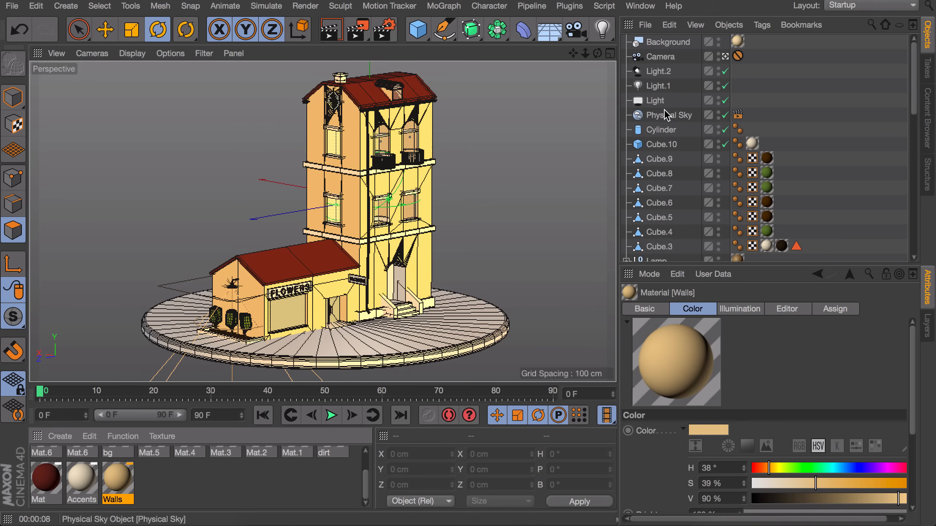
left_click(331, 30)
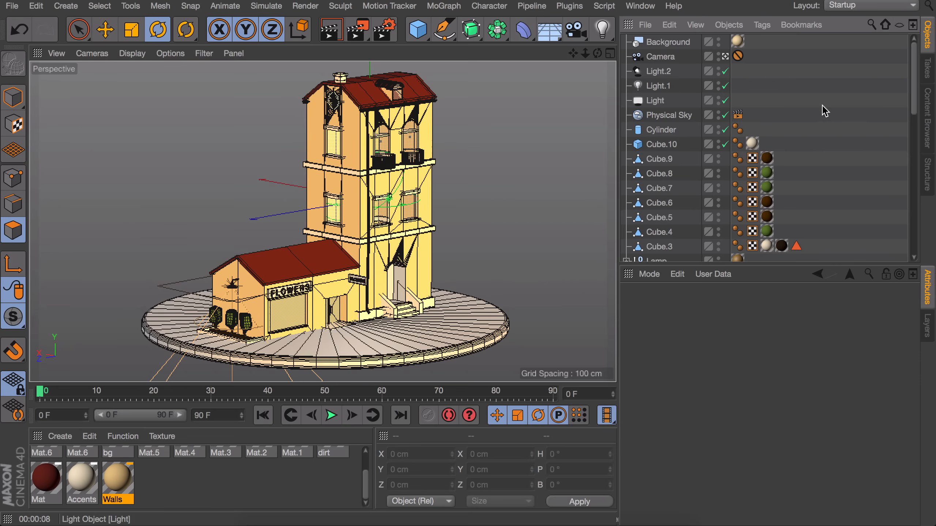
Step: Group the Background, lights and Physical Sky in a null named set, with the Camera moved out of the group
left_click(668, 42)
left_click(669, 115, "shift")
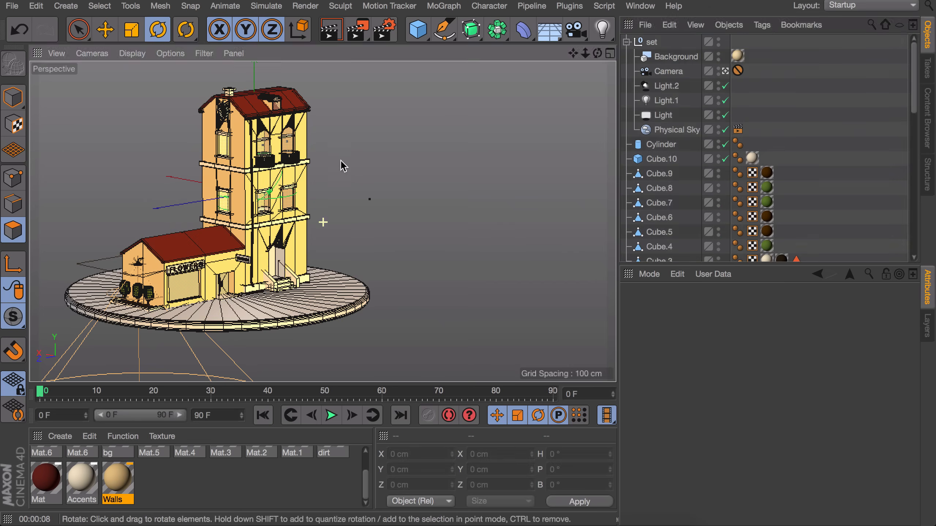
left_click_drag(660, 71, 660, 39)
left_click(626, 56)
Step: Group all objects from the Cylinder down to the Chimney and name the group House
left_click(669, 76)
scroll(675, 155, "down", 10)
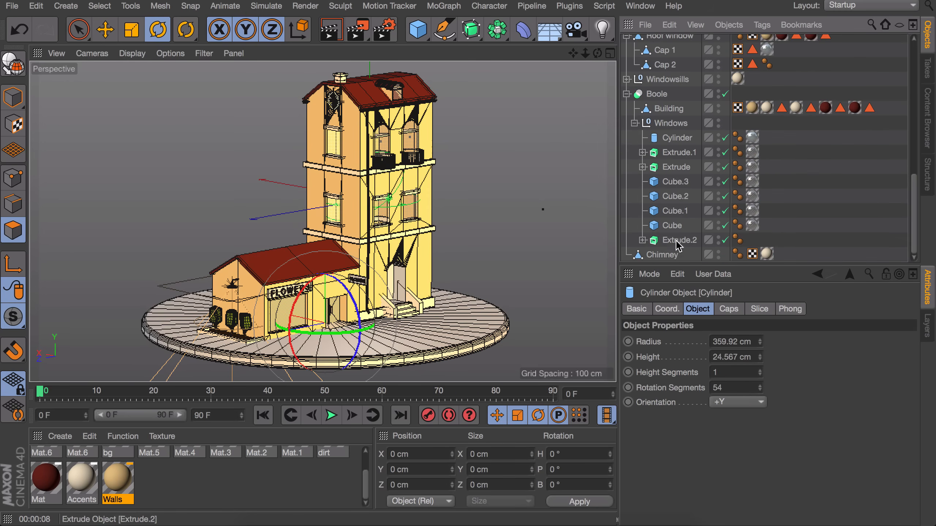
left_click(683, 243, "shift")
key("alt+g")
double_click(653, 71)
type("House")
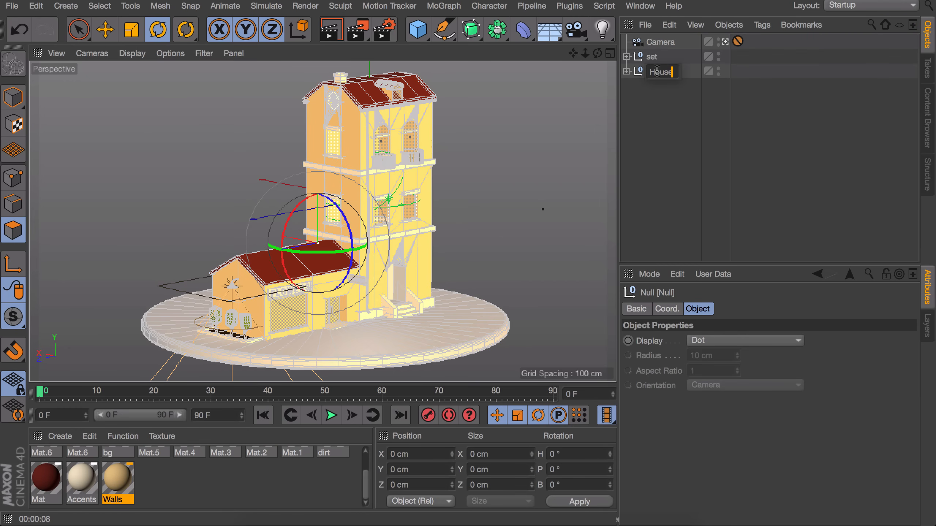
key("Return")
left_click(673, 171)
Step: Add a Taper deformer inside the House group and move the base Cylinder out of that group
left_click(521, 31)
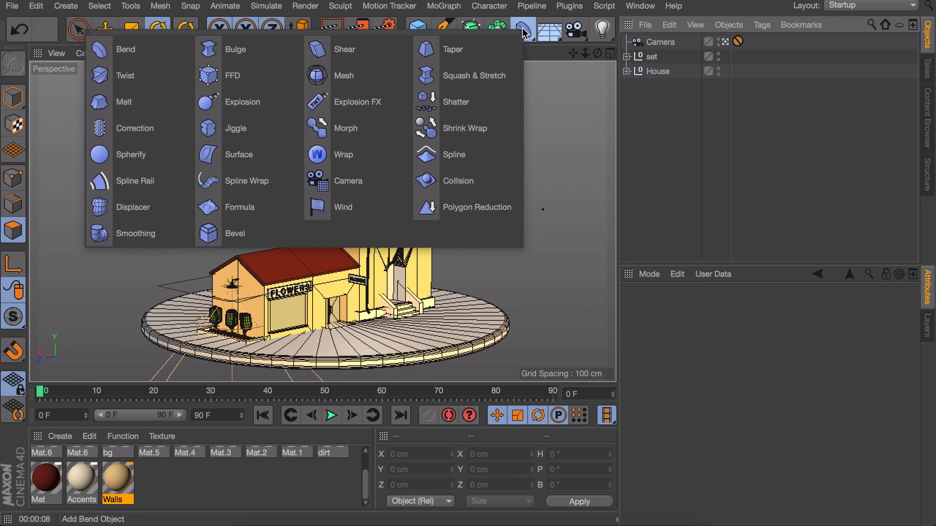
left_click(497, 48)
left_click_drag(658, 43, 664, 100)
left_click_drag(659, 73, 658, 91)
left_click(656, 71)
Step: Set the Taper size to 378 × 552 × 891 cm and its strength to -20 %, and collapse the House group
left_click_drag(727, 342, 727, 295)
left_click_drag(785, 341, 785, 230)
left_click_drag(844, 343, 844, 107)
left_click_drag(660, 84, 625, 92)
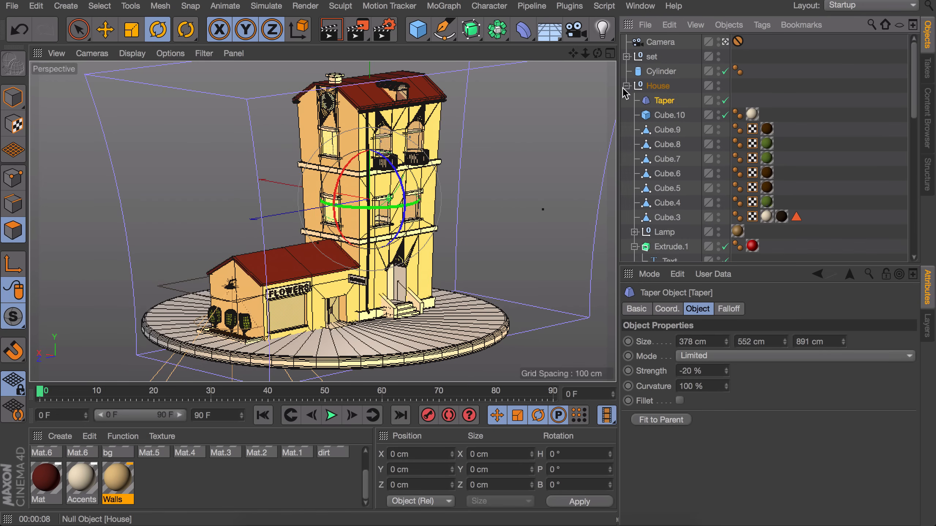
left_click(626, 85)
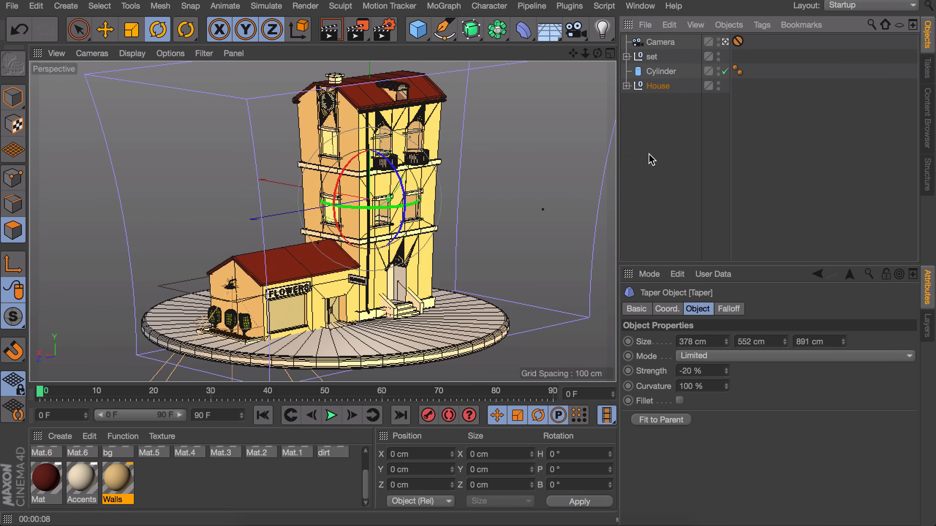
Step: Weaken the Taper's negative strength slightly, deselect it, and render the active view
mouse_move(727, 371)
left_mouse_down()
mouse_move(727, 398)
mouse_move(727, 365)
left_mouse_up()
left_click(708, 152)
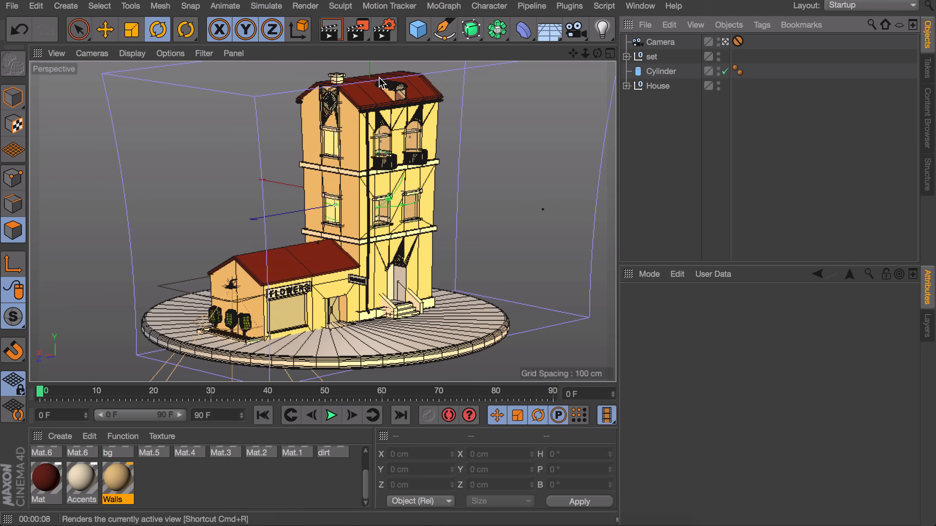
left_click(331, 30)
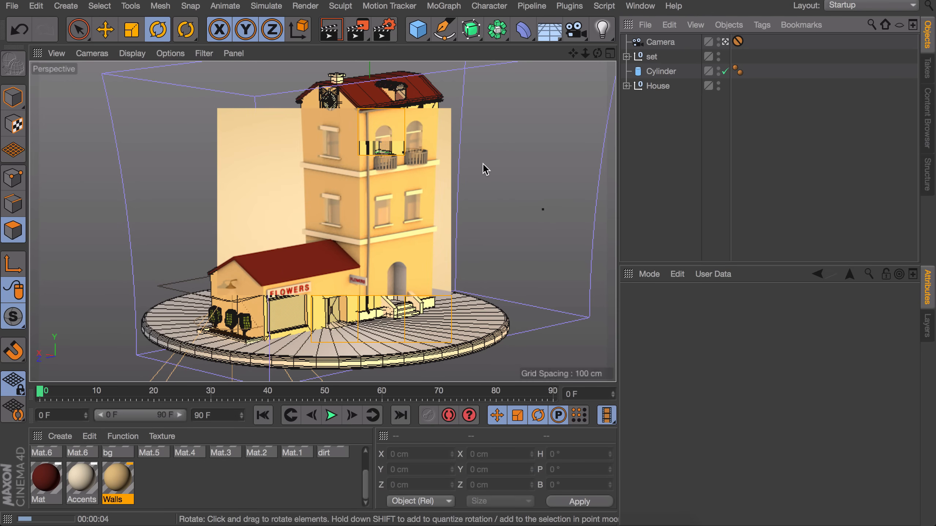